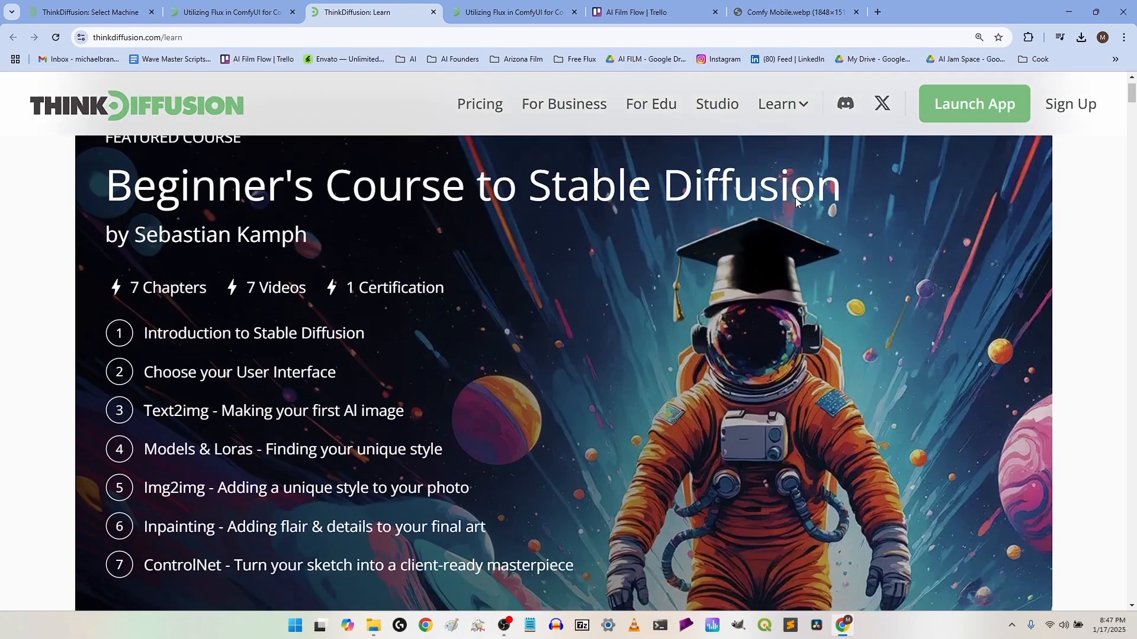
# Step: Open the tutorial "Consistent Character Creation with Flux & ComfyUI" from the ThinkDiffusion Learn page
pyautogui.scroll(-12, 793, 202)
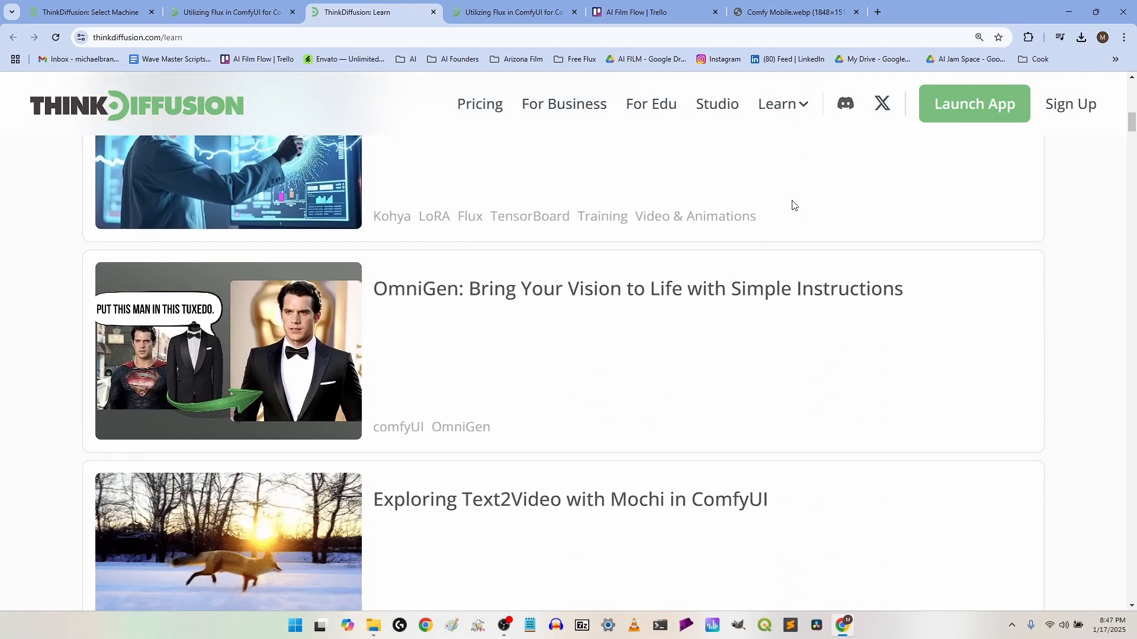
pyautogui.scroll(-11, 794, 205)
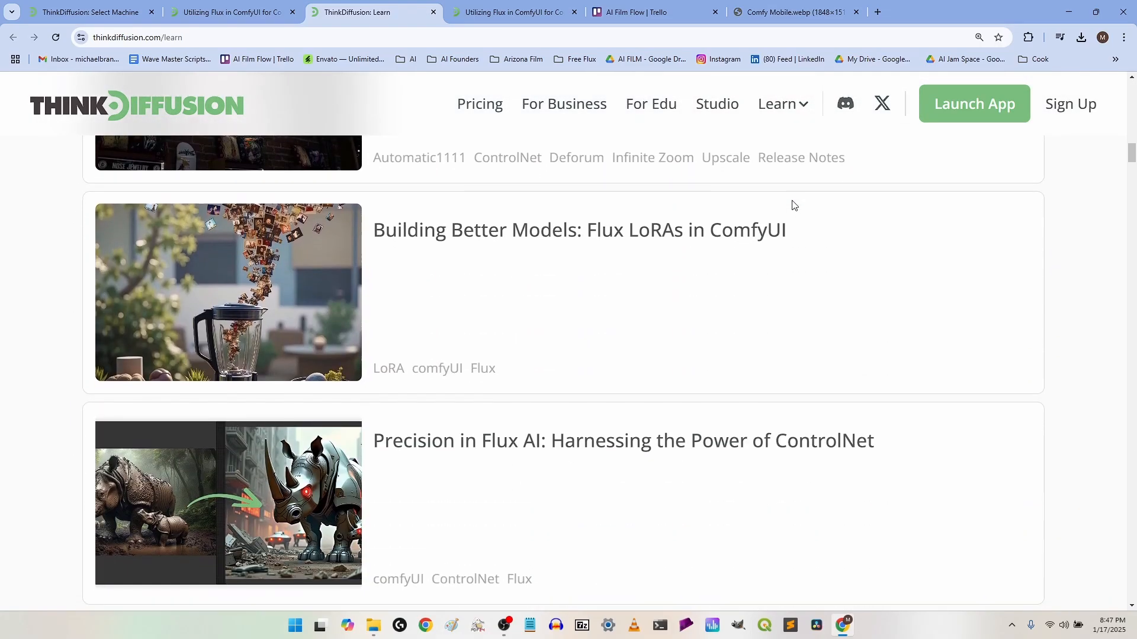
pyautogui.scroll(-3, 793, 205)
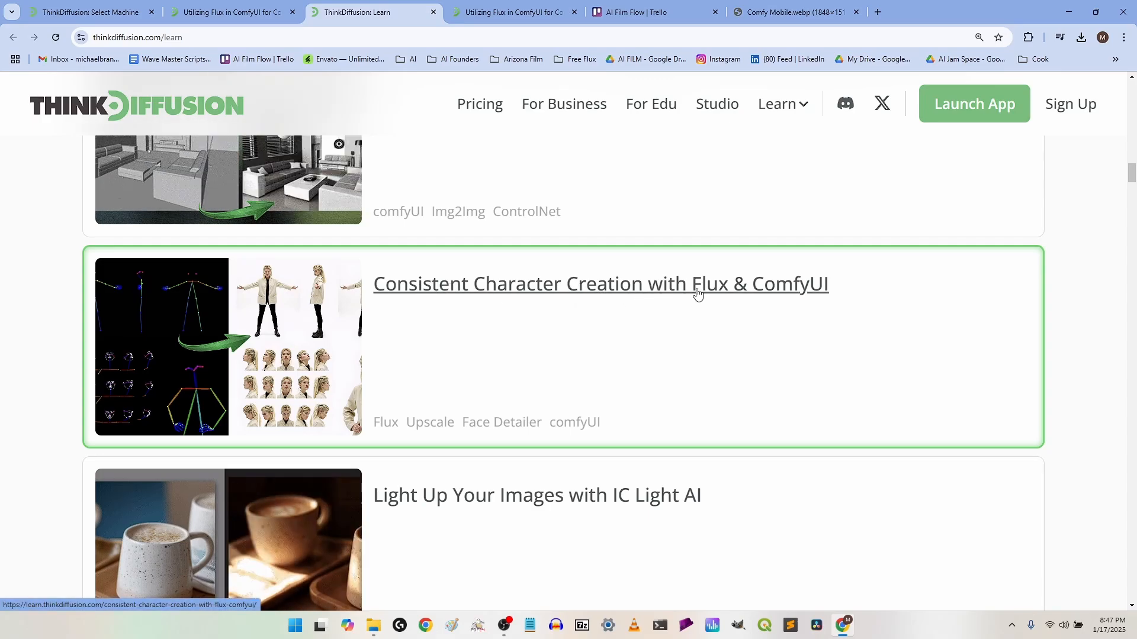
pyautogui.click(696, 295)
# Step: Look through the article's introduction, example images and the One-Time Setup files
pyautogui.scroll(-1, 697, 291)
pyautogui.scroll(-8, 697, 289)
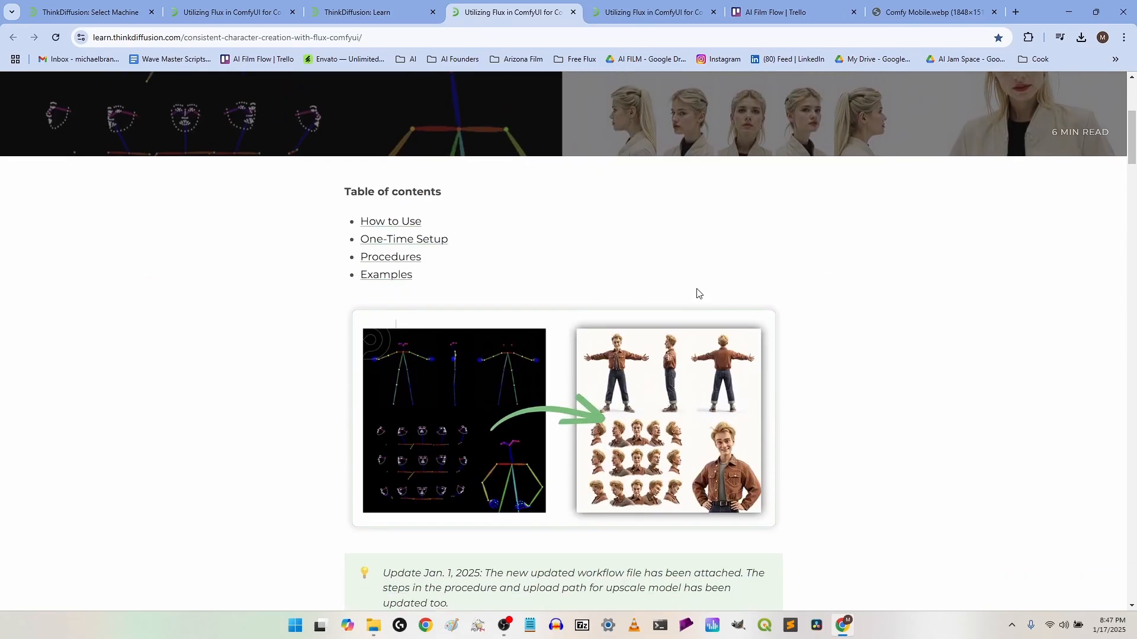
pyautogui.scroll(6, 697, 289)
pyautogui.scroll(-12, 697, 291)
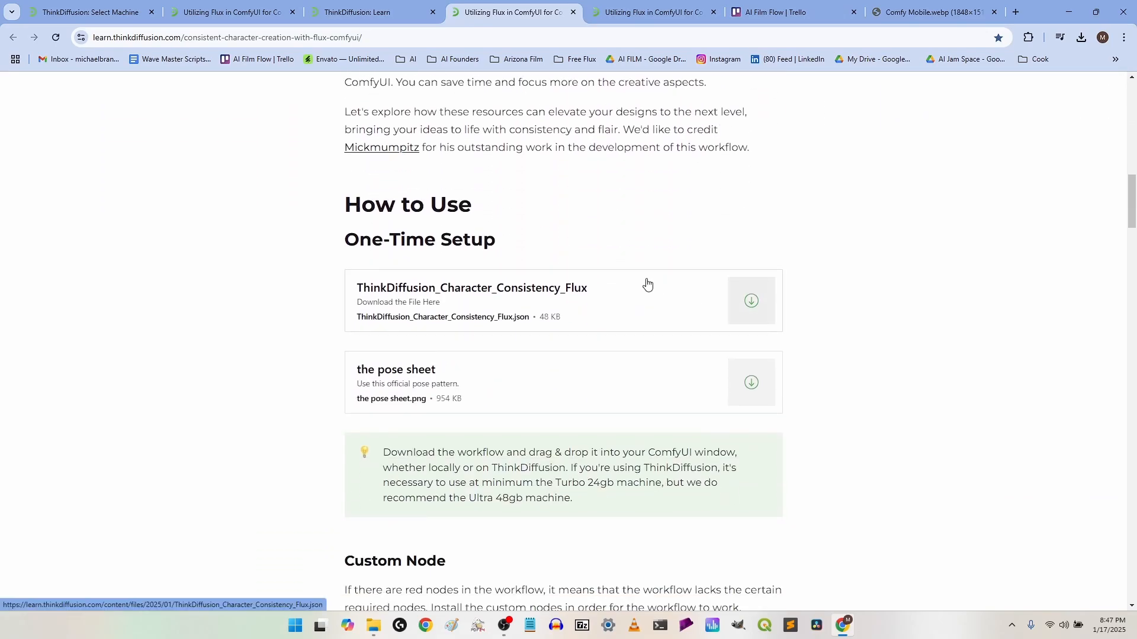
pyautogui.scroll(11, 645, 288)
pyautogui.scroll(-5, 632, 291)
pyautogui.scroll(-11, 631, 291)
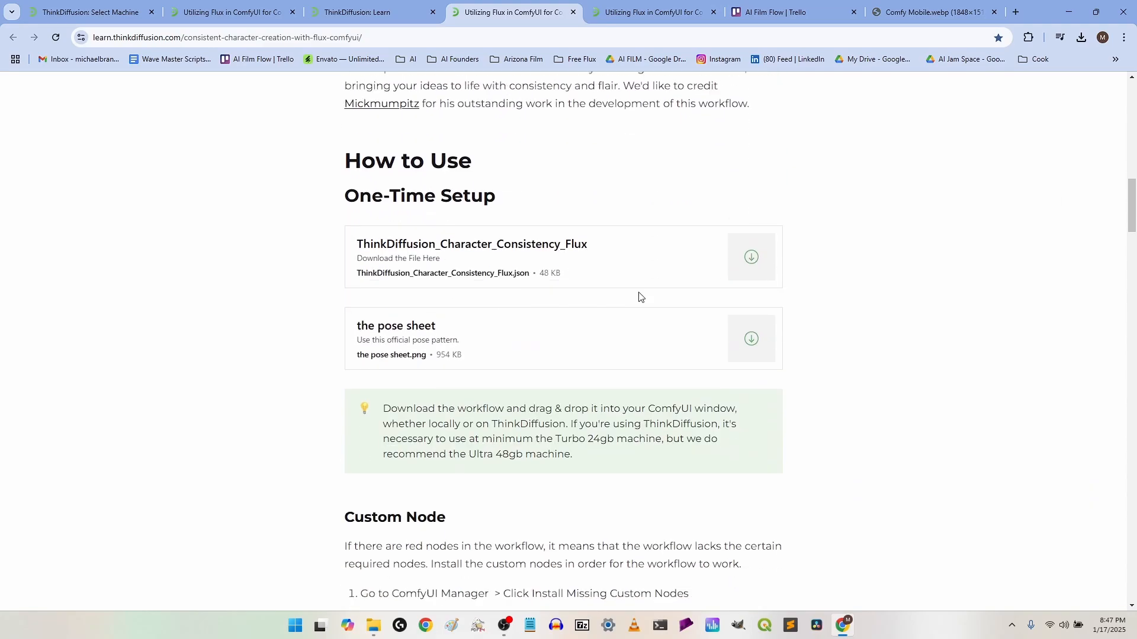
pyautogui.scroll(9, 647, 302)
pyautogui.scroll(-5, 646, 302)
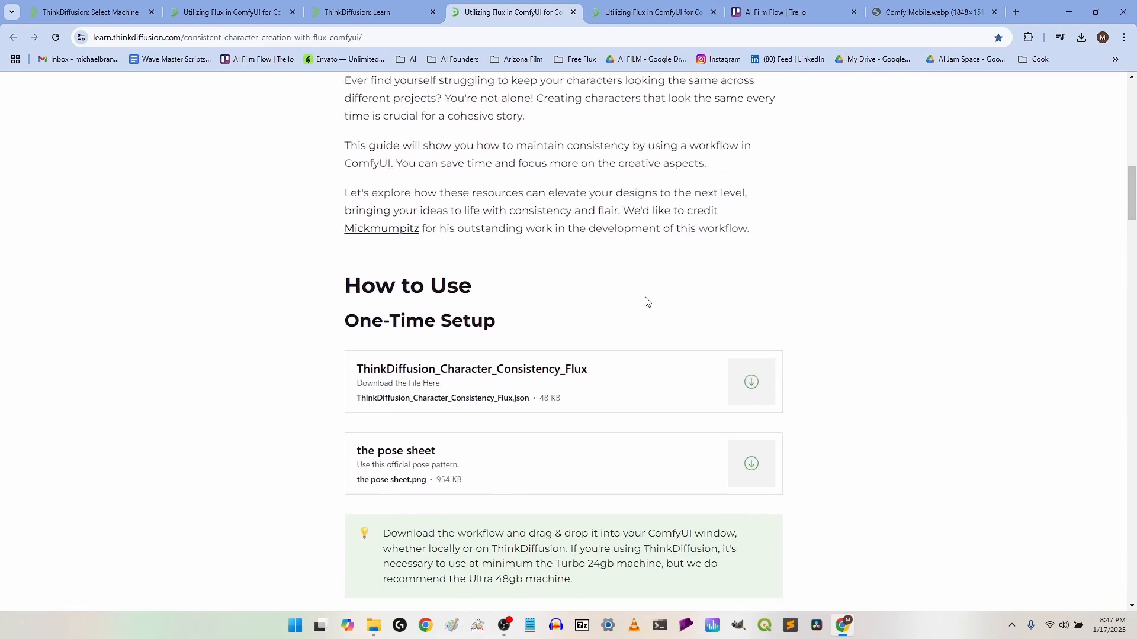
pyautogui.scroll(2, 645, 302)
pyautogui.scroll(-3, 603, 201)
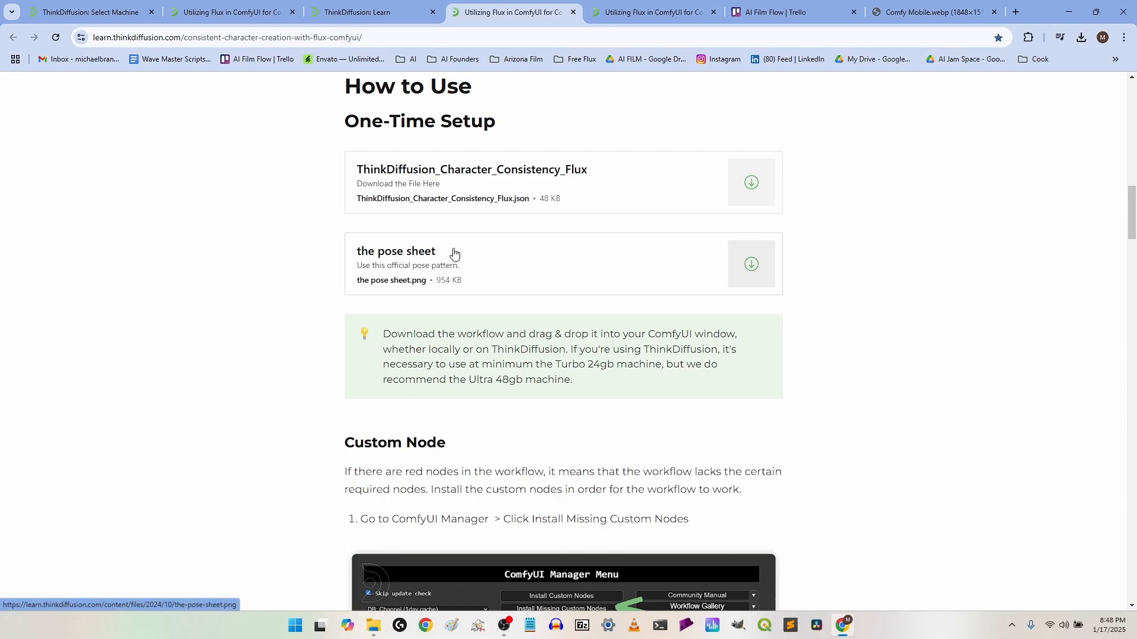
# Step: Download the workflow file ThinkDiffusion_Character_Consistency_Flux.json from the One-Time Setup section
pyautogui.scroll(2, 468, 260)
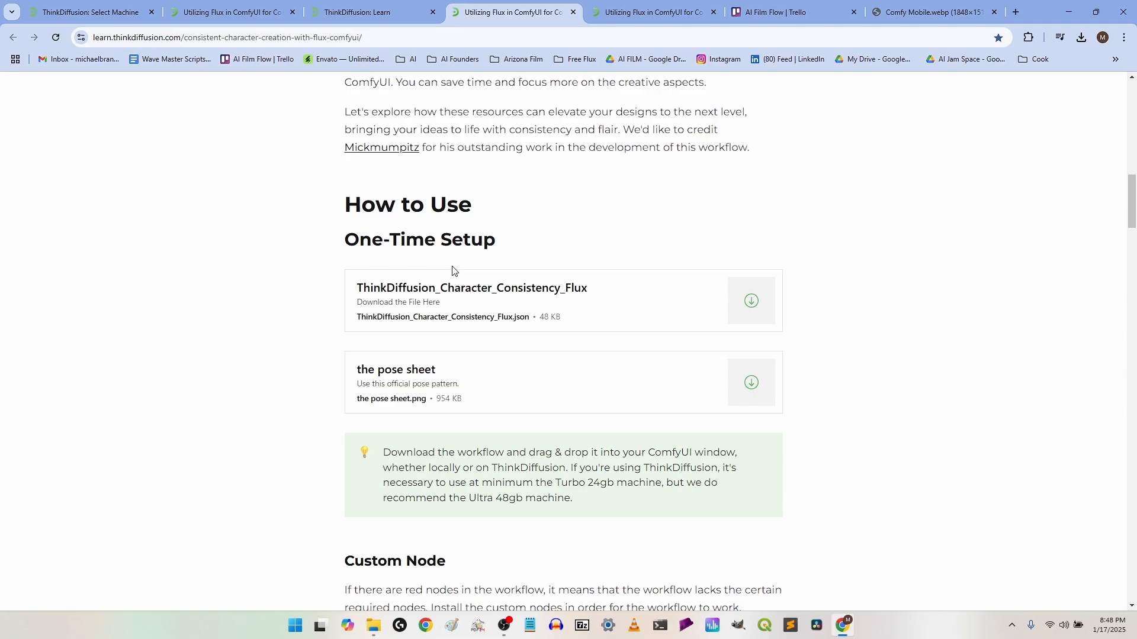
pyautogui.scroll(3, 532, 260)
pyautogui.scroll(-4, 539, 258)
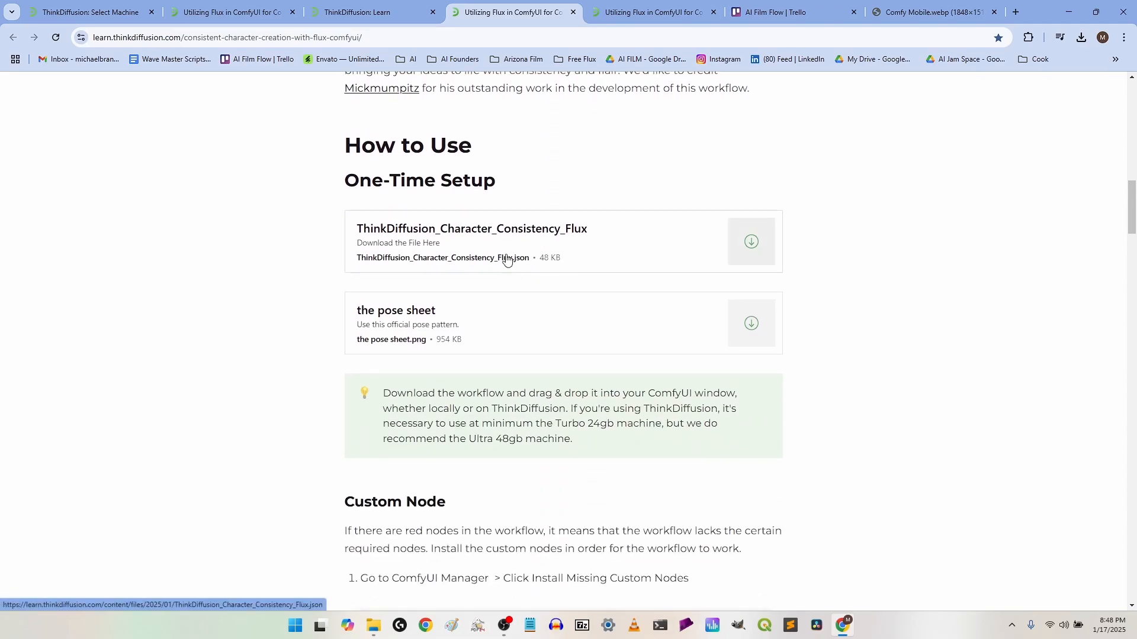
pyautogui.scroll(2, 506, 259)
pyautogui.scroll(-2, 503, 260)
pyautogui.click(752, 242)
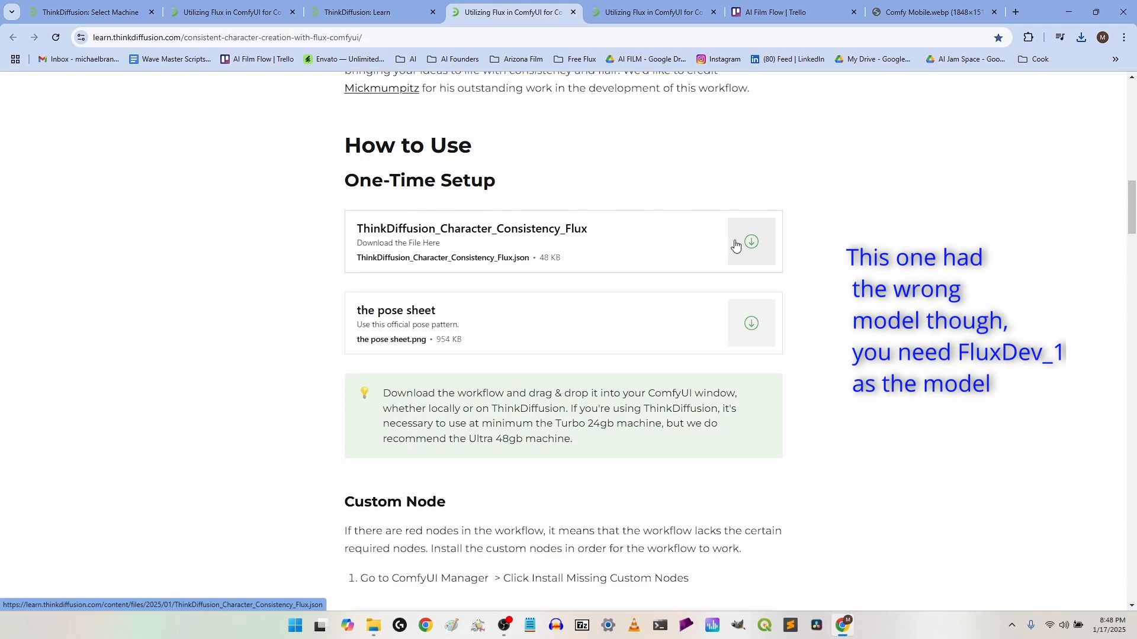
# Step: View the Comfy Mobile.webp image, check the Learn page and return to the consistent character tutorial
pyautogui.click(892, 12)
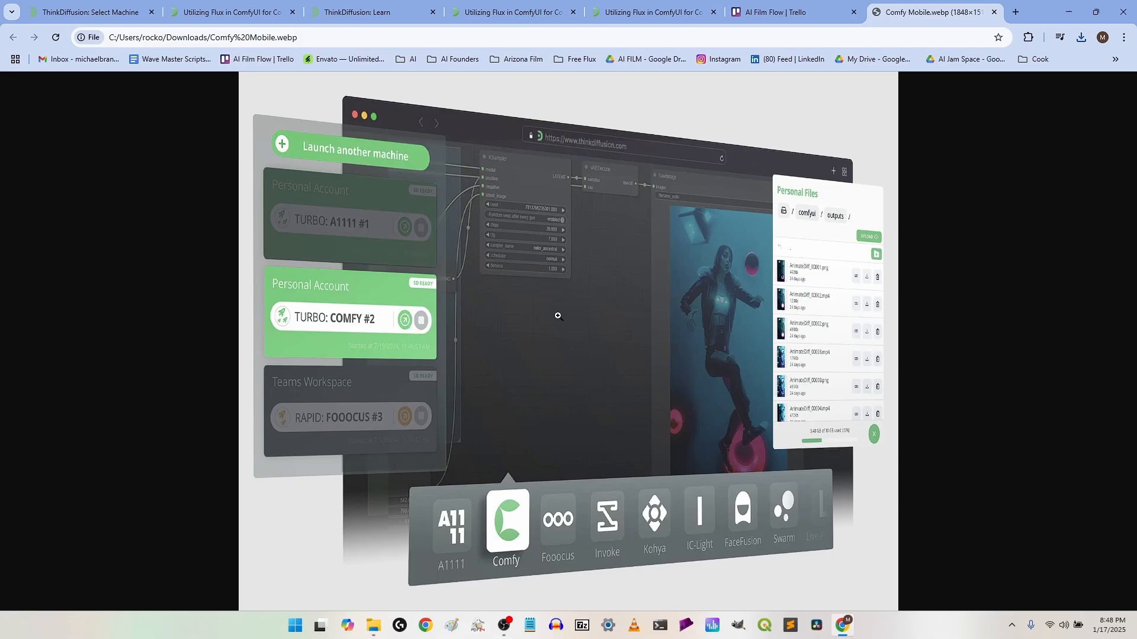
pyautogui.click(437, 14)
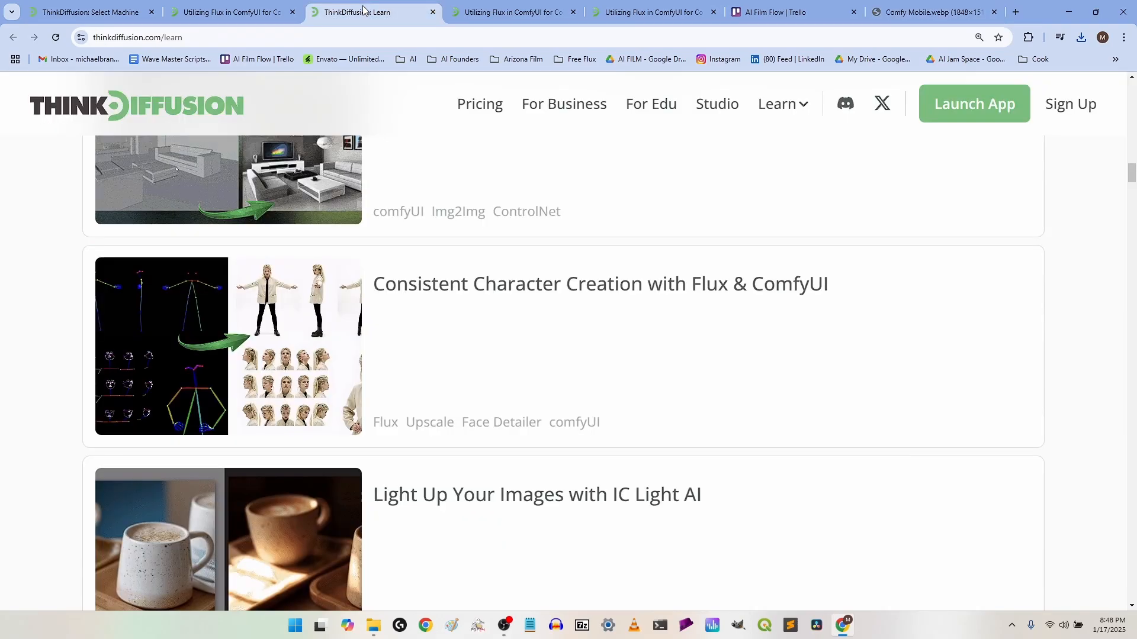
pyautogui.click(468, 13)
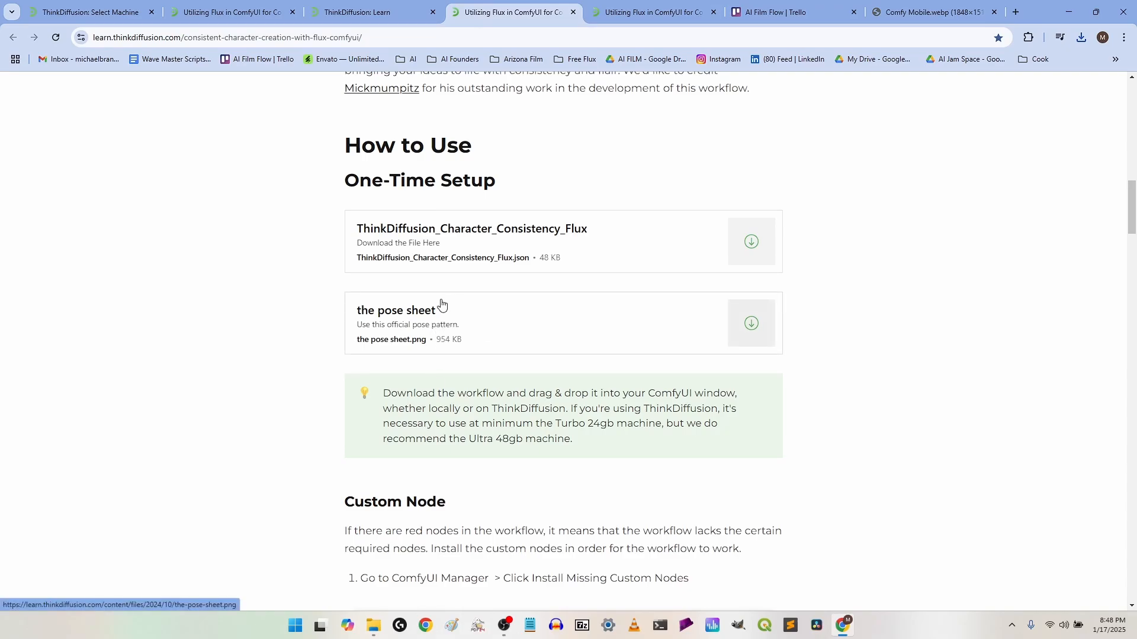
# Step: Read the tutorial's instructions for installing missing custom nodes and recommended models through ComfyUI Manager
pyautogui.scroll(-5, 441, 303)
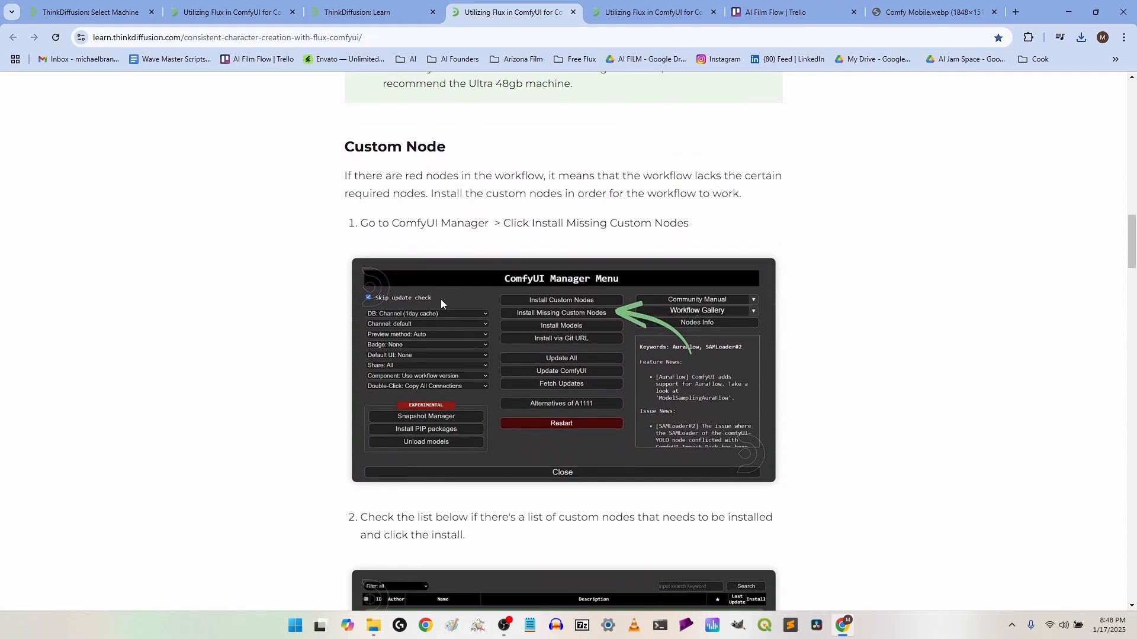
pyautogui.scroll(1, 441, 304)
pyautogui.scroll(-1, 441, 304)
pyautogui.scroll(-1, 440, 305)
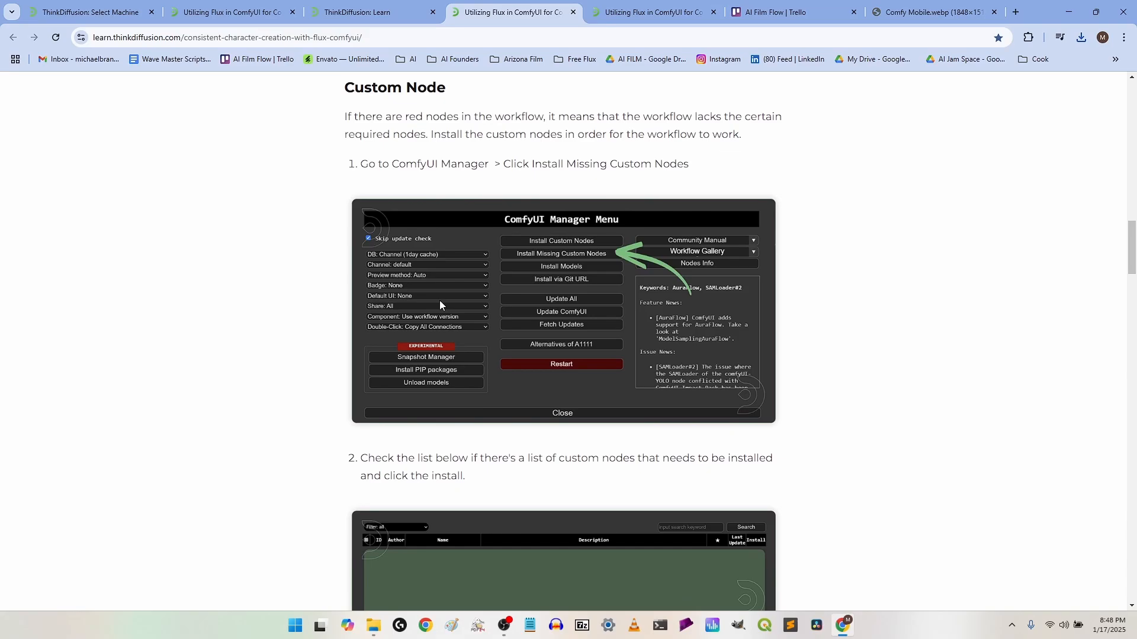
pyautogui.scroll(-1, 434, 304)
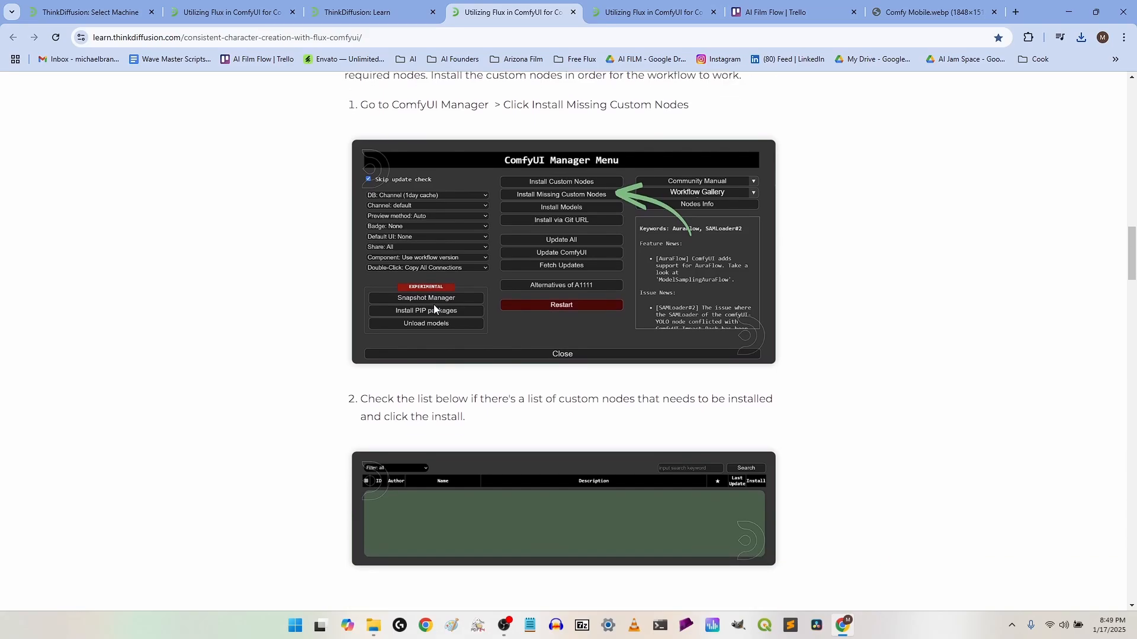
pyautogui.scroll(2, 433, 304)
pyautogui.scroll(-7, 433, 304)
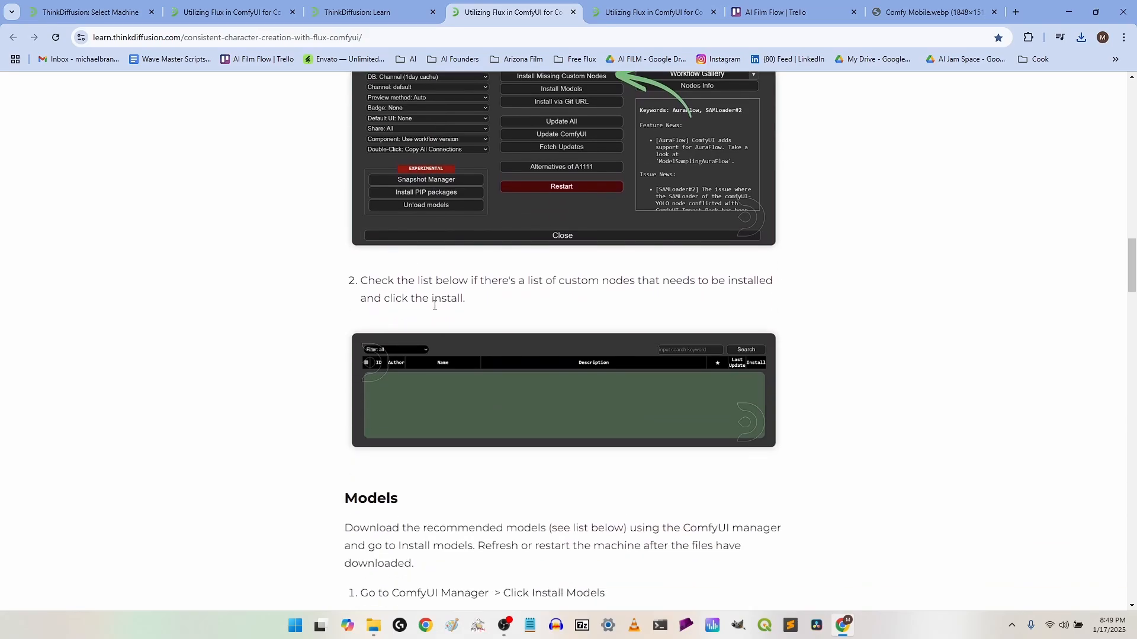
pyautogui.scroll(-3, 434, 308)
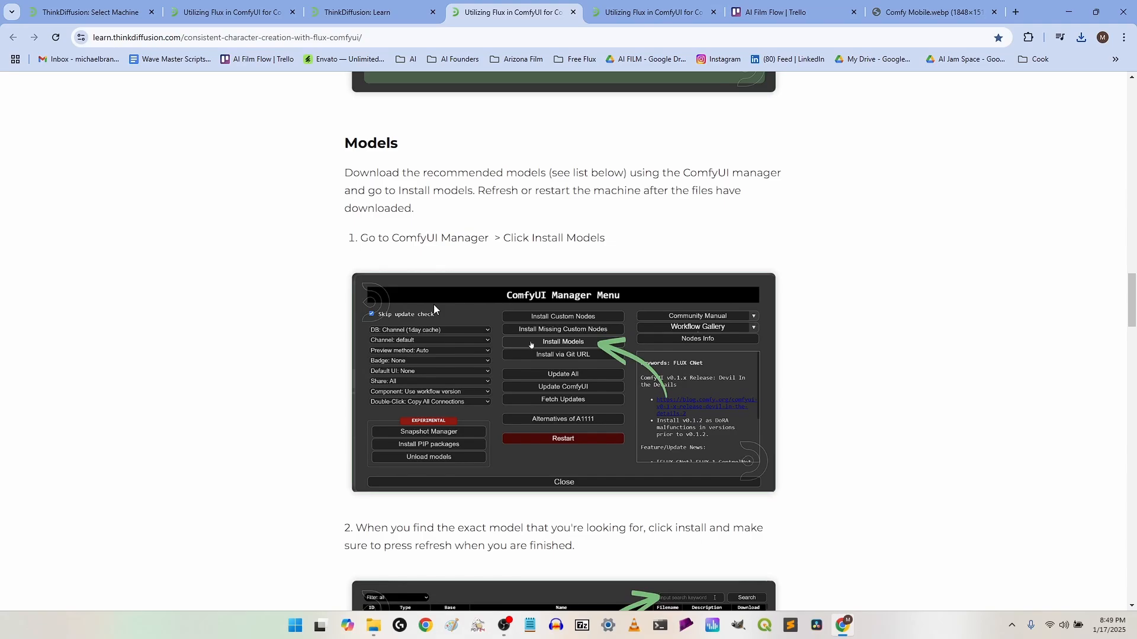
pyautogui.scroll(-5, 433, 304)
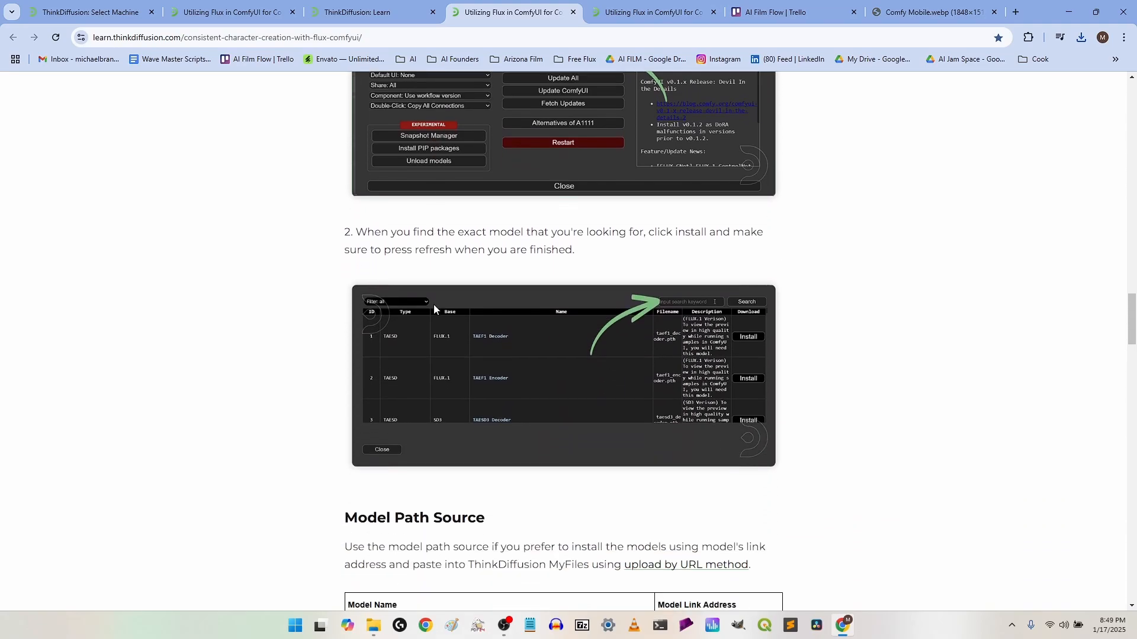
# Step: Examine the Model Path Source table and the Guide Table for Upload for required models and their directories
pyautogui.scroll(-8, 434, 304)
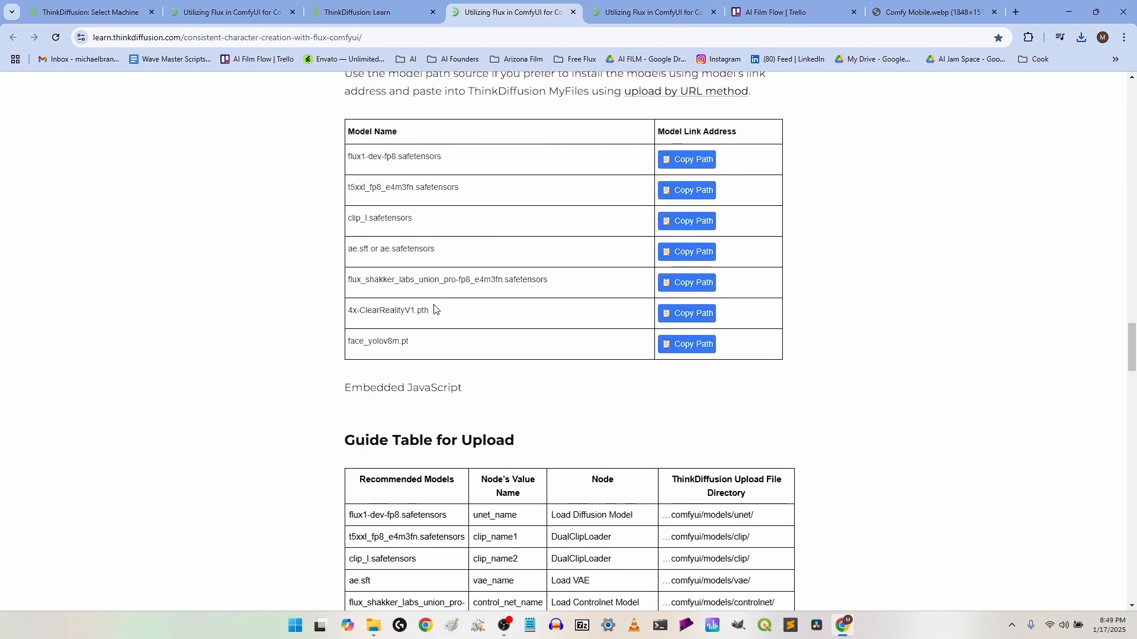
pyautogui.scroll(-4, 434, 309)
pyautogui.scroll(4, 434, 309)
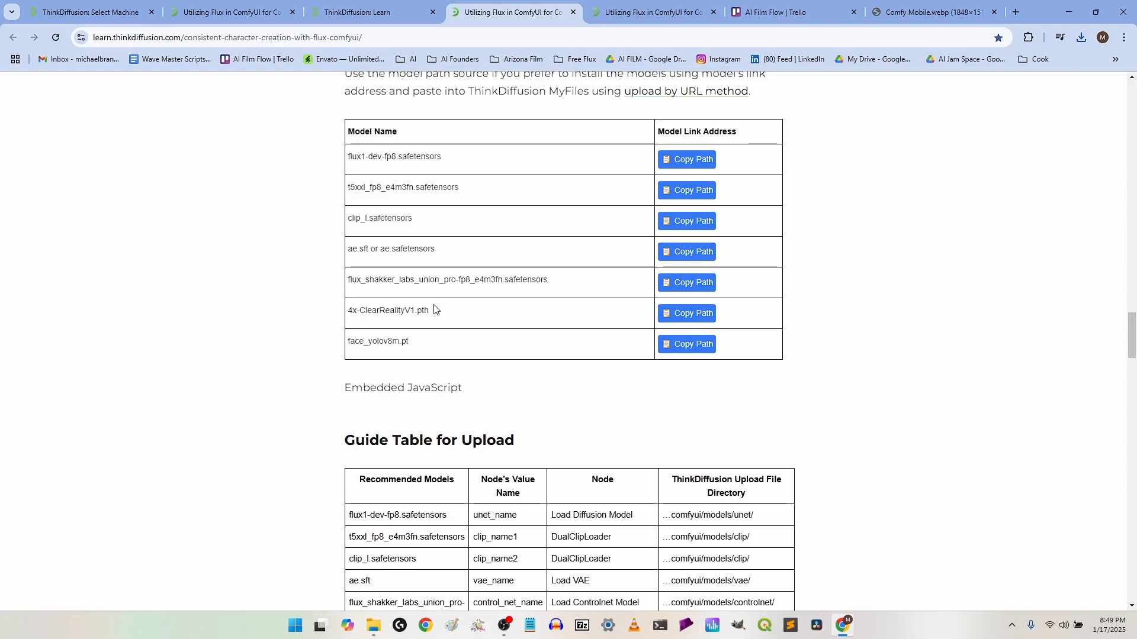
pyautogui.scroll(1, 434, 308)
pyautogui.scroll(2, 434, 309)
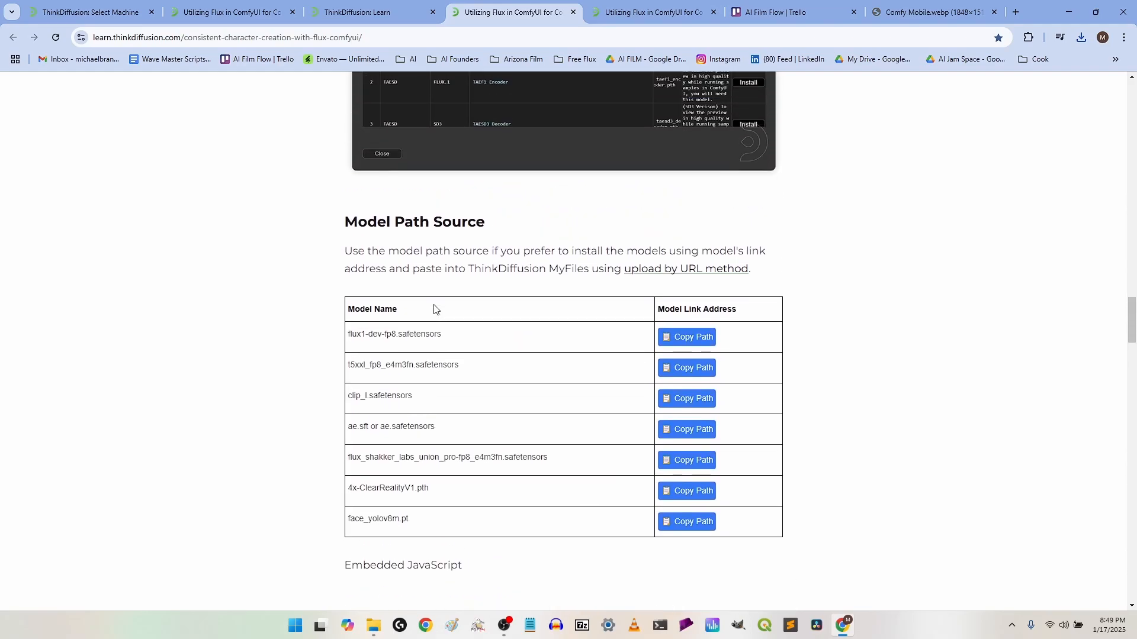
pyautogui.scroll(-2, 435, 308)
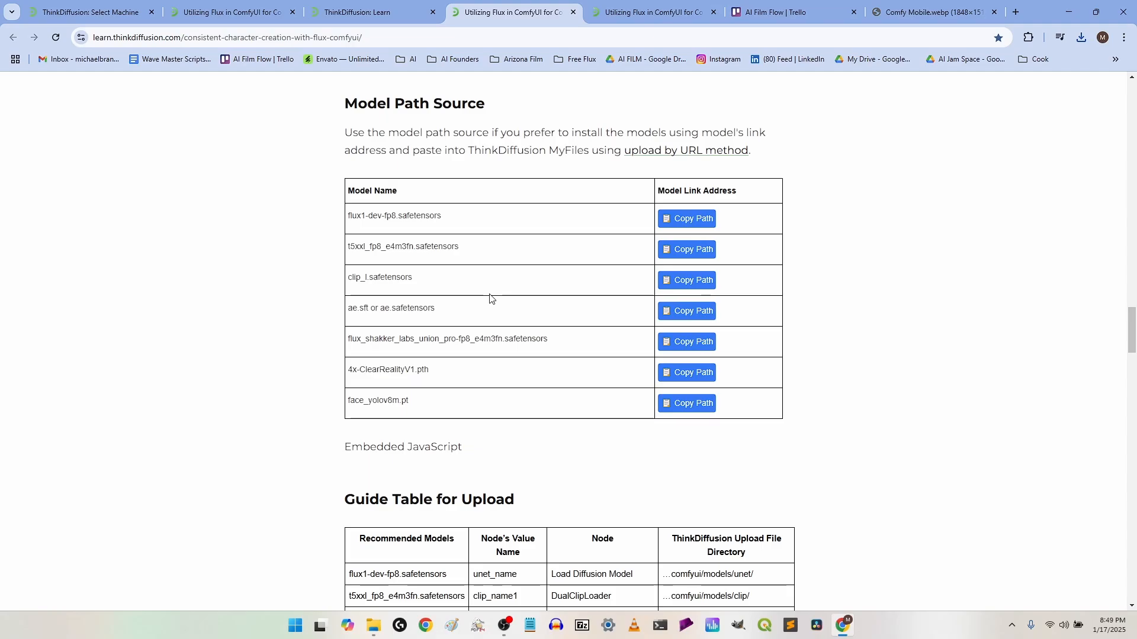
pyautogui.scroll(-6, 489, 297)
pyautogui.scroll(2, 491, 298)
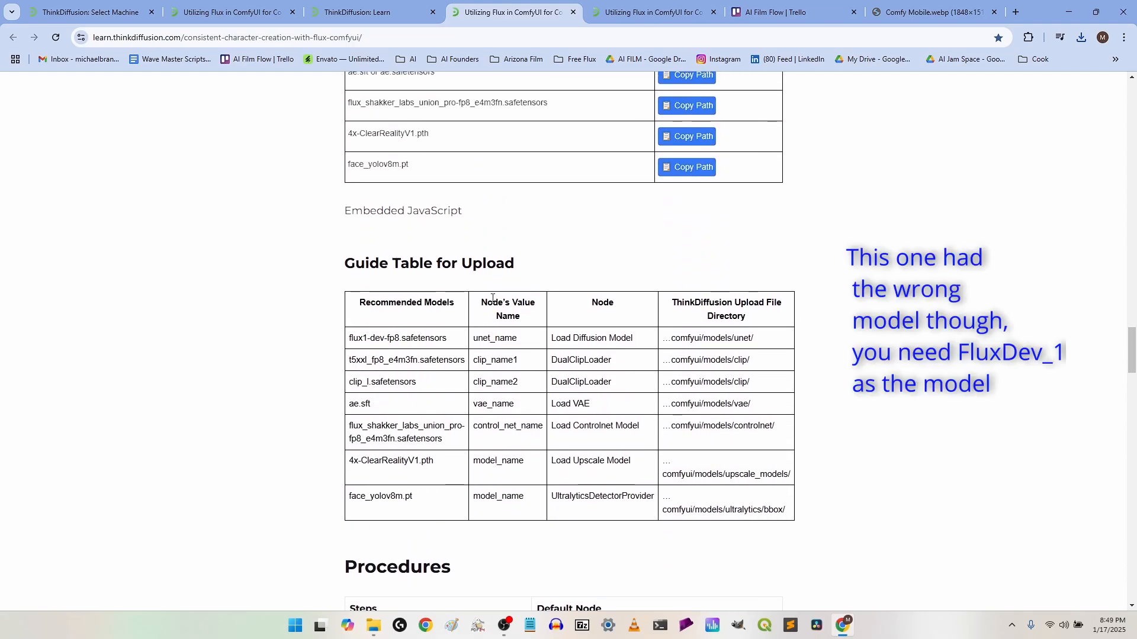
pyautogui.scroll(3, 492, 301)
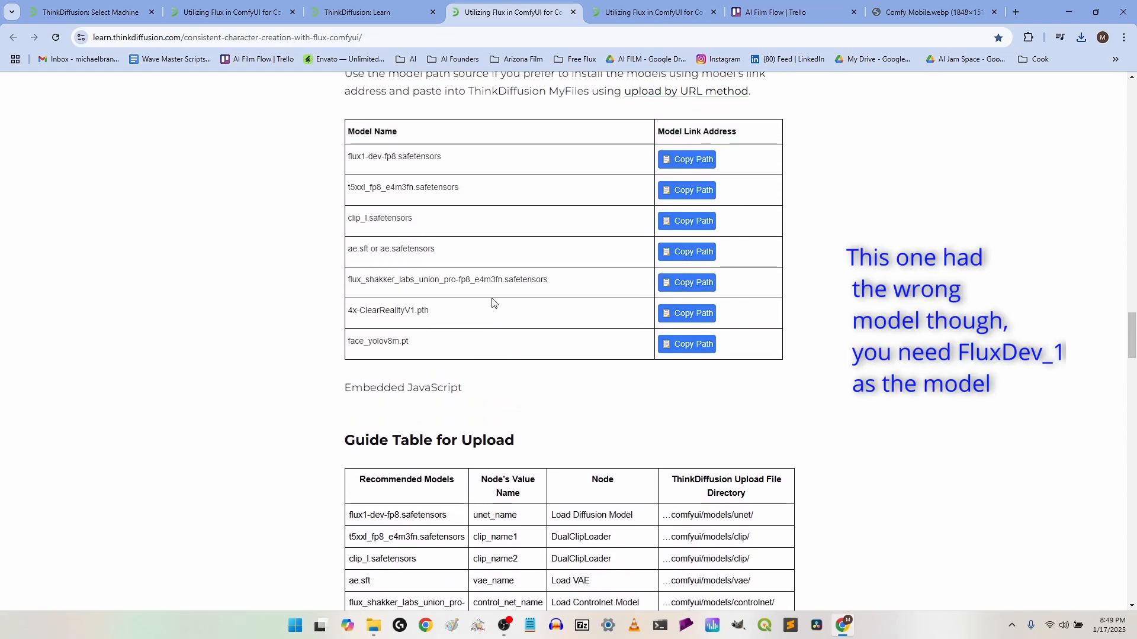
pyautogui.scroll(-1, 493, 304)
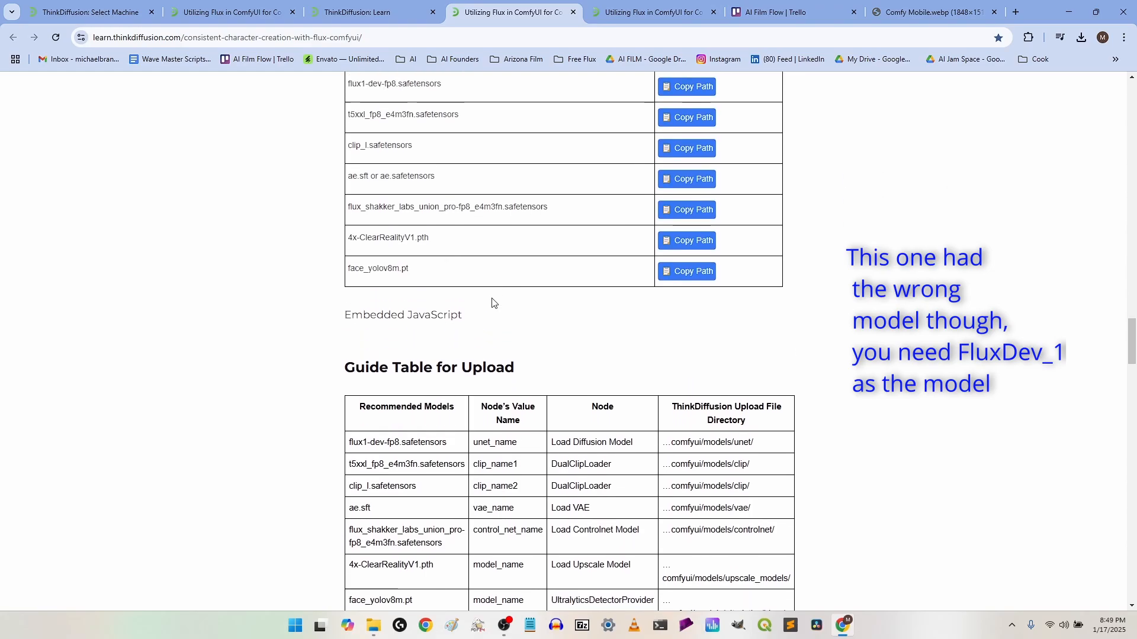
pyautogui.scroll(2, 492, 302)
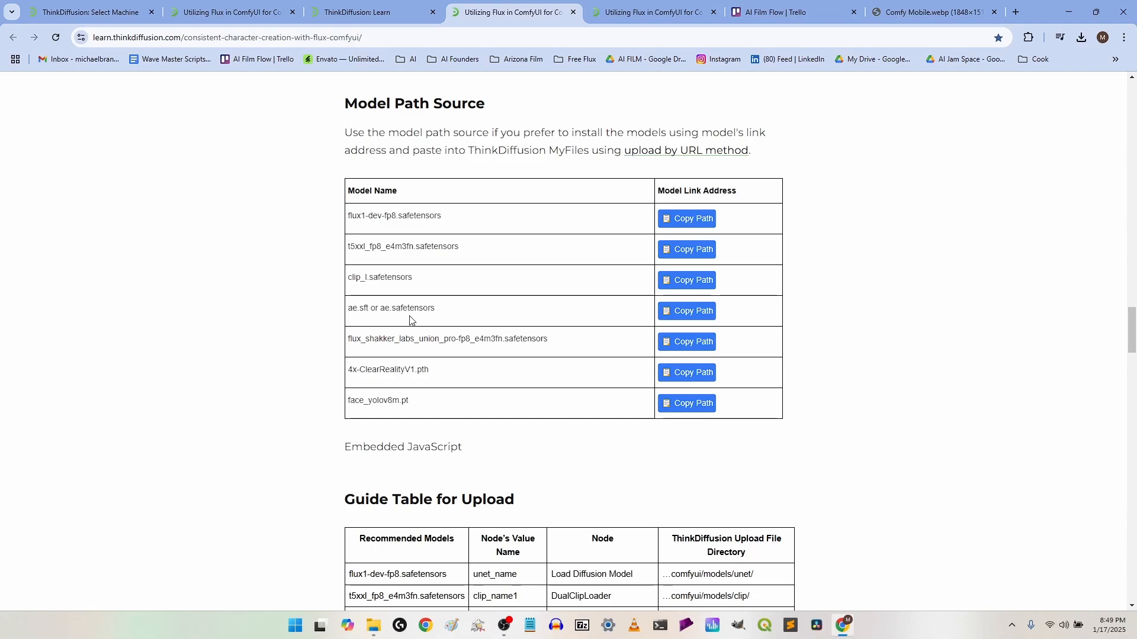
pyautogui.scroll(-3, 403, 326)
pyautogui.scroll(4, 404, 318)
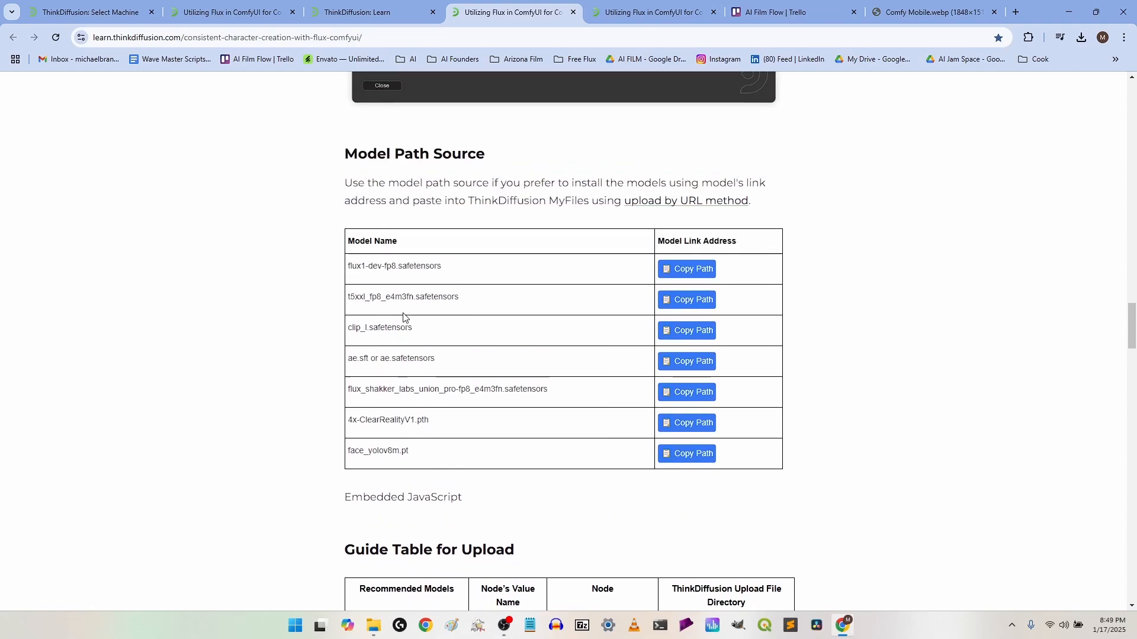
pyautogui.scroll(-1, 405, 313)
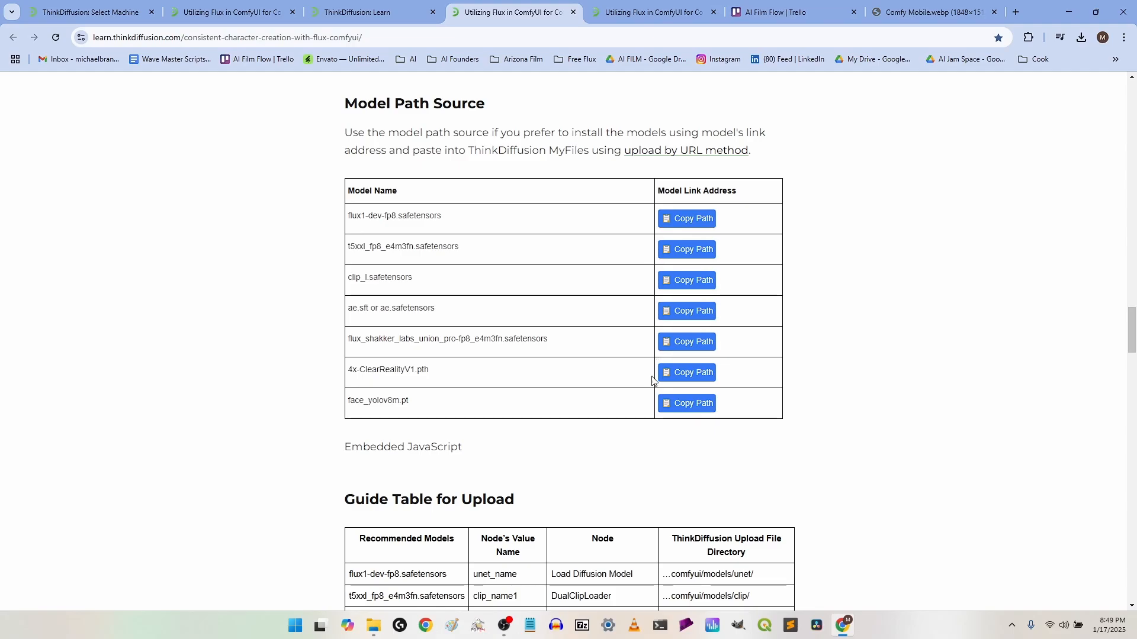
pyautogui.scroll(-4, 645, 368)
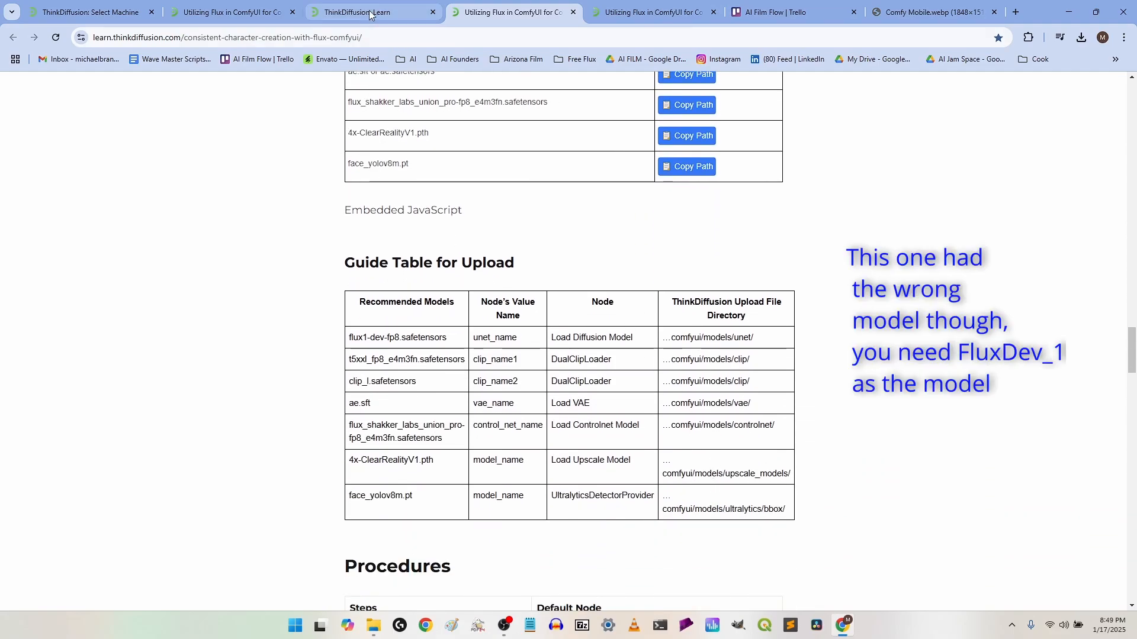
# Step: Switch to the ThinkDiffusion machine selection page and review the account overview and ComfyUI machine options
pyautogui.click(113, 13)
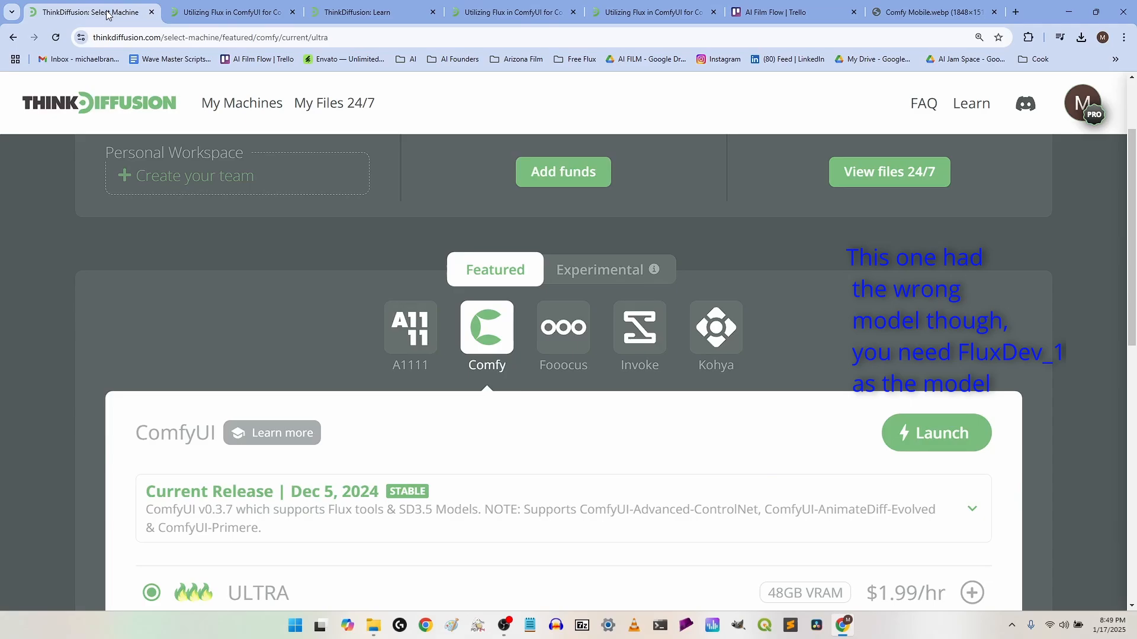
pyautogui.scroll(2, 629, 286)
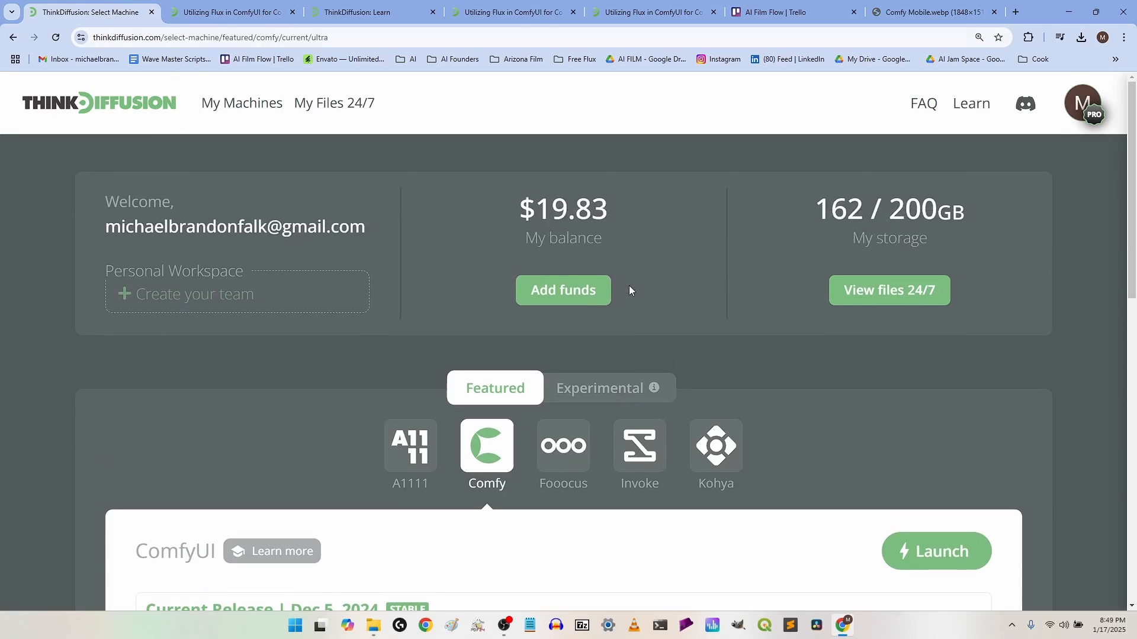
pyautogui.scroll(-4, 629, 285)
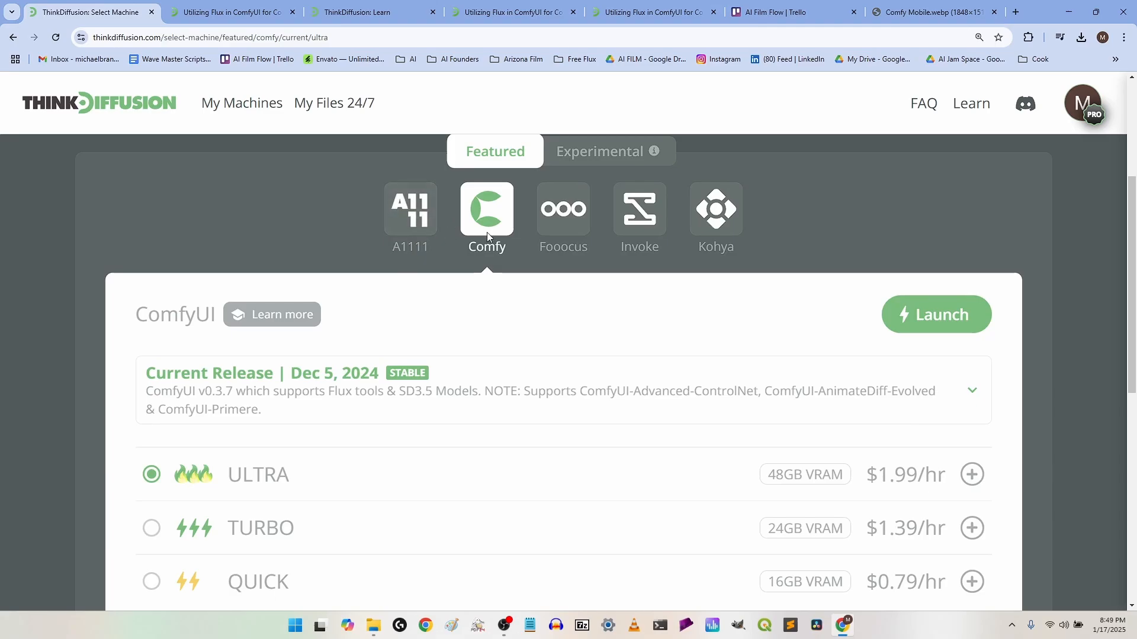
pyautogui.scroll(1, 488, 235)
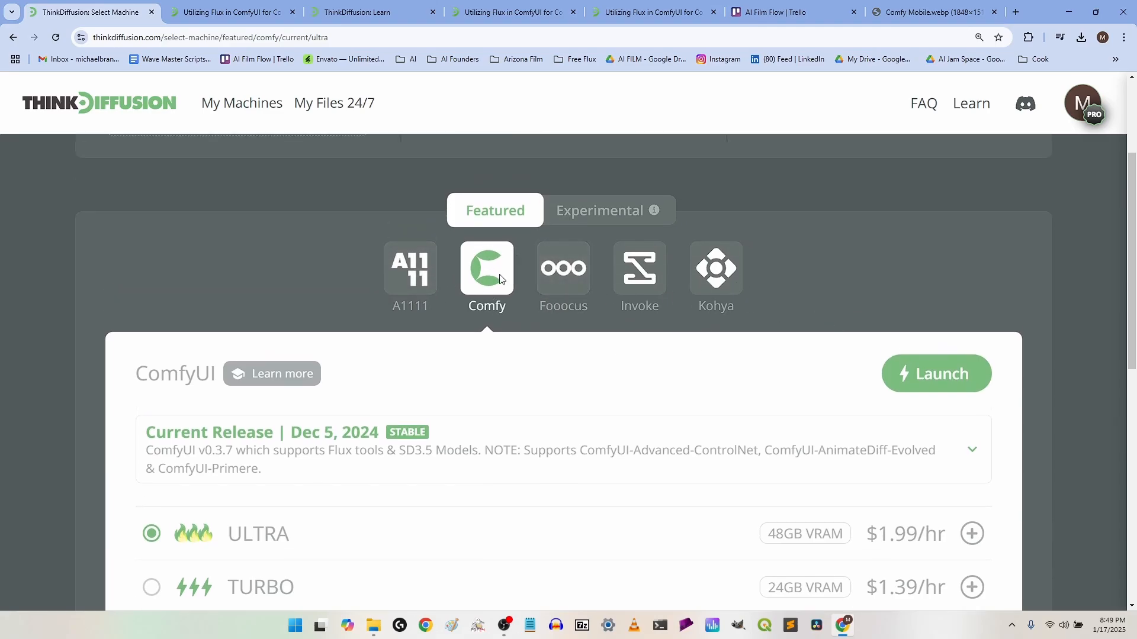
# Step: Compare the ULTRA, TURBO and QUICK options for the ComfyUI machine by VRAM and hourly price
pyautogui.scroll(-2, 500, 280)
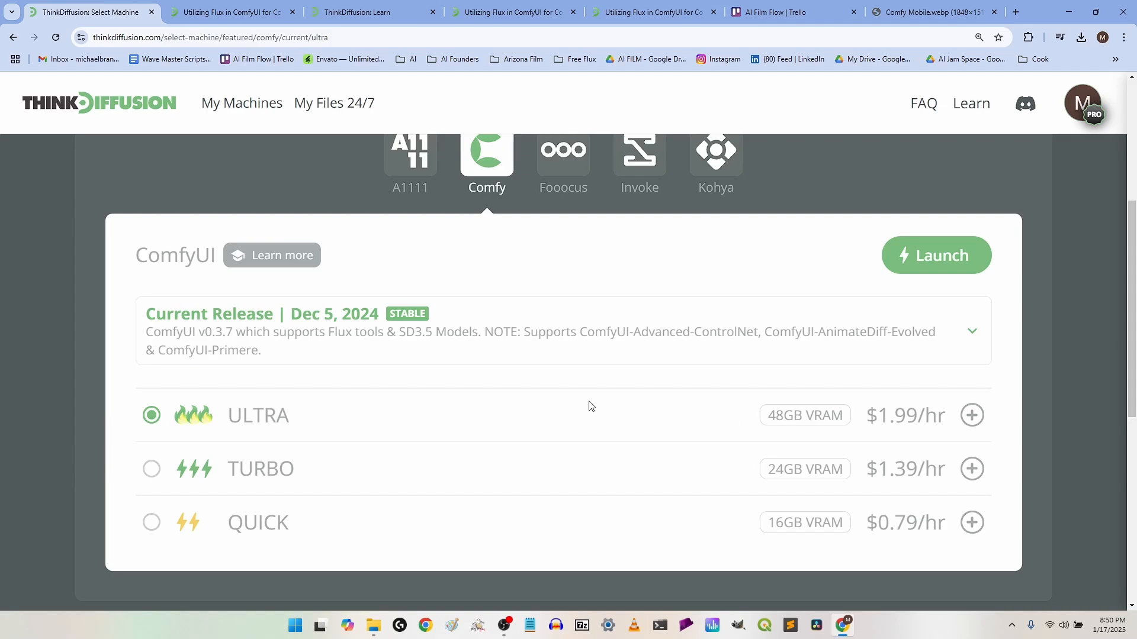
pyautogui.scroll(2, 569, 401)
pyautogui.scroll(-2, 570, 404)
pyautogui.scroll(2, 532, 418)
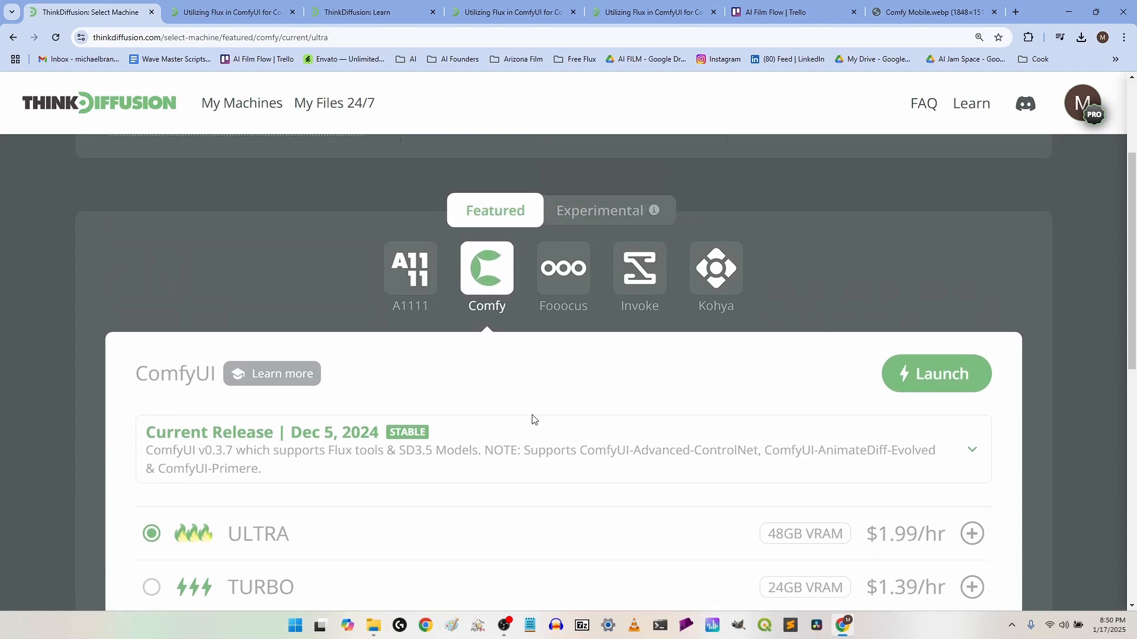
pyautogui.scroll(-2, 531, 419)
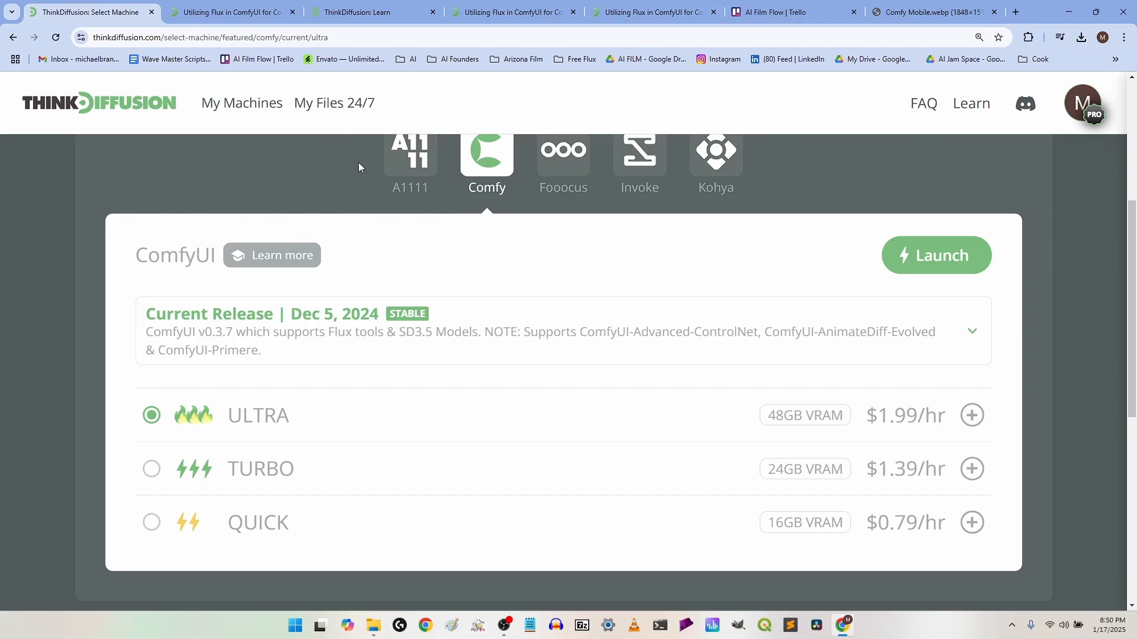
pyautogui.scroll(3, 360, 163)
pyautogui.scroll(-4, 361, 160)
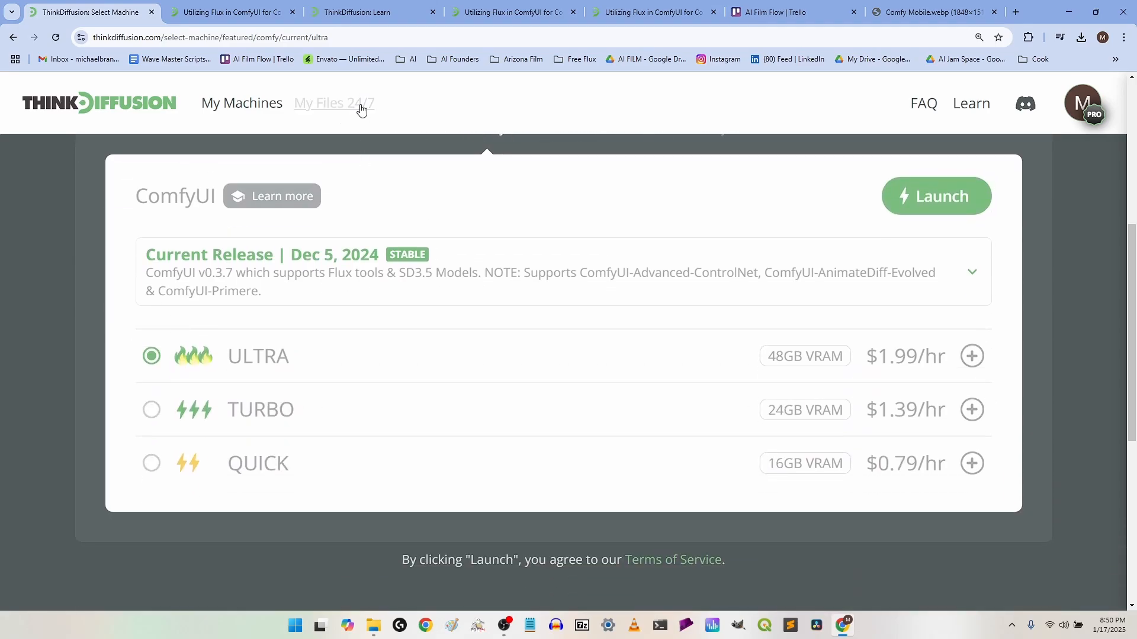
# Step: Look through the comfyui folder in My Files, return to the root folder and close the file view
pyautogui.click(360, 105)
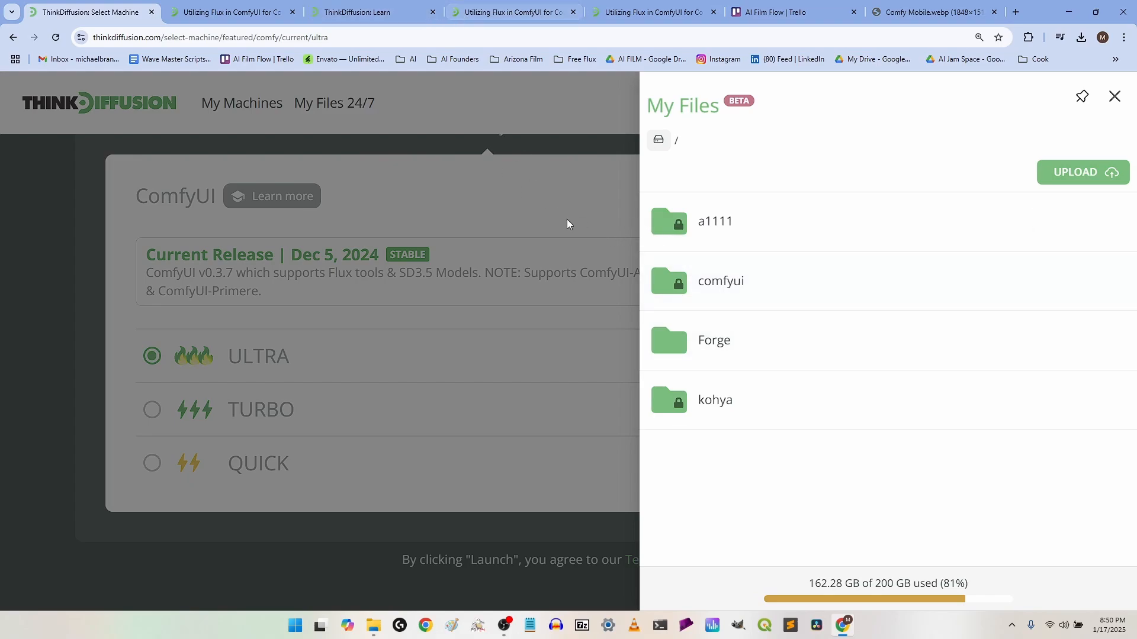
pyautogui.click(735, 287)
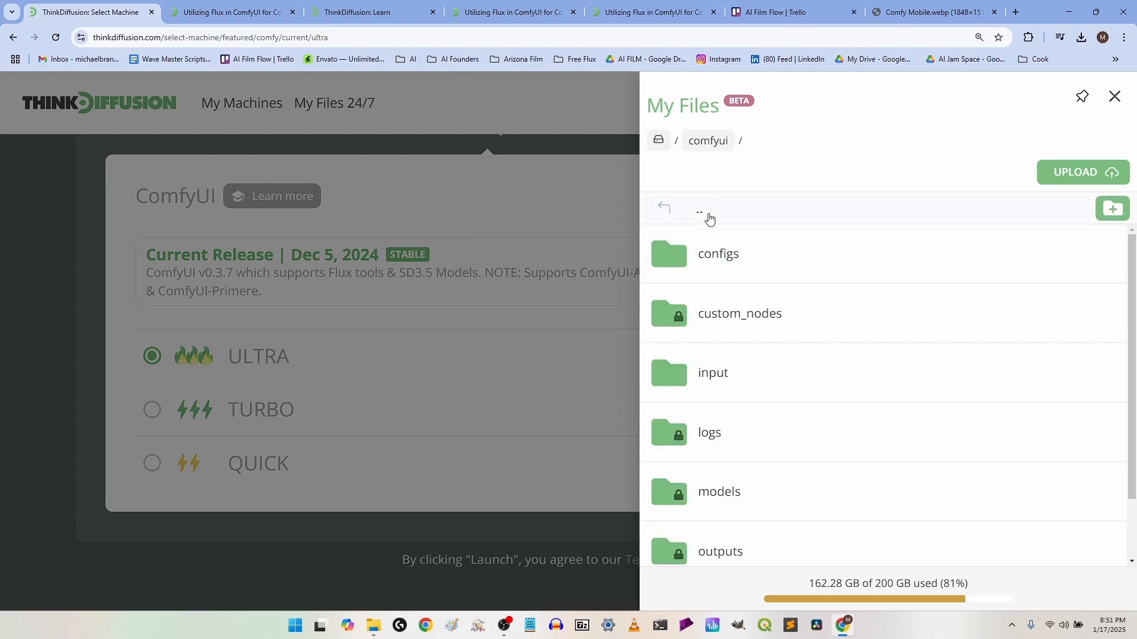
pyautogui.click(664, 212)
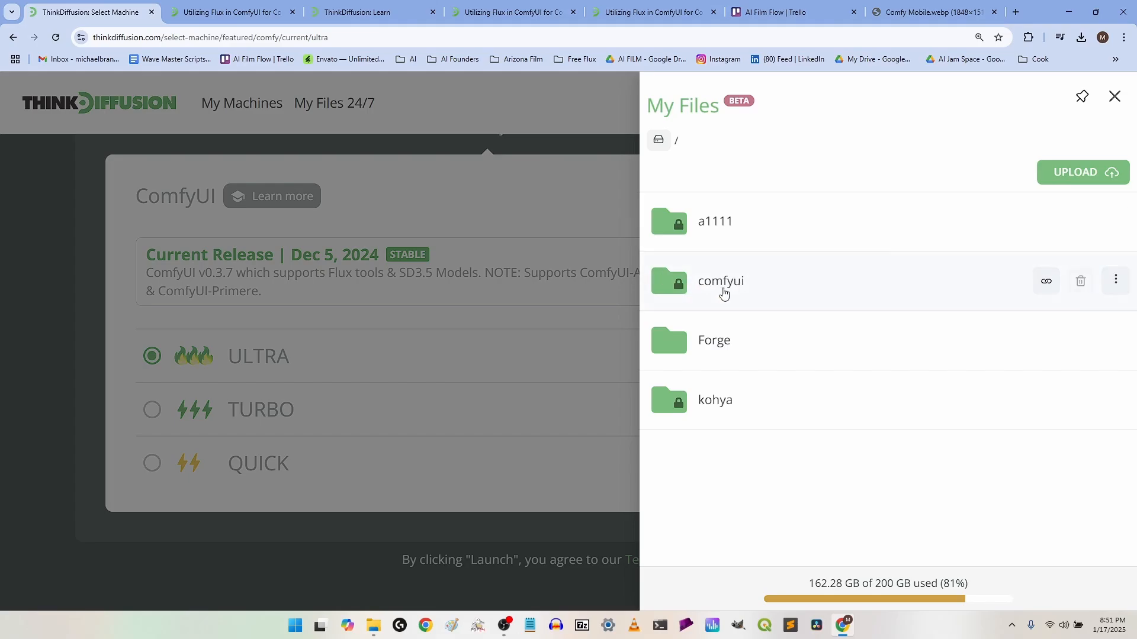
pyautogui.click(574, 210)
# Step: Check the account balance and choose the QUICK 16GB VRAM tier for the ComfyUI machine
pyautogui.scroll(5, 570, 240)
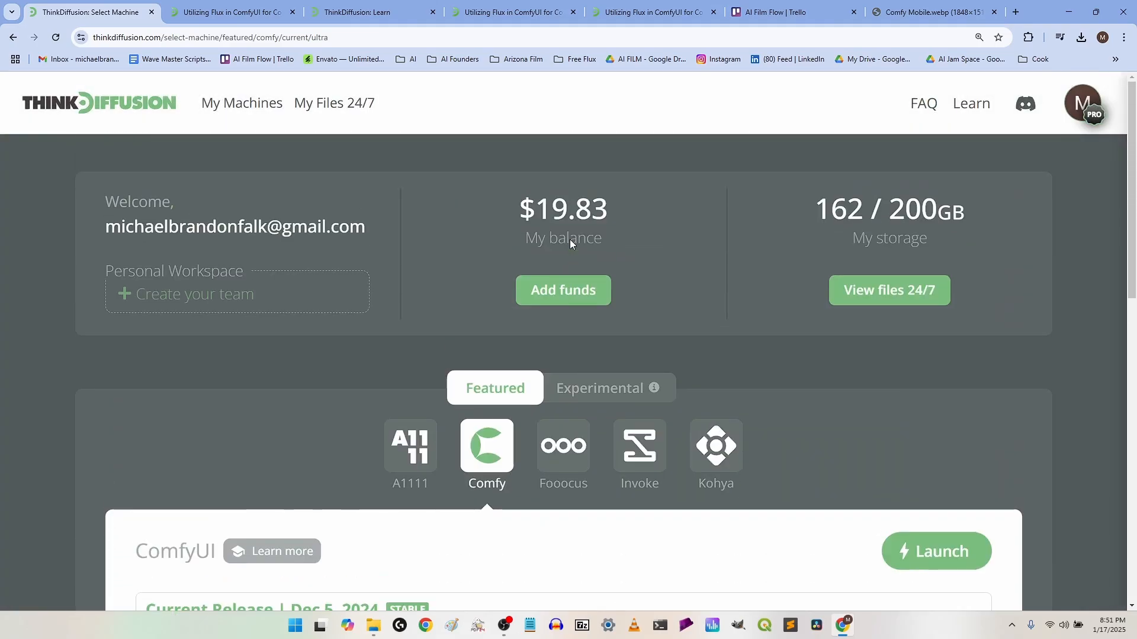
pyautogui.scroll(-4, 571, 240)
pyautogui.scroll(4, 570, 240)
pyautogui.scroll(-3, 572, 240)
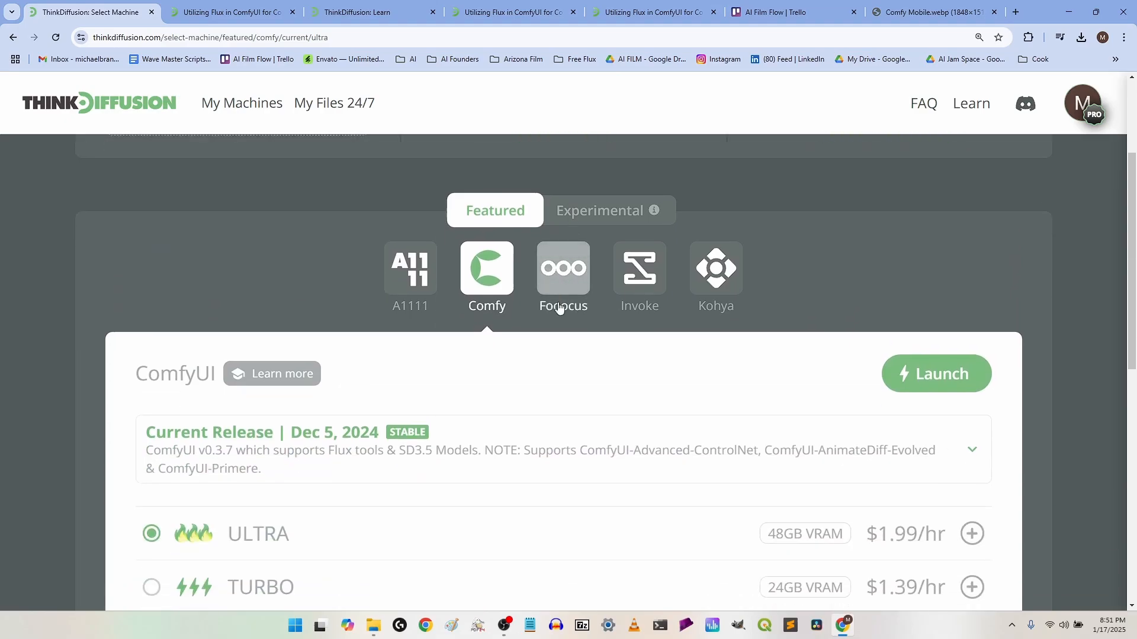
pyautogui.scroll(-2, 553, 337)
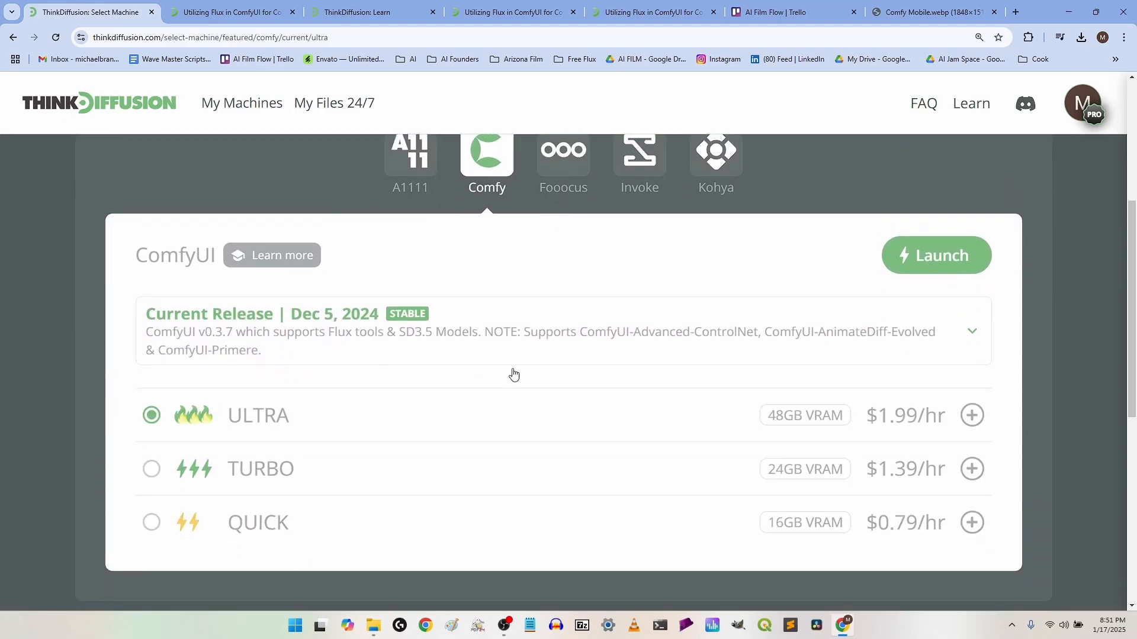
pyautogui.click(151, 522)
# Step: Launch the QUICK Comfy machine with the auto-stop timer at 1 hour 30 minutes
pyautogui.scroll(3, 498, 354)
pyautogui.scroll(1, 498, 356)
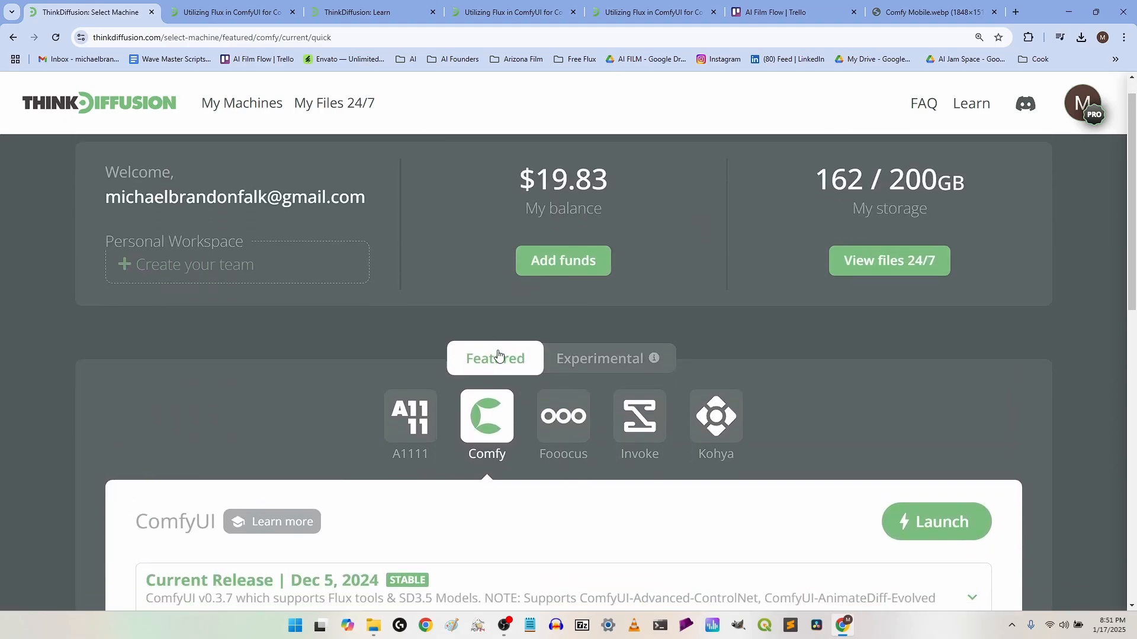
pyautogui.scroll(-2, 500, 379)
pyautogui.scroll(1, 418, 364)
pyautogui.scroll(1, 660, 182)
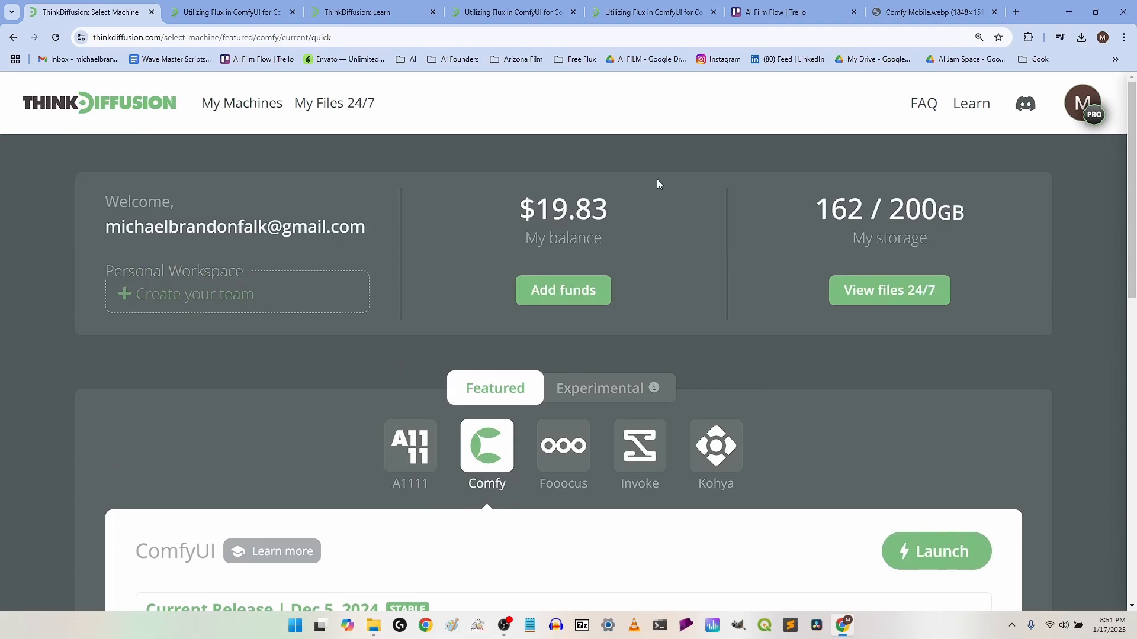
pyautogui.scroll(-4, 560, 296)
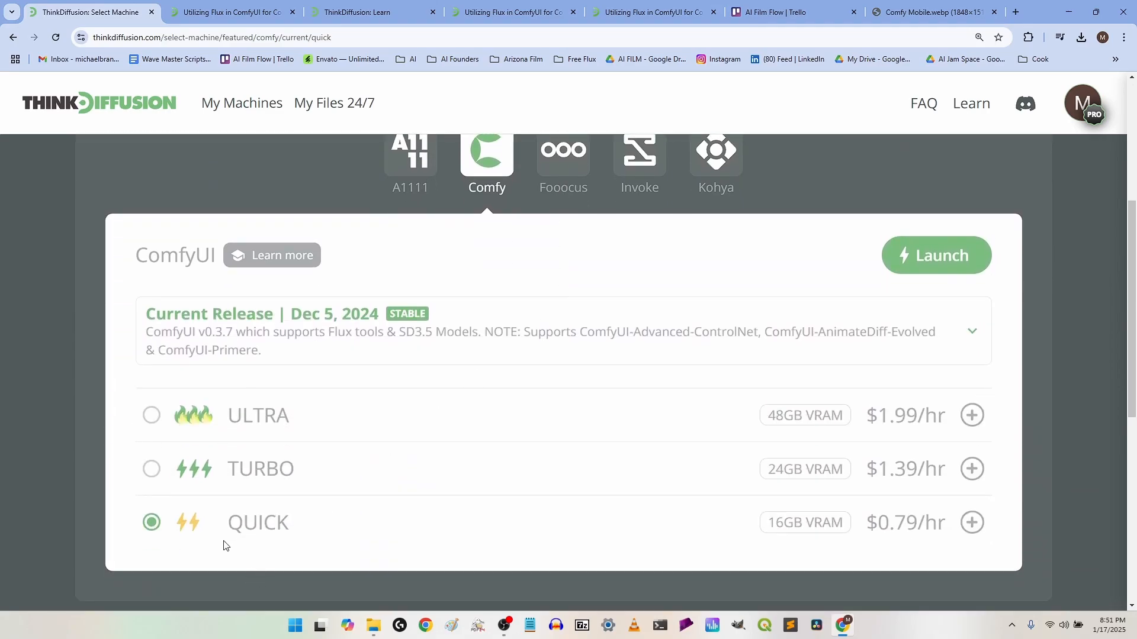
pyautogui.scroll(3, 870, 341)
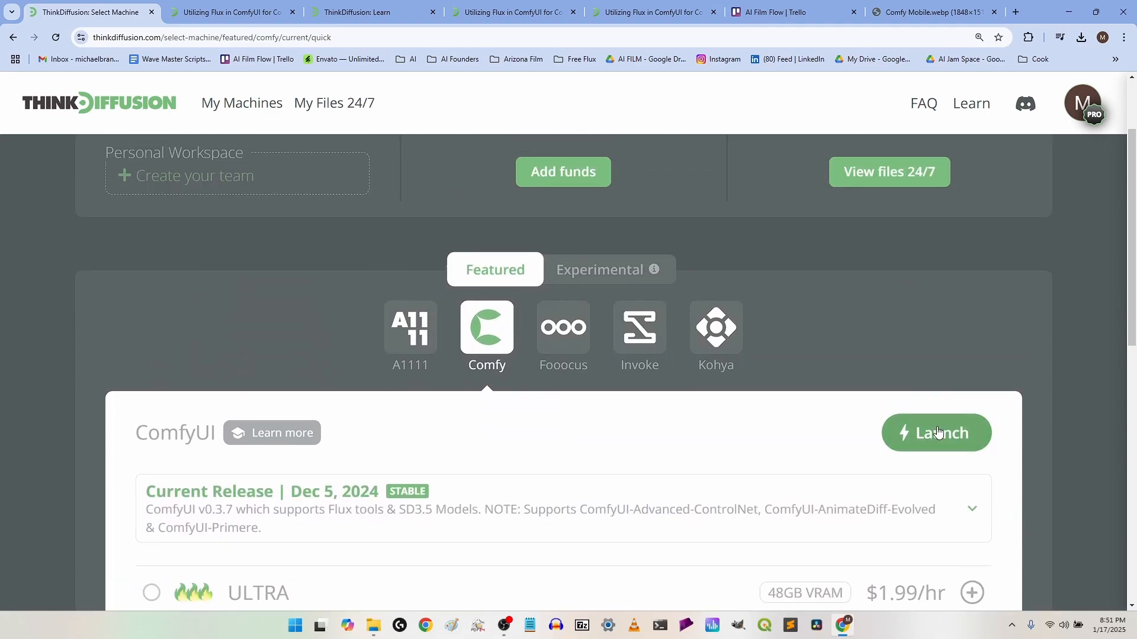
pyautogui.click(920, 421)
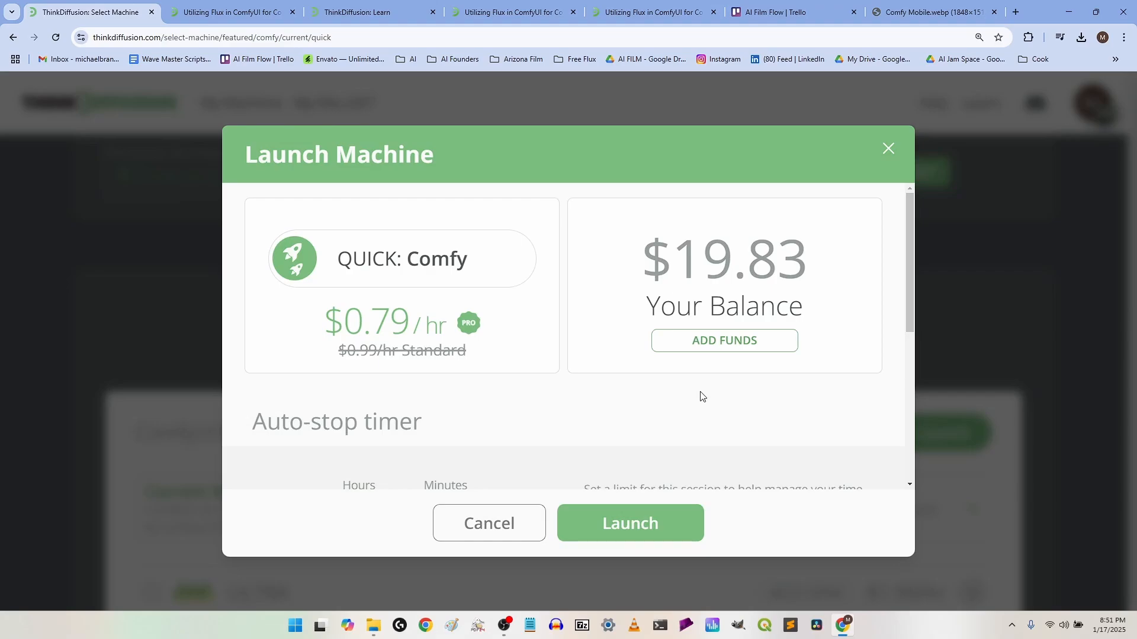
pyautogui.scroll(-3, 701, 396)
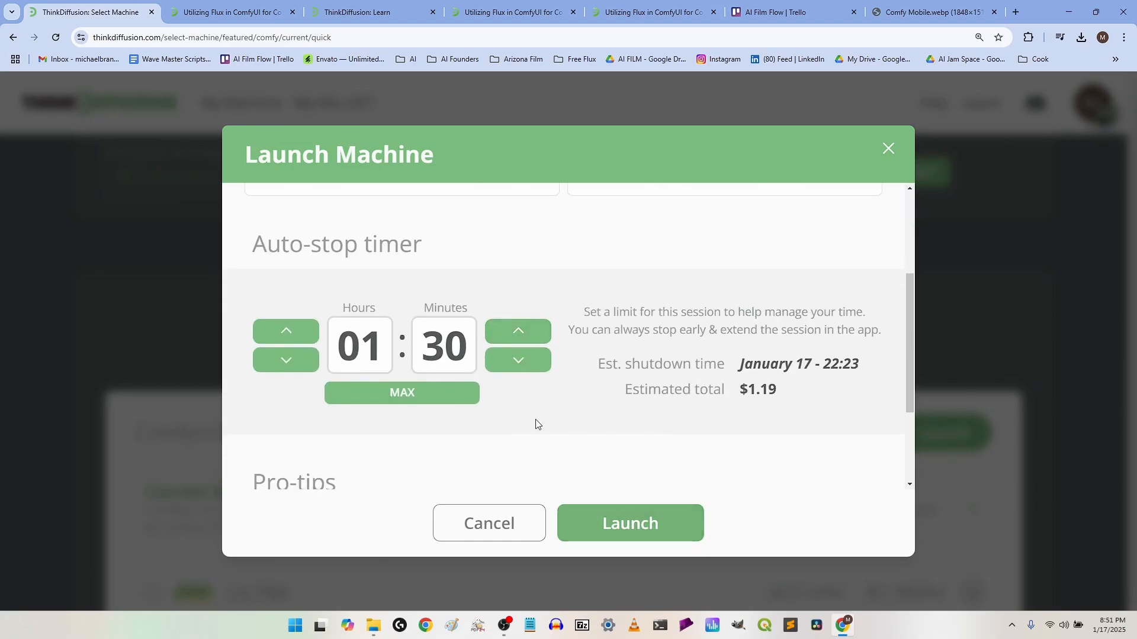
pyautogui.click(650, 535)
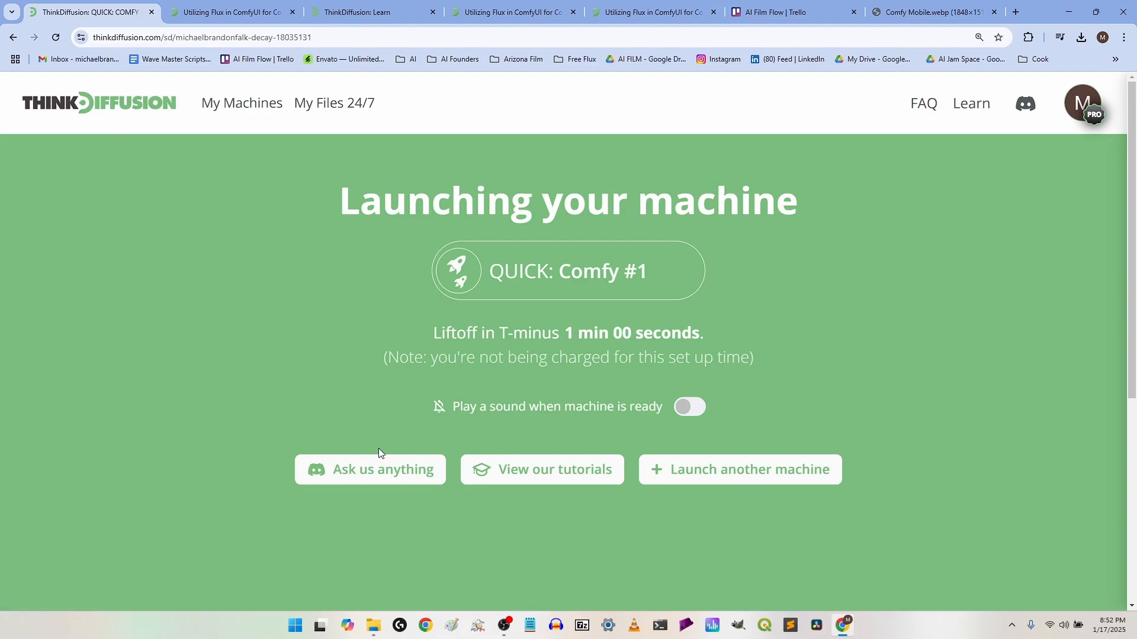
# Step: Open the ThinkDiffusion Discord invitation from the launching page, accept it and look over the Server Guide
pyautogui.click(395, 477)
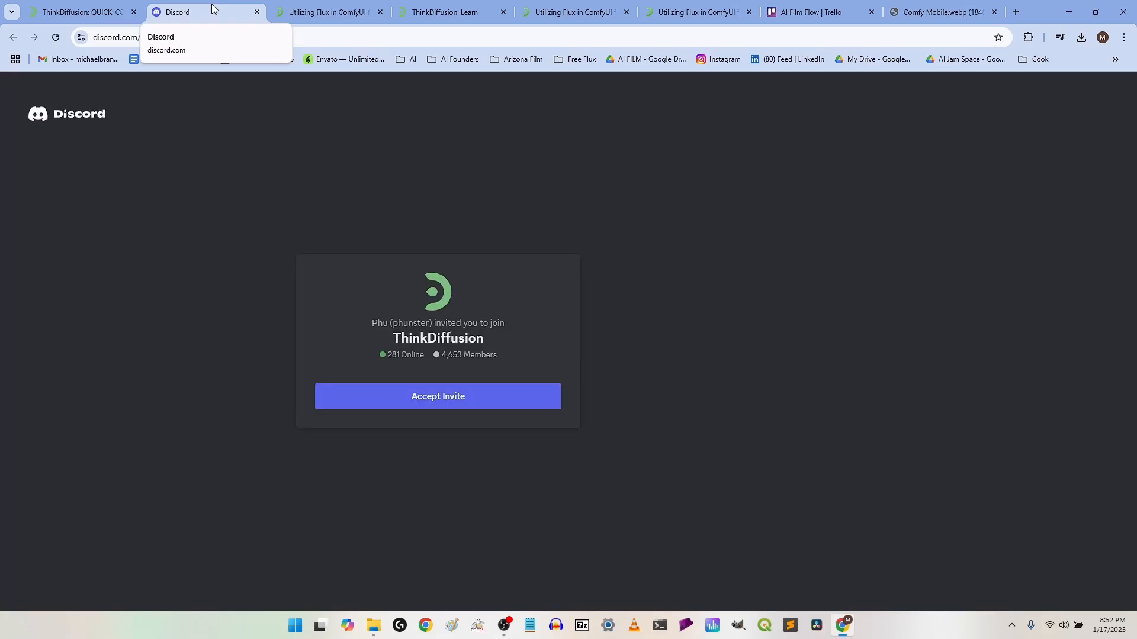
pyautogui.click(449, 396)
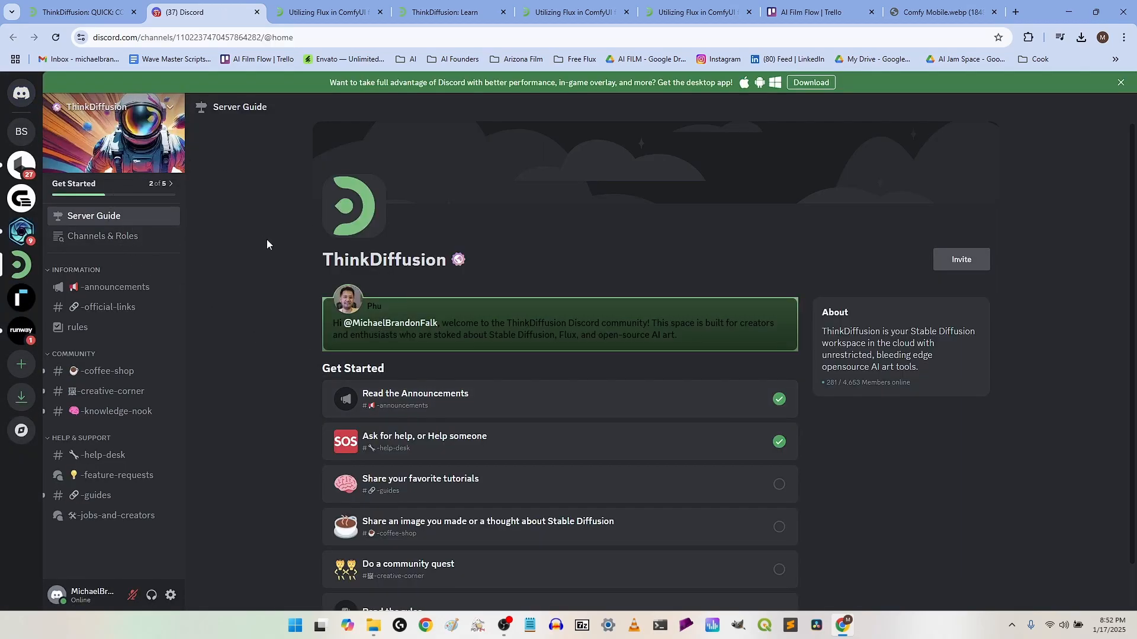
pyautogui.scroll(-1, 268, 239)
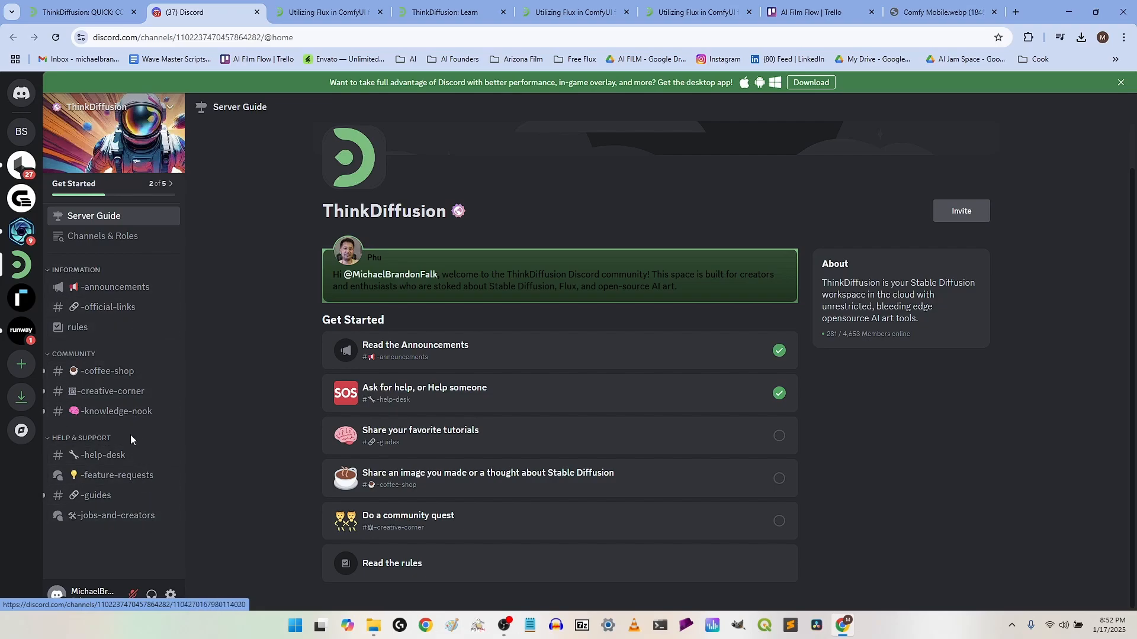
# Step: Read through recent messages in the help-desk channel and return to the launching machine's page
pyautogui.click(131, 466)
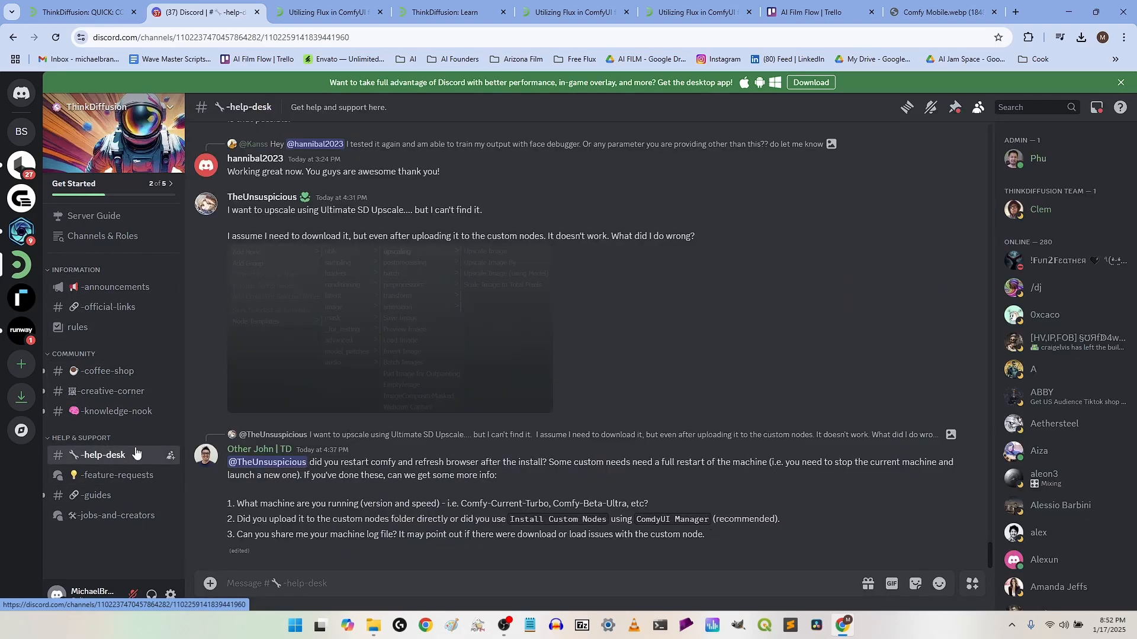
pyautogui.scroll(5, 310, 385)
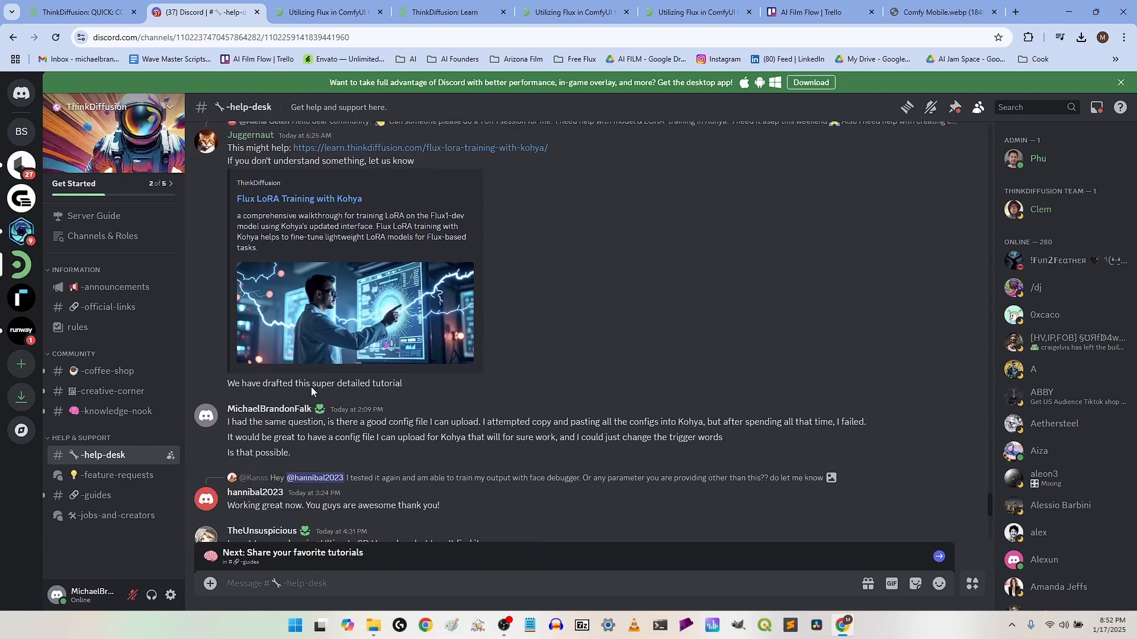
pyautogui.scroll(10, 298, 361)
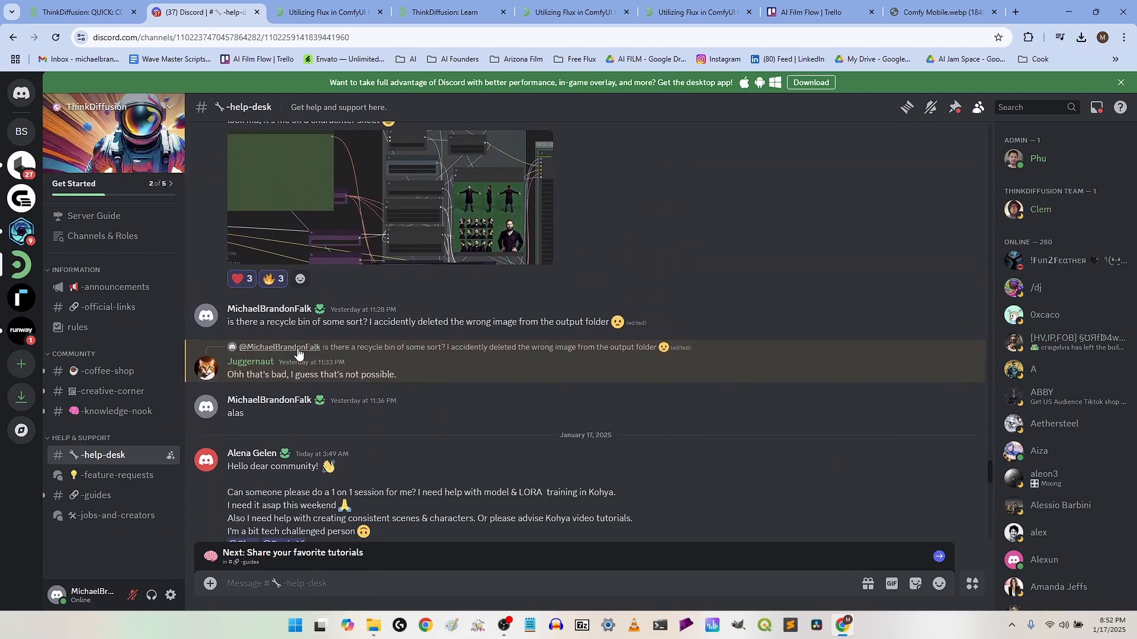
pyautogui.scroll(7, 298, 349)
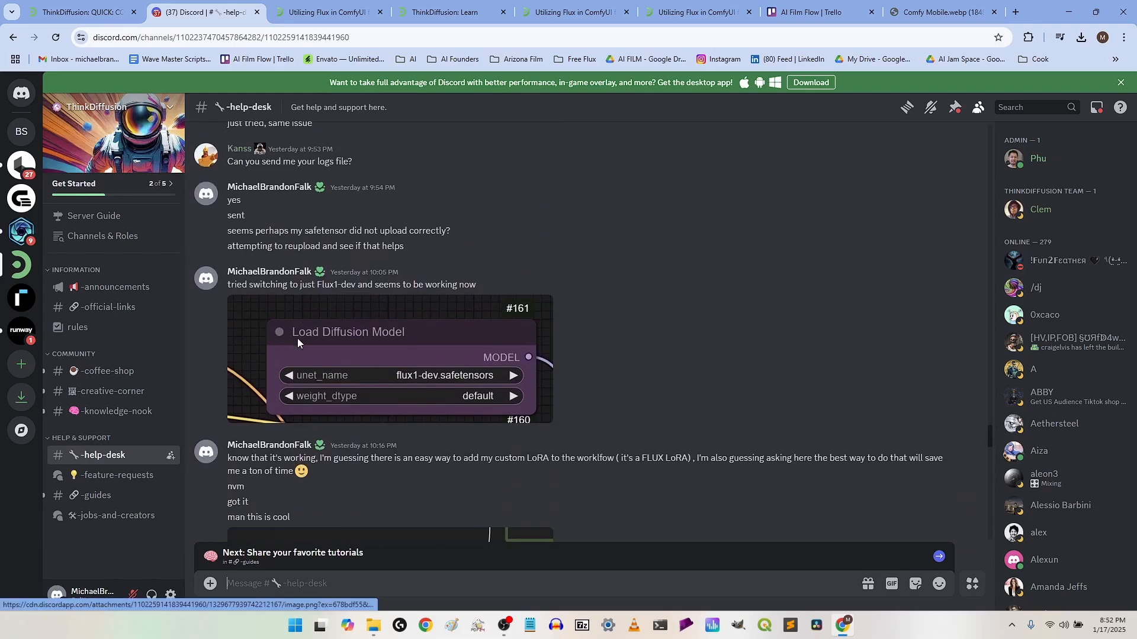
pyautogui.scroll(-12, 298, 342)
pyautogui.scroll(-10, 298, 342)
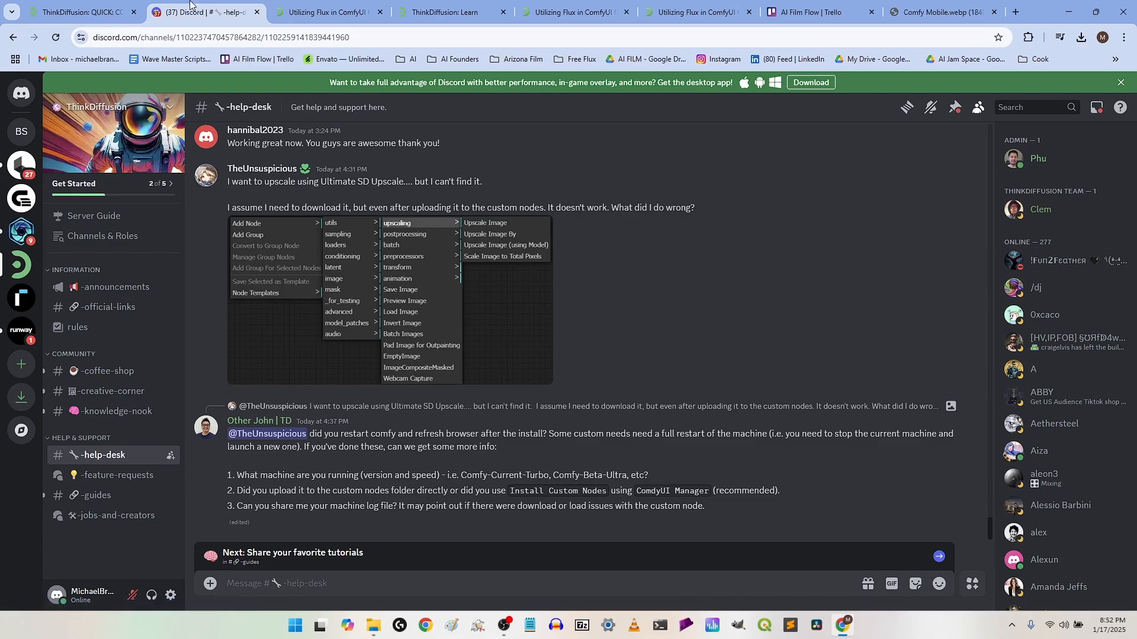
pyautogui.click(97, 11)
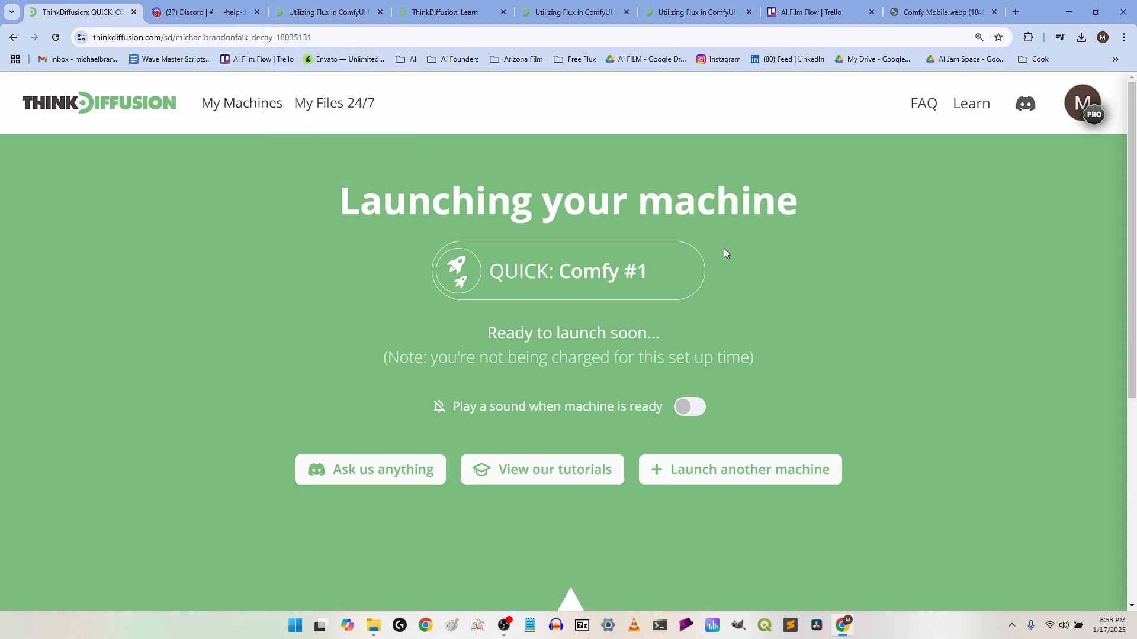
# Step: Check the character tutorial, open the ThinkDiffusion app from the Learn page and view the comfyui folder in My Files
pyautogui.click(354, 9)
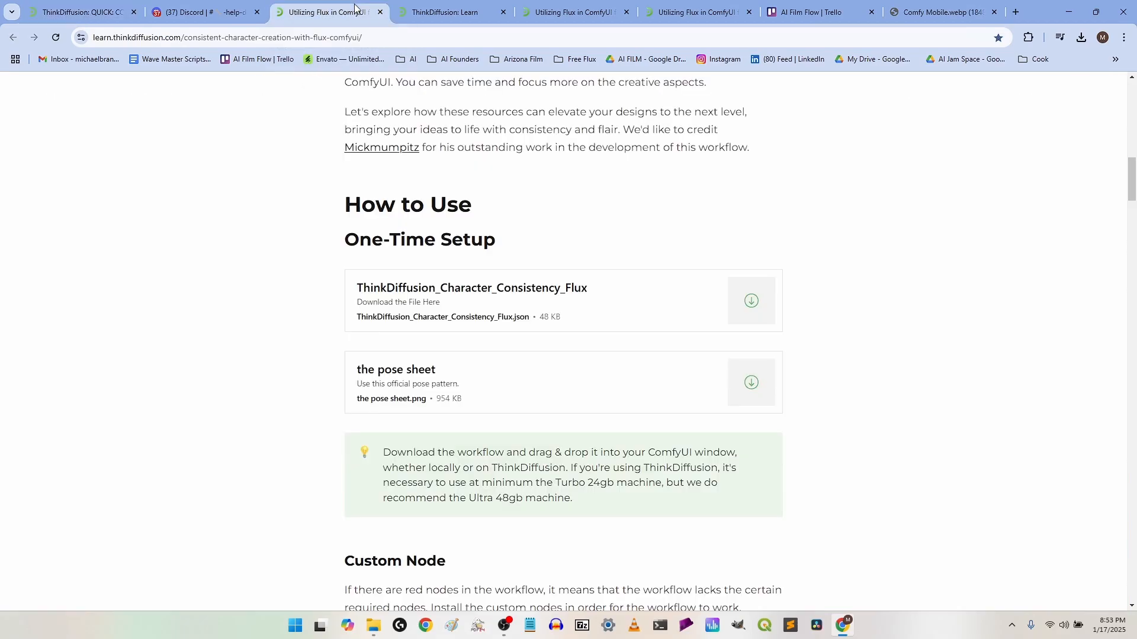
pyautogui.click(415, 13)
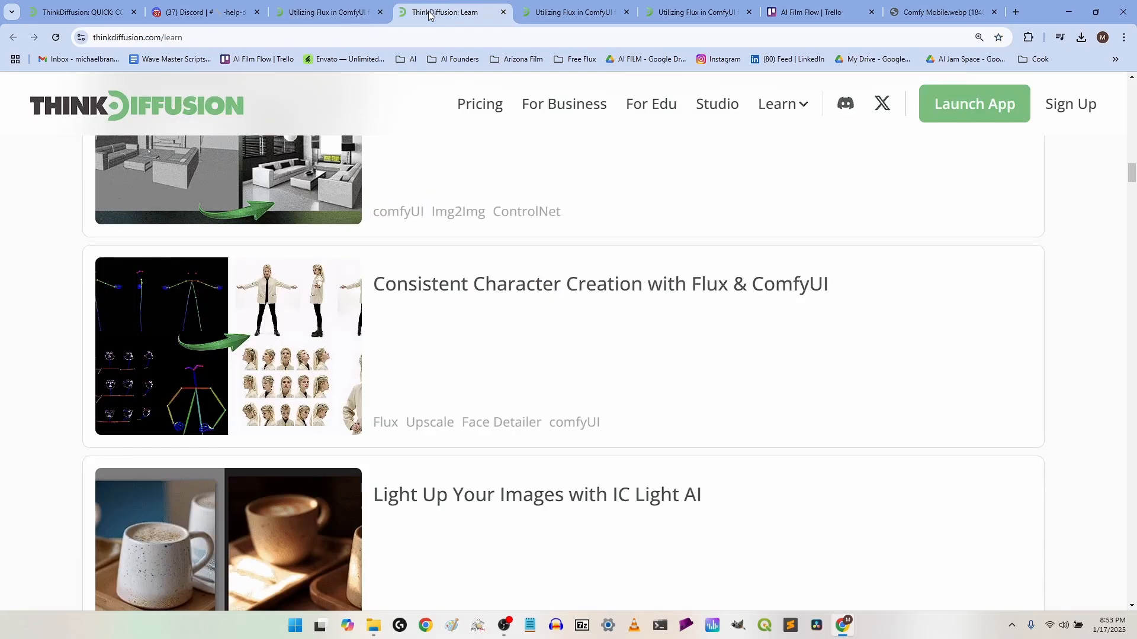
pyautogui.click(971, 99)
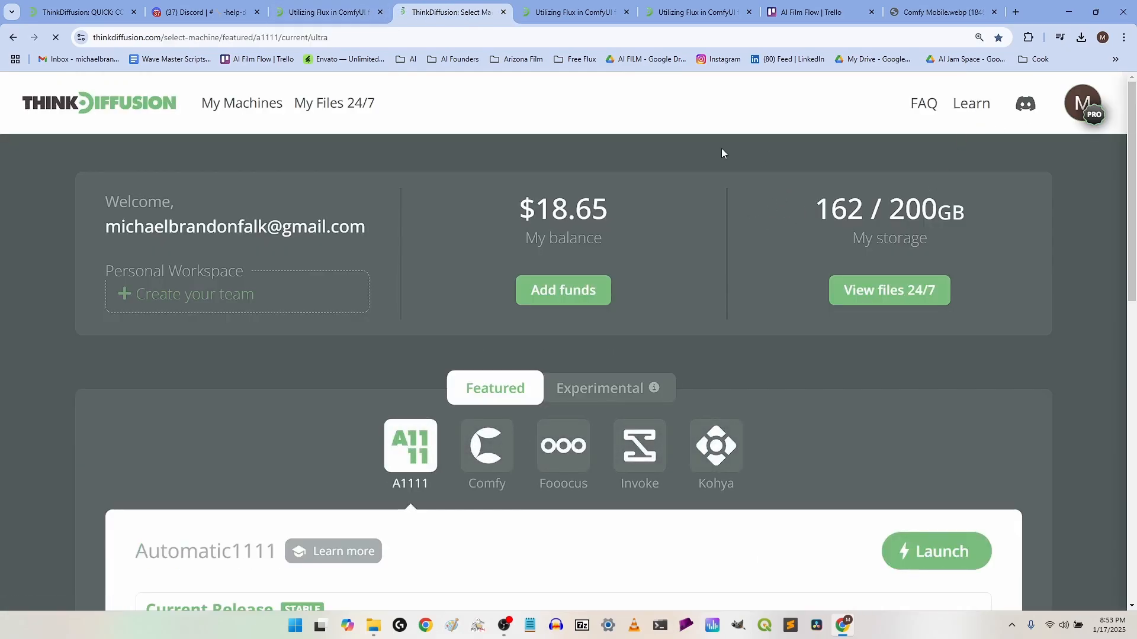
pyautogui.click(314, 106)
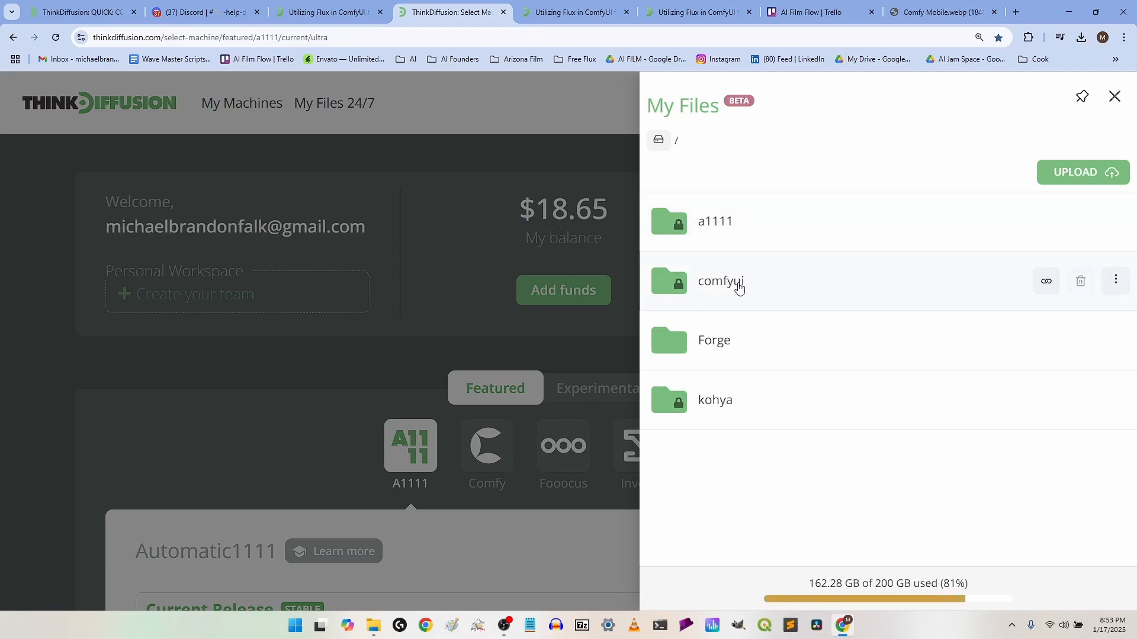
pyautogui.click(739, 288)
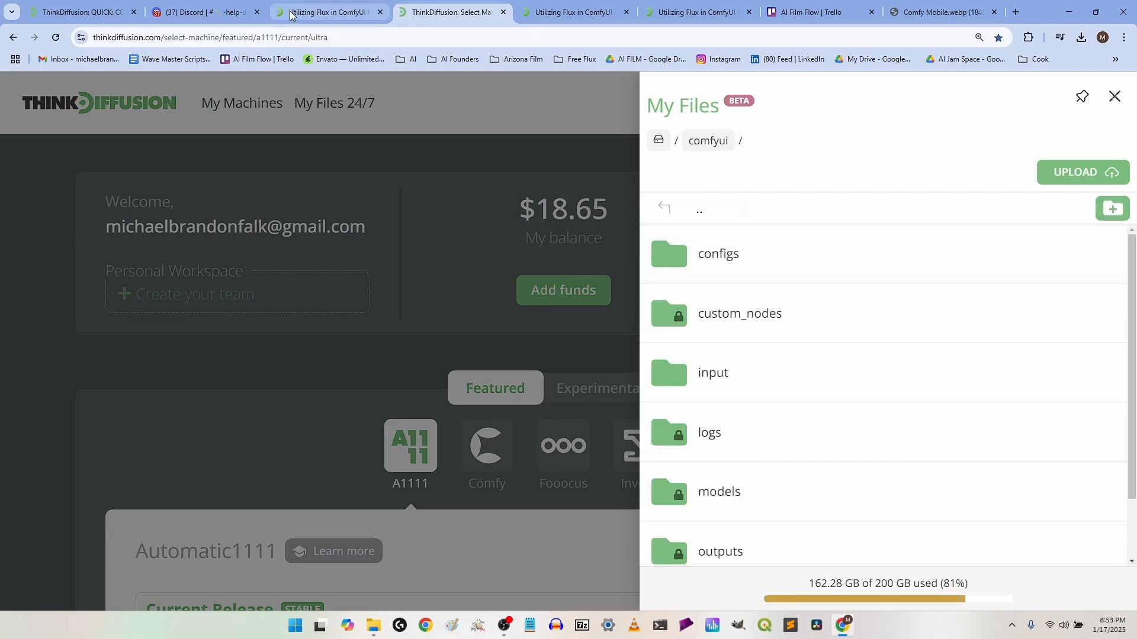
# Step: Return to the QUICK Comfy machine and inspect the default ComfyUI workflow from Load Checkpoint to Save Image
pyautogui.click(93, 11)
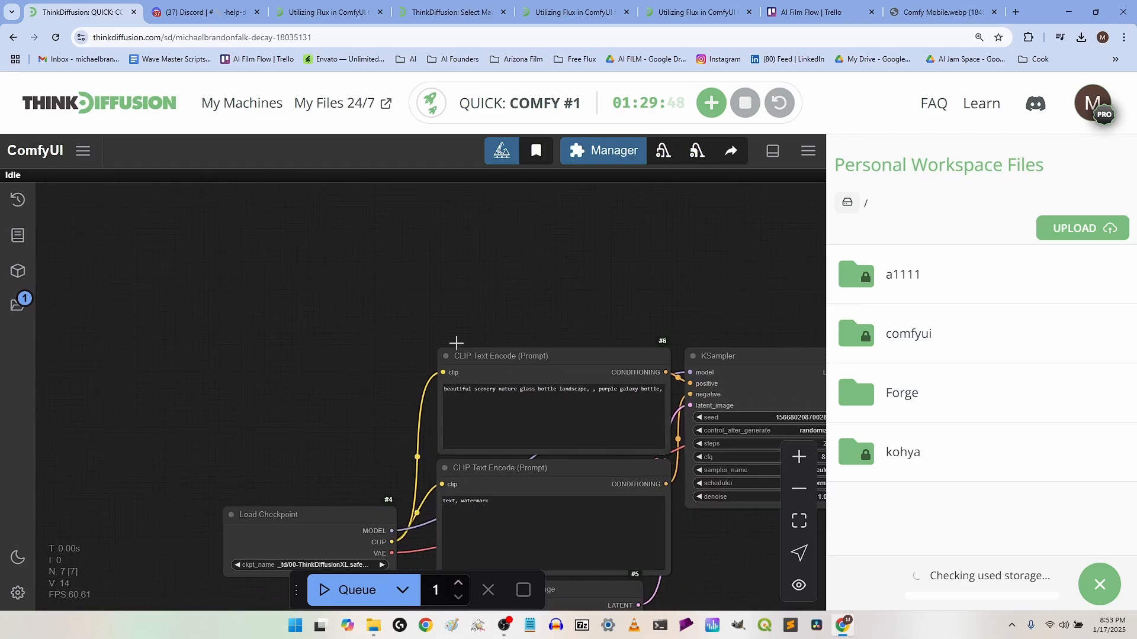
pyautogui.scroll(-5, 456, 349)
pyautogui.moveTo(675, 490); pyautogui.dragTo(547, 440)
pyautogui.scroll(4, 481, 372)
pyautogui.scroll(2, 499, 414)
pyautogui.scroll(-2, 499, 414)
pyautogui.scroll(1, 500, 414)
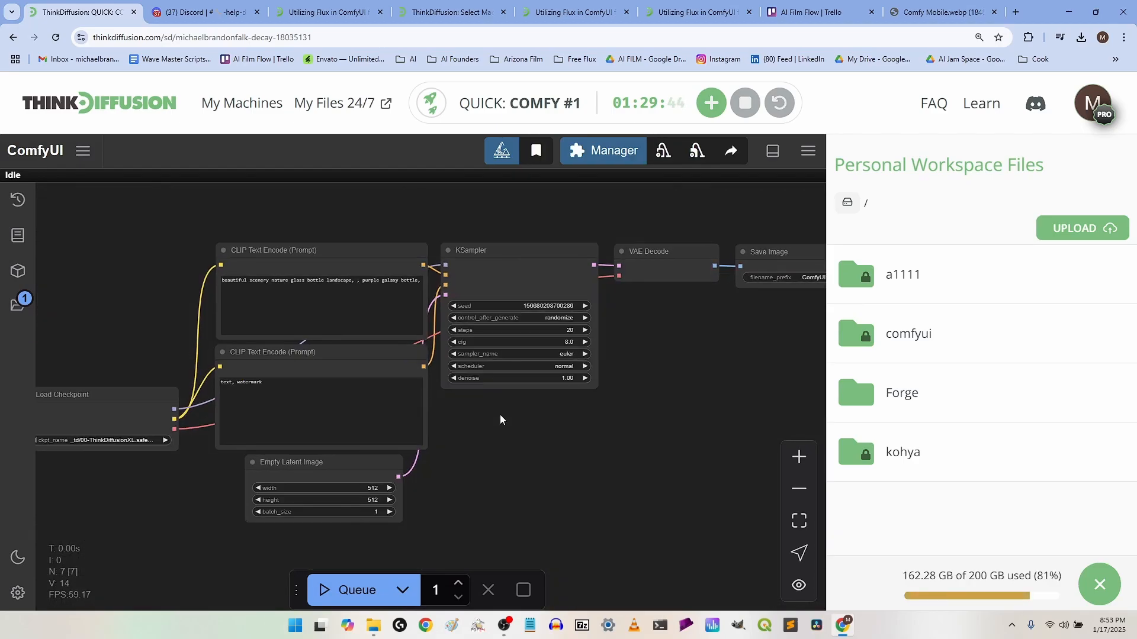
pyautogui.scroll(-1, 499, 415)
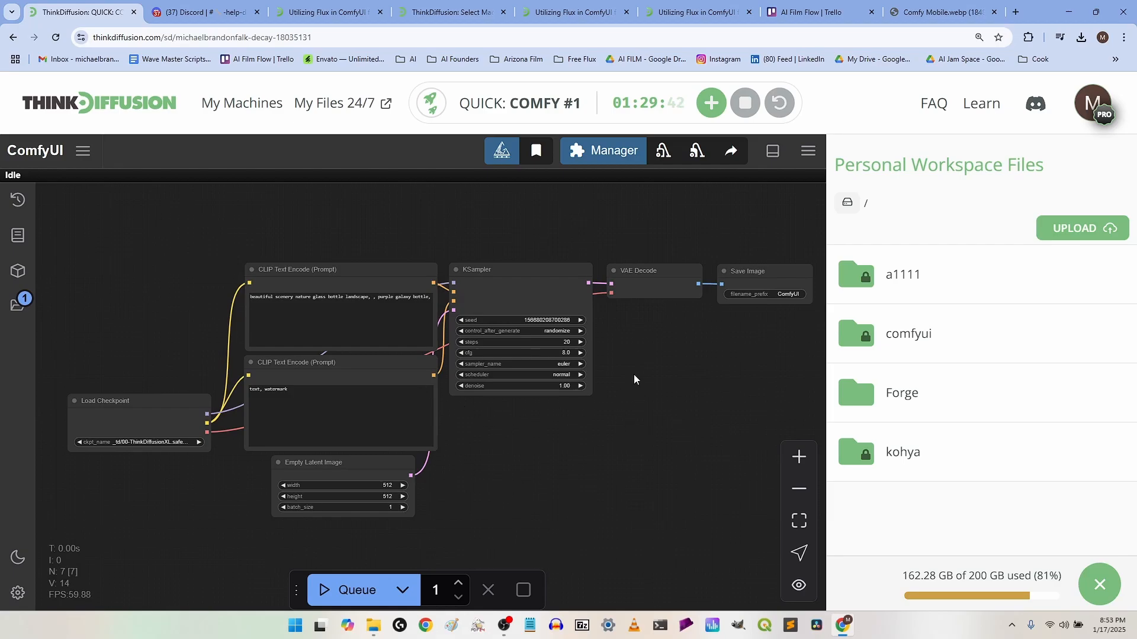
# Step: Switch to File Explorer and open the new folder inside AI\Workflows on the C: drive
pyautogui.click(384, 628)
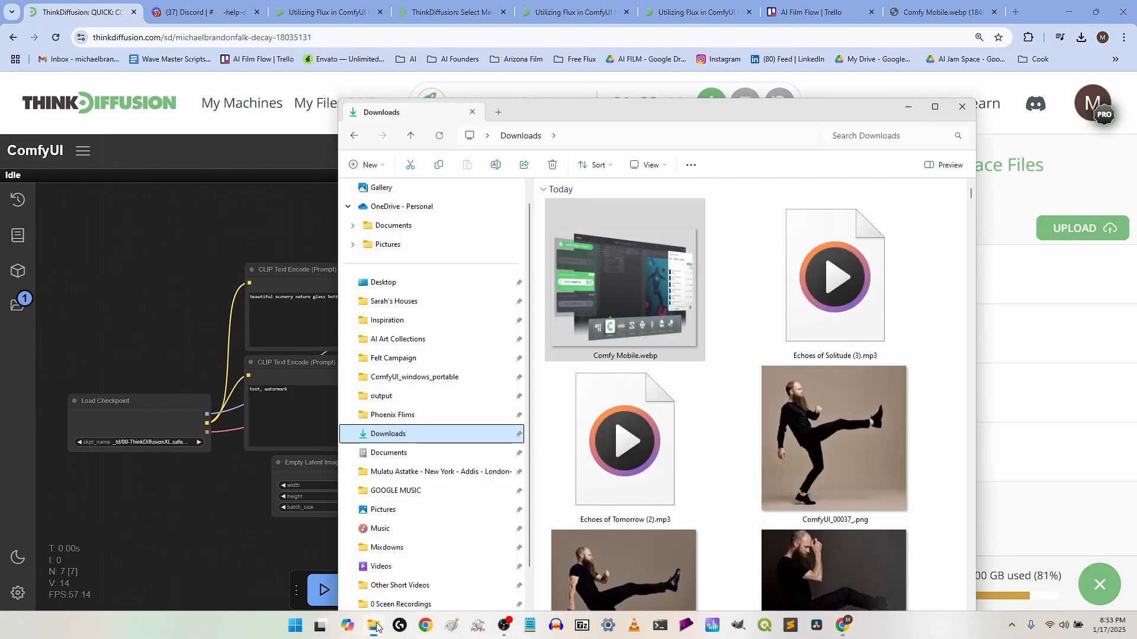
pyautogui.click(685, 301)
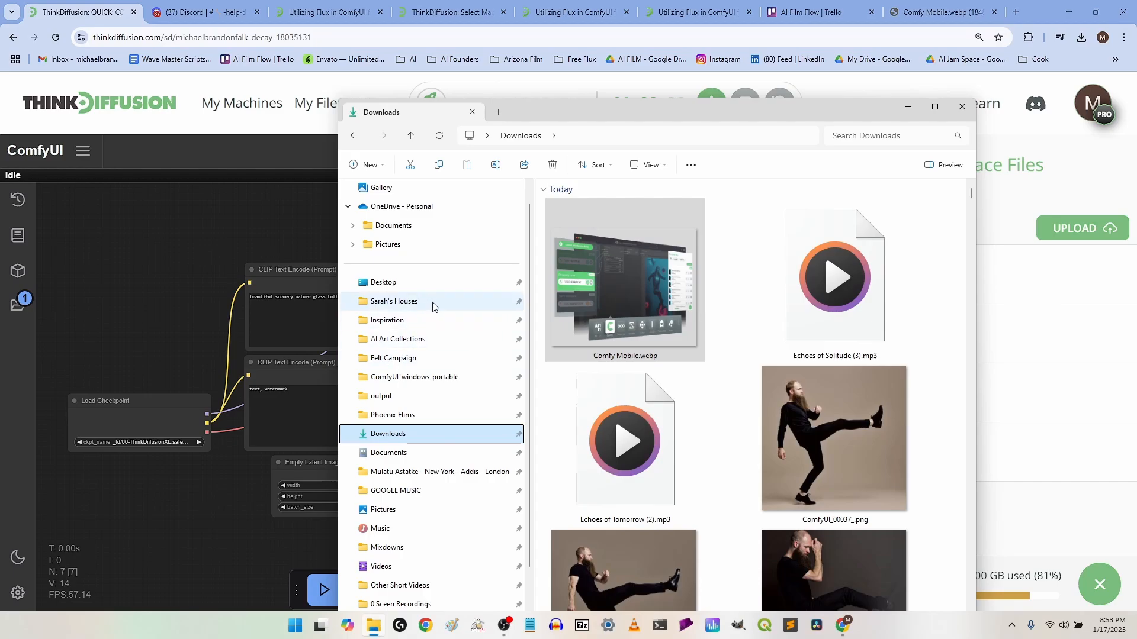
pyautogui.scroll(-2, 432, 305)
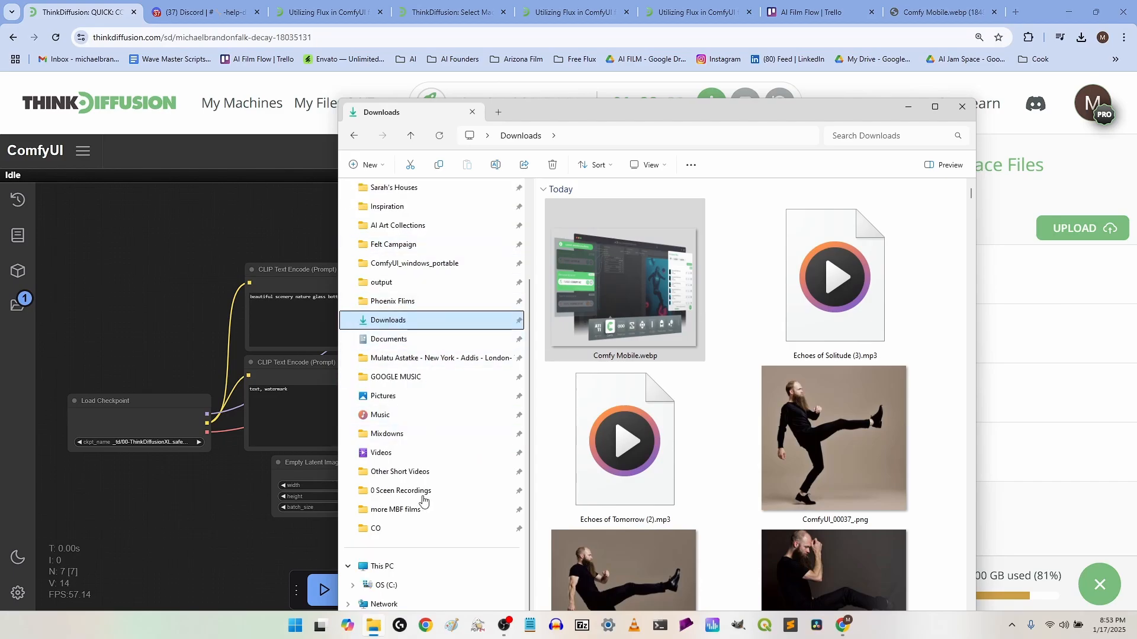
pyautogui.click(457, 588)
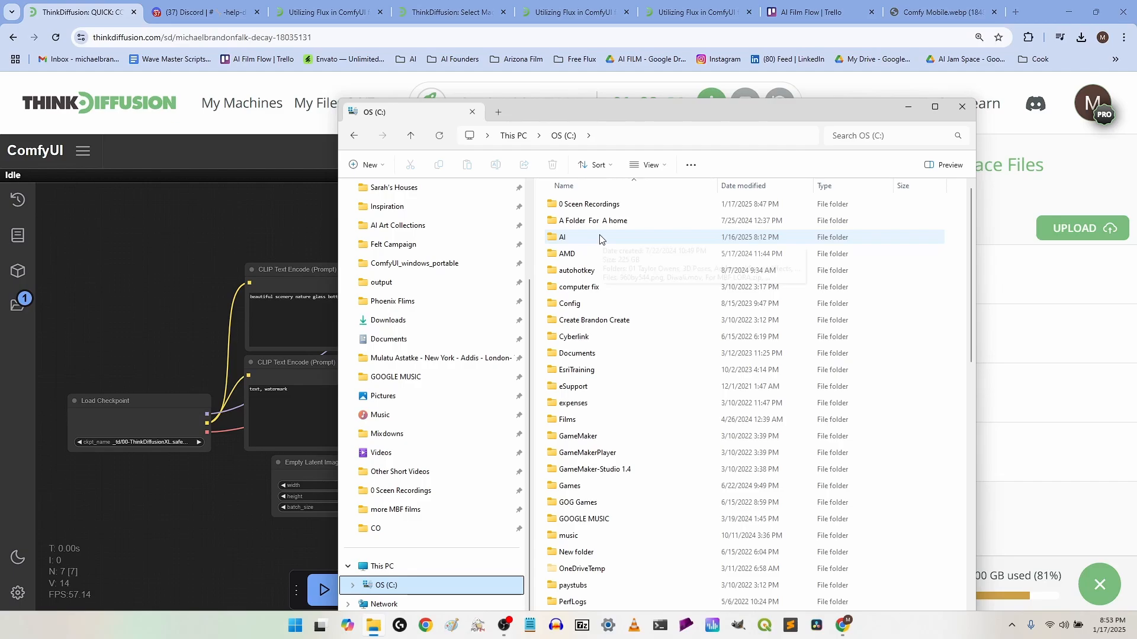
pyautogui.doubleClick(600, 239)
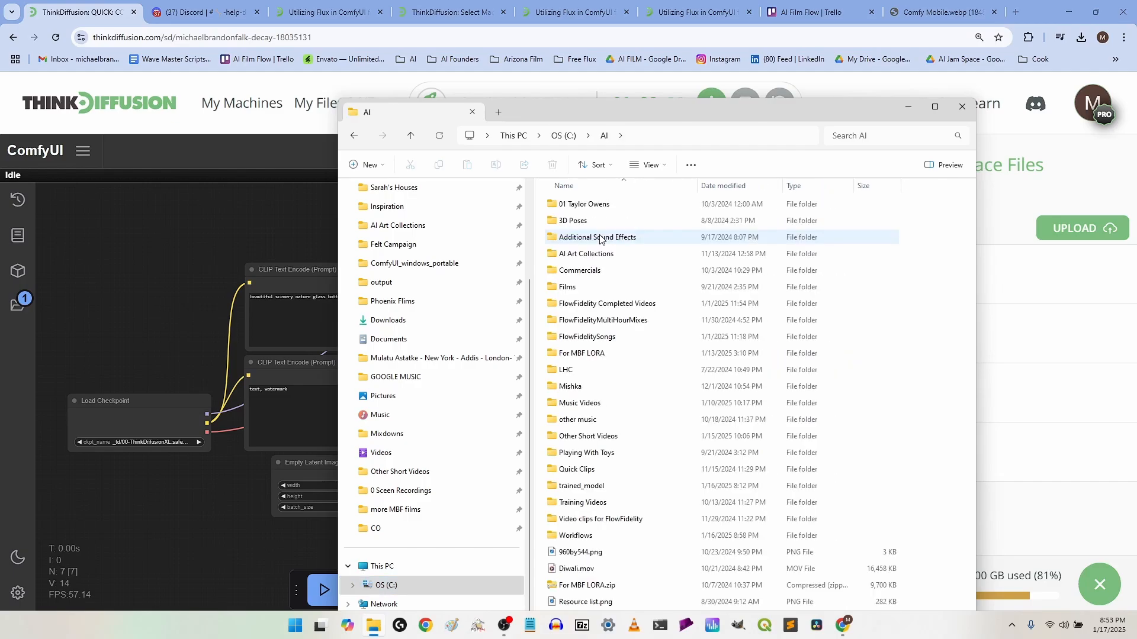
pyautogui.doubleClick(601, 534)
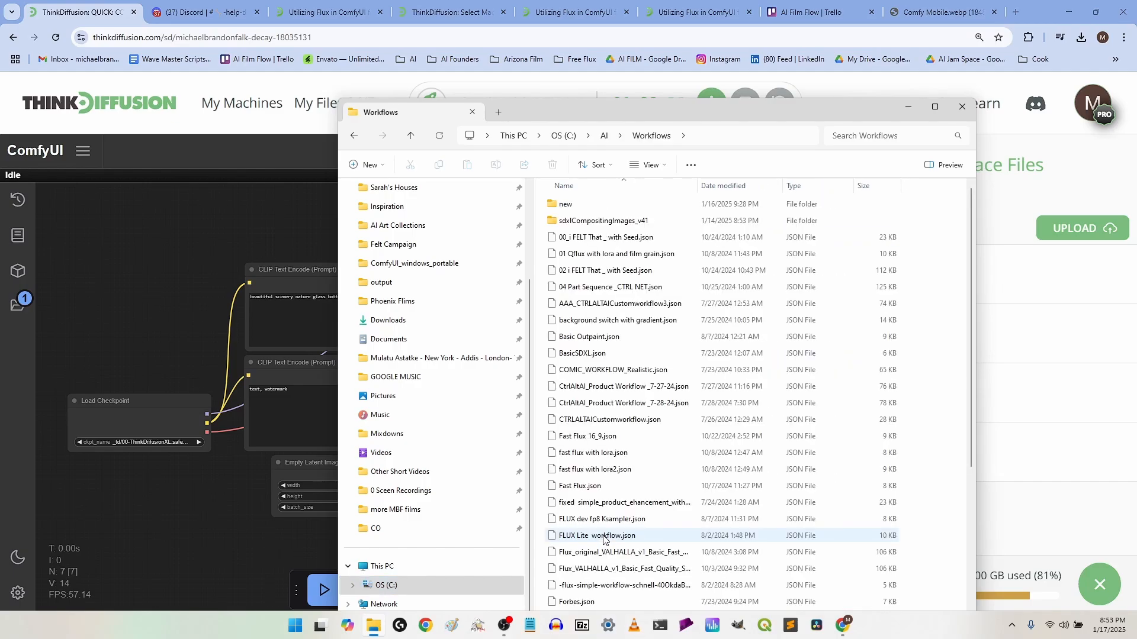
pyautogui.doubleClick(583, 203)
# Step: Load ThinkDiffusion_Character_Consistency_Flux.json from the new folder into the ComfyUI canvas
pyautogui.click(586, 220)
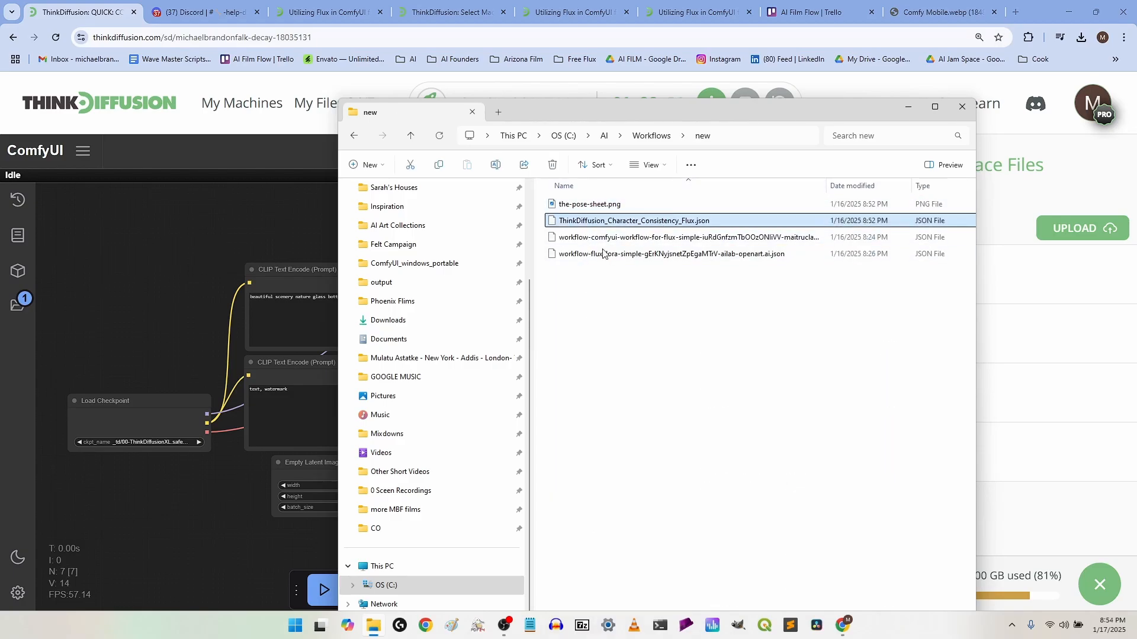
pyautogui.click(638, 303)
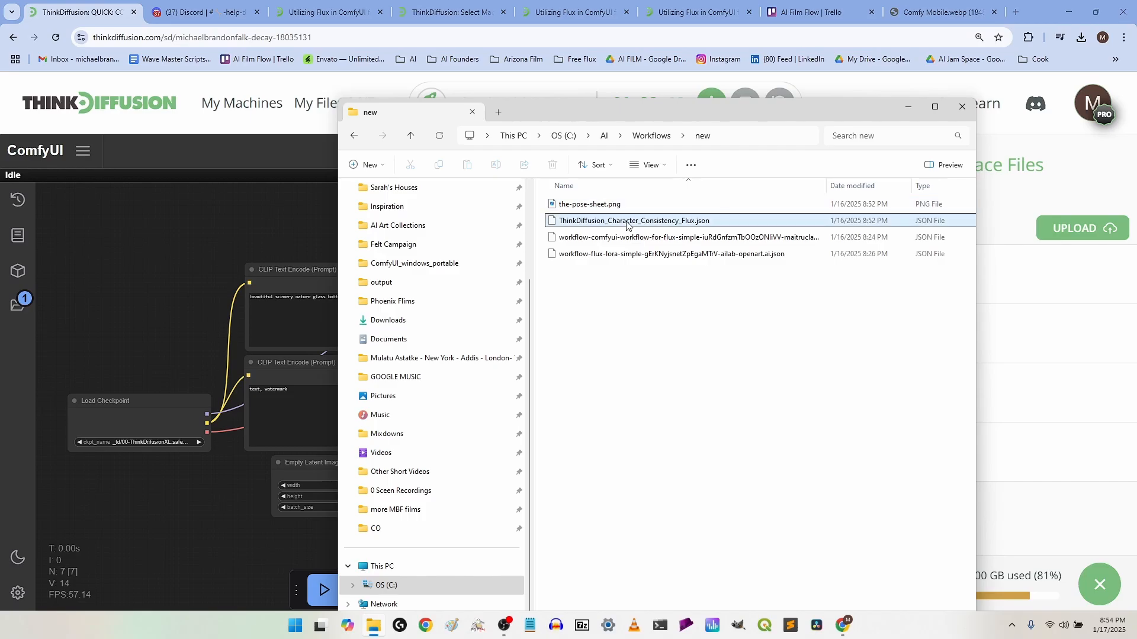
pyautogui.click(627, 223)
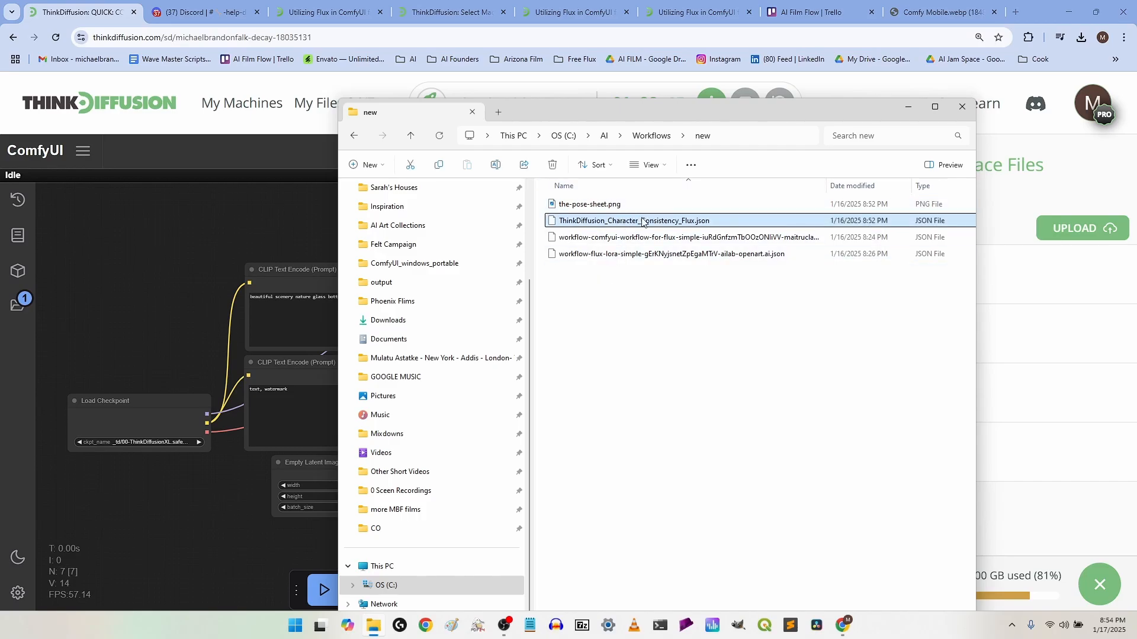
pyautogui.moveTo(642, 222); pyautogui.dragTo(133, 279)
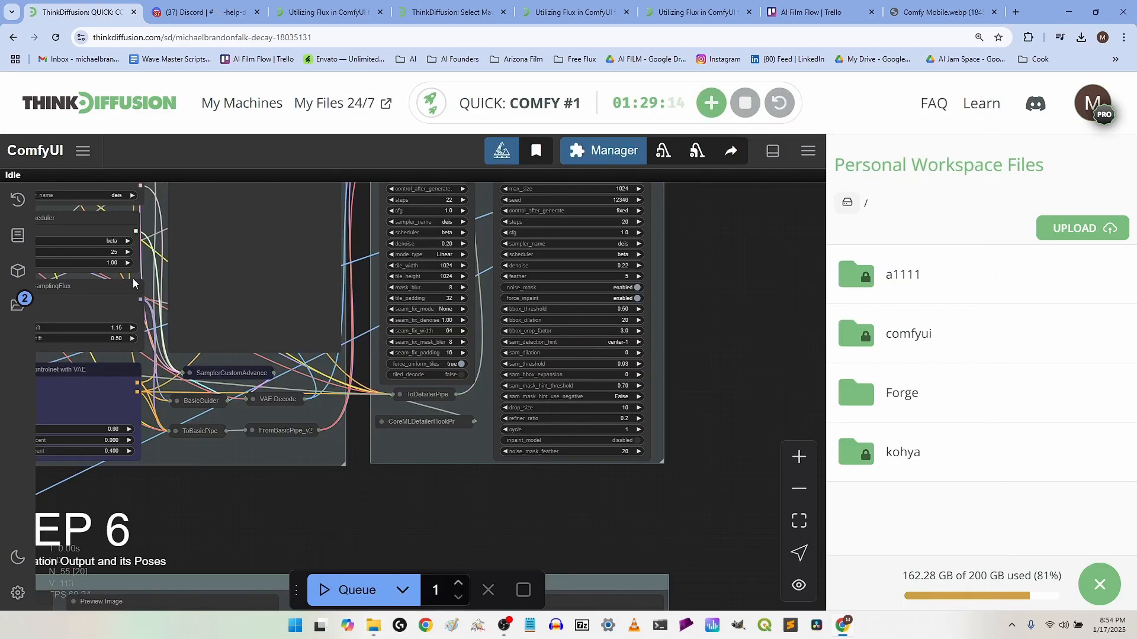
# Step: Examine the loaded character consistency workflow's step groups and glance at the options in the ComfyUI Manager Menu
pyautogui.scroll(-10, 297, 317)
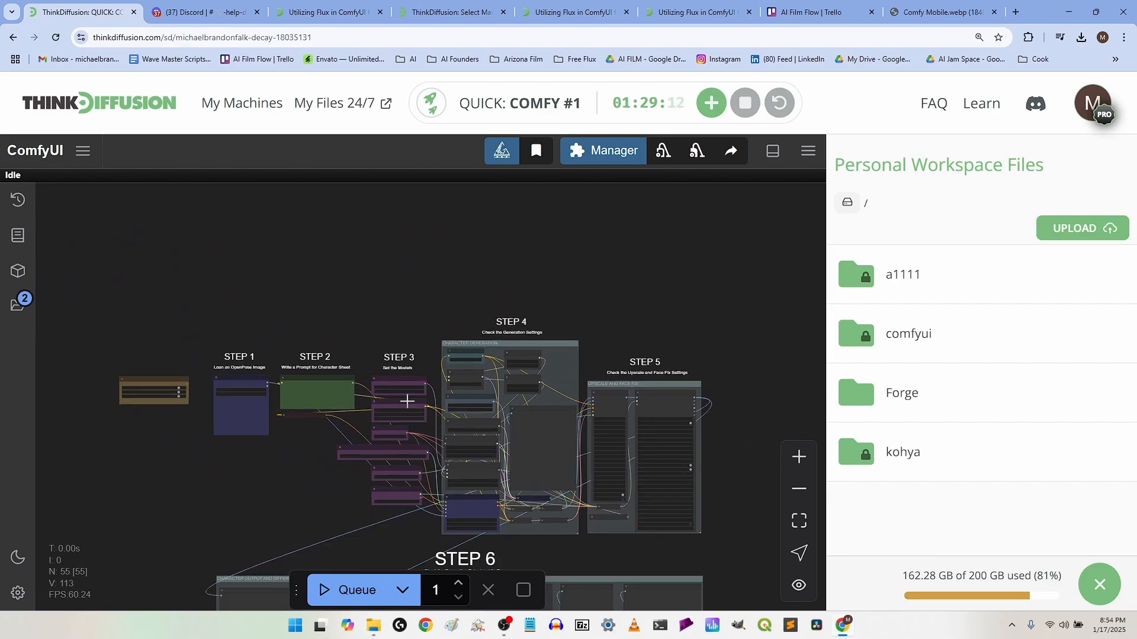
pyautogui.scroll(3, 407, 401)
pyautogui.moveTo(278, 532); pyautogui.dragTo(295, 499)
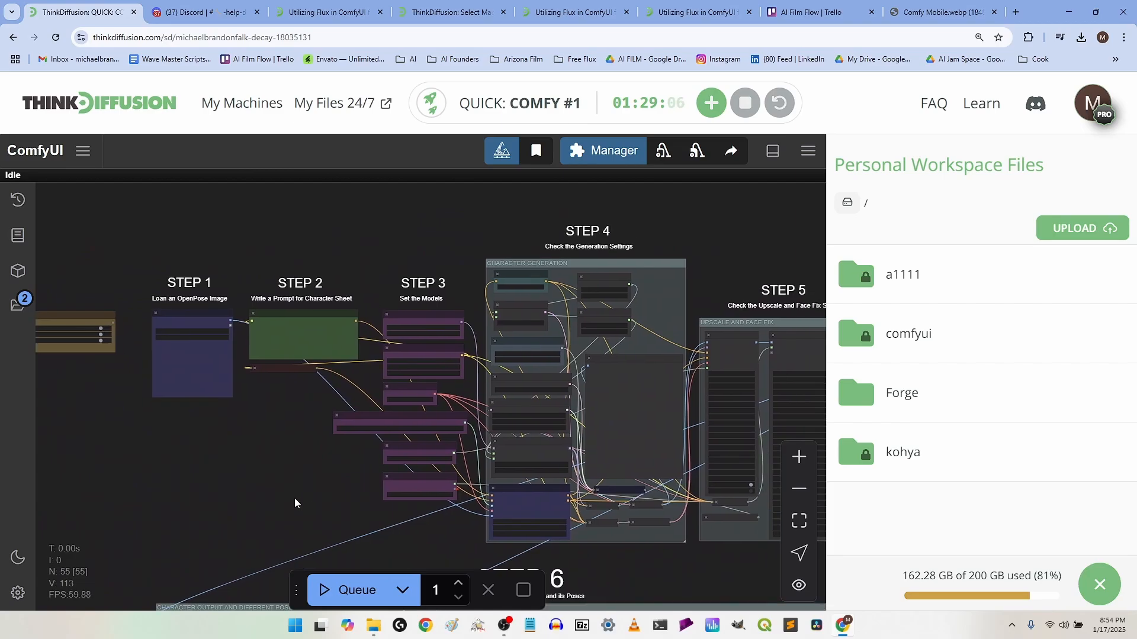
pyautogui.click(607, 151)
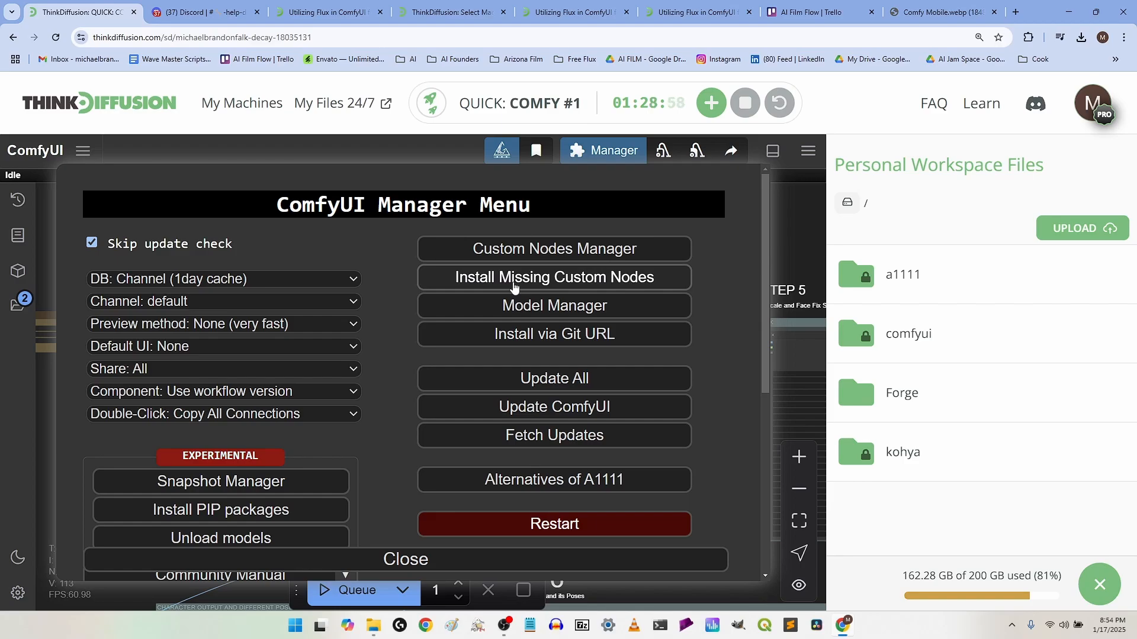
pyautogui.click(457, 566)
pyautogui.scroll(2, 466, 366)
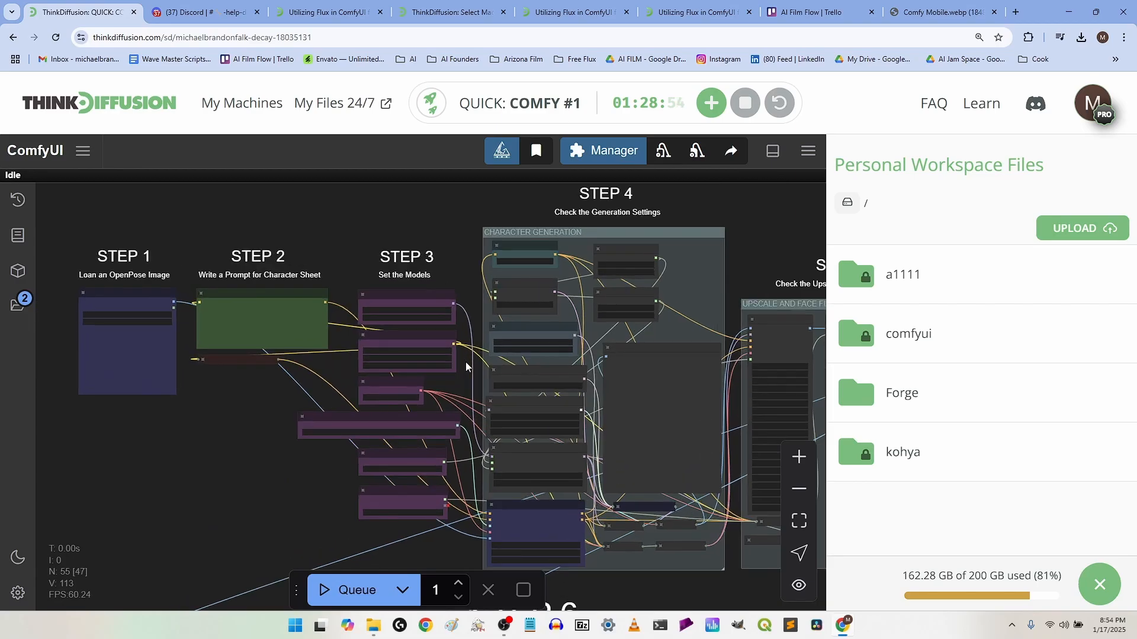
pyautogui.scroll(-5, 466, 366)
pyautogui.scroll(5, 466, 366)
# Step: Check the loaded workflow for missing custom nodes with ComfyUI Manager, and close the manager
pyautogui.click(602, 157)
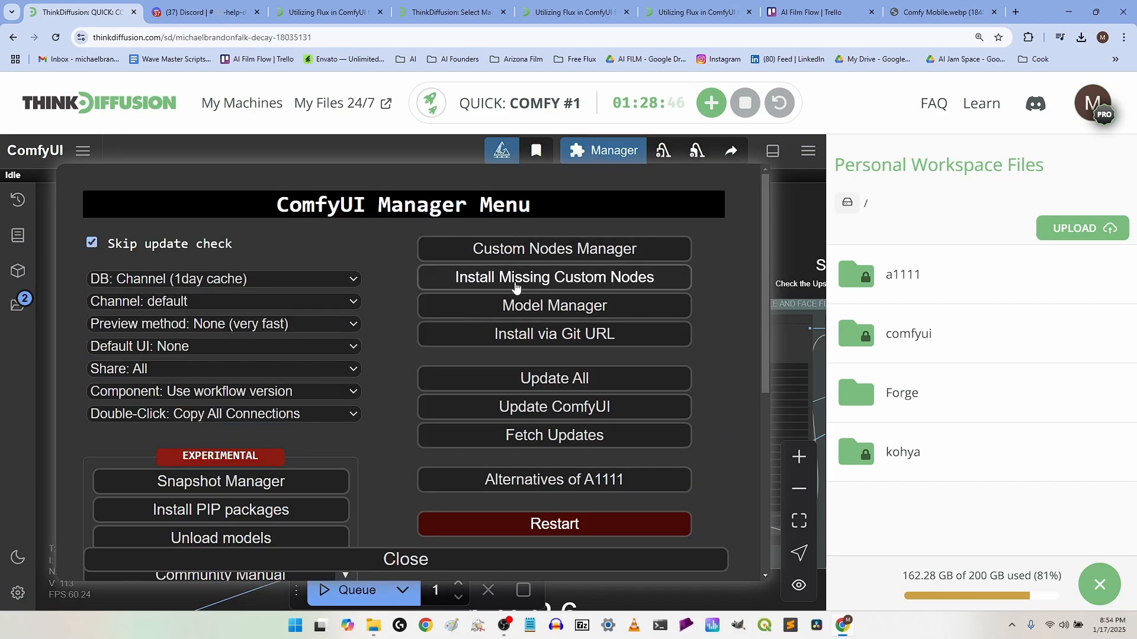
pyautogui.click(516, 288)
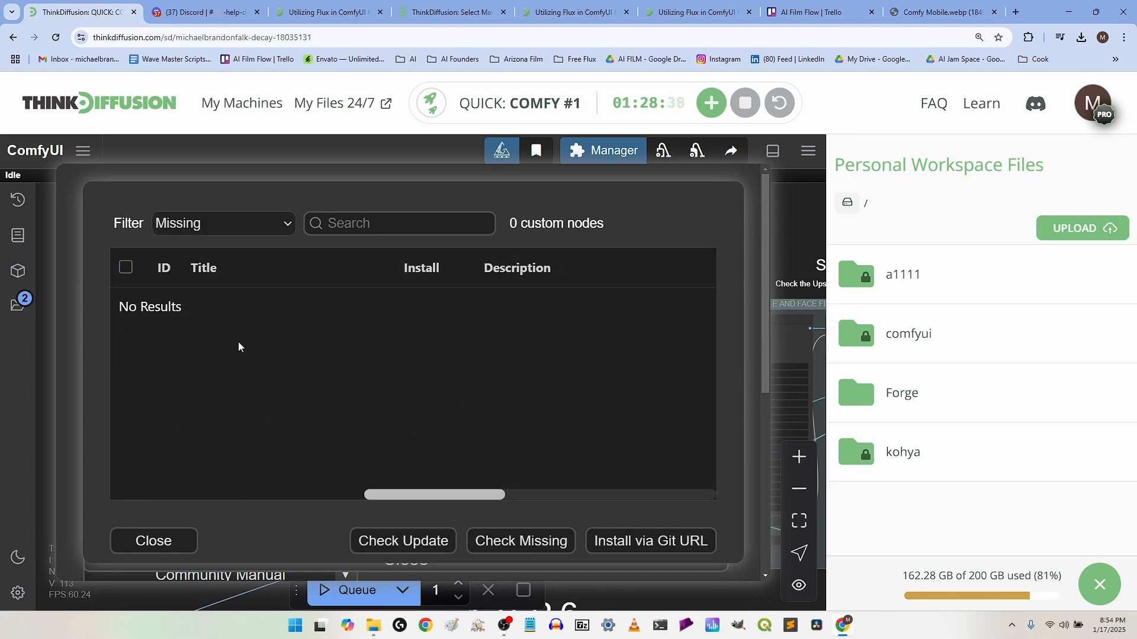
pyautogui.click(165, 540)
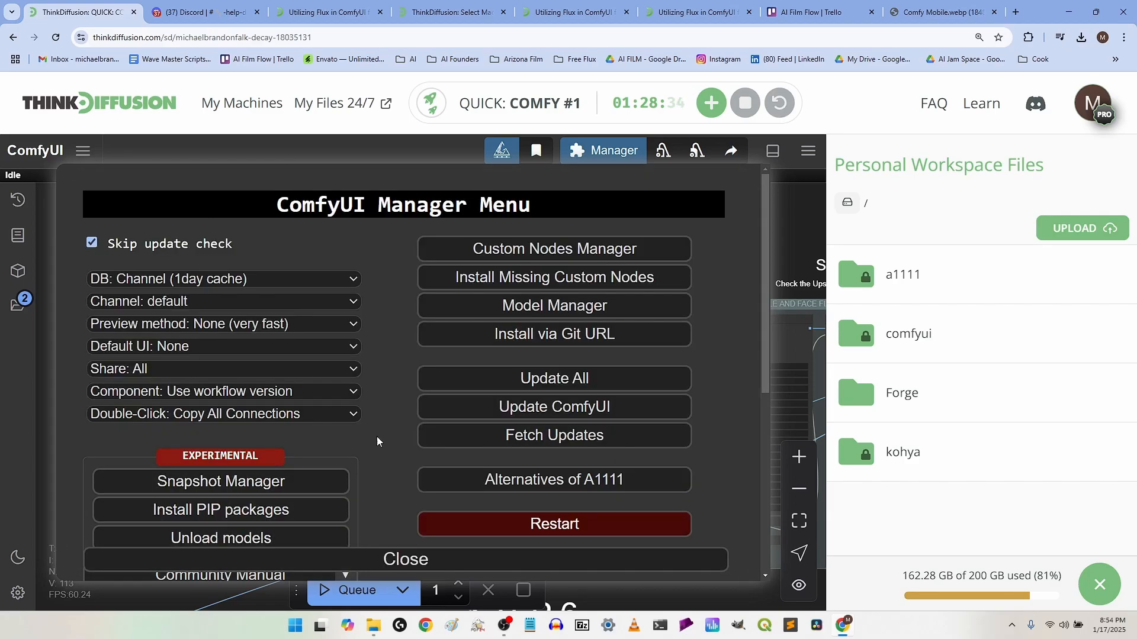
pyautogui.click(377, 559)
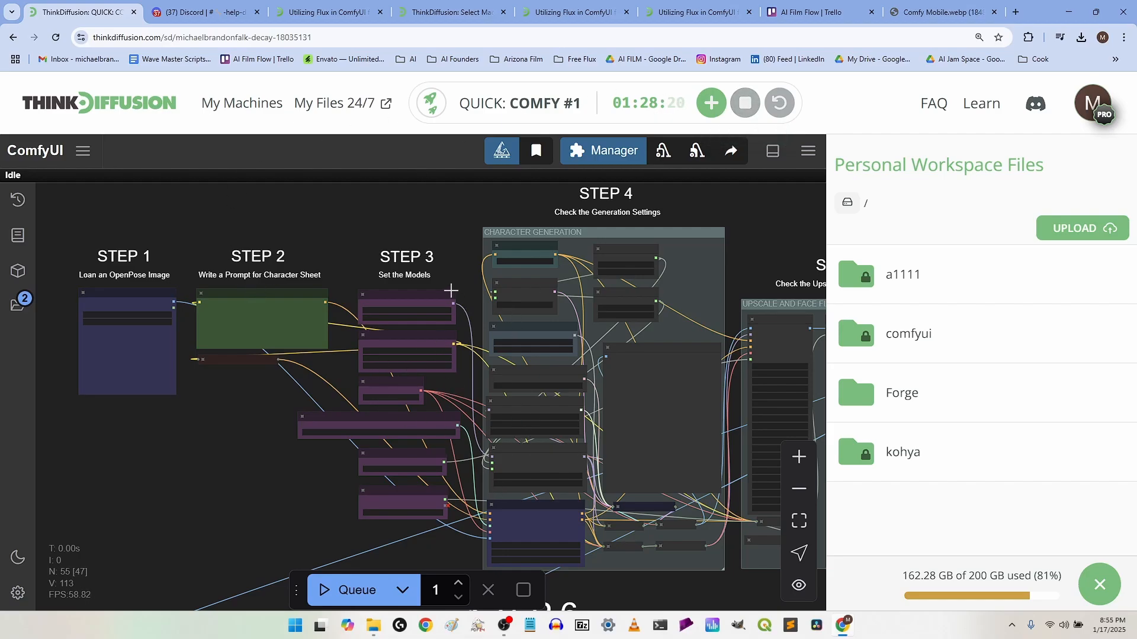
# Step: Open the Model Manager from ComfyUI Manager and get its model search ready
pyautogui.click(620, 153)
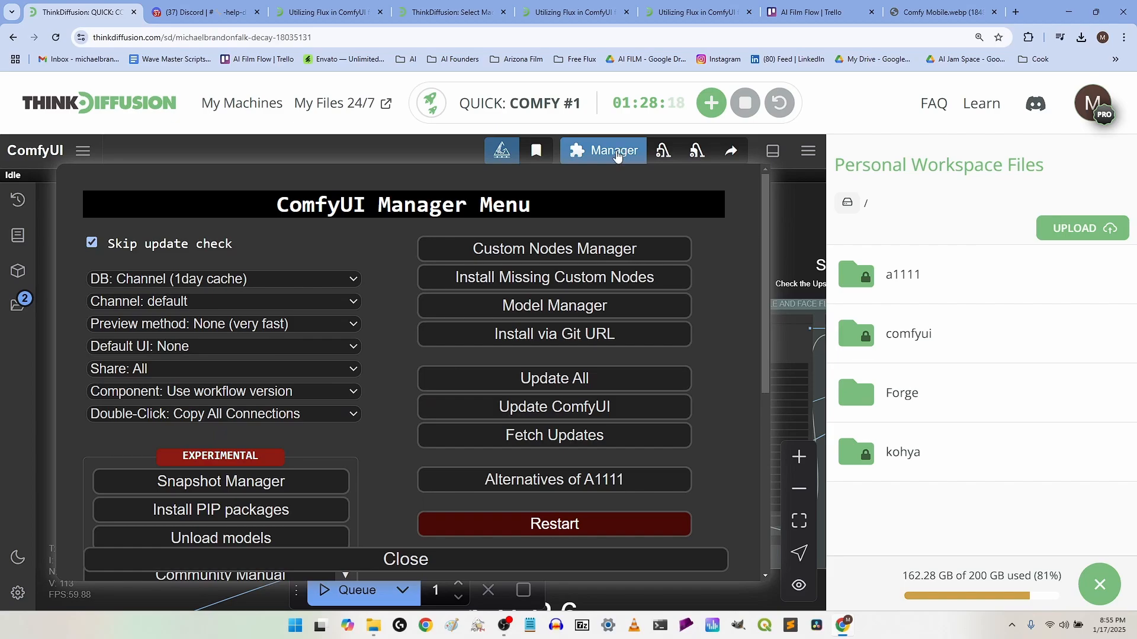
pyautogui.click(573, 306)
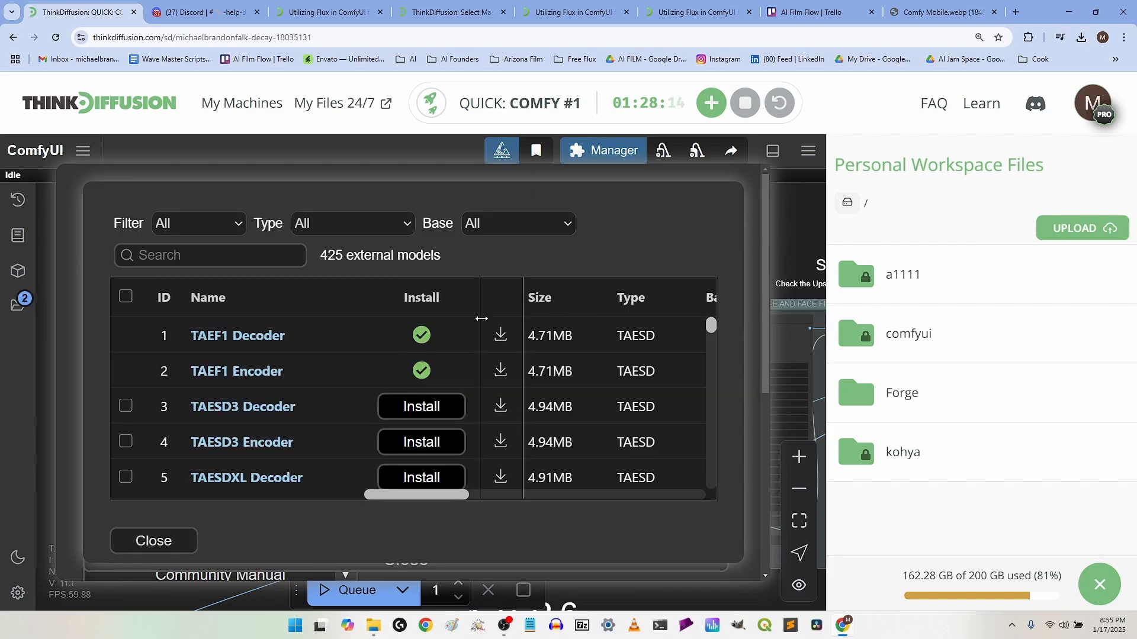
pyautogui.click(226, 259)
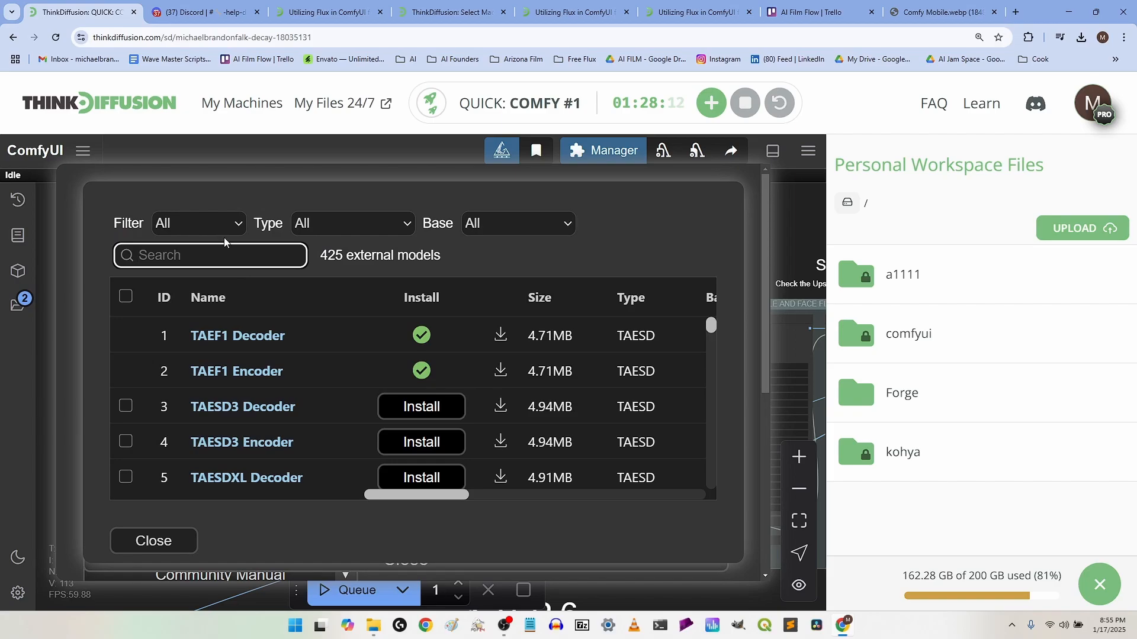
# Step: Review the tutorial's custom node and model instructions down to the Model Path Source table and the upload guide
pyautogui.click(421, 16)
pyautogui.click(332, 18)
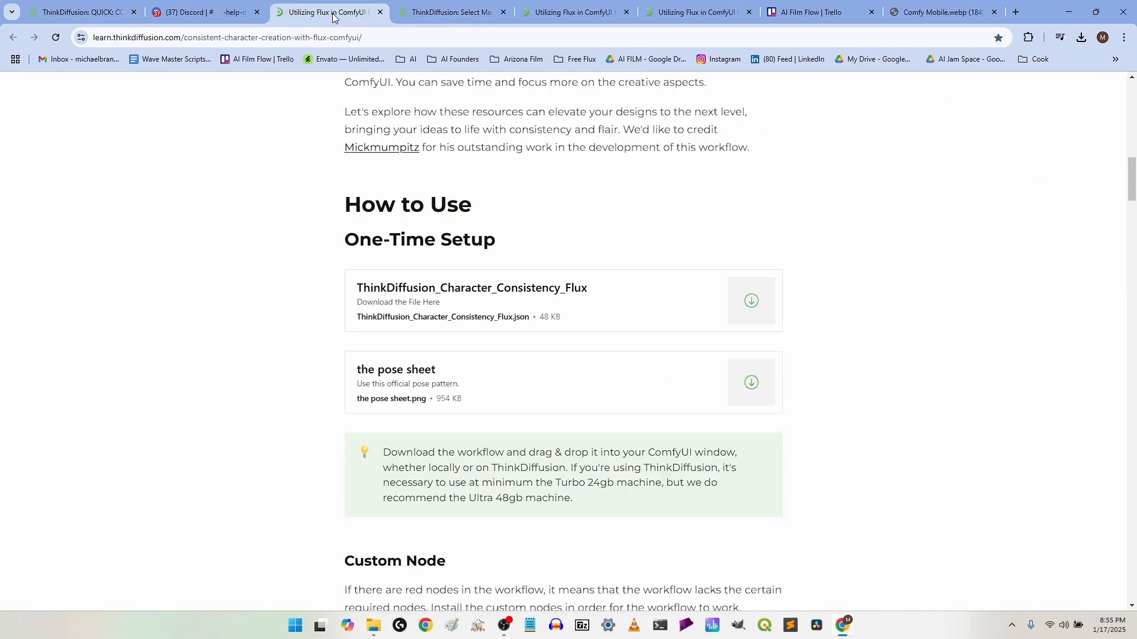
pyautogui.scroll(-13, 500, 328)
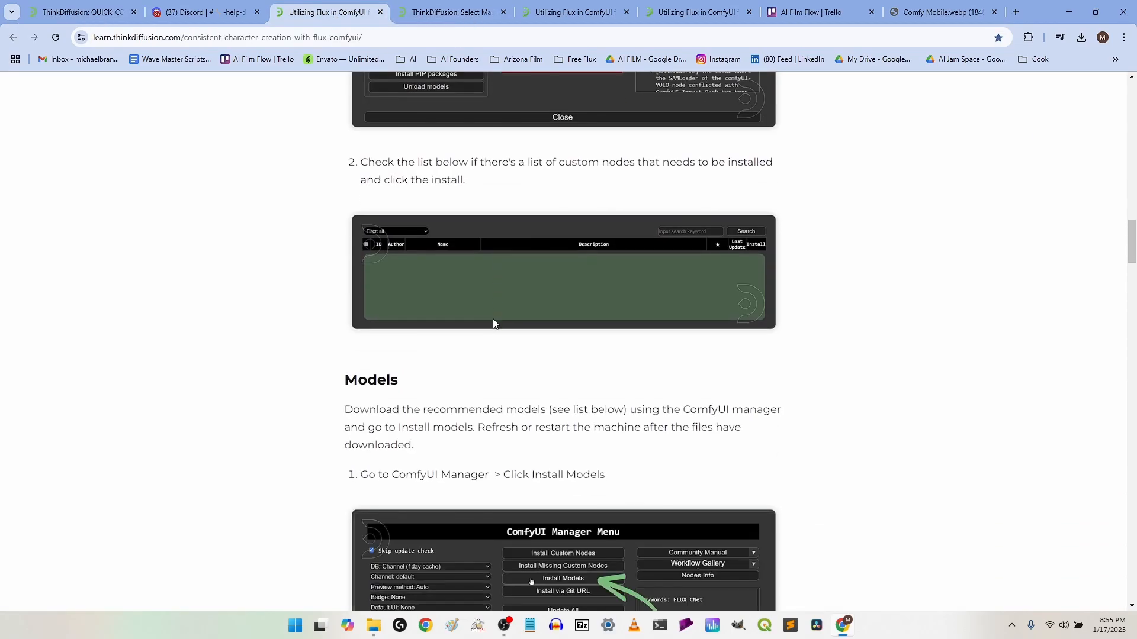
pyautogui.scroll(8, 493, 320)
pyautogui.scroll(-8, 494, 320)
pyautogui.scroll(-16, 493, 319)
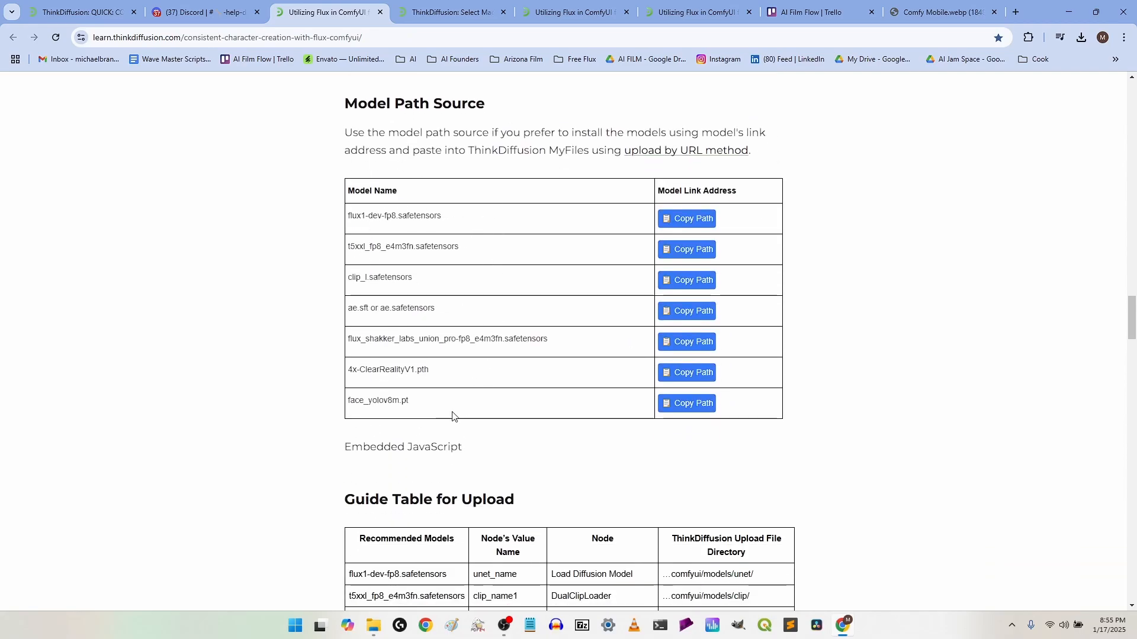
pyautogui.click(414, 12)
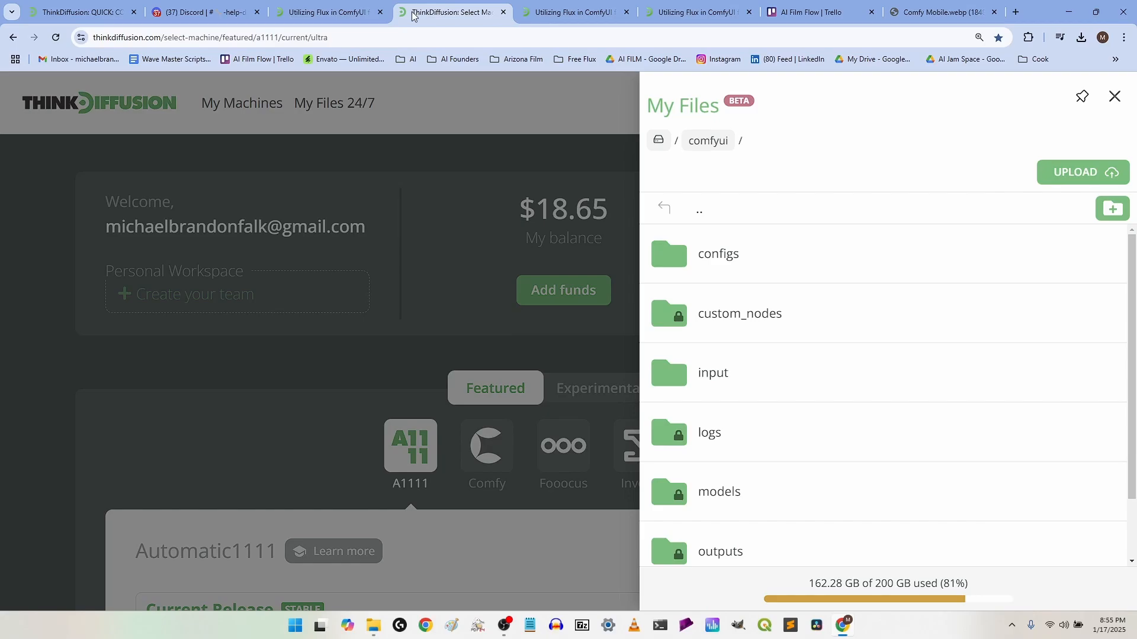
pyautogui.click(582, 4)
pyautogui.click(670, 11)
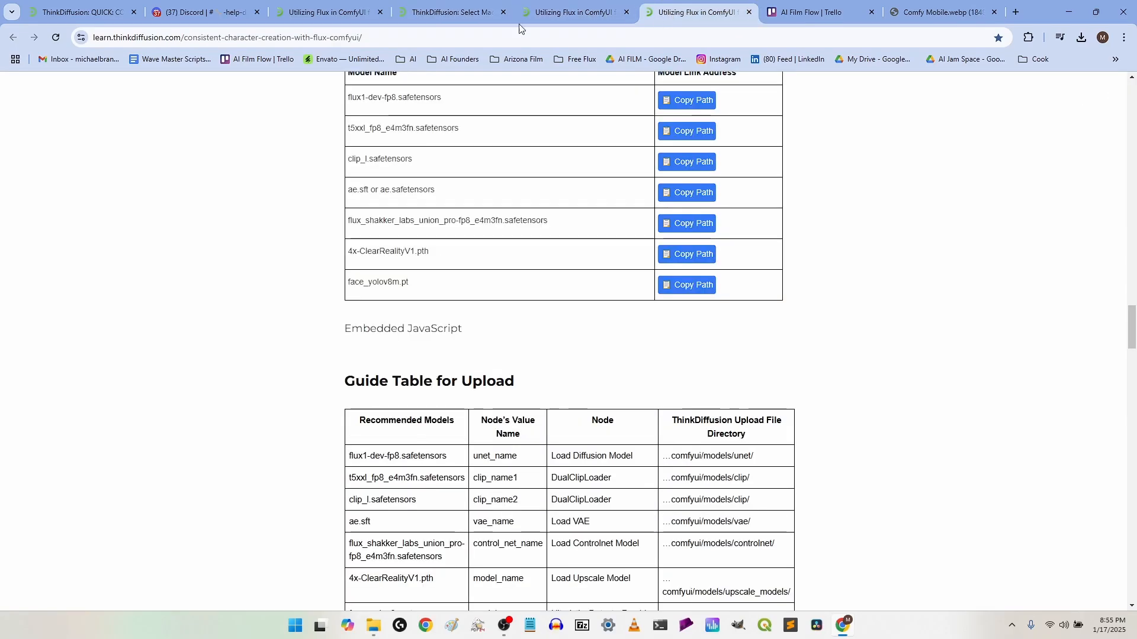
pyautogui.click(322, 12)
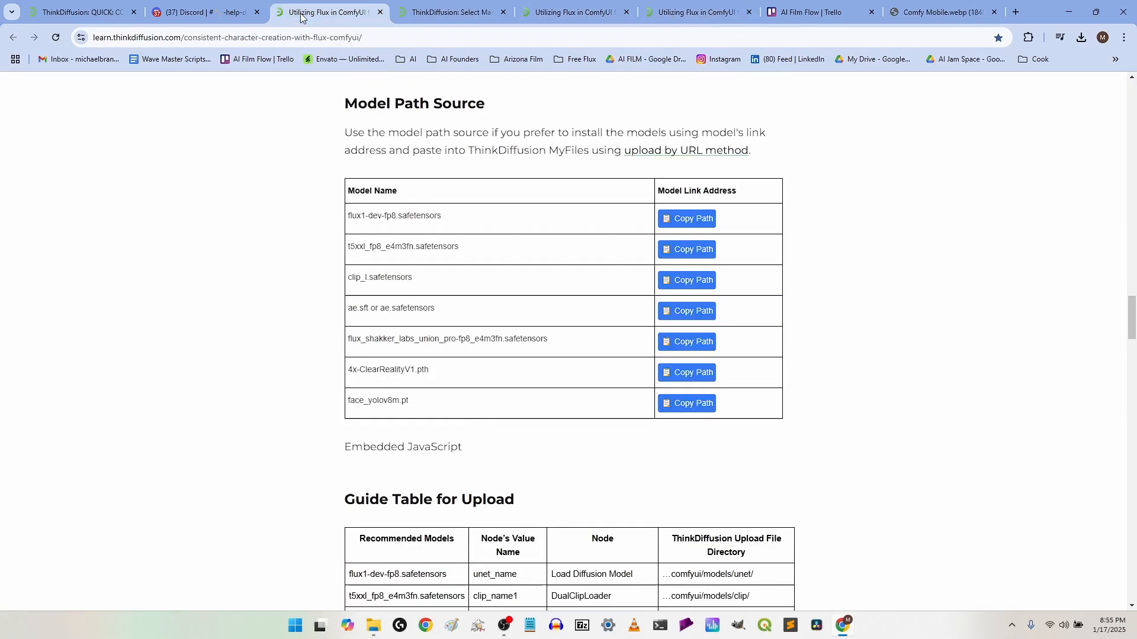
# Step: Return to the QUICK Comfy machine, close the Model Manager and ComfyUI Manager, and stop the machine
pyautogui.click(84, 10)
pyautogui.click(153, 540)
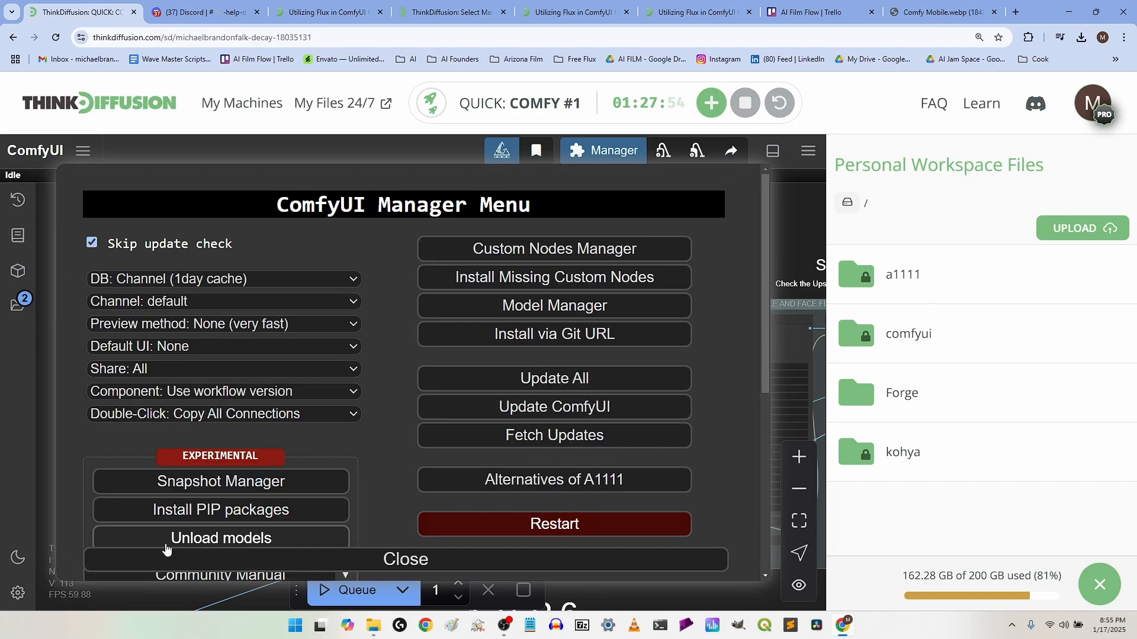
pyautogui.click(401, 562)
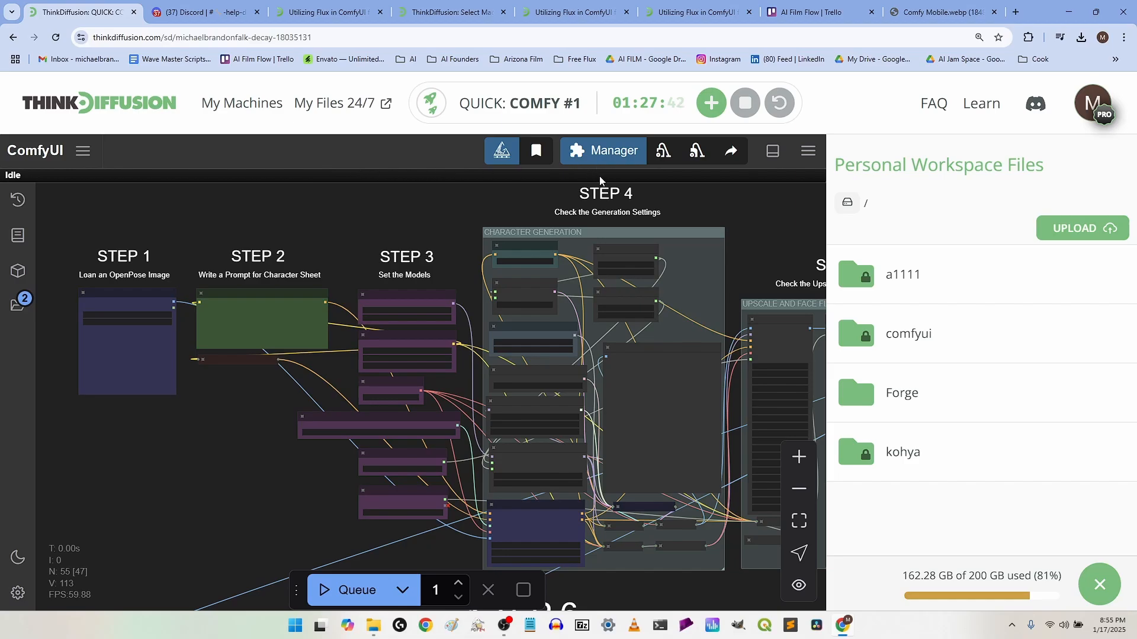
pyautogui.click(744, 104)
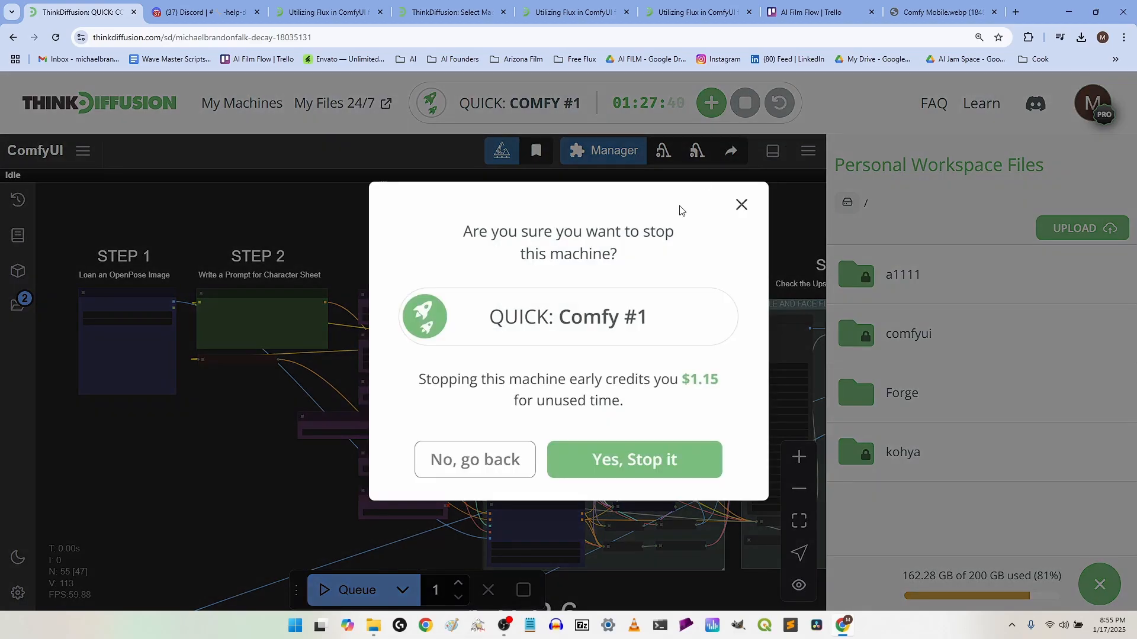
pyautogui.click(625, 466)
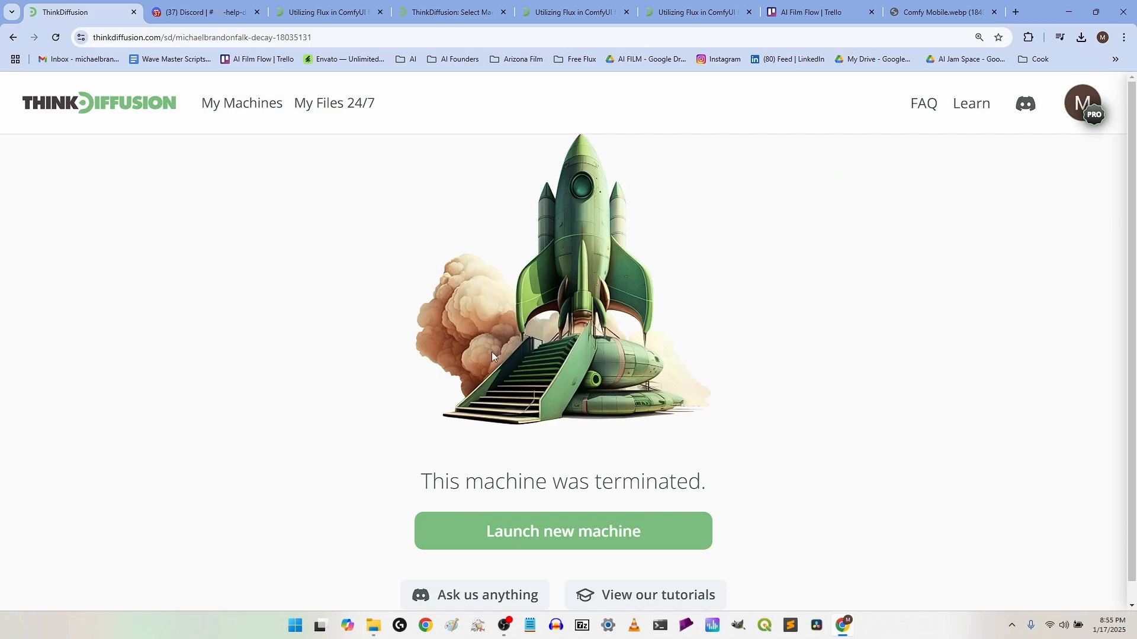
# Step: Open the comfyui folder in My Files and look through its subfolders
pyautogui.click(314, 104)
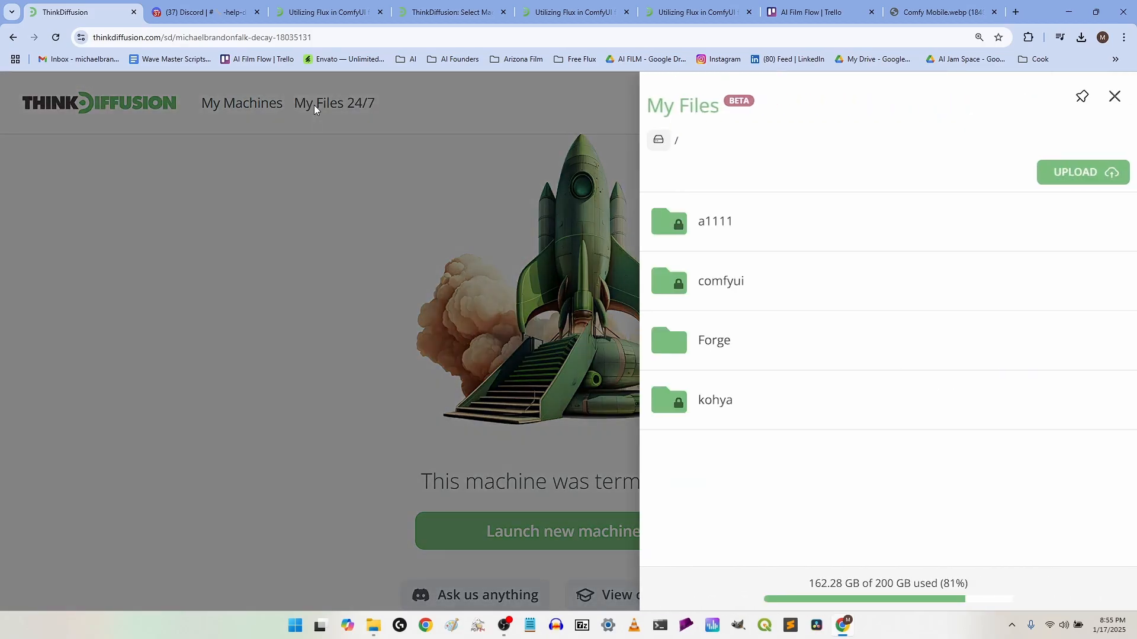
pyautogui.click(716, 283)
pyautogui.scroll(-1, 754, 368)
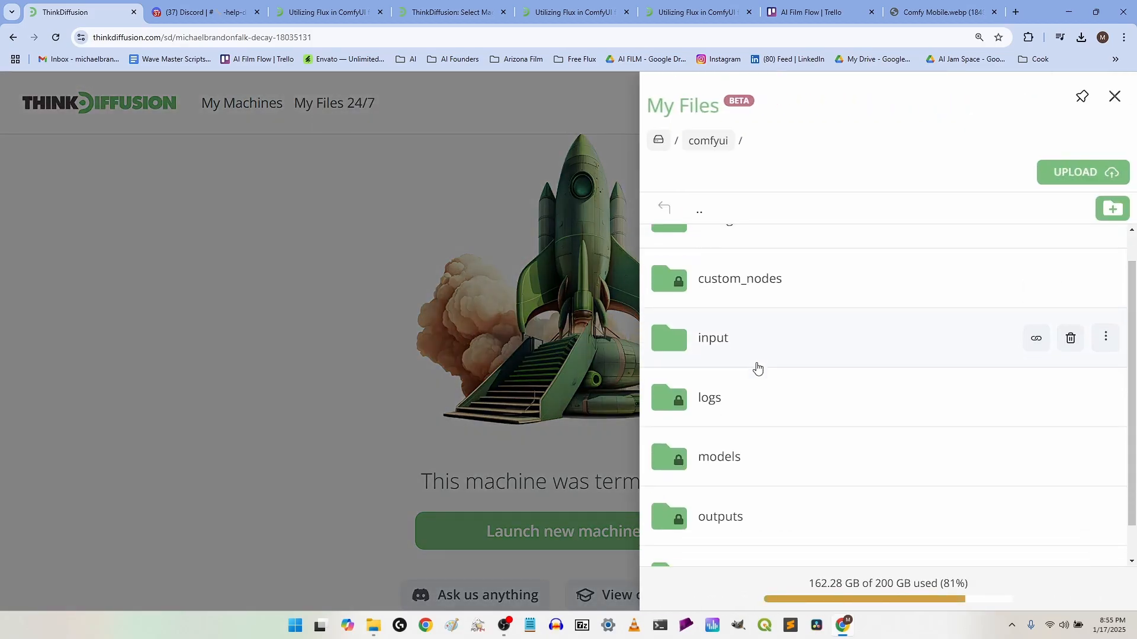
pyautogui.scroll(1, 754, 366)
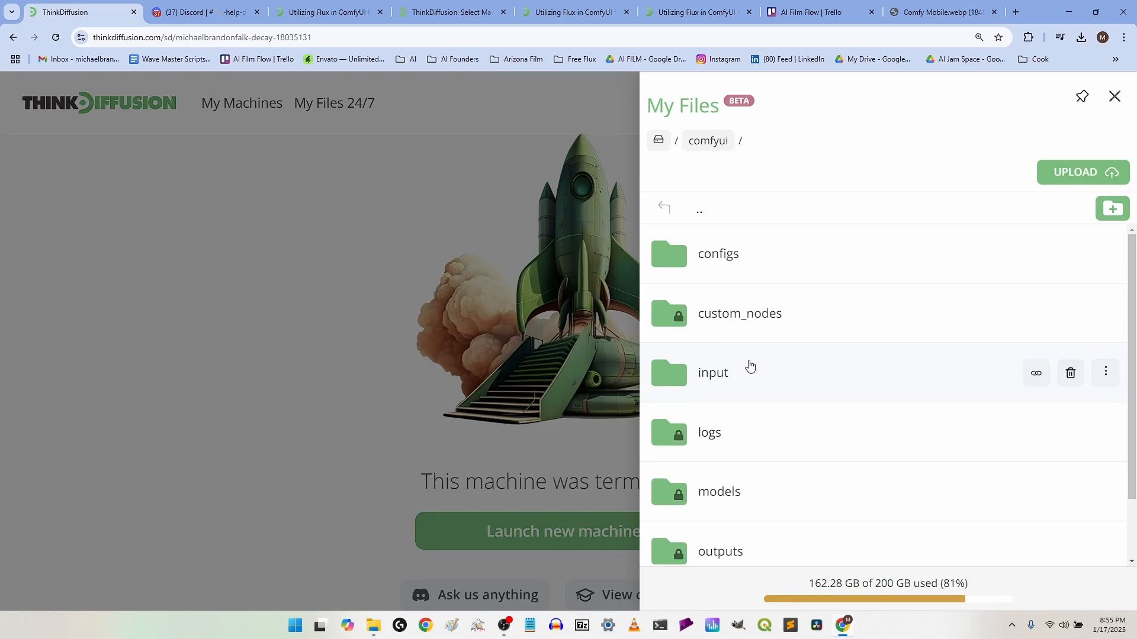
pyautogui.scroll(-2, 750, 366)
pyautogui.scroll(2, 749, 366)
pyautogui.scroll(-1, 749, 366)
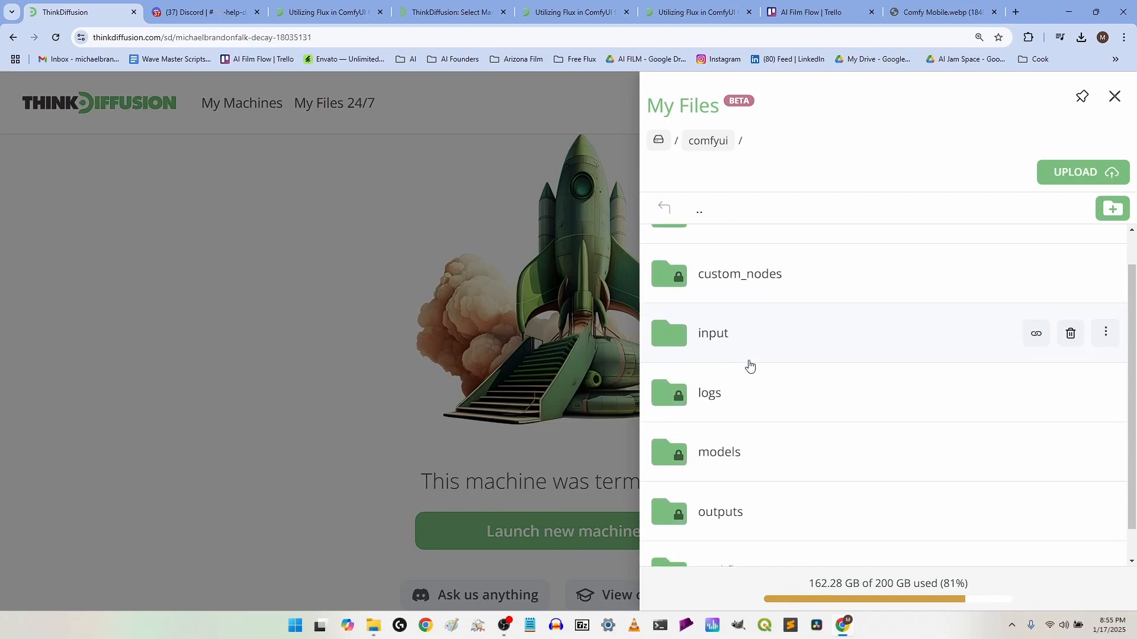
# Step: Look through the comfyui subfolders and check the upload directories in the tutorial's Guide Table for Upload
pyautogui.scroll(1, 743, 359)
pyautogui.scroll(-2, 737, 310)
pyautogui.scroll(2, 736, 309)
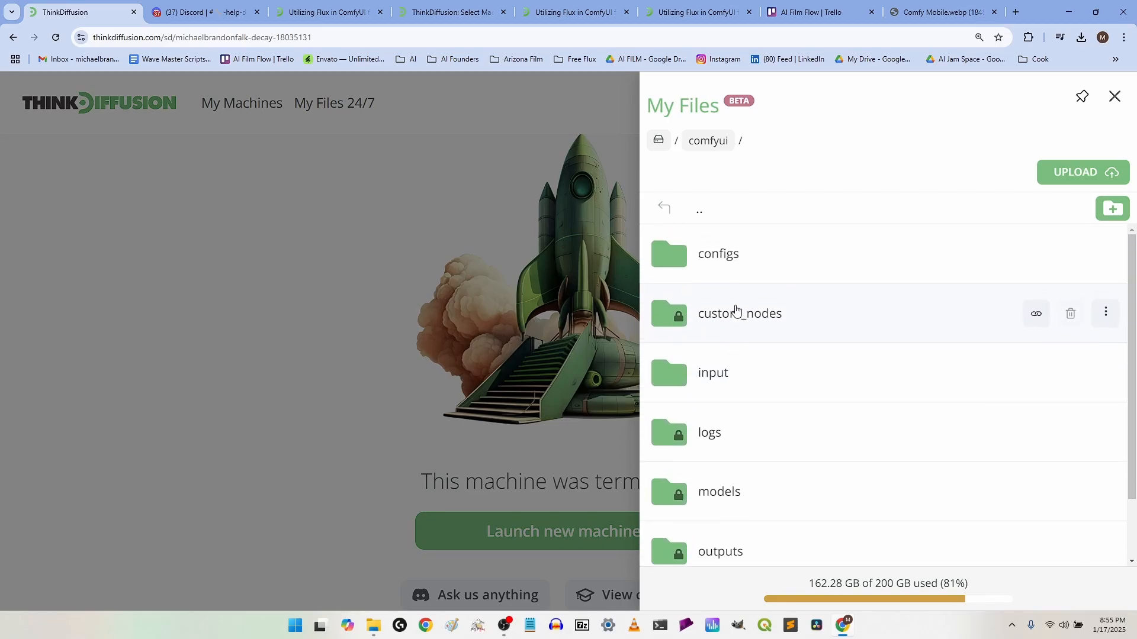
pyautogui.scroll(-2, 736, 309)
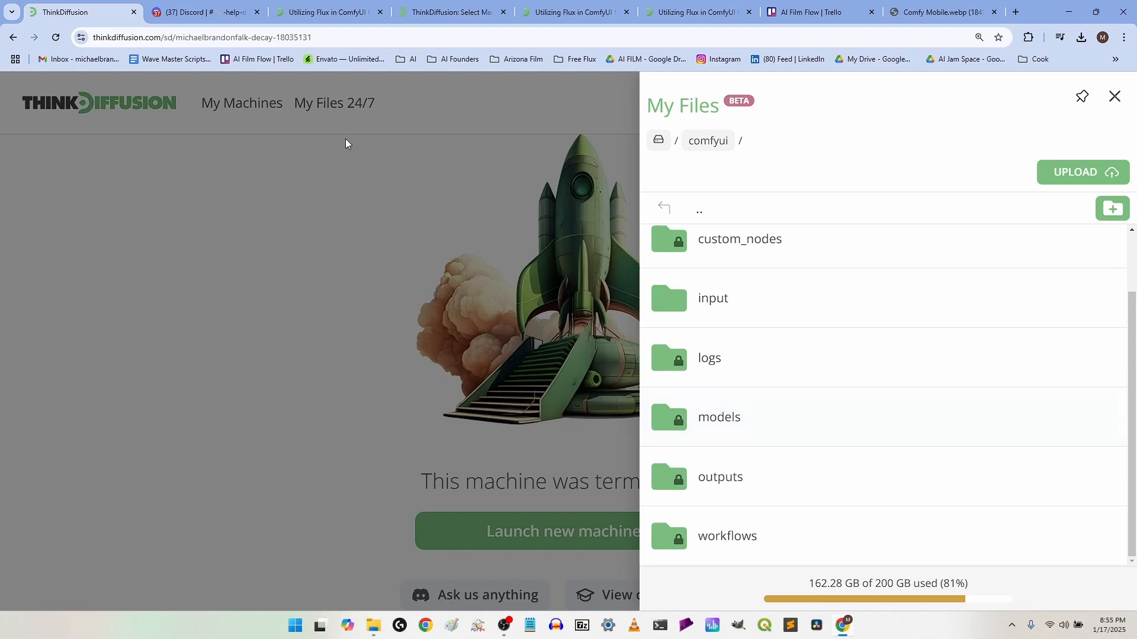
pyautogui.click(320, 12)
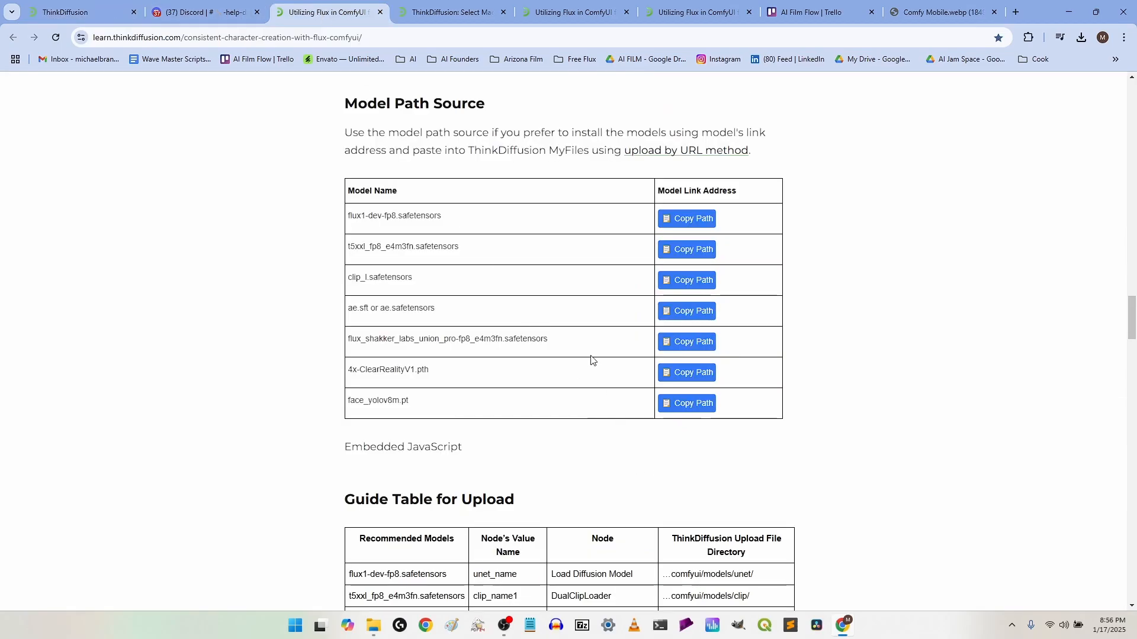
pyautogui.scroll(-6, 591, 359)
pyautogui.scroll(2, 592, 357)
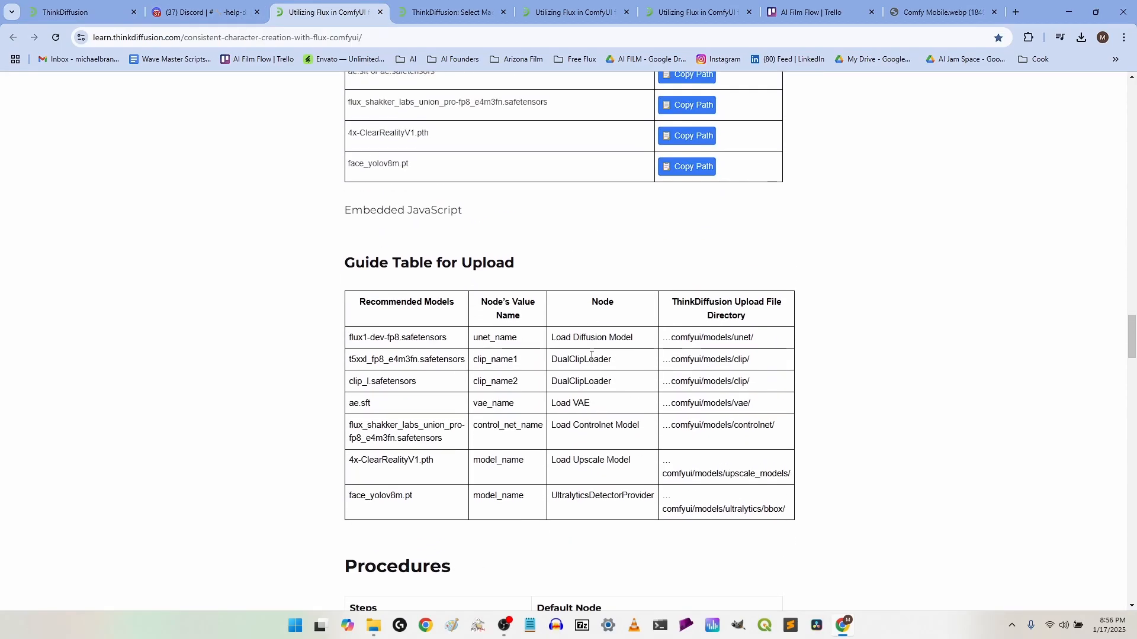
pyautogui.doubleClick(691, 336)
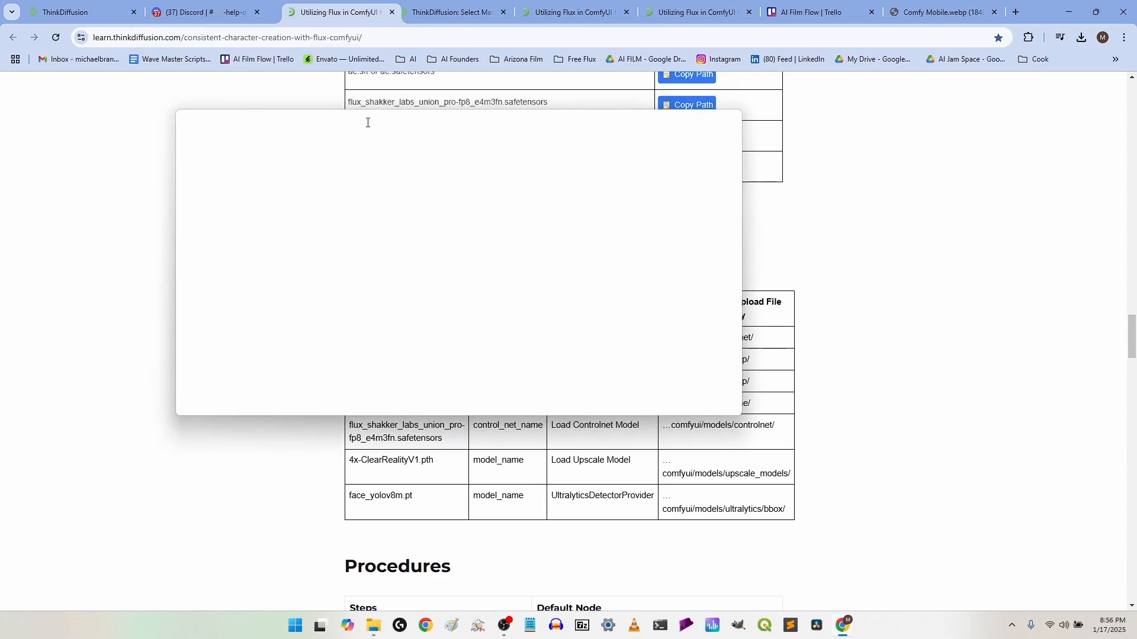
# Step: Move the tutorial page into its own browser window and return to My Files in the comfyui folder
pyautogui.moveTo(367, 123); pyautogui.dragTo(377, 148)
pyautogui.click(710, 148)
pyautogui.hotkey('alt', 'Tab')
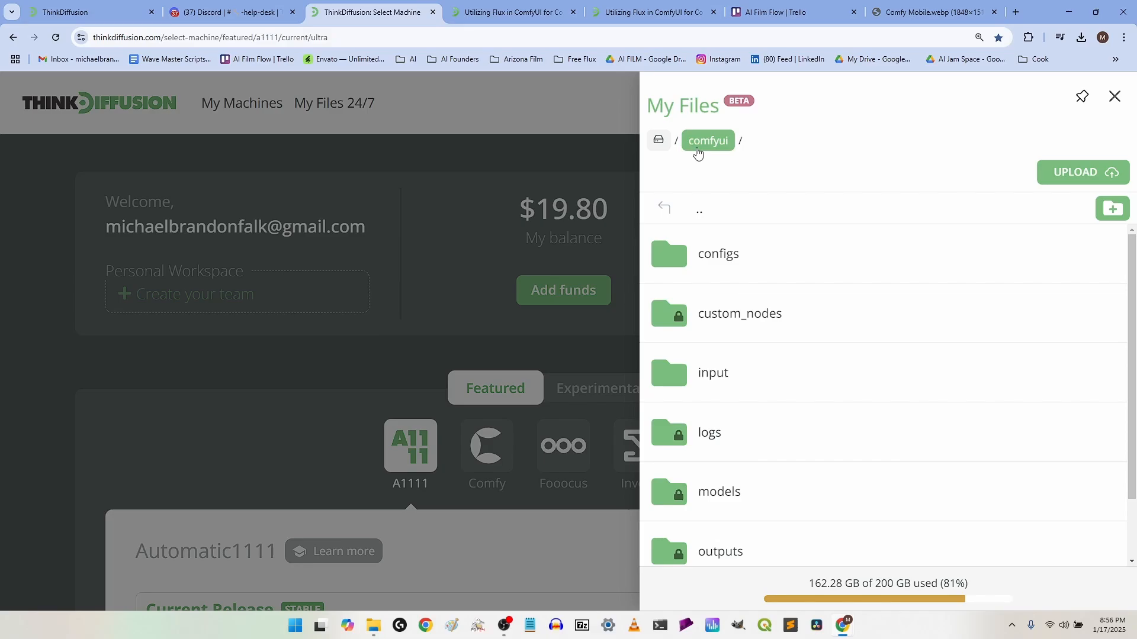
# Step: Following the guide's directory path, open the models folder inside comfyui and look through its subfolders
pyautogui.hotkey('alt', 'Tab')
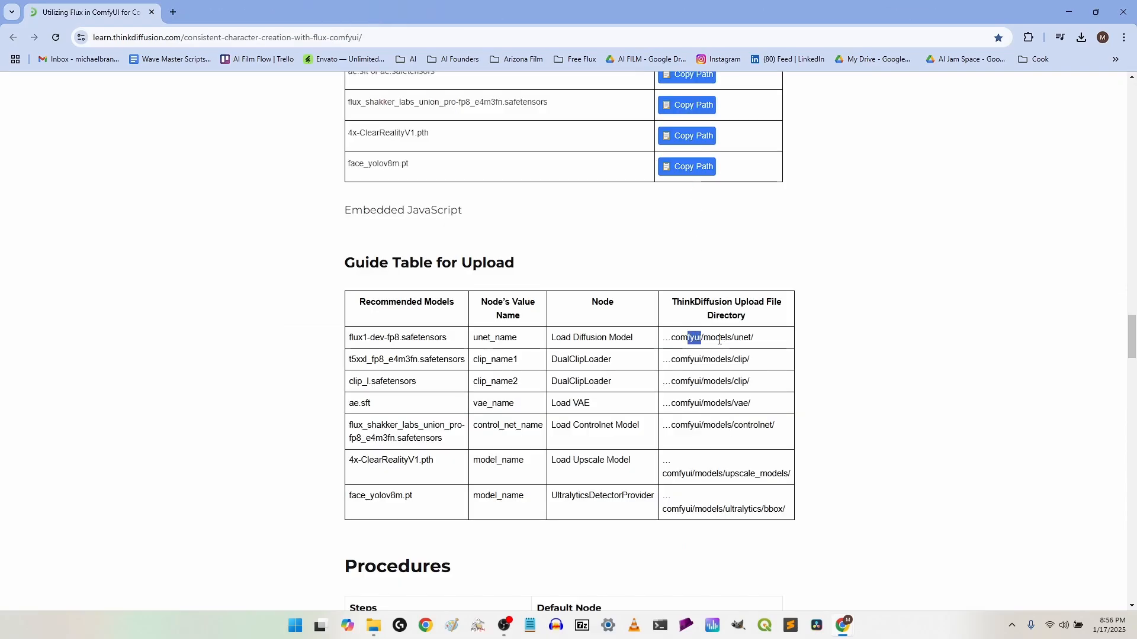
pyautogui.hotkey('alt', 'Tab')
pyautogui.scroll(-1, 735, 329)
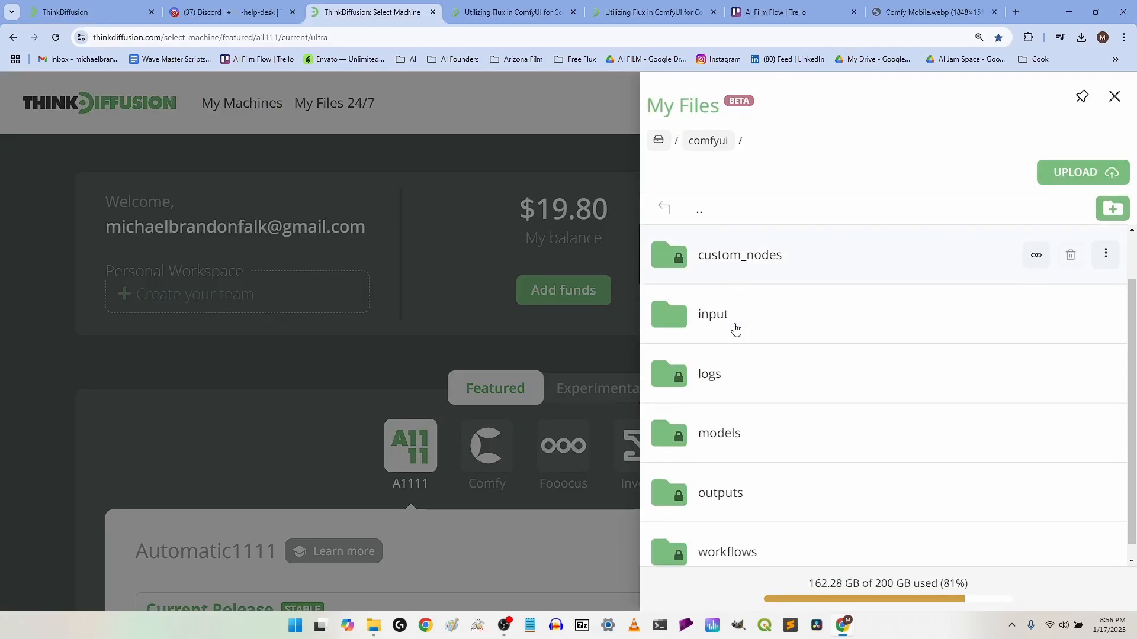
pyautogui.click(729, 415)
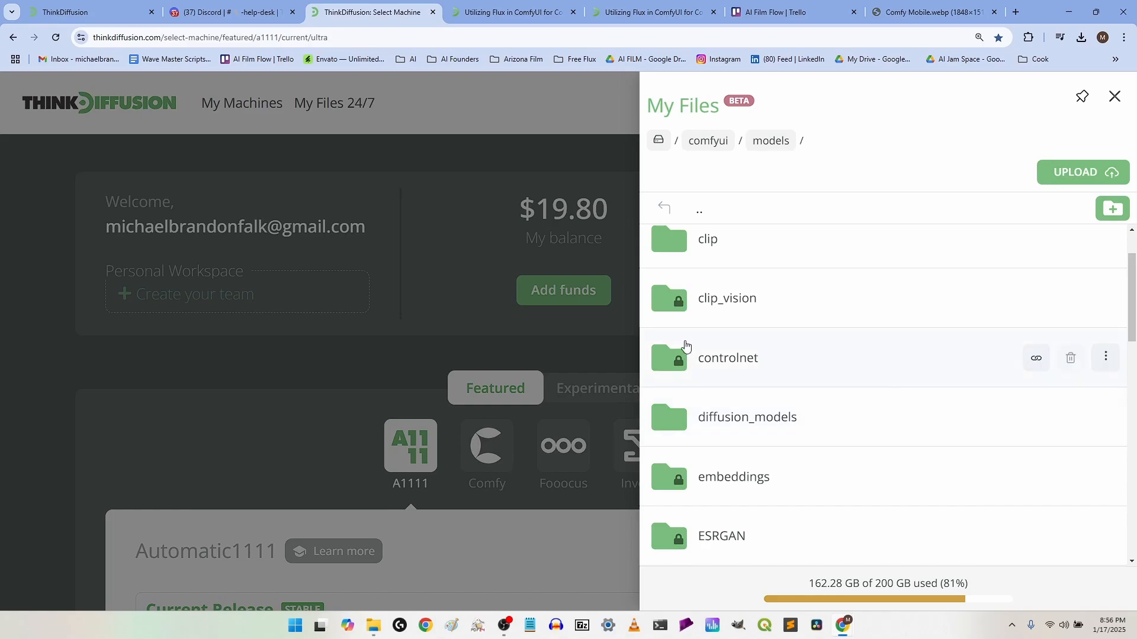
pyautogui.scroll(1, 686, 344)
pyautogui.scroll(-10, 687, 342)
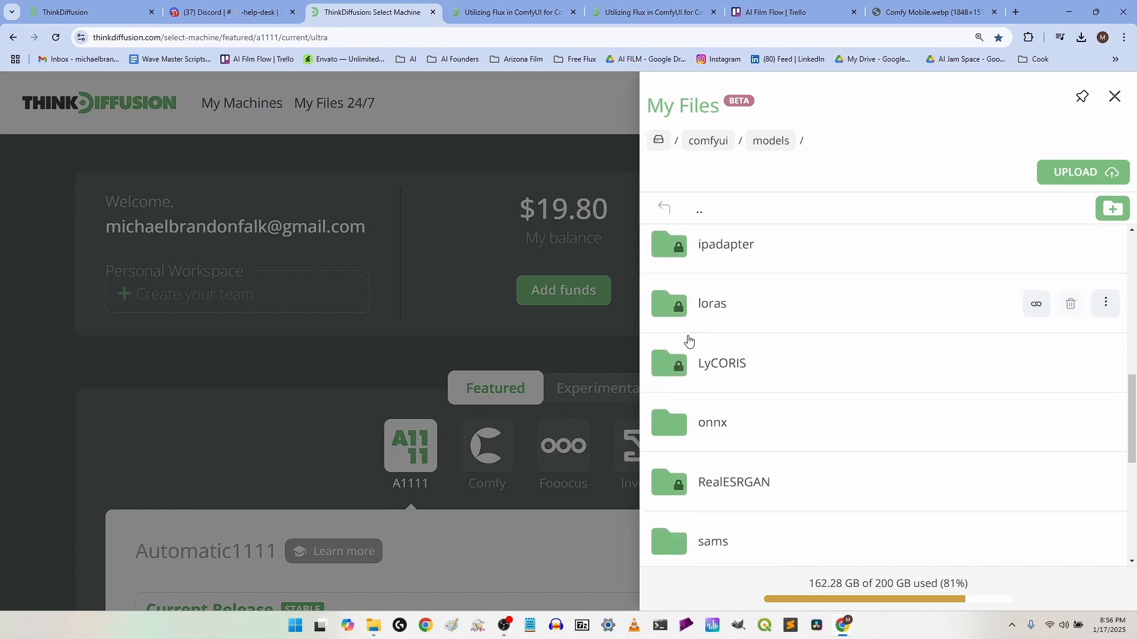
pyautogui.scroll(-6, 689, 340)
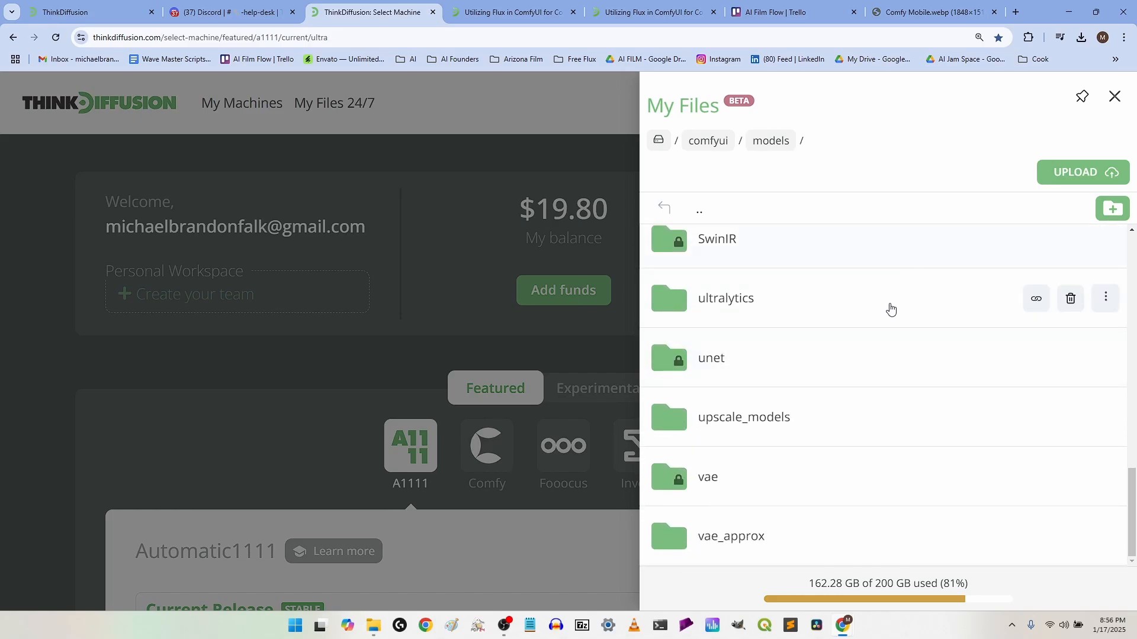
pyautogui.click(1111, 215)
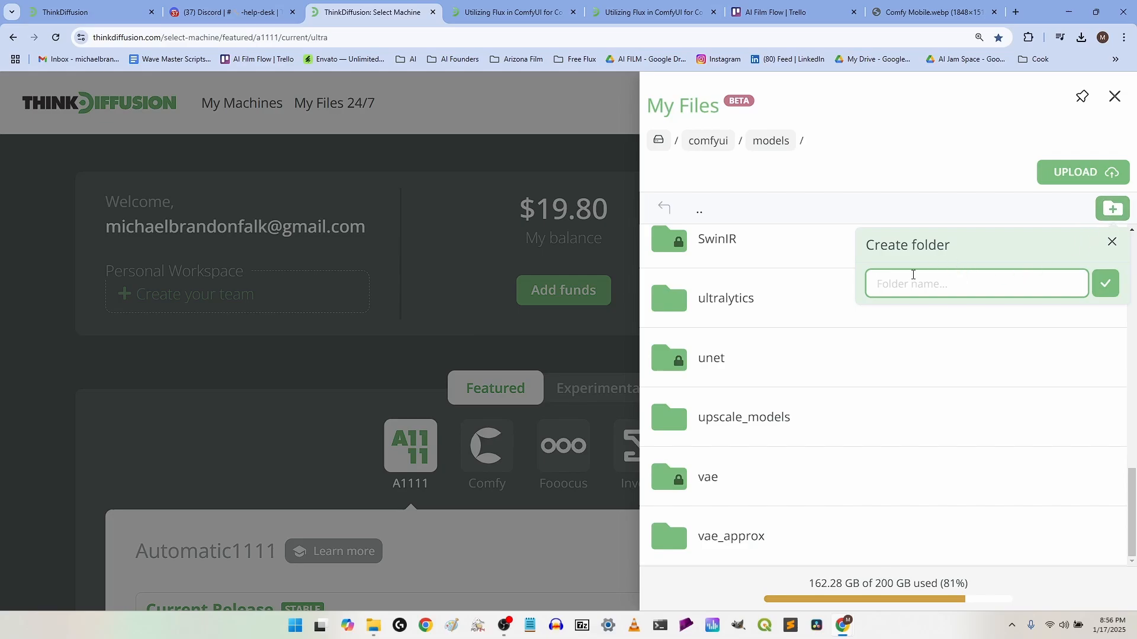
pyautogui.hotkey('alt', 'Tab')
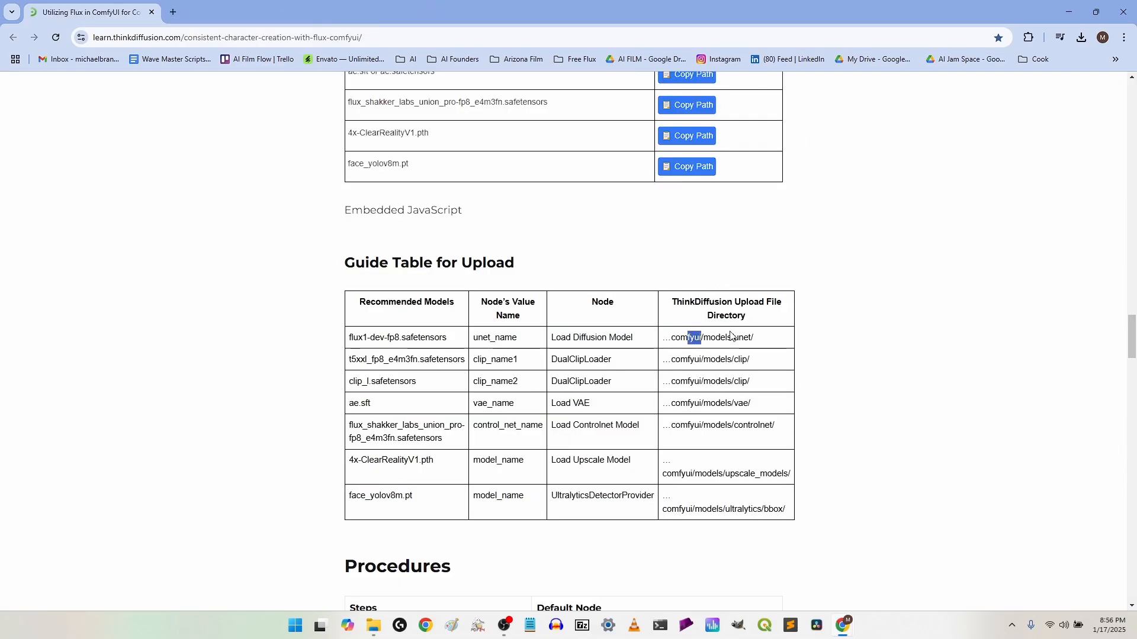
pyautogui.hotkey('alt', 'Tab')
pyautogui.click(1113, 244)
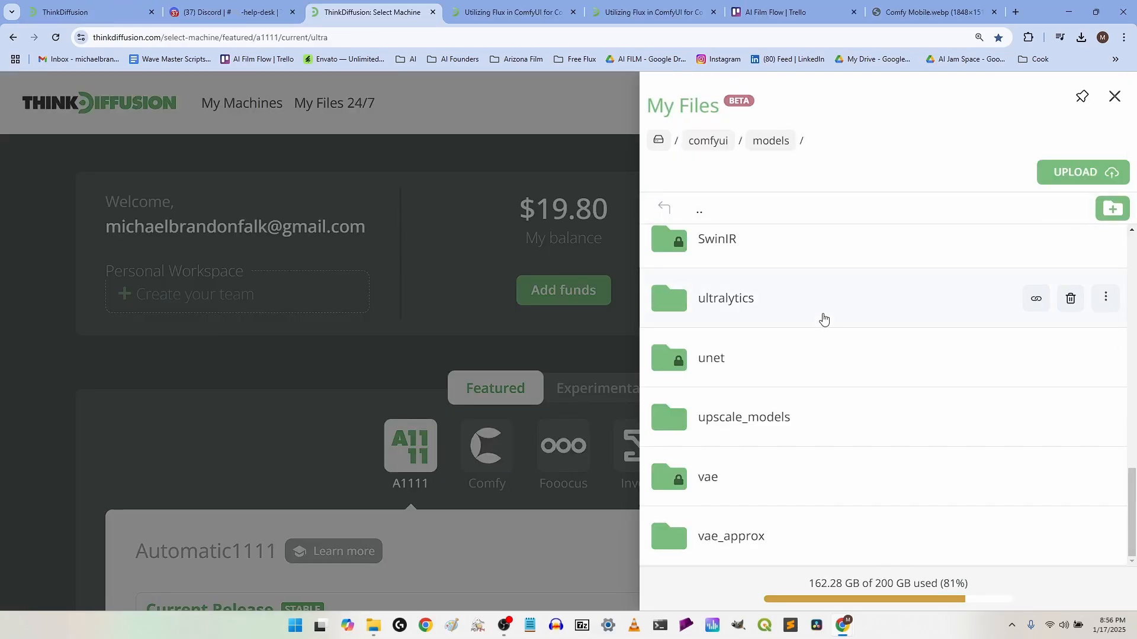
# Step: Check the guide table's remaining upload directories against the subfolders in comfyui/models
pyautogui.hotkey('alt', 'Tab')
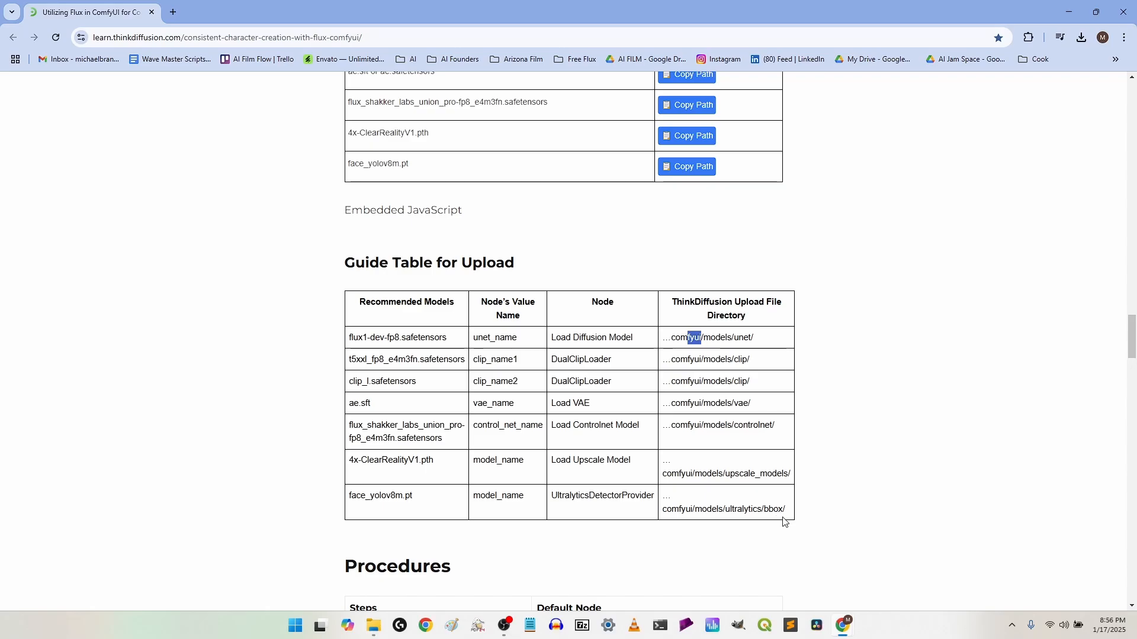
pyautogui.hotkey('alt', 'Tab')
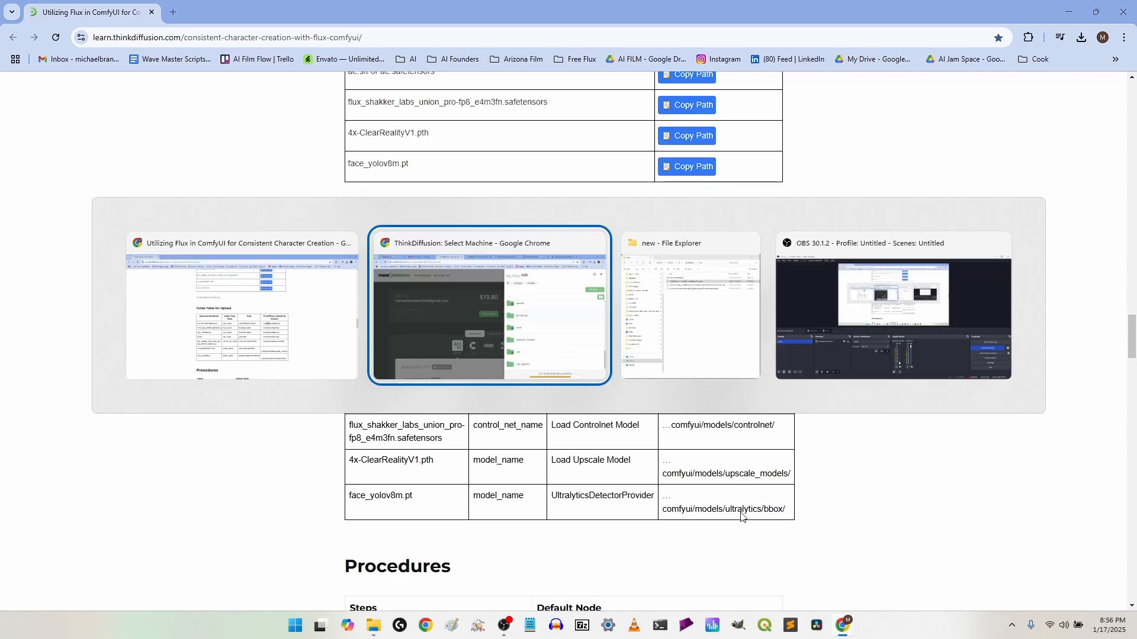
pyautogui.scroll(5, 729, 353)
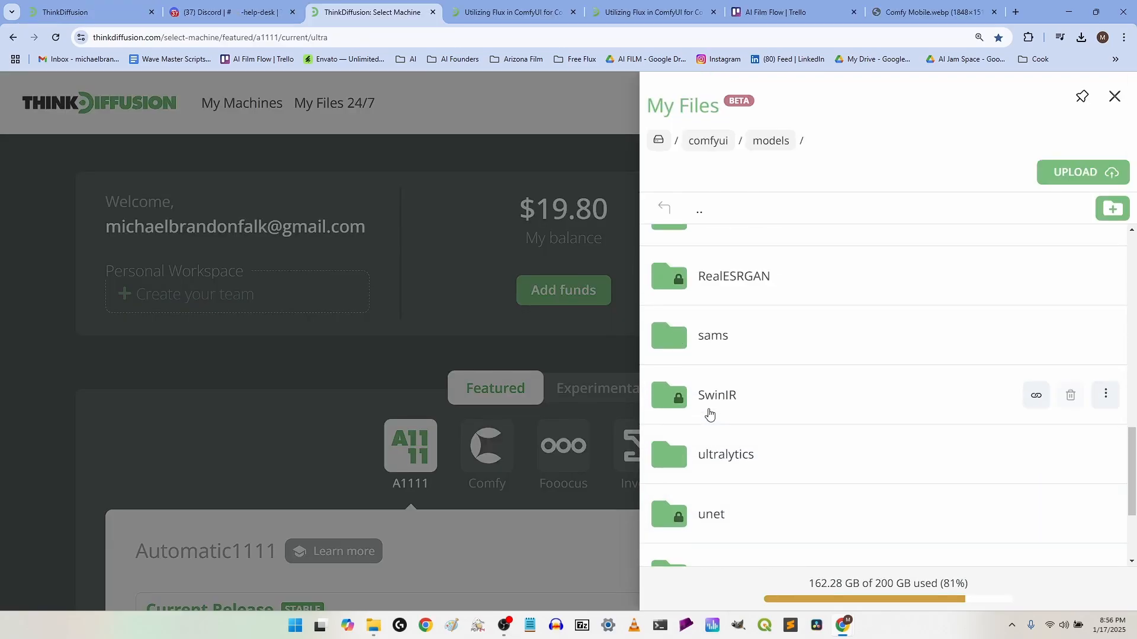
pyautogui.scroll(-4, 717, 386)
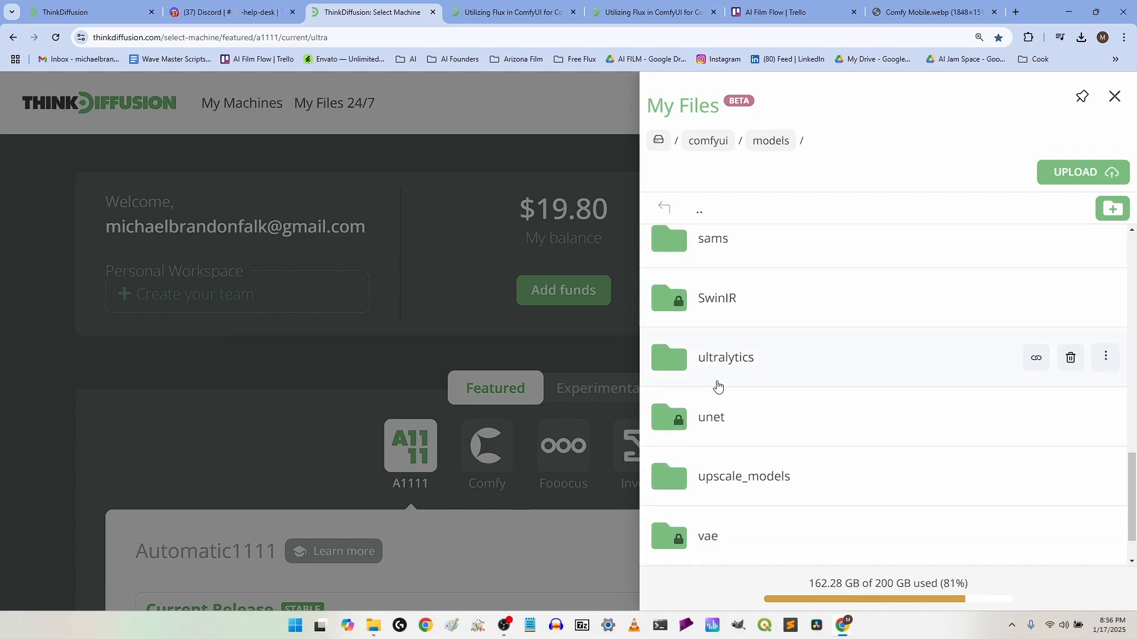
# Step: Review the tutorial's Model Path Source table alongside its Guide Table for Upload to match each model to its folder
pyautogui.hotkey('alt', 'Tab')
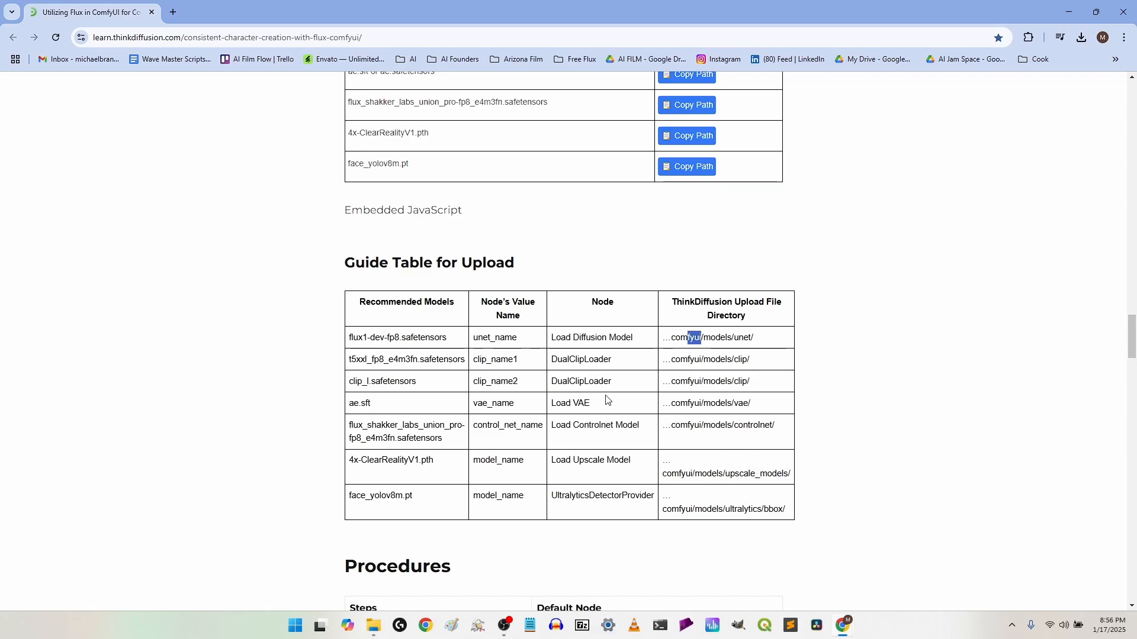
pyautogui.scroll(2, 592, 392)
pyautogui.scroll(2, 588, 388)
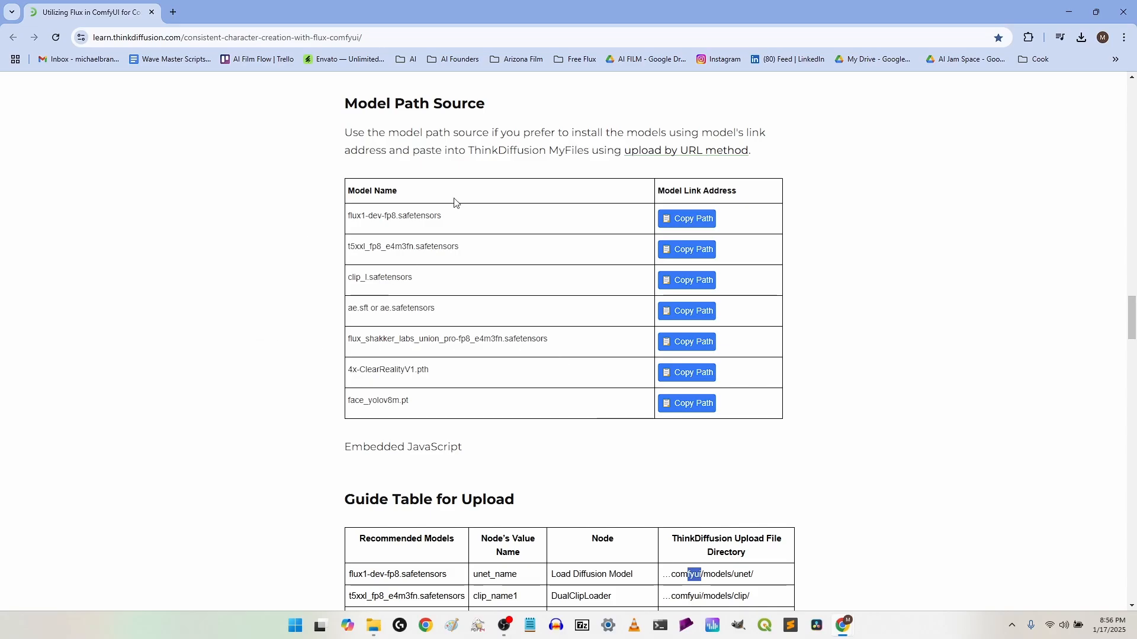
pyautogui.scroll(-2, 426, 284)
pyautogui.scroll(-1, 425, 288)
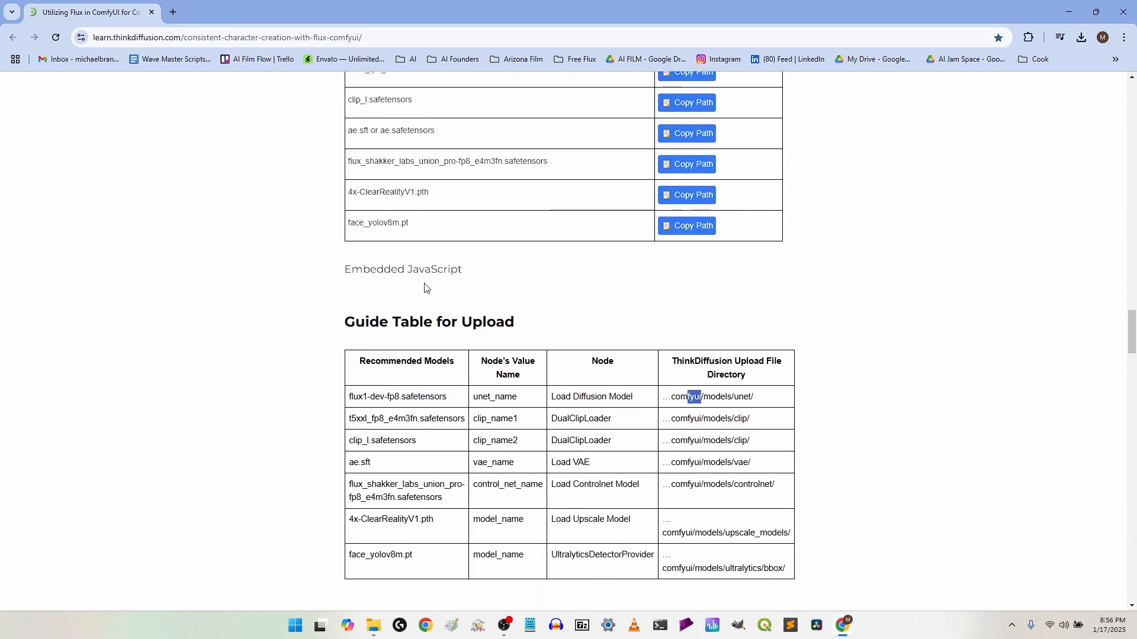
pyautogui.scroll(2, 425, 289)
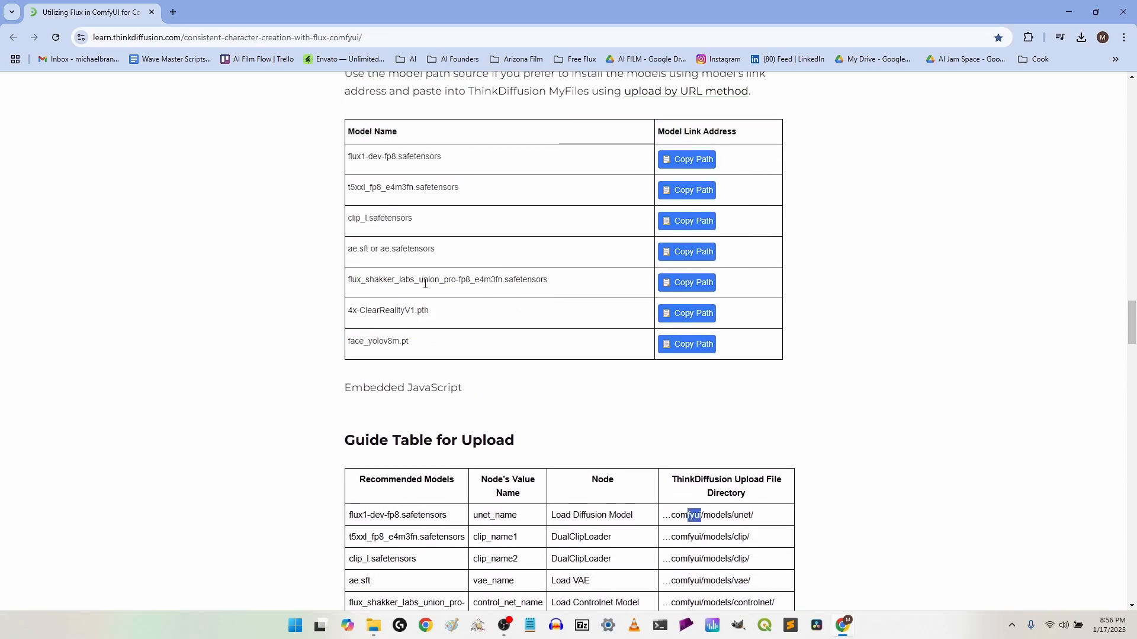
pyautogui.hotkey('alt', 'Tab')
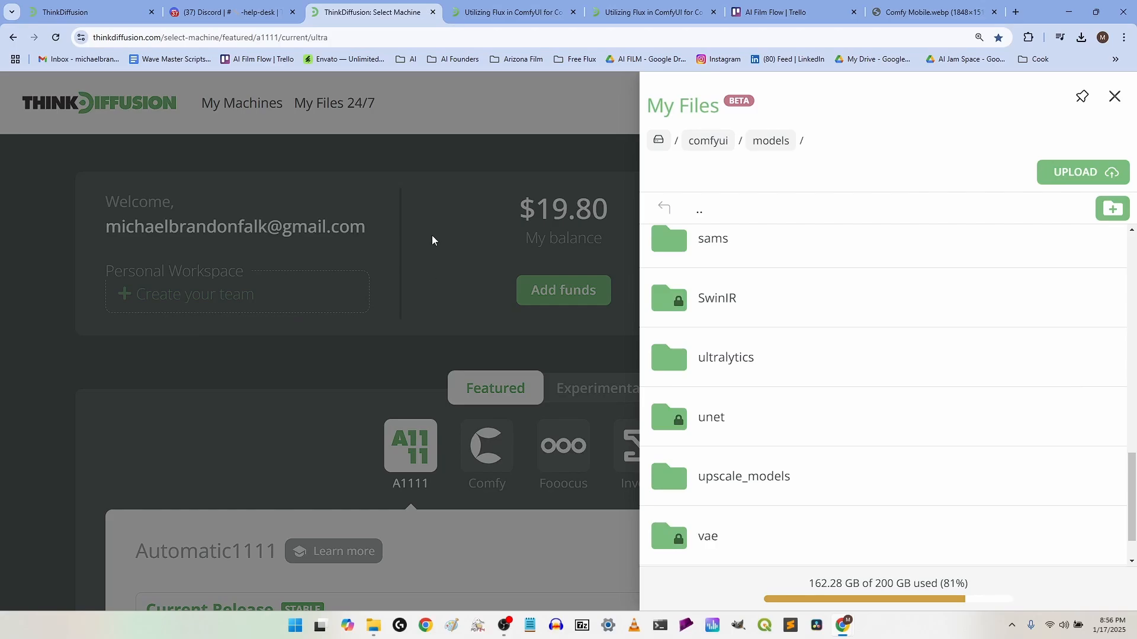
pyautogui.hotkey('alt', 'Tab')
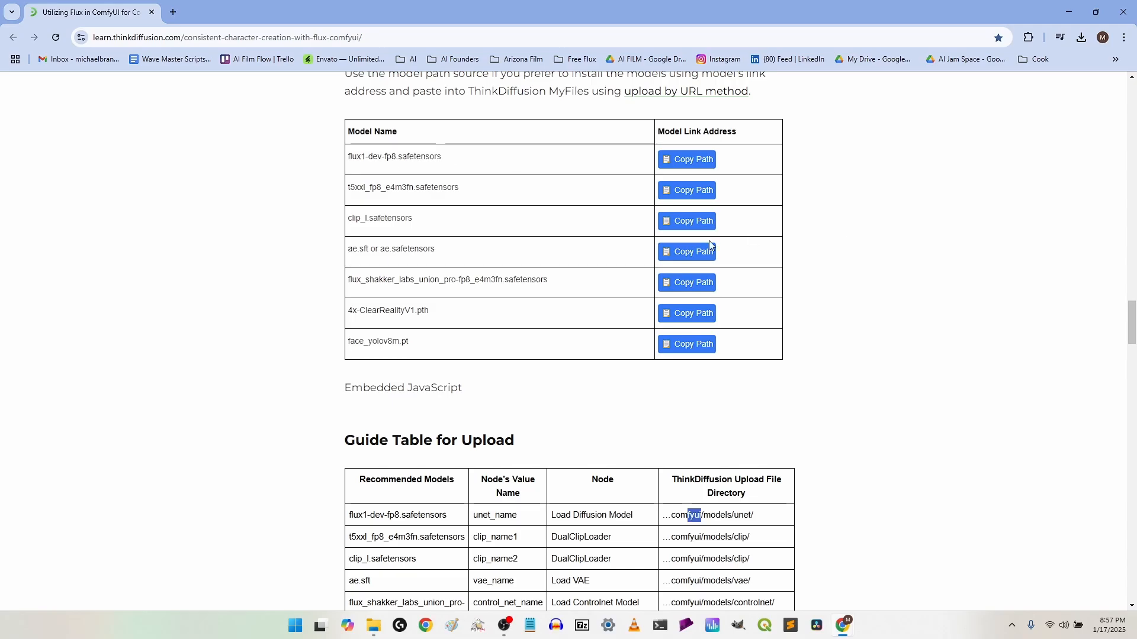
pyautogui.scroll(1, 591, 266)
pyautogui.scroll(-3, 593, 268)
pyautogui.scroll(3, 593, 268)
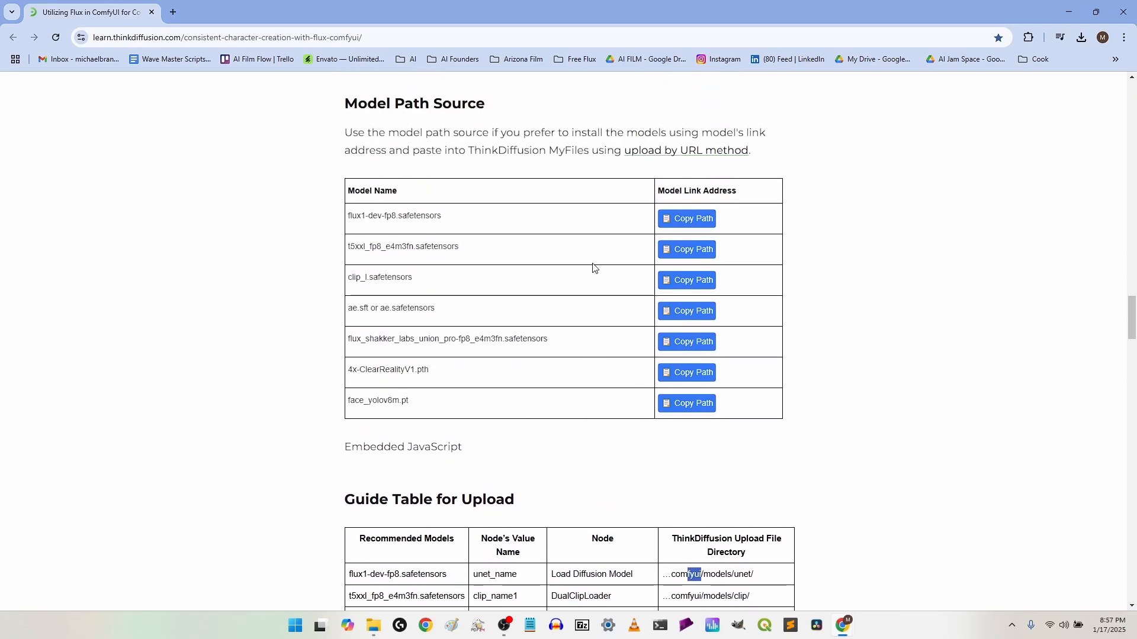
# Step: Open the unet folder in comfyui/models and look through its Flux model files
pyautogui.hotkey('alt', 'Tab')
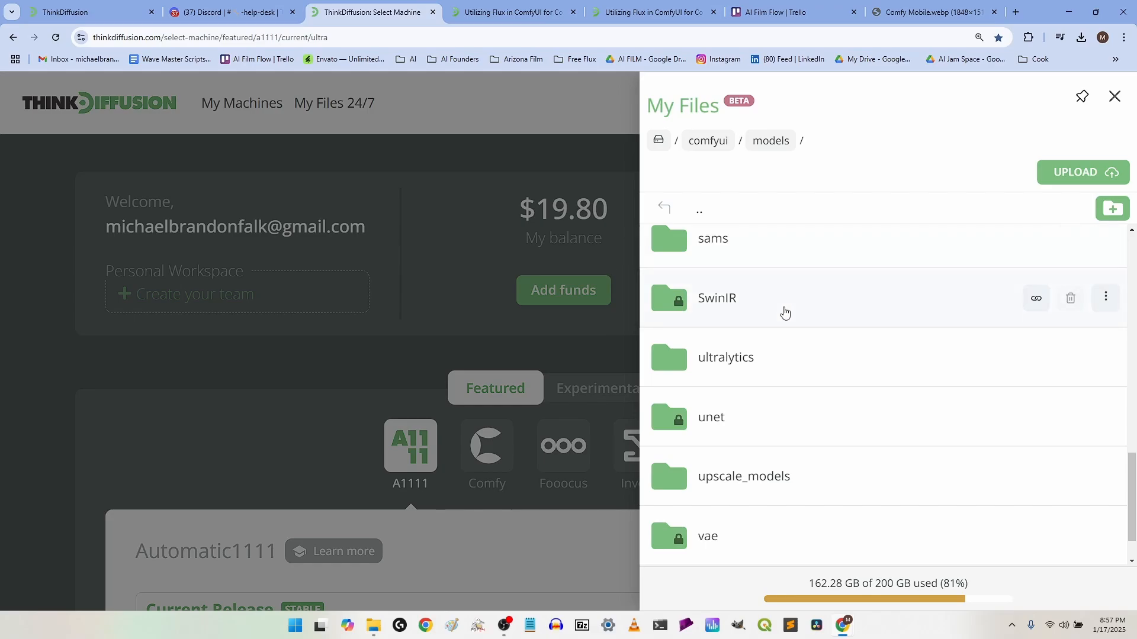
pyautogui.click(752, 430)
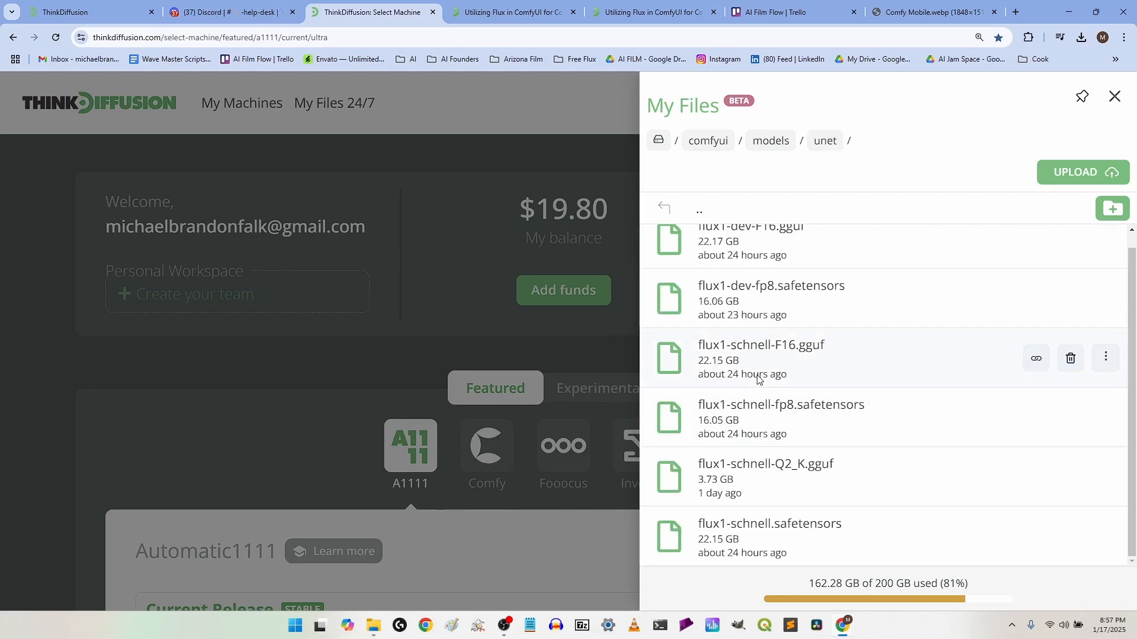
pyautogui.scroll(1, 744, 372)
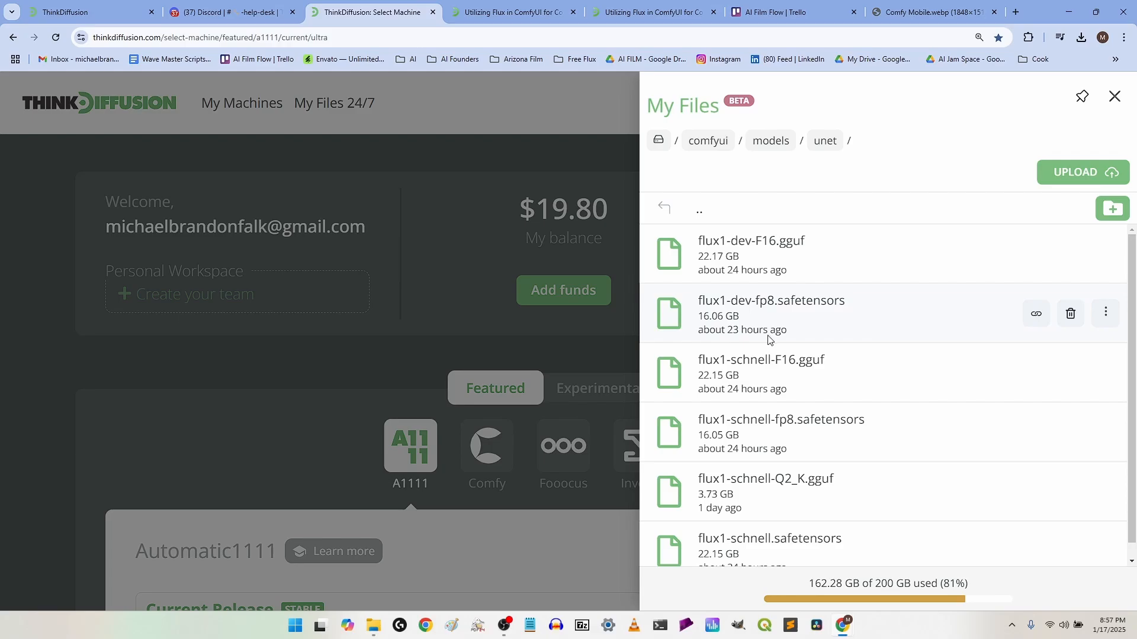
pyautogui.scroll(-1, 744, 350)
pyautogui.scroll(1, 744, 363)
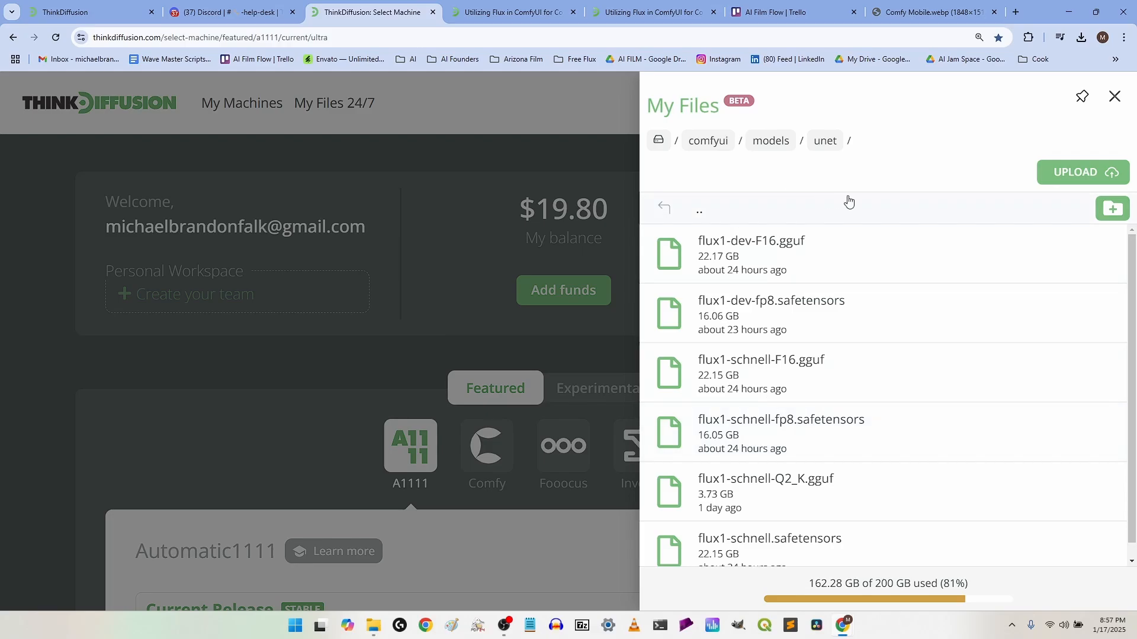
# Step: Open the upload area for the unet folder and copy the flux1-dev-fp8.safetensors link from the tutorial's Model Path Source table
pyautogui.click(1080, 175)
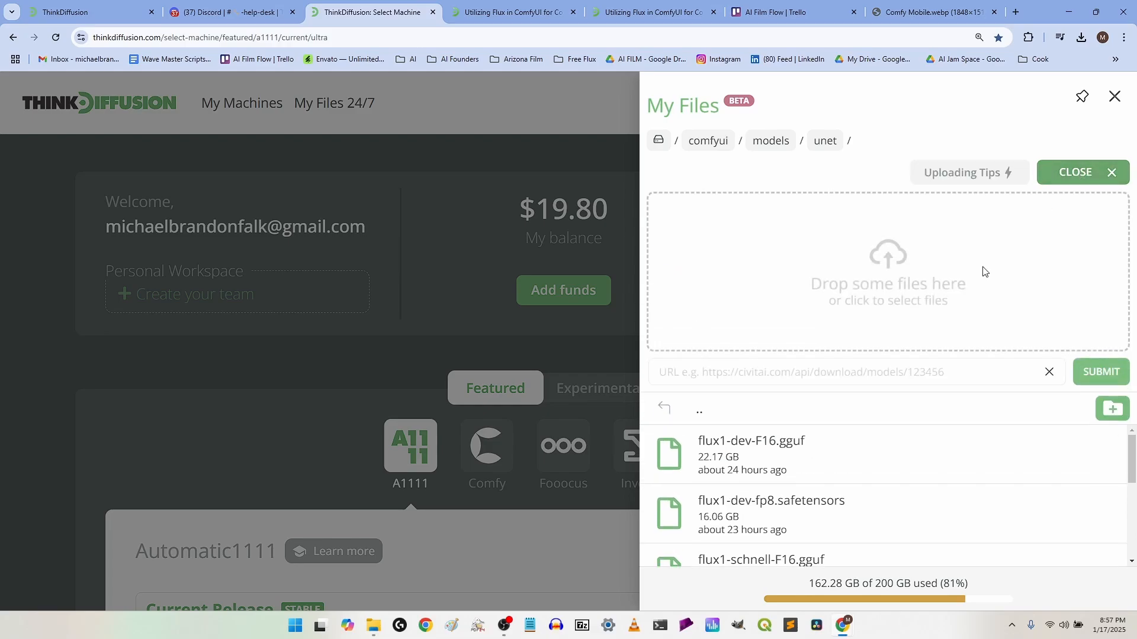
pyautogui.hotkey('alt', 'Tab')
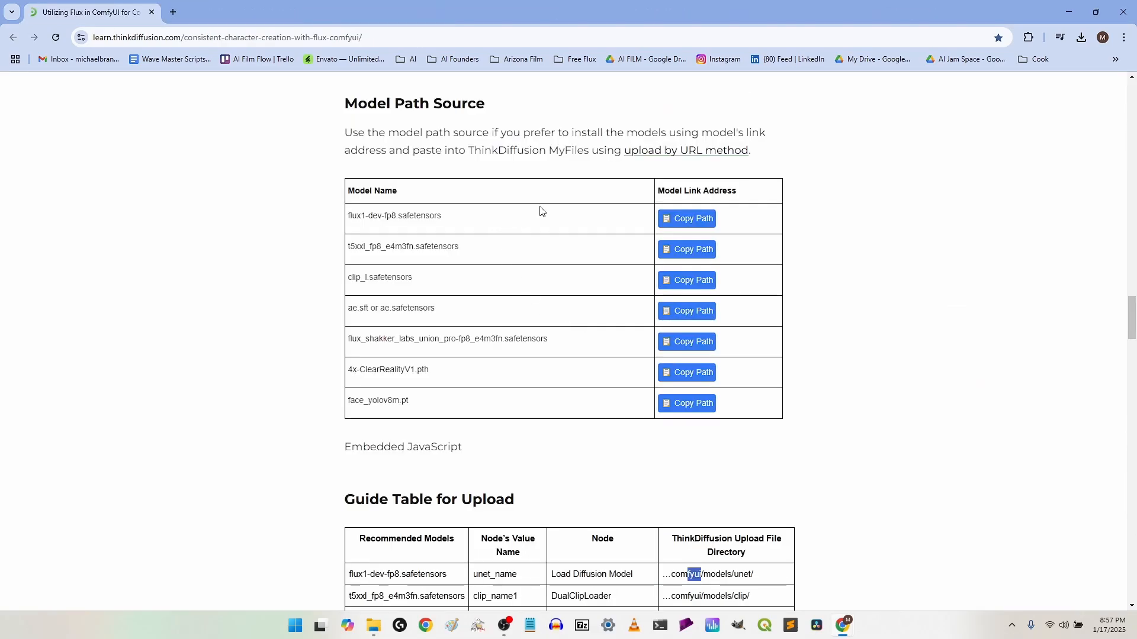
pyautogui.click(687, 221)
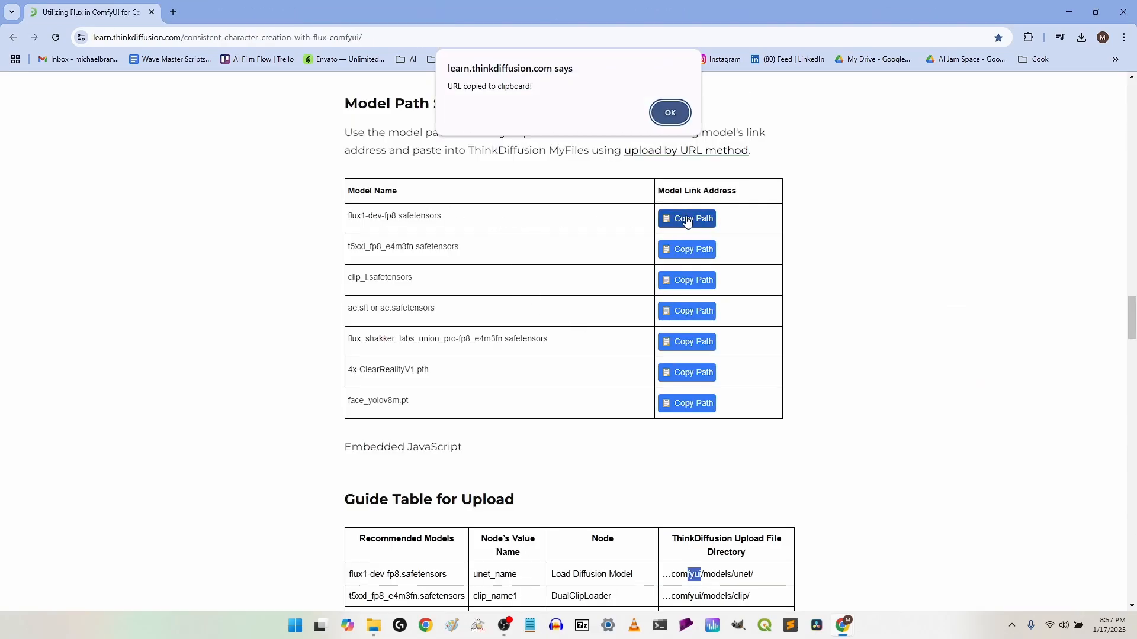
pyautogui.click(671, 112)
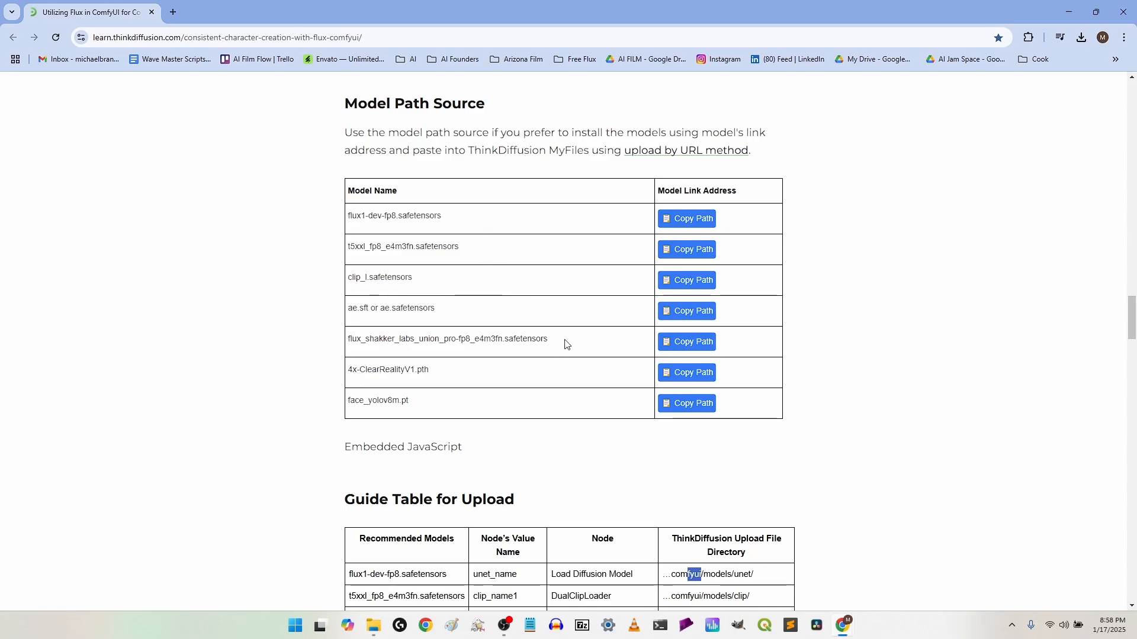
pyautogui.moveTo(565, 345); pyautogui.dragTo(350, 349)
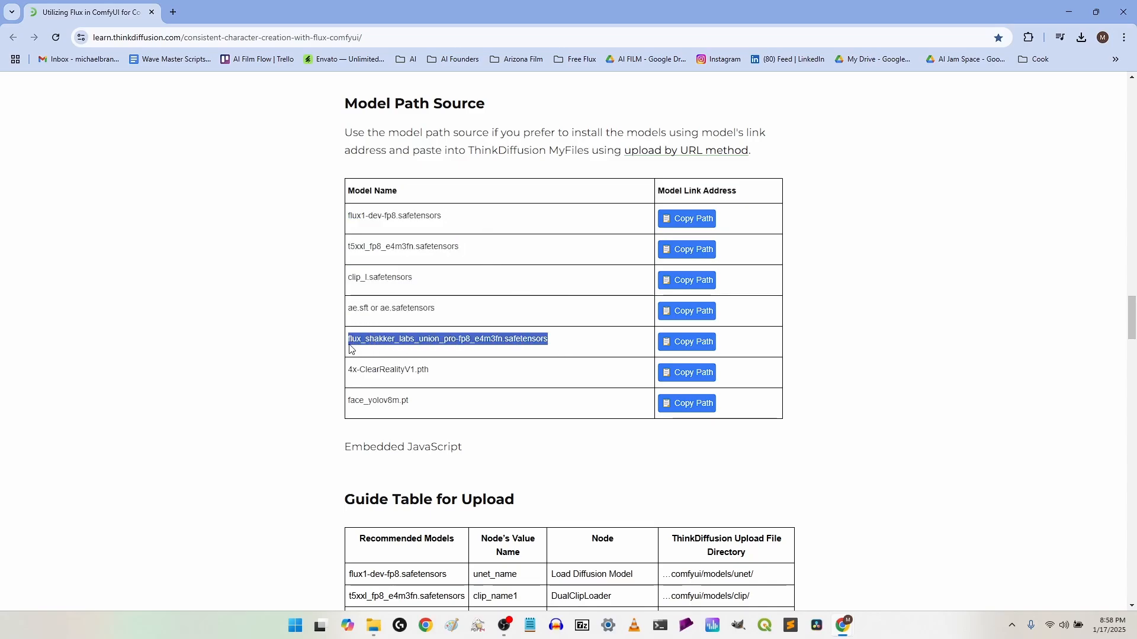
pyautogui.click(687, 223)
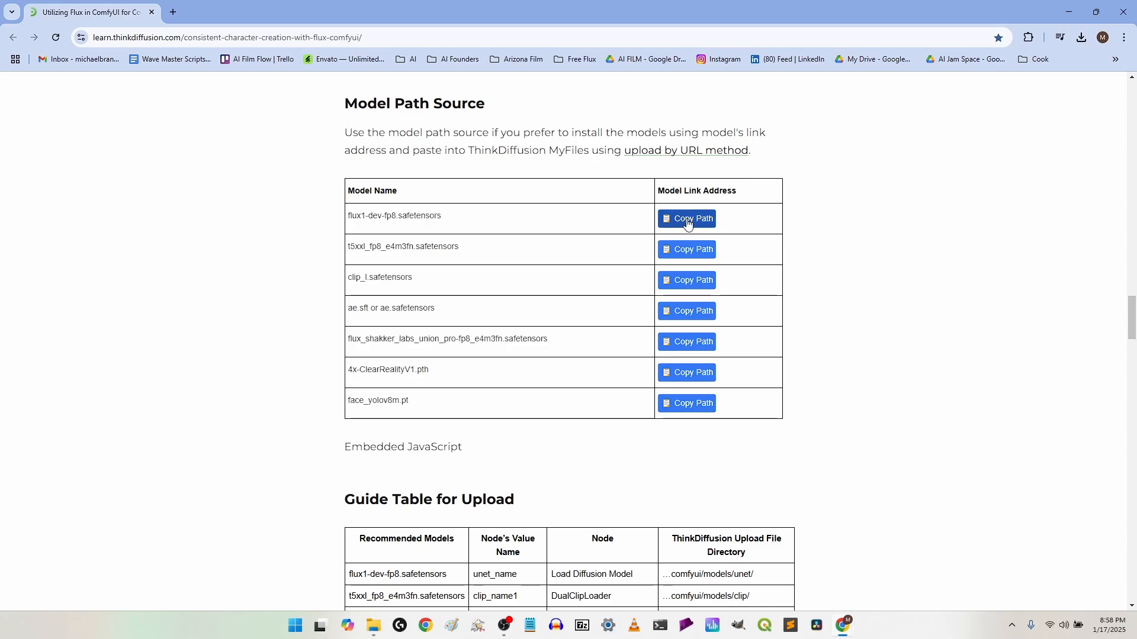
# Step: Submit the copied flux1-dev-fp8.safetensors link as a URL upload to the unet folder and locate its download entry
pyautogui.hotkey('alt', 'Tab')
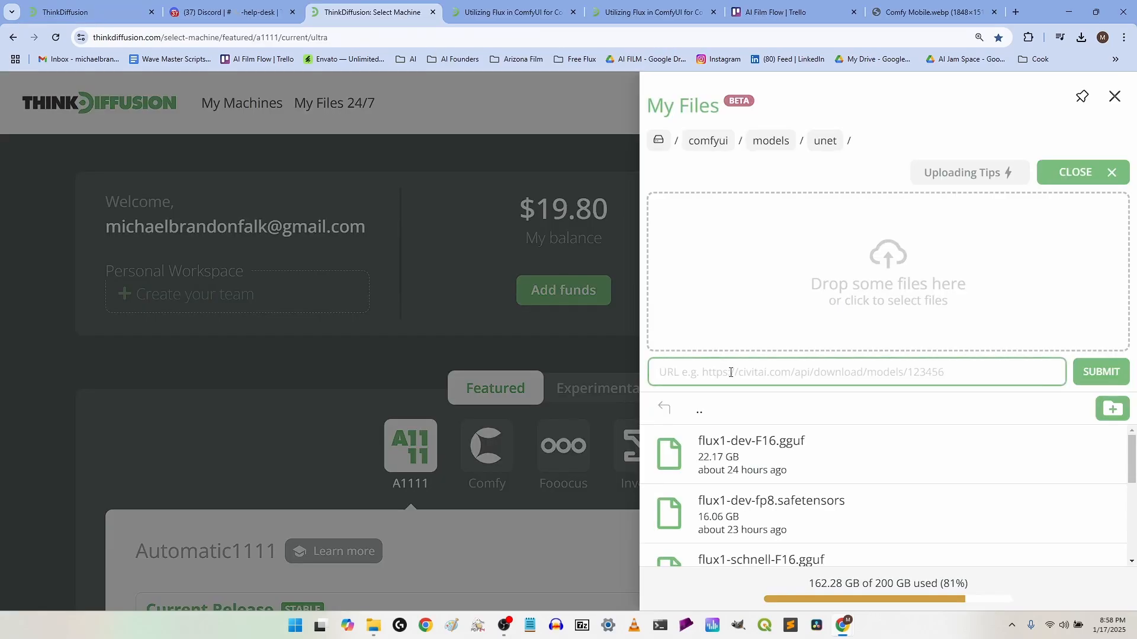
pyautogui.hotkey('ctrl', 'v')
pyautogui.click(1081, 375)
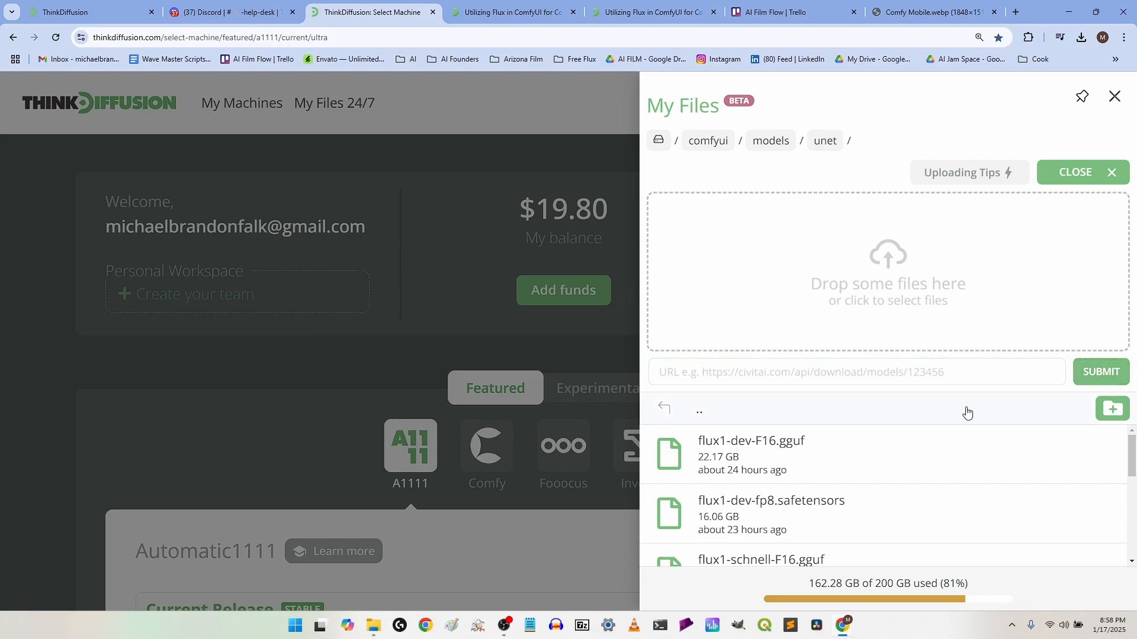
pyautogui.scroll(-3, 837, 452)
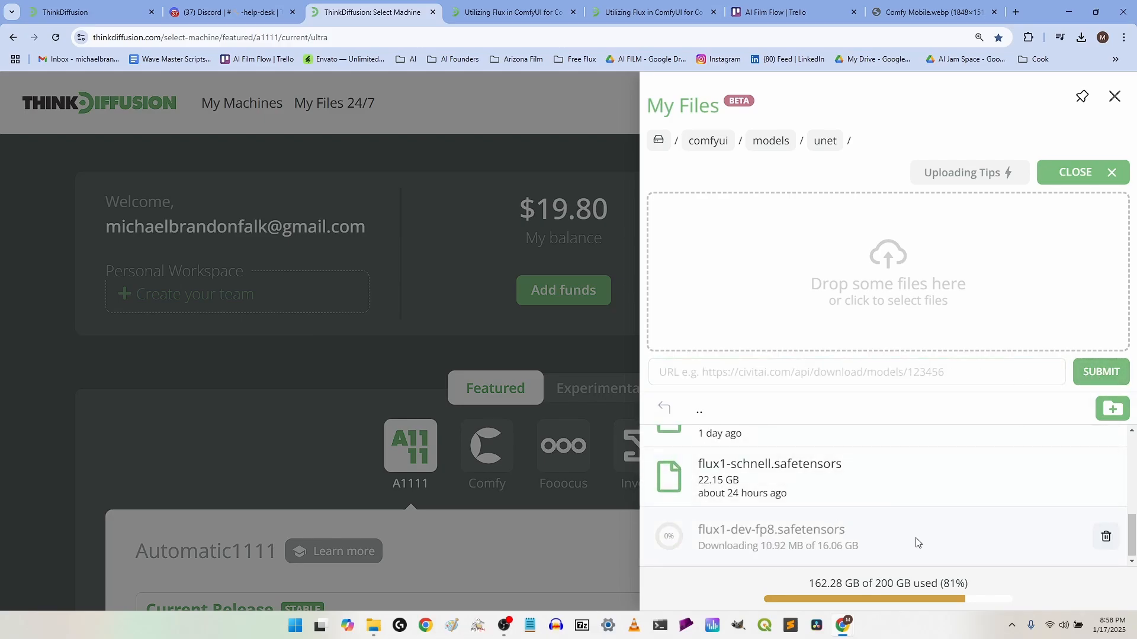
# Step: Cancel the running flux1-dev-fp8.safetensors download in the unet folder and recheck the folder's file list
pyautogui.click(1105, 536)
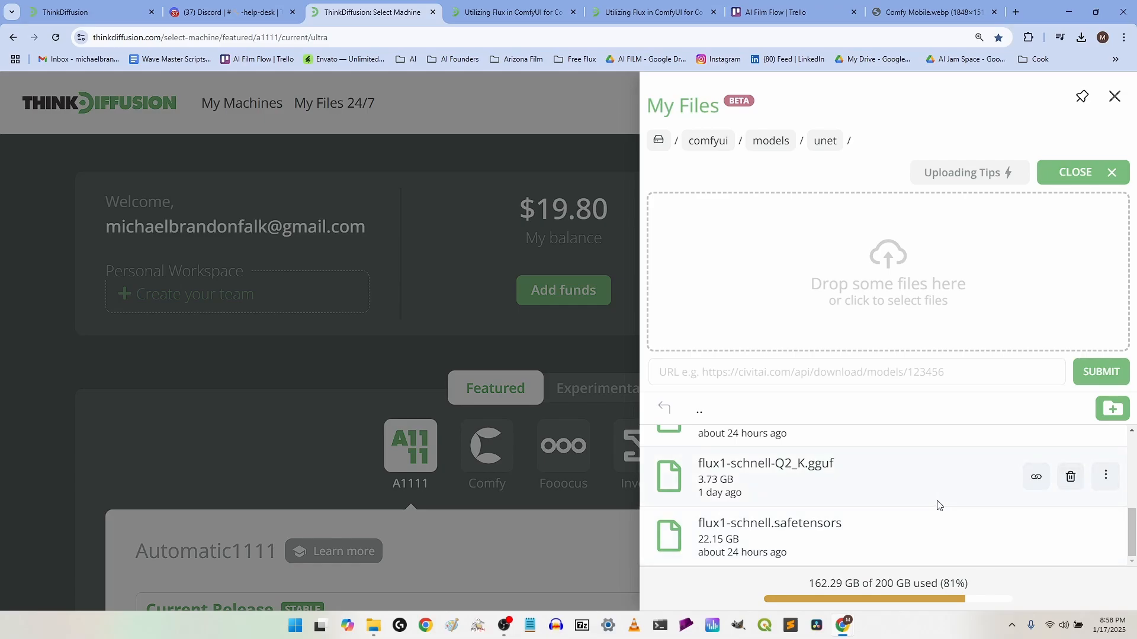
pyautogui.scroll(3, 938, 505)
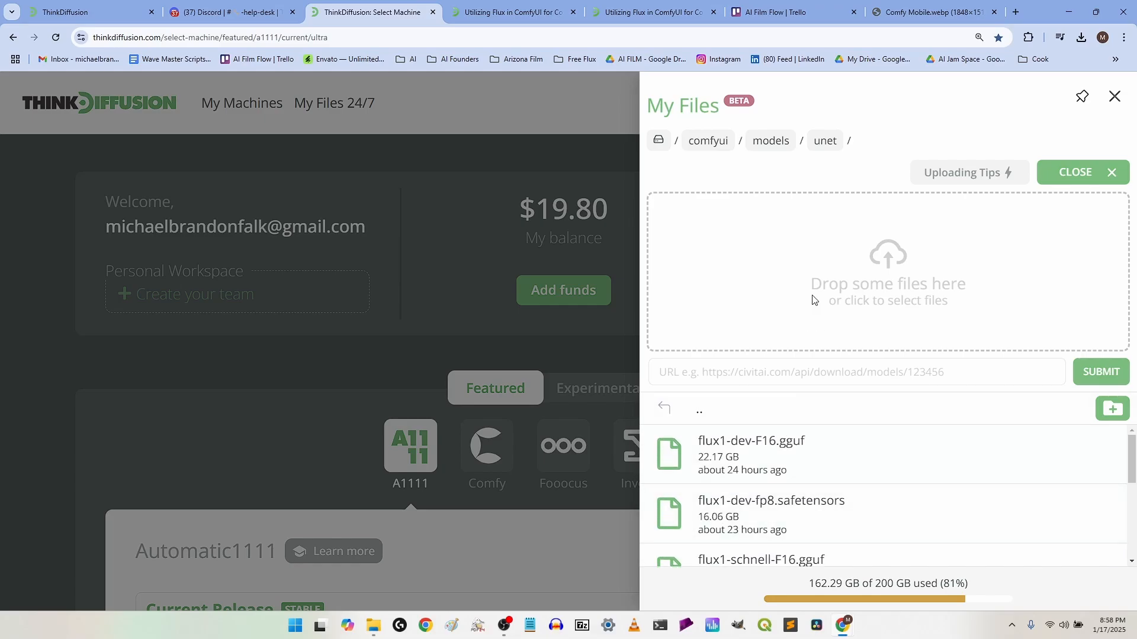
pyautogui.scroll(-2, 817, 497)
pyautogui.scroll(2, 816, 498)
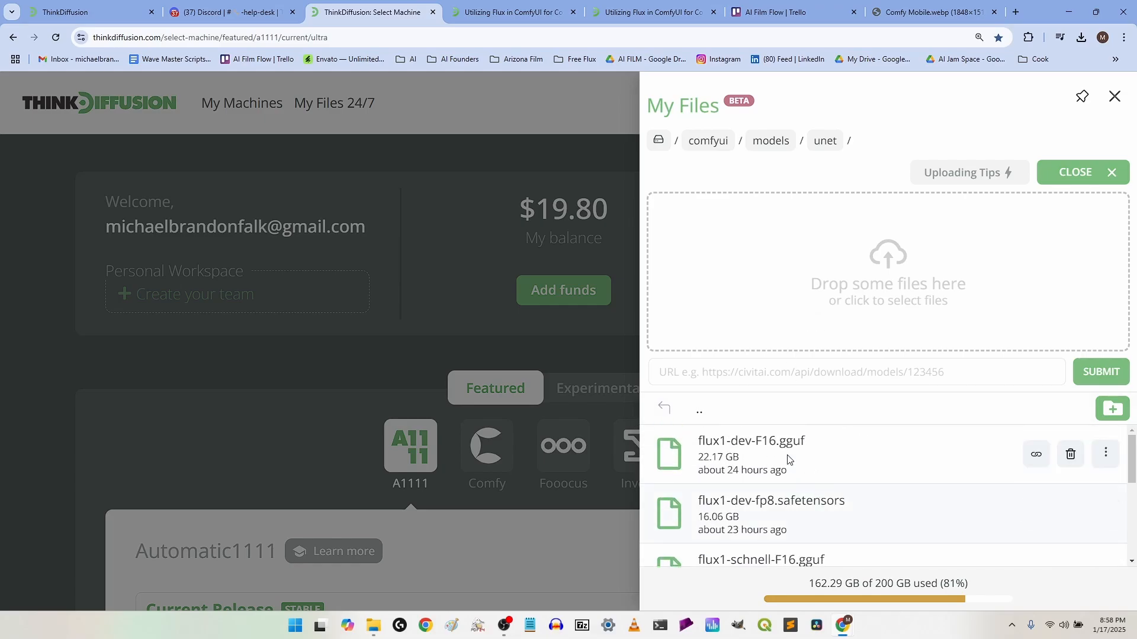
# Step: Return to the tutorial, dismiss the copy notice and review the Guide Table for Upload alongside the Model Path Source table
pyautogui.hotkey('alt', 'Tab')
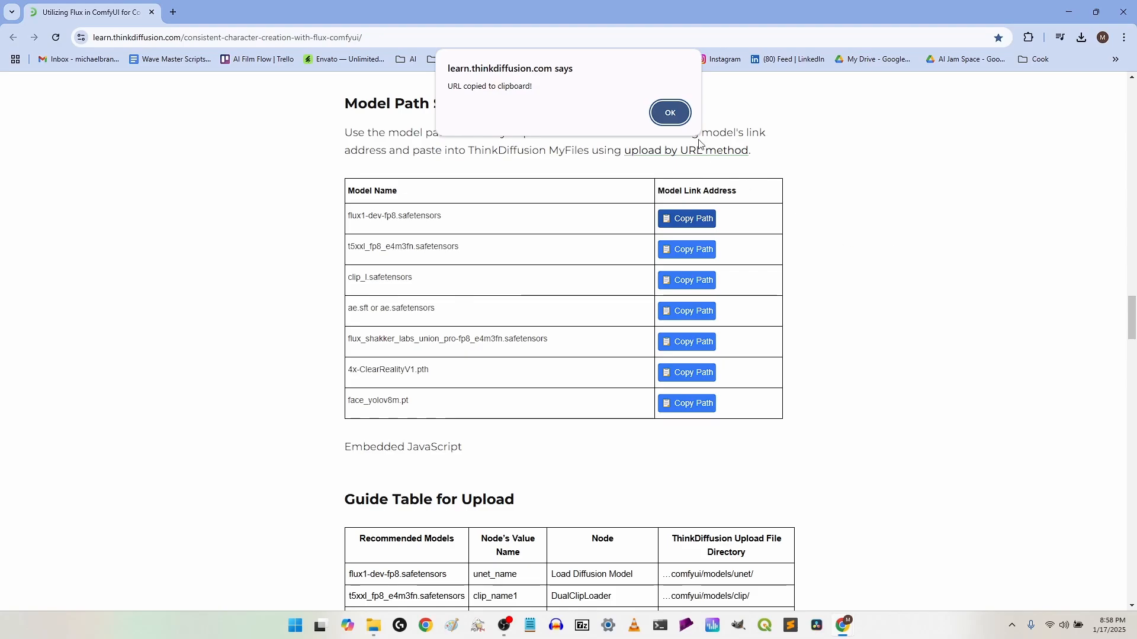
pyautogui.click(669, 113)
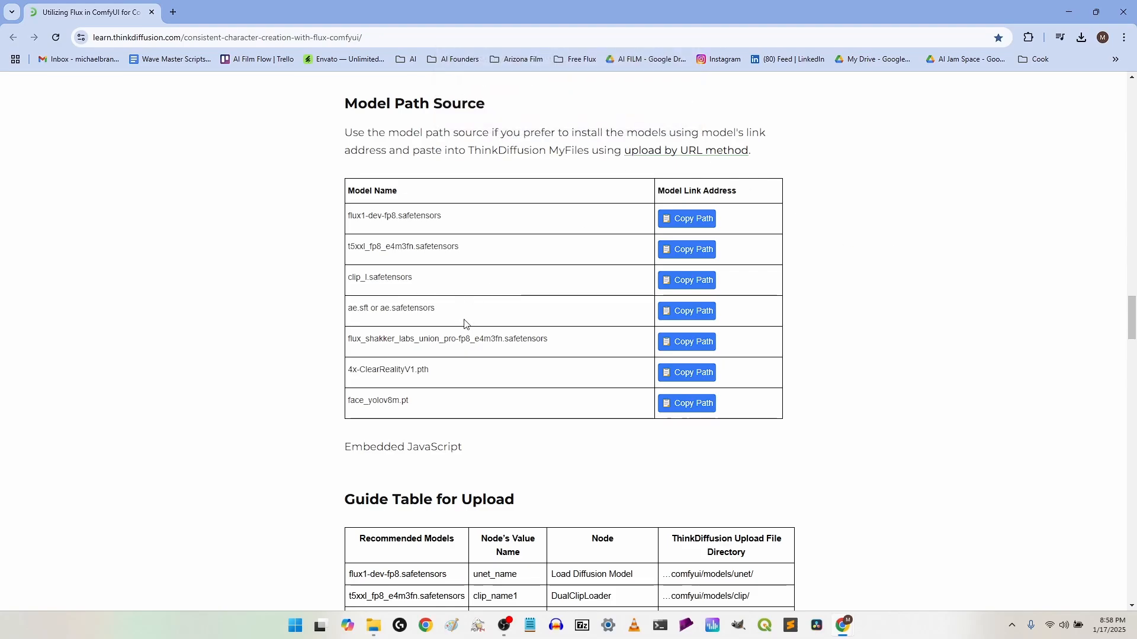
pyautogui.scroll(-4, 545, 339)
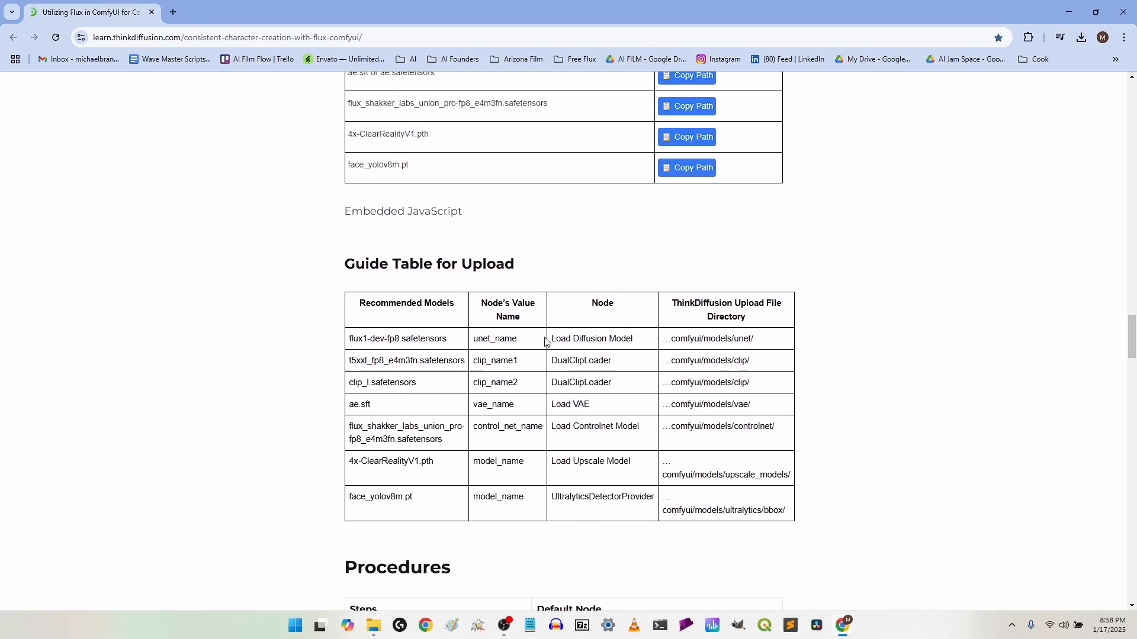
pyautogui.scroll(5, 504, 320)
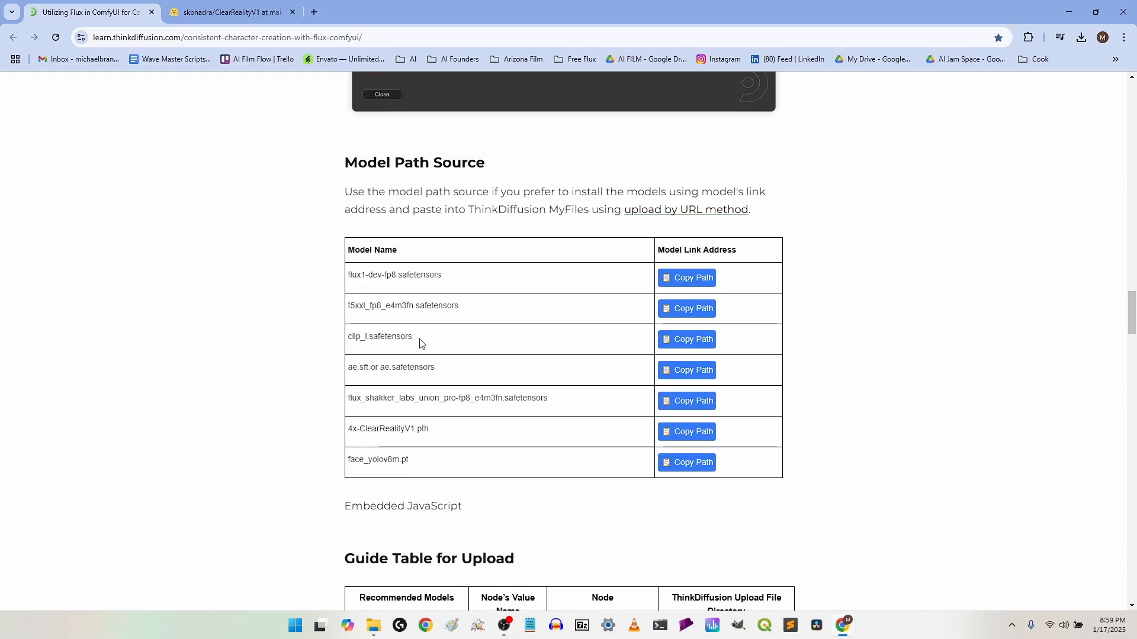
# Step: Look up clip_l.safetensors on the web and copy its download link from the Hugging Face flux_text_encoders page
pyautogui.moveTo(420, 343); pyautogui.dragTo(348, 340)
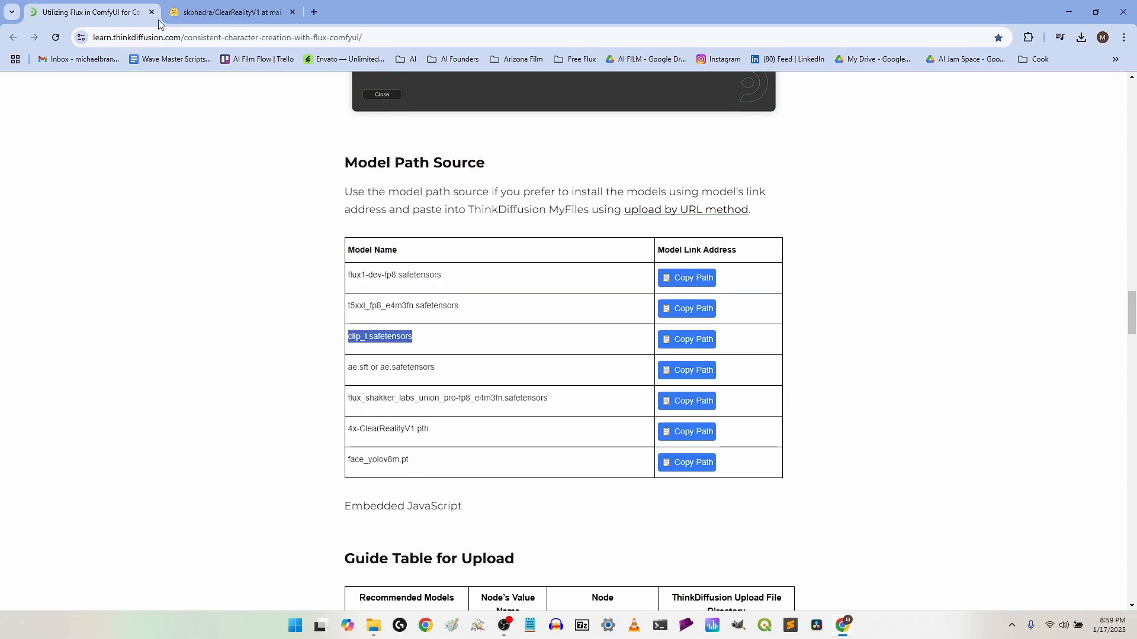
pyautogui.click(191, 14)
pyautogui.click(180, 38)
pyautogui.hotkey('ctrl', 'v')
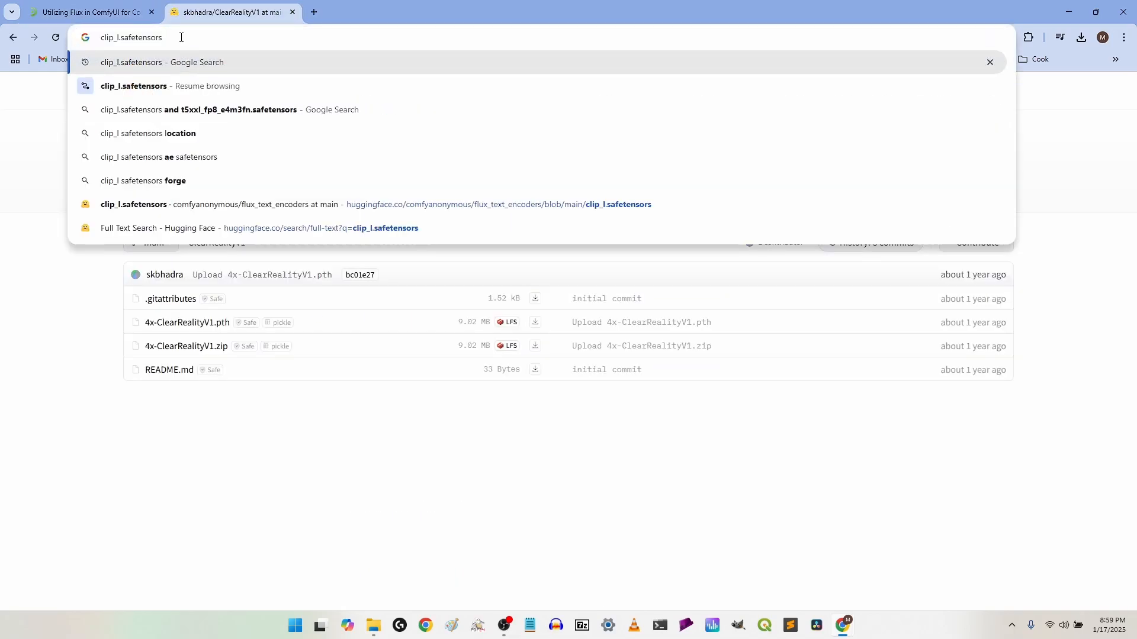
pyautogui.press('Return')
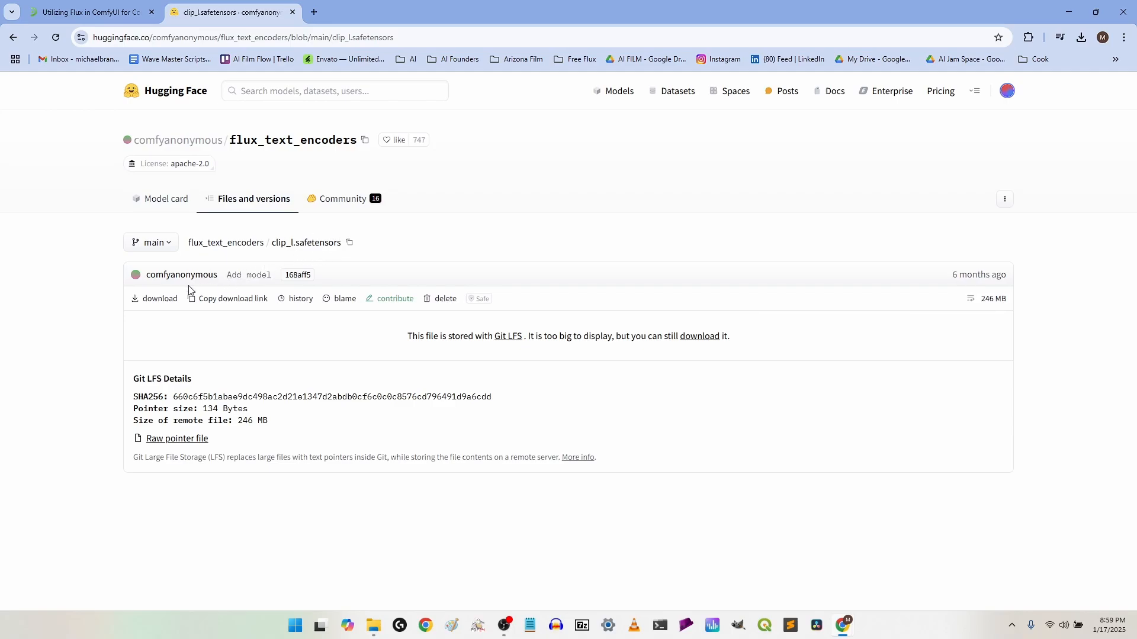
pyautogui.rightClick(166, 299)
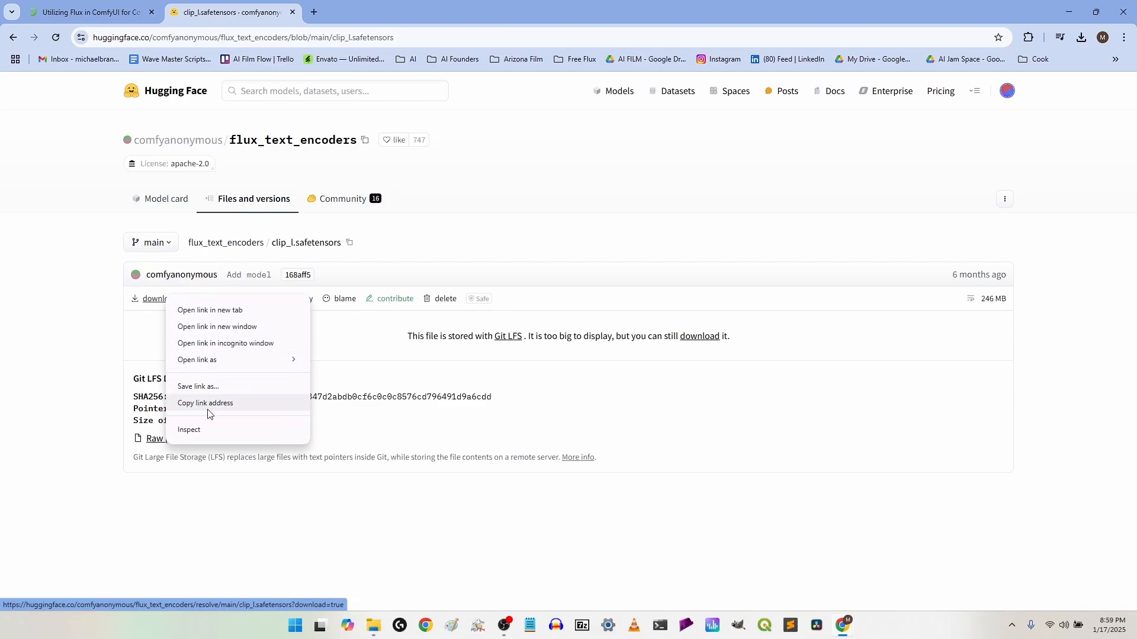
pyautogui.click(90, 12)
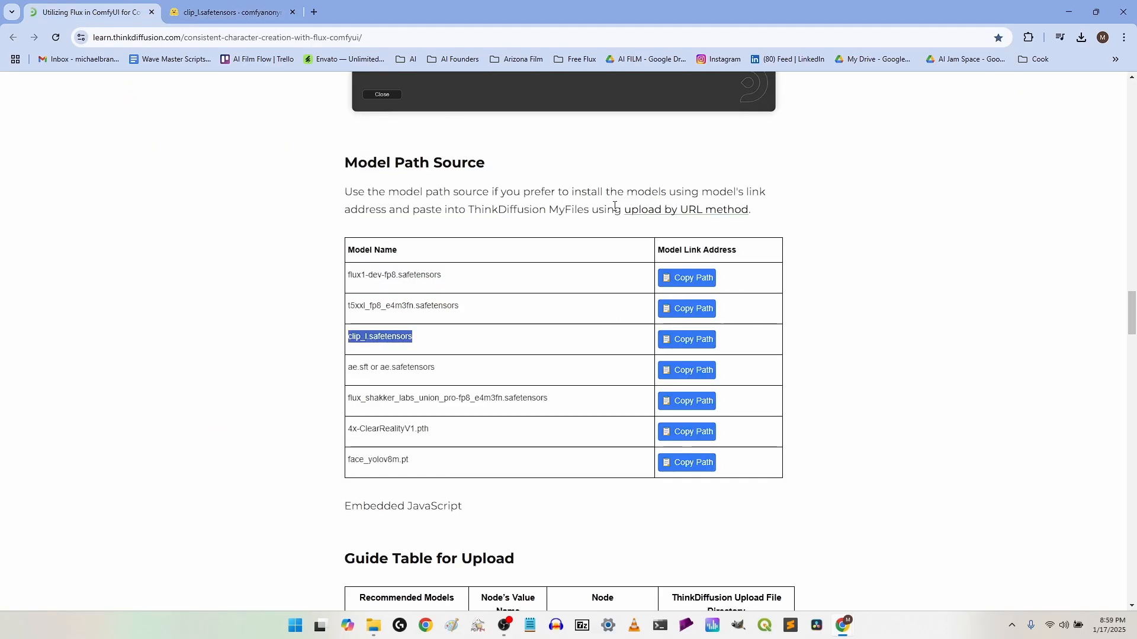
# Step: Check the unet folder's file list and find the upload directory for clip_l.safetensors in the tutorial's guide table
pyautogui.hotkey('alt', 'Tab')
pyautogui.click(810, 369)
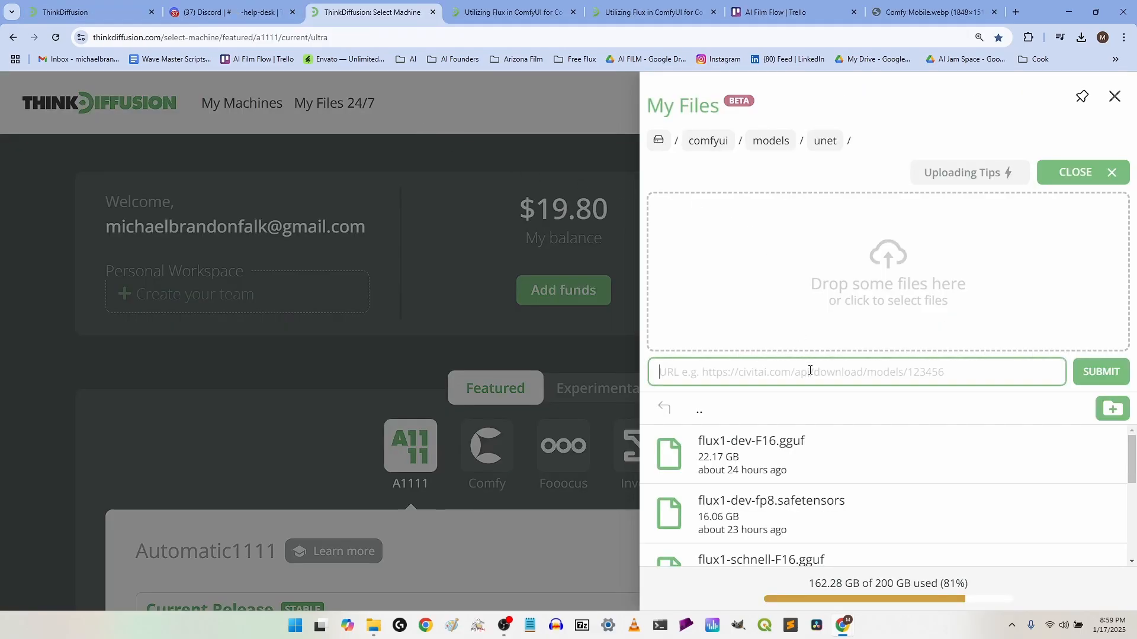
pyautogui.scroll(-3, 771, 428)
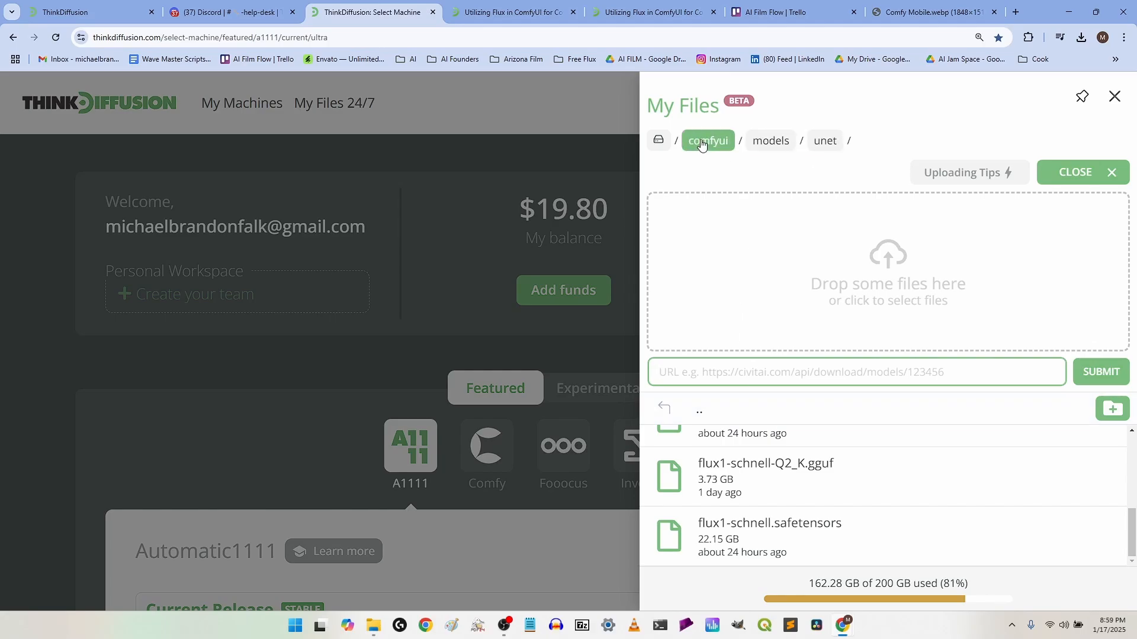
pyautogui.hotkey('alt', 'Tab')
pyautogui.scroll(-8, 505, 363)
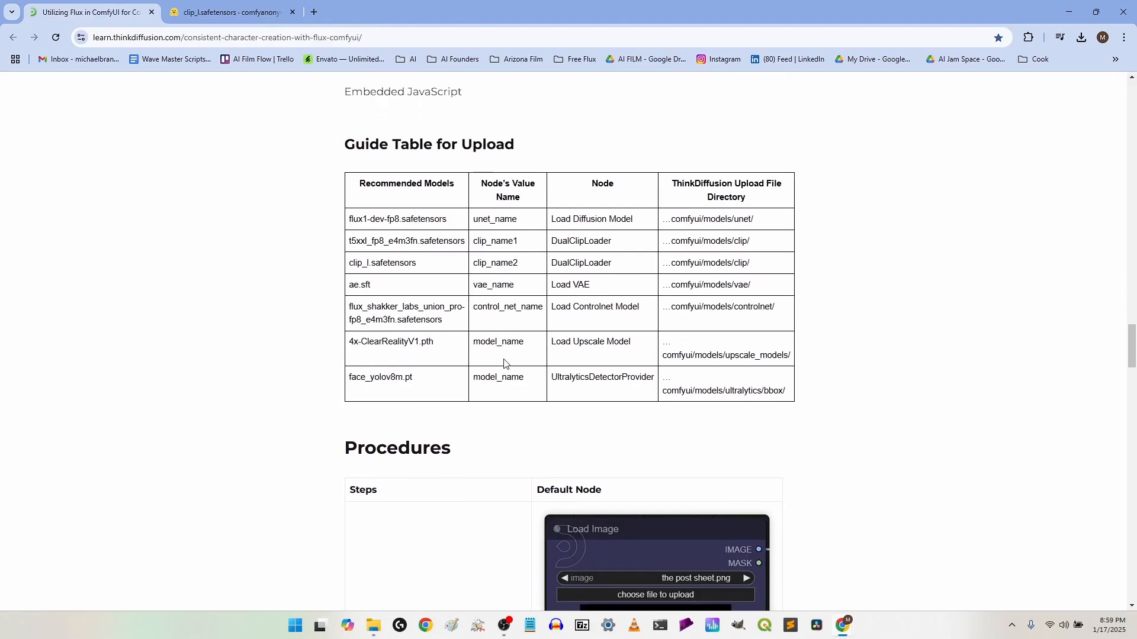
pyautogui.scroll(5, 501, 359)
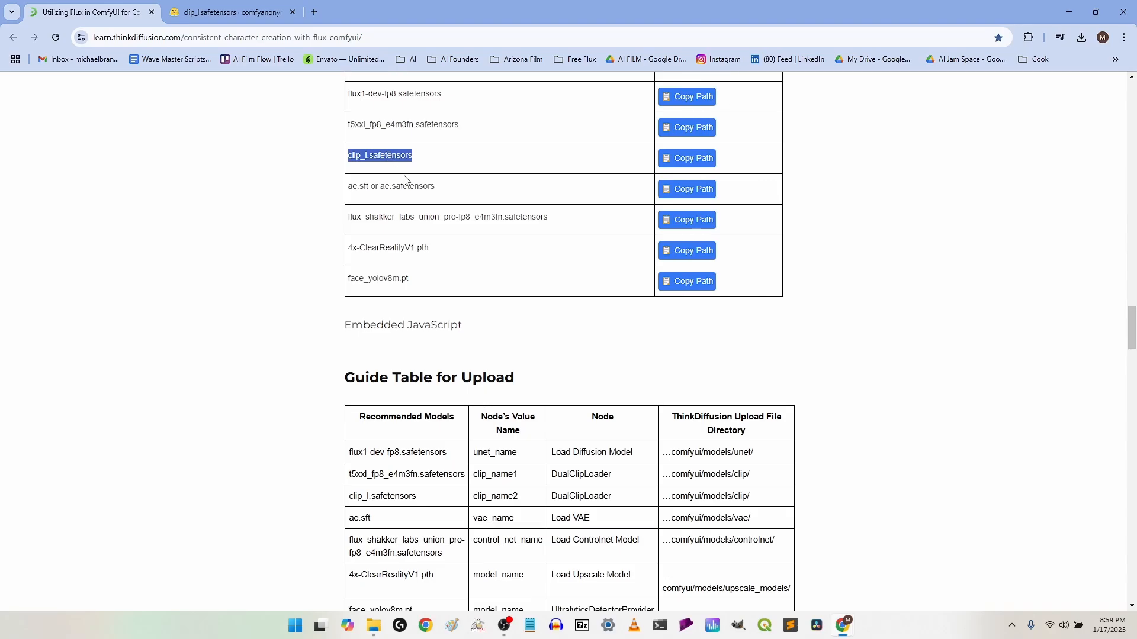
pyautogui.scroll(-2, 415, 267)
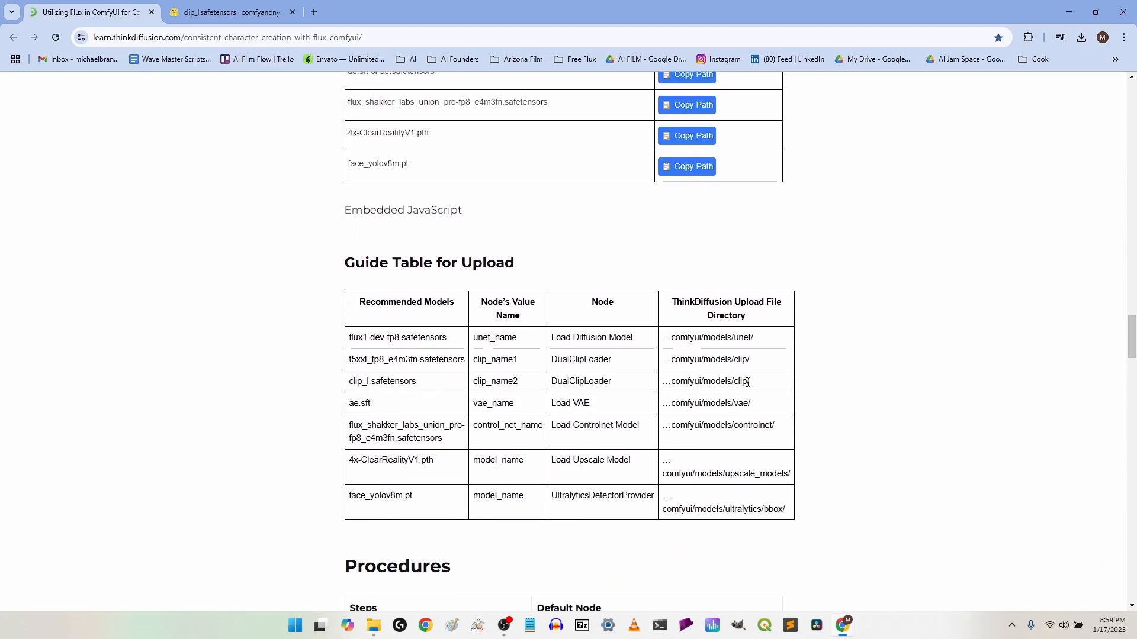
# Step: Open the clip folder in comfyui/models and check its existing files for clip_l.safetensors and t5xxl_fp8_e4m3fn.safetensors
pyautogui.hotkey('alt', 'Tab')
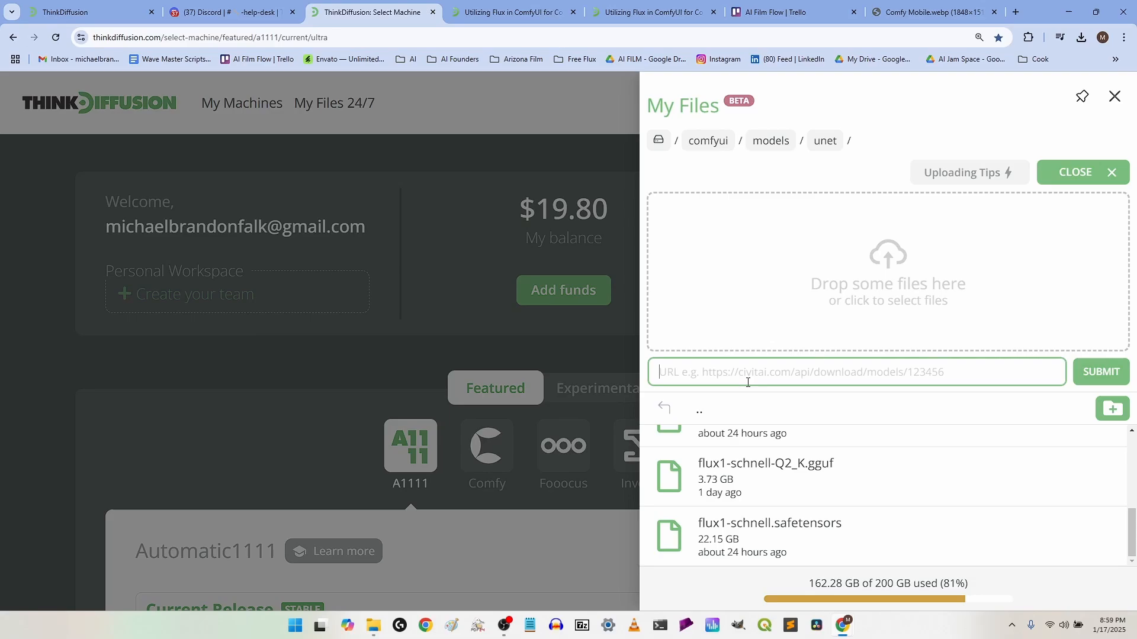
pyautogui.click(767, 141)
pyautogui.scroll(4, 776, 488)
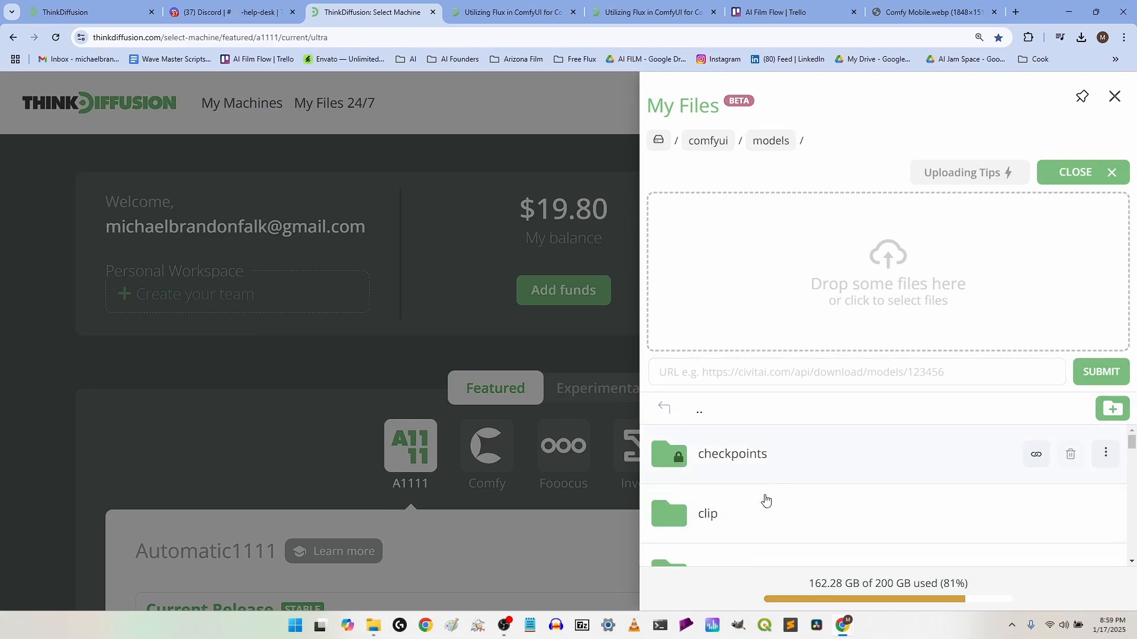
pyautogui.scroll(-1, 750, 517)
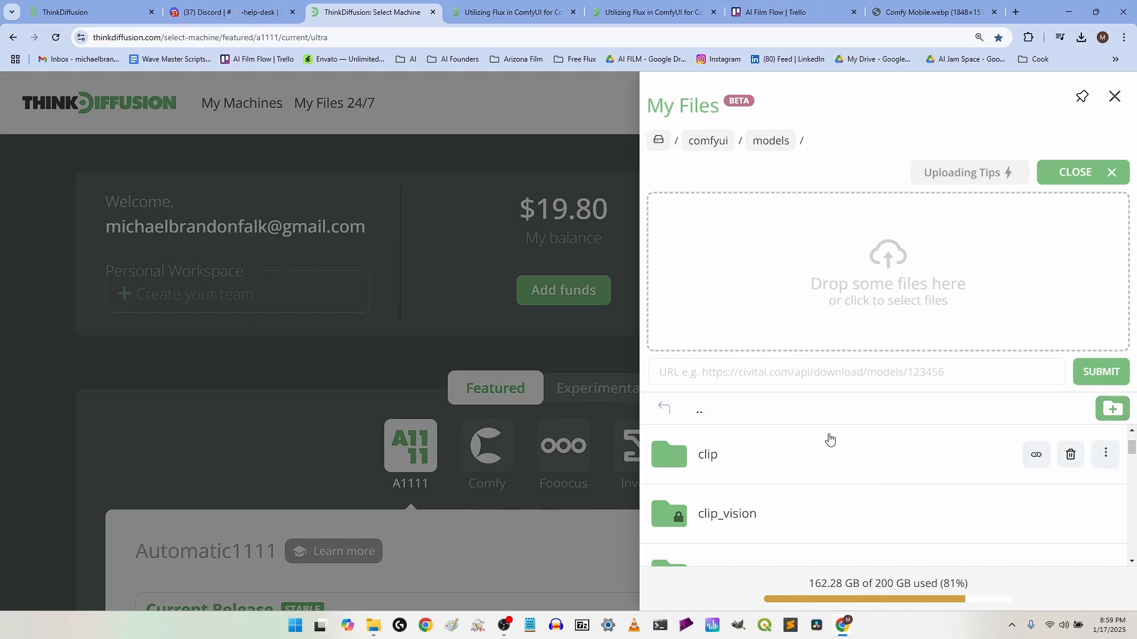
pyautogui.click(716, 457)
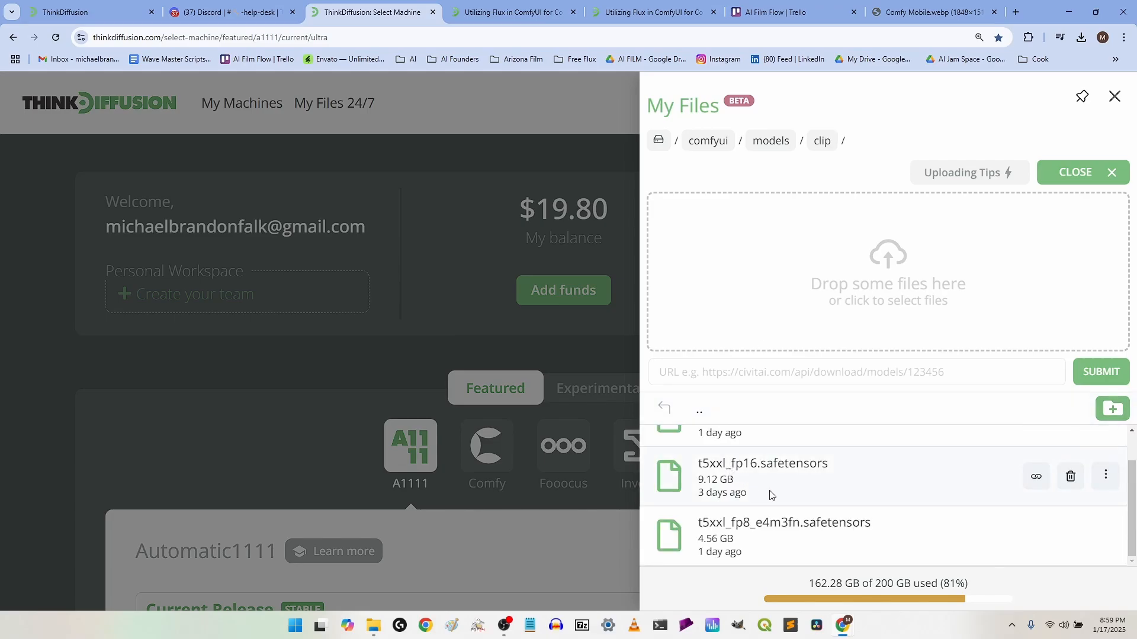
pyautogui.scroll(1, 770, 495)
pyautogui.click(753, 378)
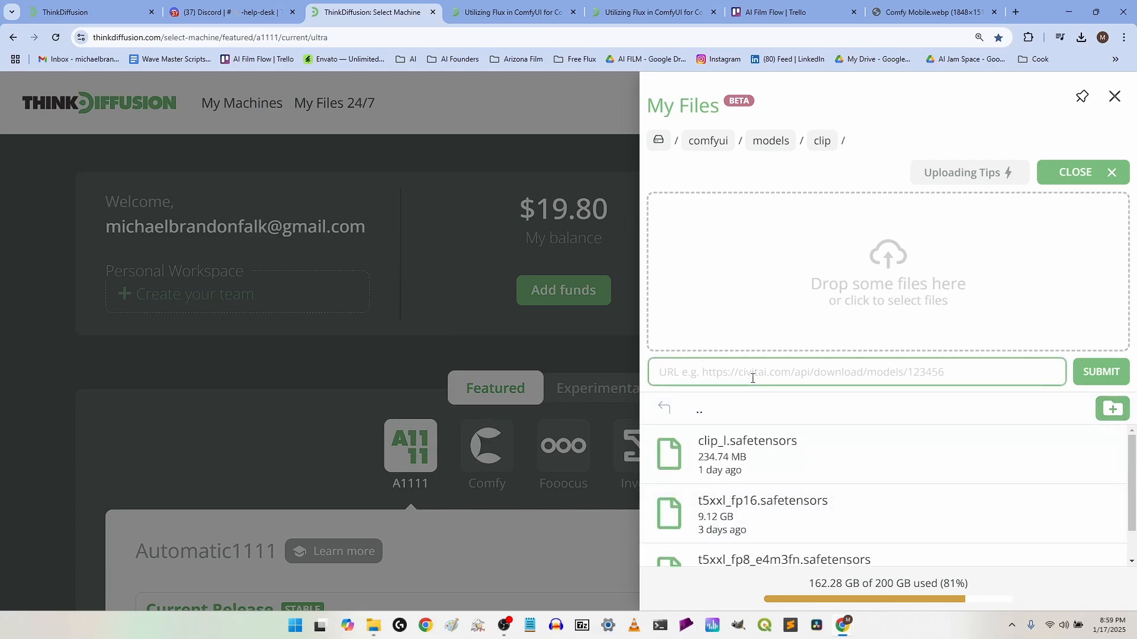
pyautogui.moveTo(746, 439)
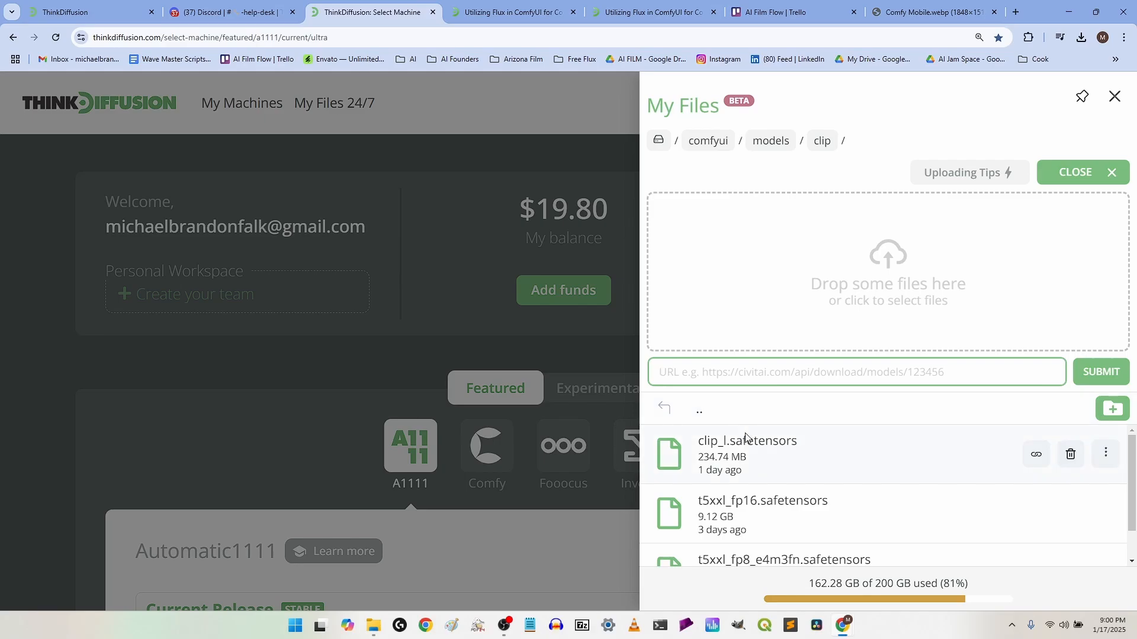
pyautogui.scroll(-1, 788, 483)
pyautogui.scroll(1, 801, 497)
pyautogui.click(1106, 454)
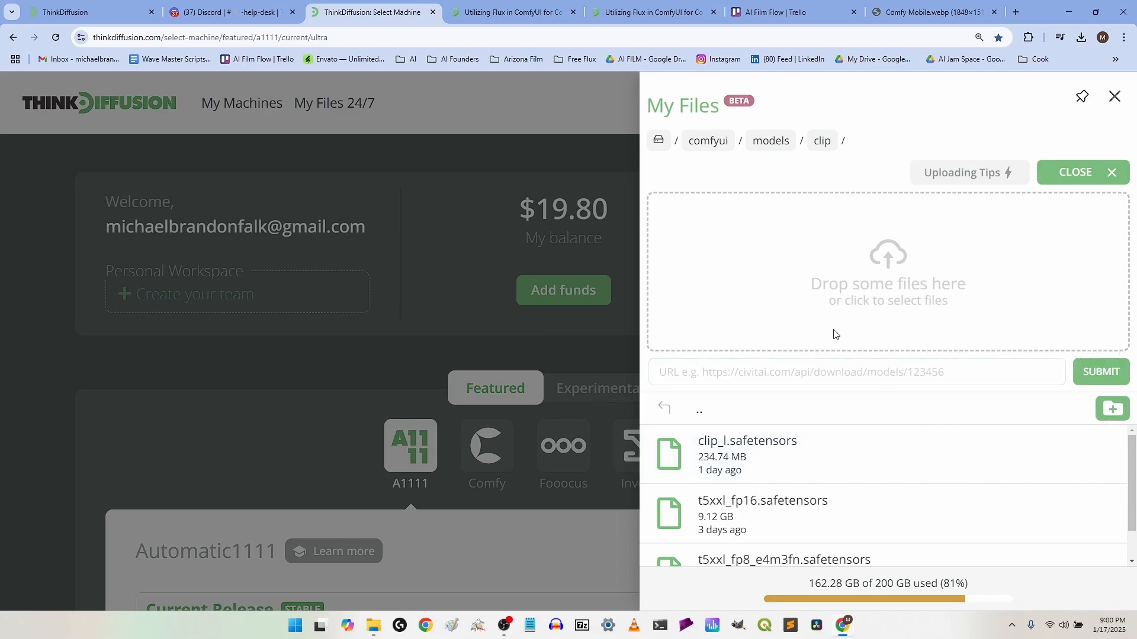
# Step: Switch to the ThinkDiffusion machine page and look through the comfyui subfolders in My Files
pyautogui.click(100, 7)
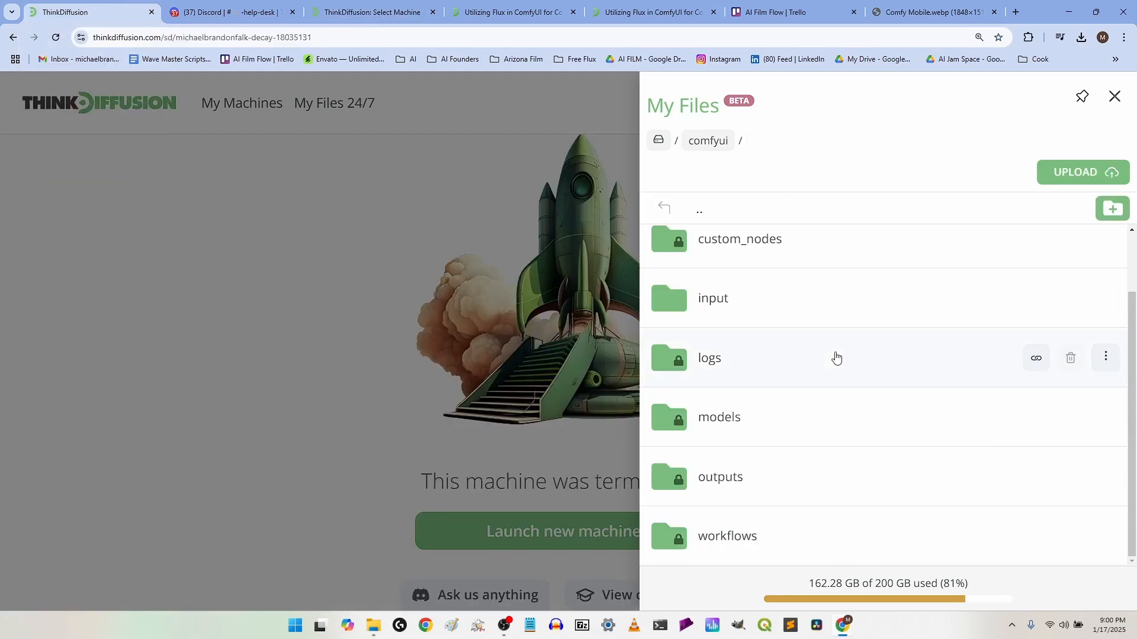
pyautogui.scroll(1, 836, 357)
pyautogui.scroll(-1, 836, 357)
pyautogui.scroll(1, 837, 357)
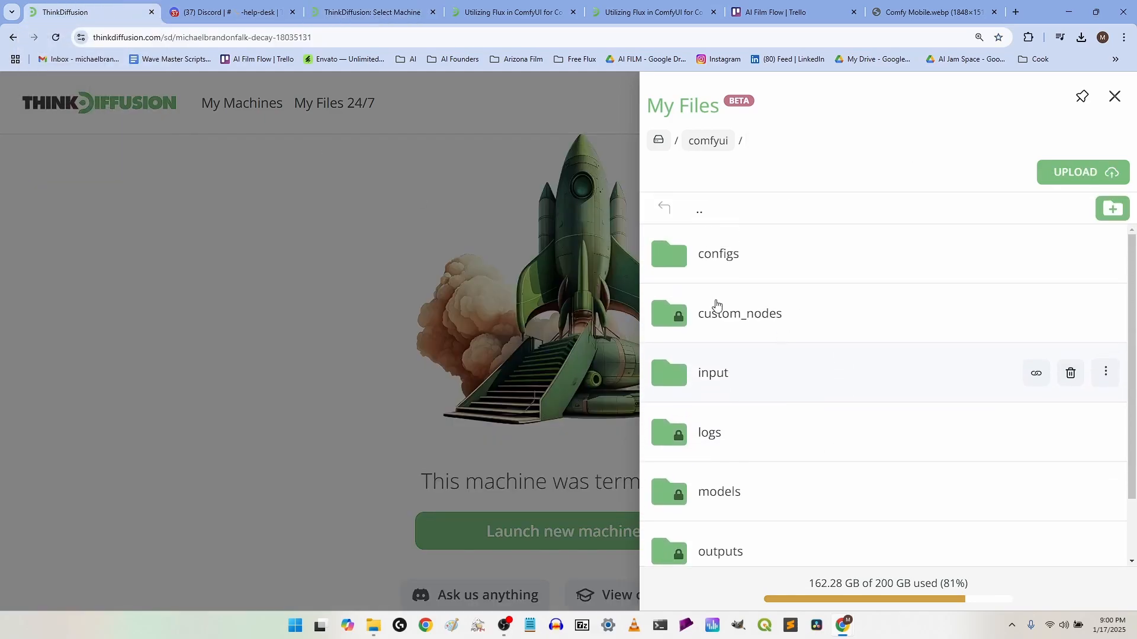
# Step: Go back to the tutorial and review its model tables and the Procedures section through to the generated image poses
pyautogui.click(336, 10)
pyautogui.click(516, 8)
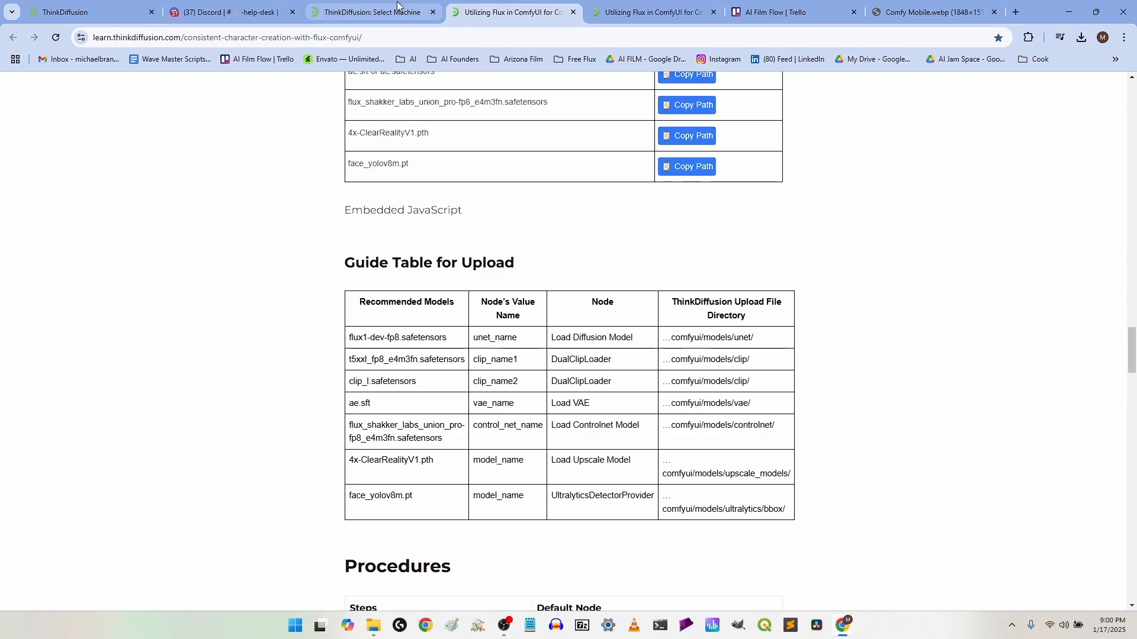
pyautogui.click(396, 6)
pyautogui.click(509, 11)
pyautogui.scroll(6, 666, 336)
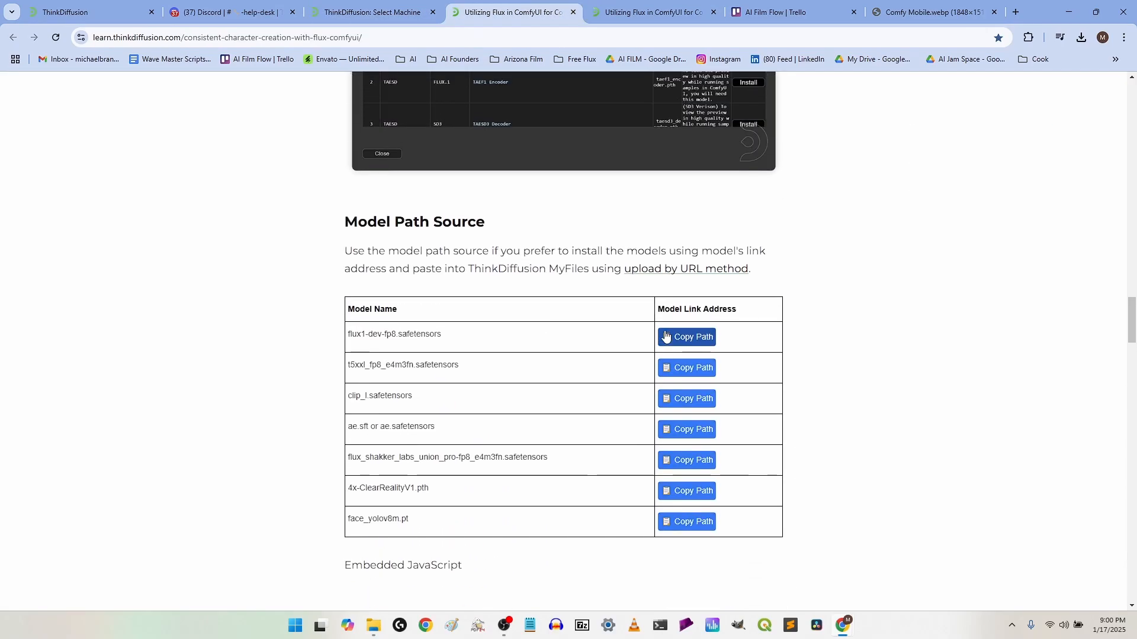
pyautogui.scroll(-12, 666, 336)
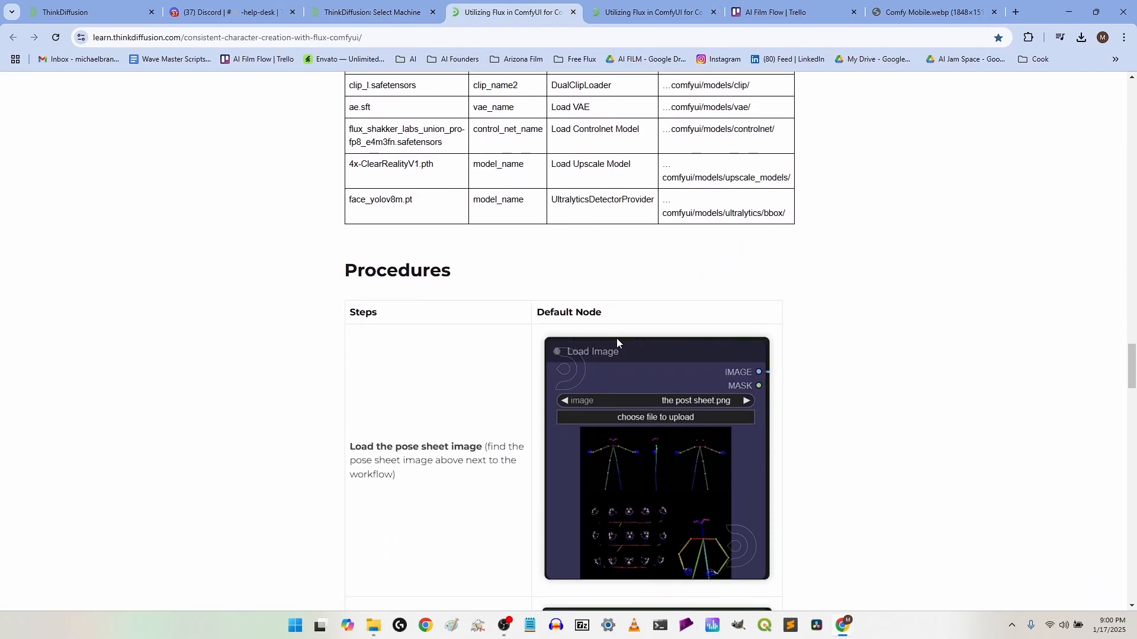
pyautogui.scroll(-17, 617, 338)
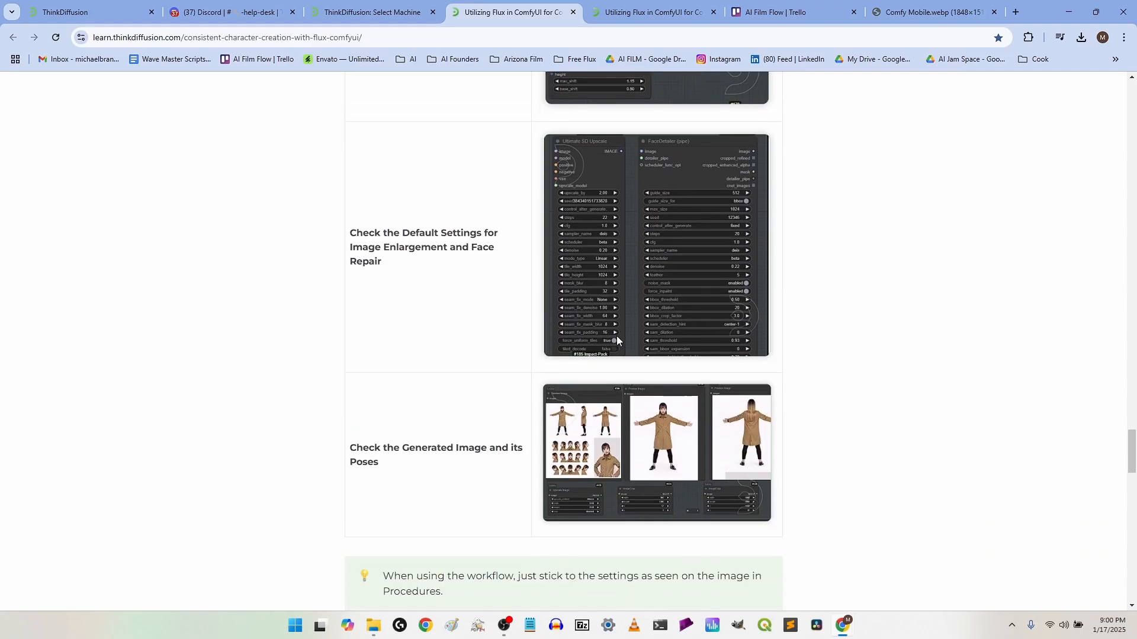
pyautogui.scroll(-2, 616, 336)
pyautogui.scroll(19, 617, 336)
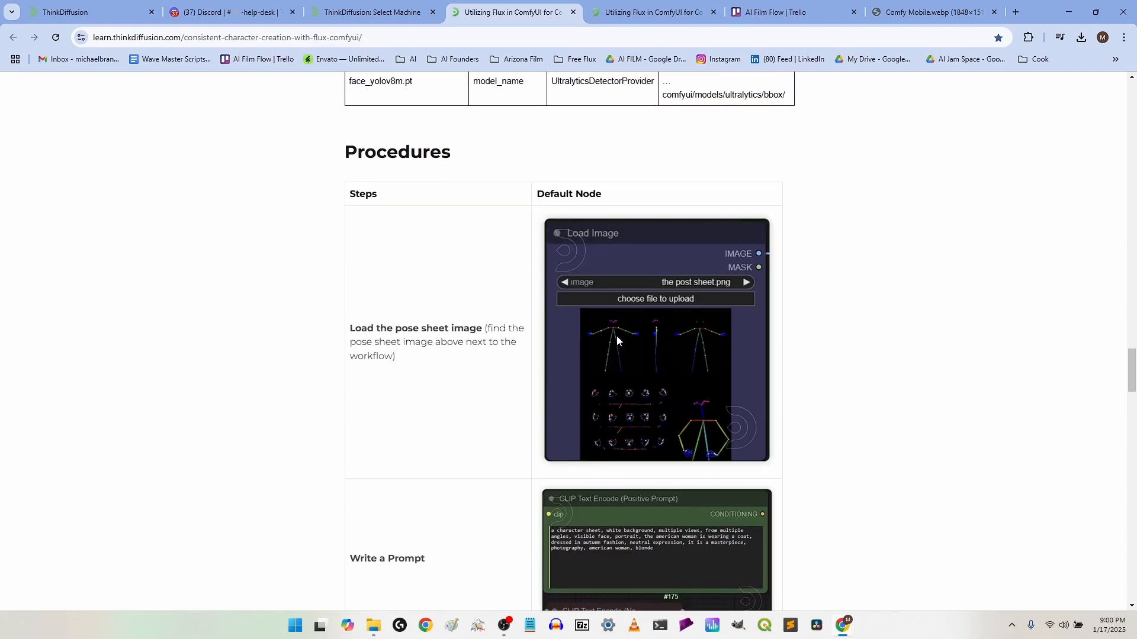
pyautogui.scroll(9, 617, 335)
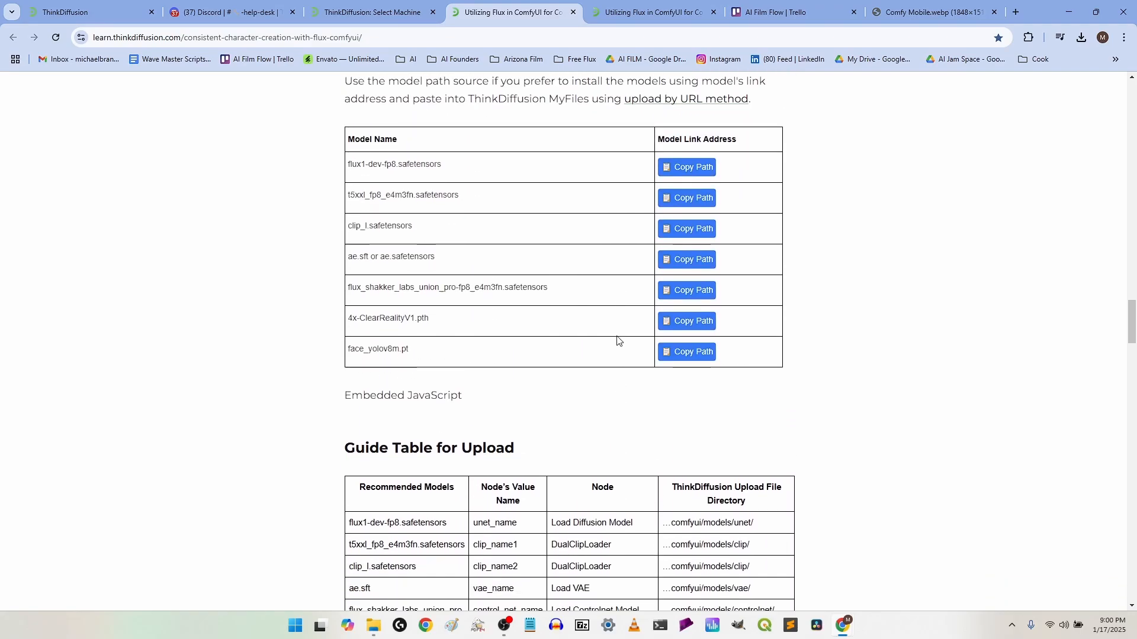
# Step: Leave the terminated machine's page for the machine selection and return to the page showing the comfyui/models/clip folder
pyautogui.scroll(-1, 616, 339)
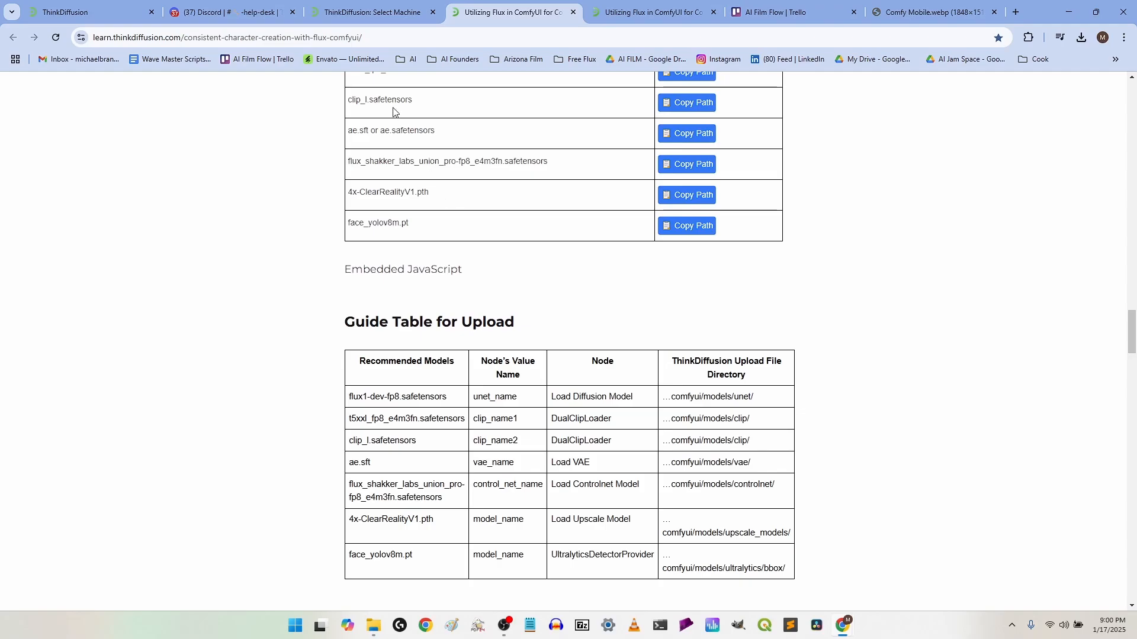
pyautogui.click(99, 12)
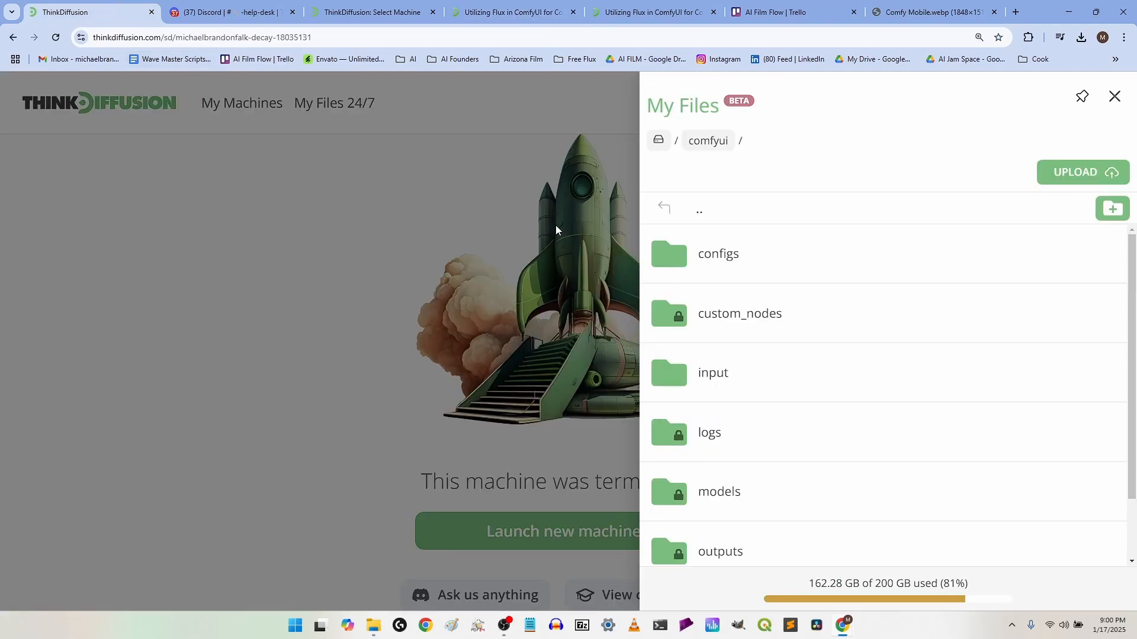
pyautogui.click(333, 323)
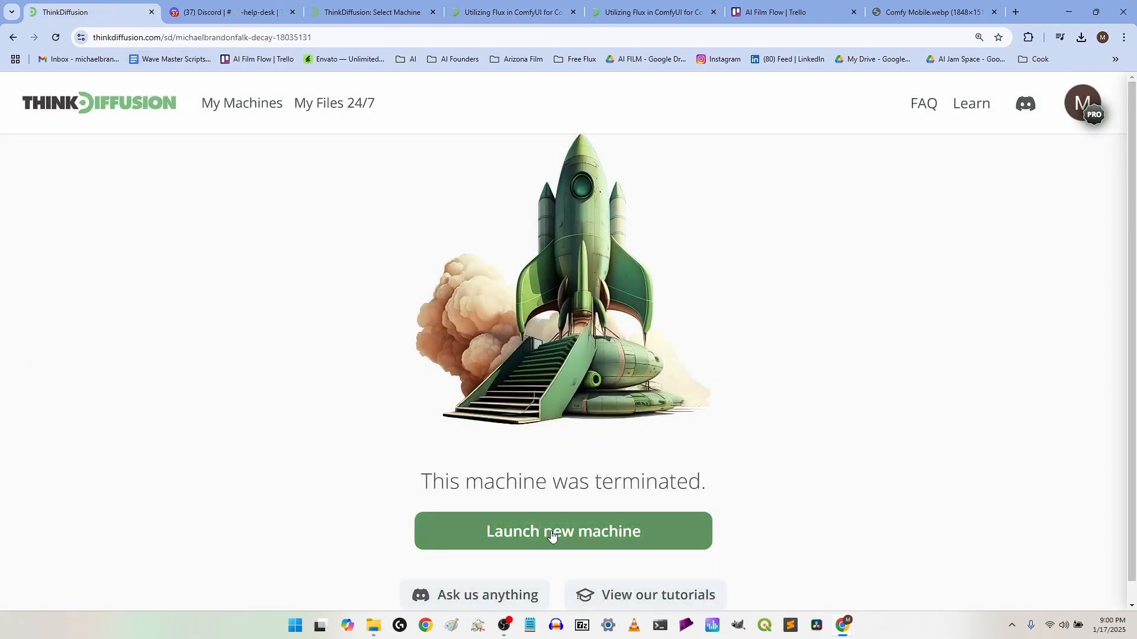
pyautogui.click(551, 532)
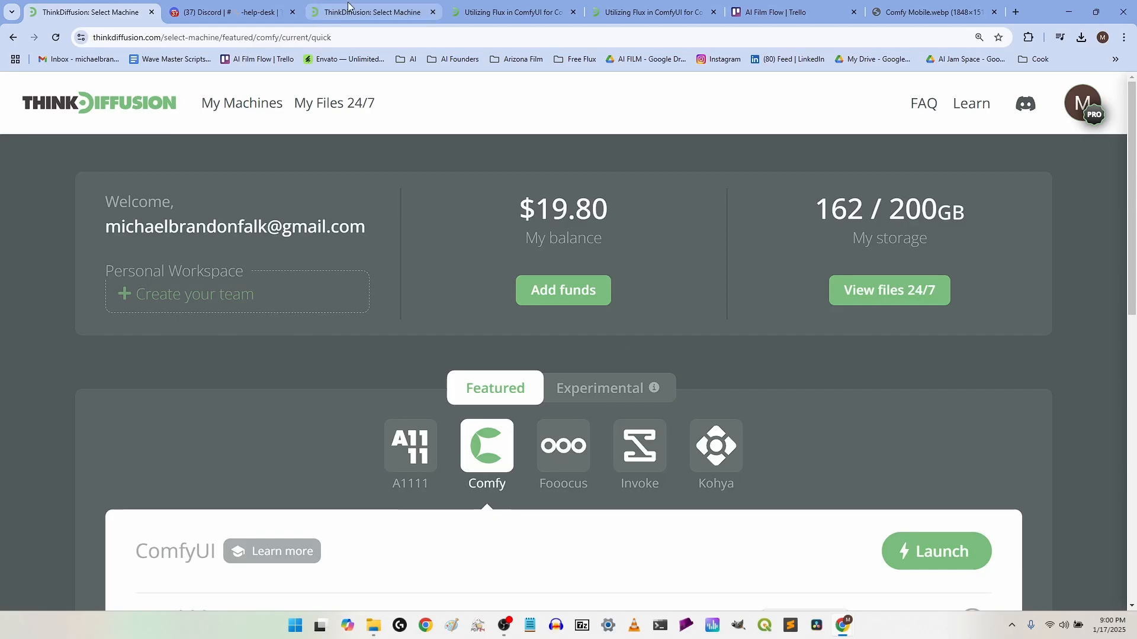
pyautogui.click(364, 11)
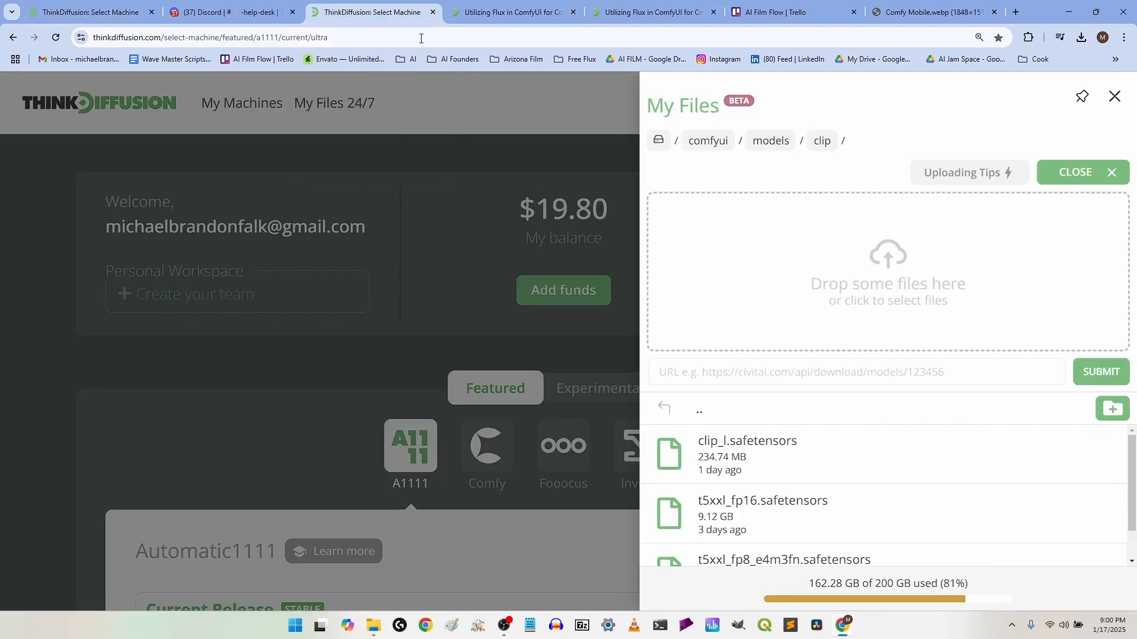
# Step: Switch to the tutorial window and review its One-Time Setup section with the workflow and pose sheet downloads
pyautogui.hotkey('alt', 'Tab')
pyautogui.scroll(7, 590, 326)
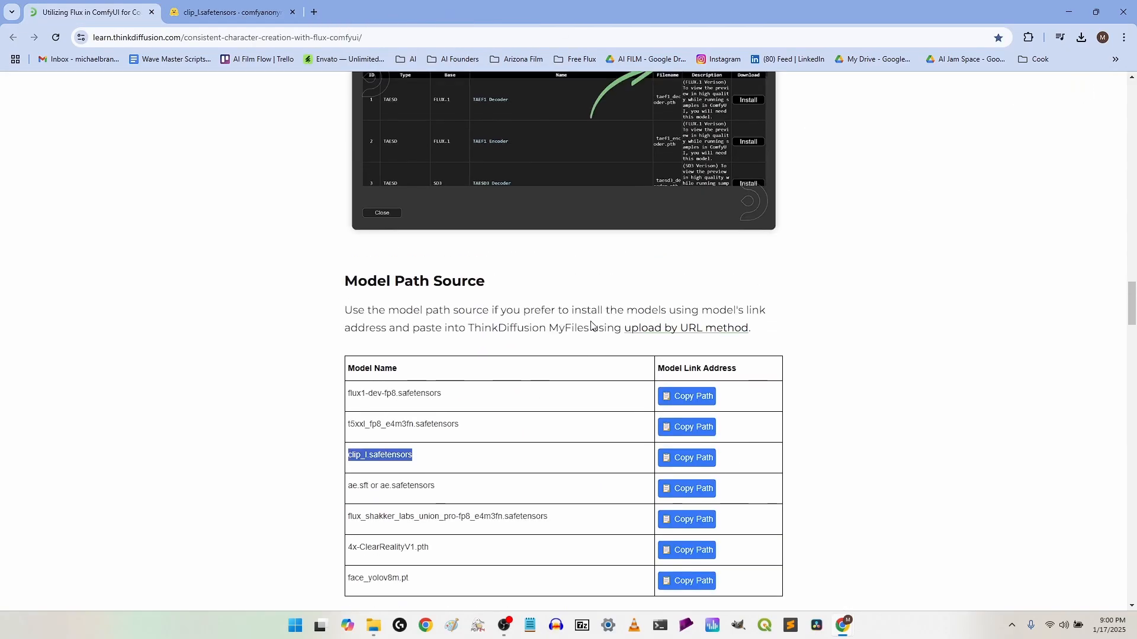
pyautogui.scroll(17, 591, 324)
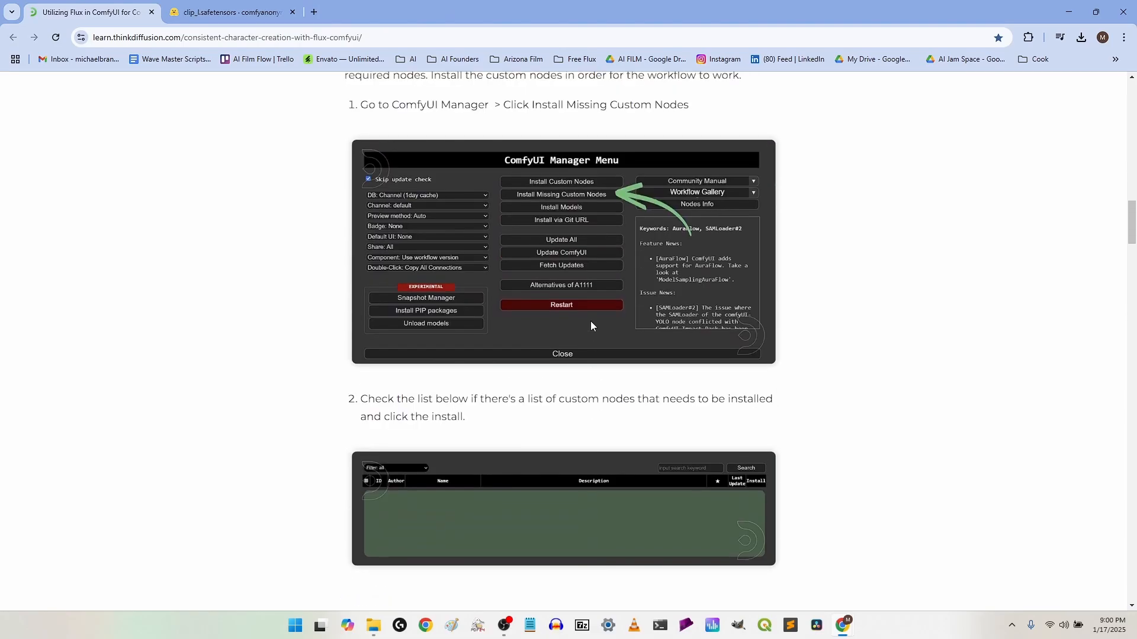
pyautogui.scroll(12, 591, 321)
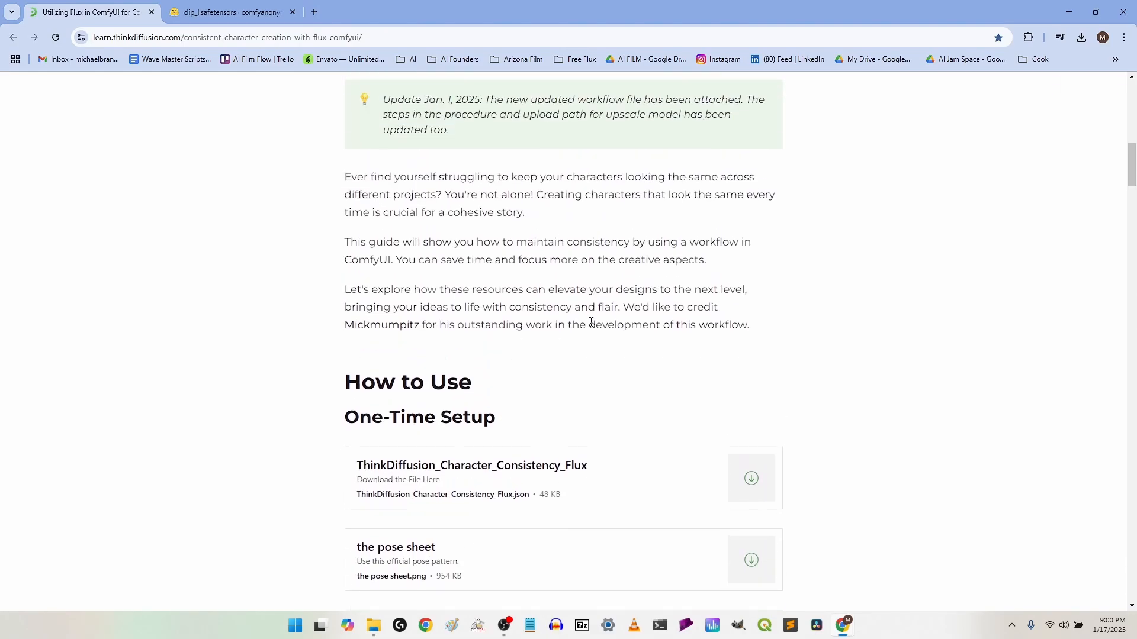
pyautogui.scroll(-3, 591, 324)
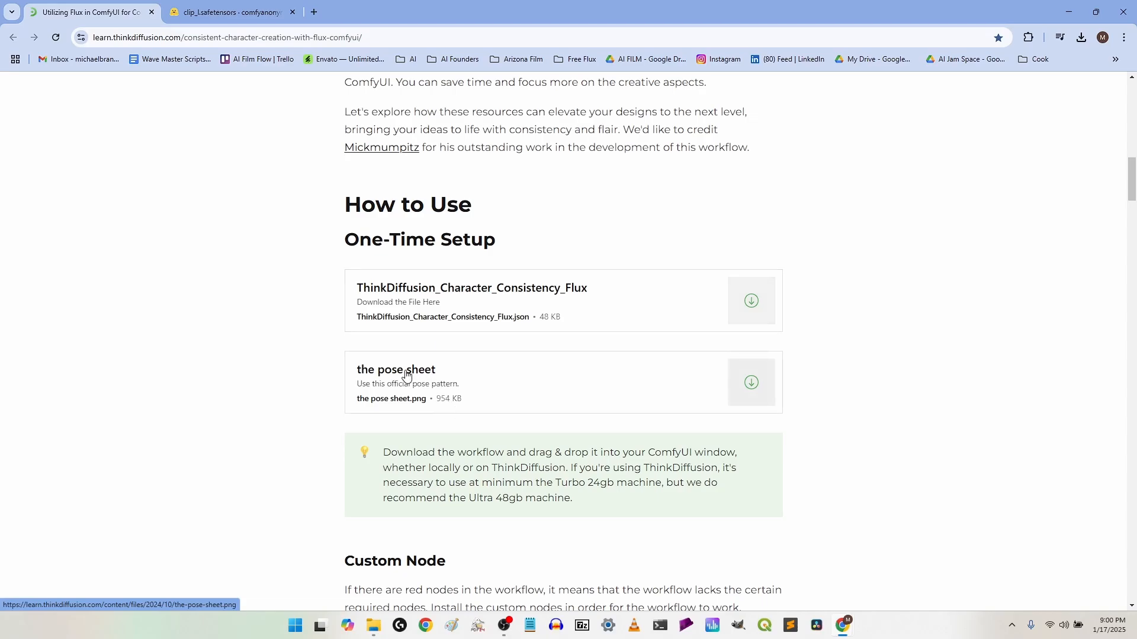
pyautogui.scroll(-4, 406, 374)
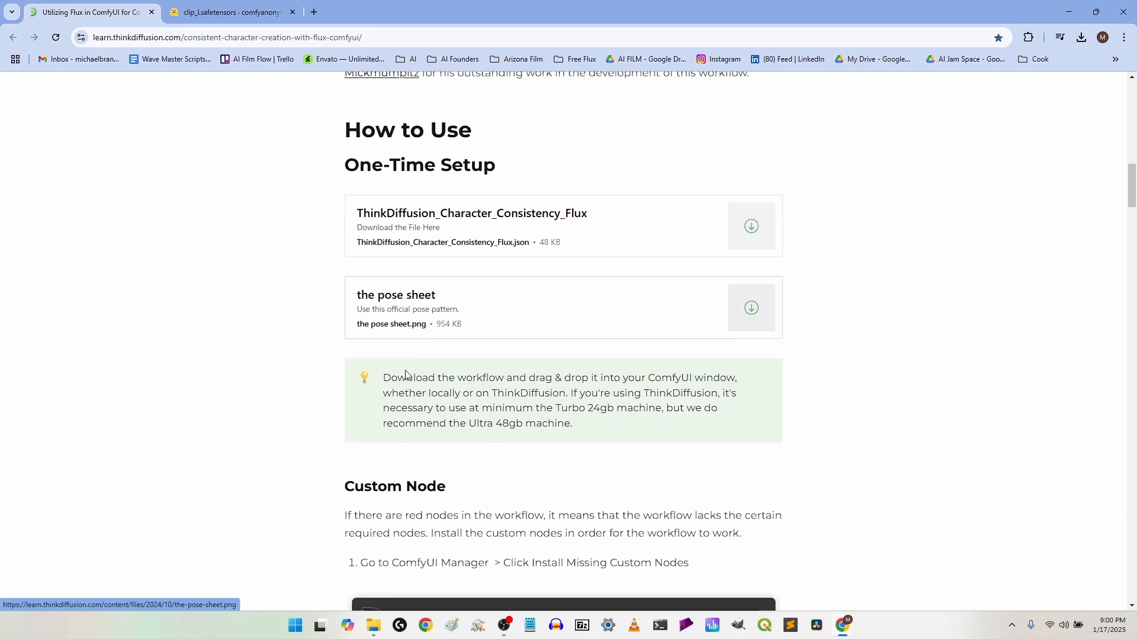
pyautogui.scroll(5, 406, 374)
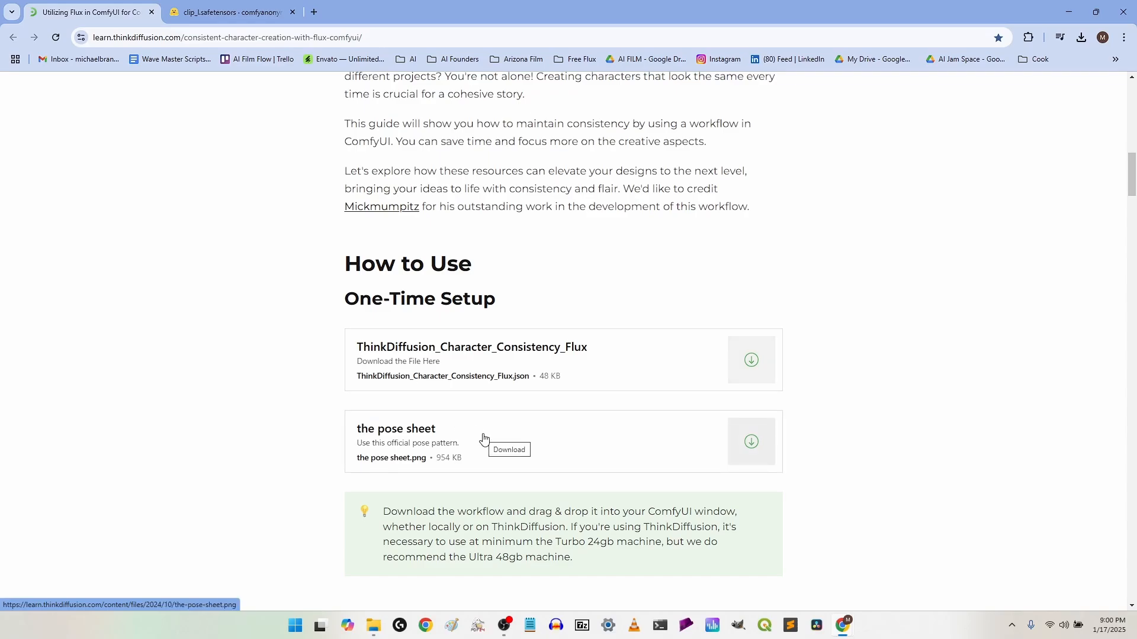
# Step: Open the PoseMy.Art pose editor in a new browser tab
pyautogui.click(314, 12)
pyautogui.write('open')
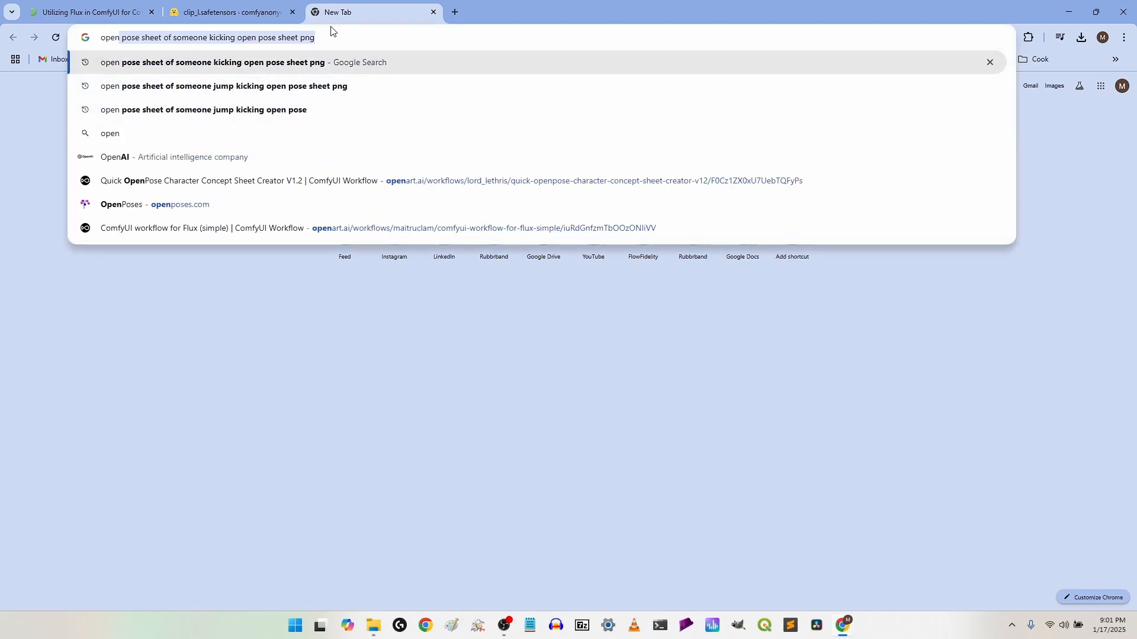
pyautogui.hotkey('ctrl', 'a')
pyautogui.write('pose')
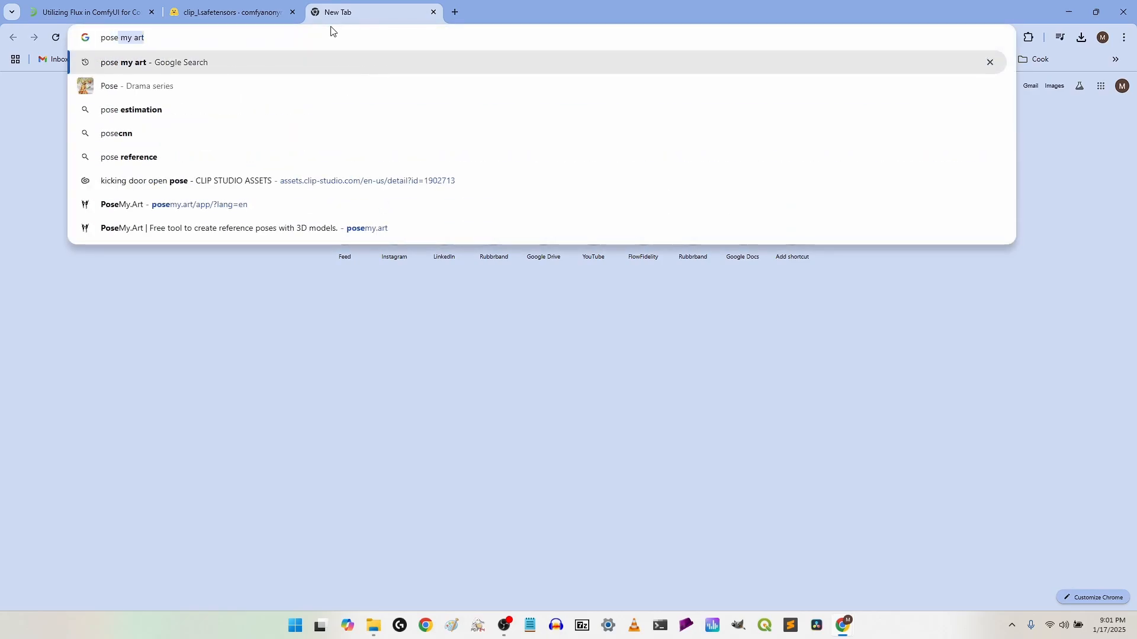
pyautogui.click(227, 207)
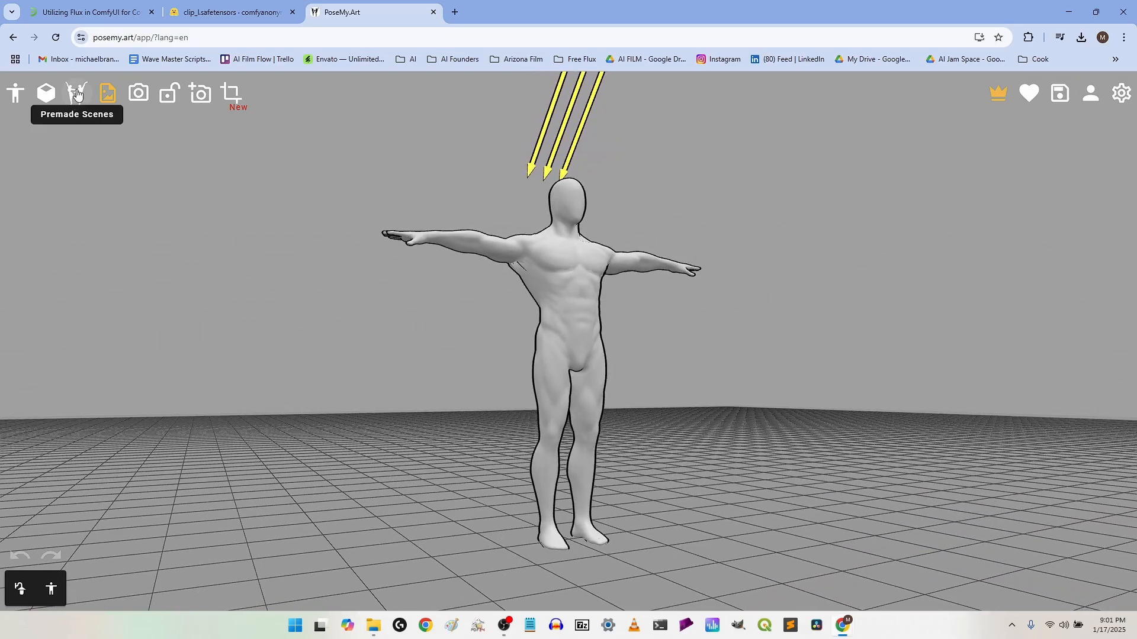
# Step: Search the premade scenes for "kick" and add the single-figure high side kick to the scene
pyautogui.click(77, 91)
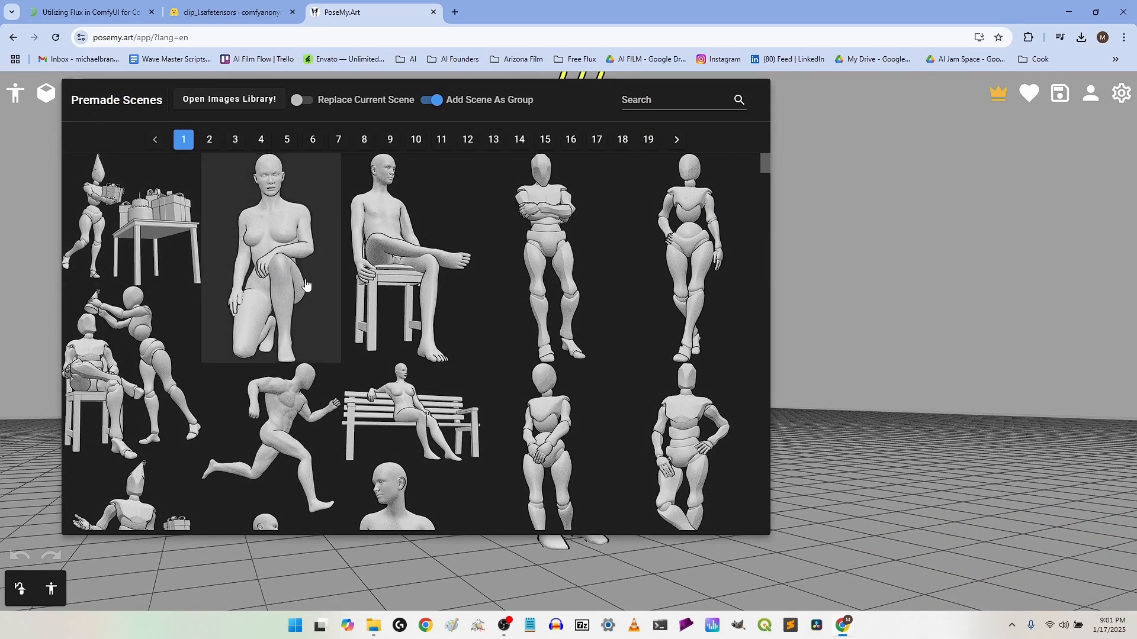
pyautogui.click(684, 102)
pyautogui.write('kick')
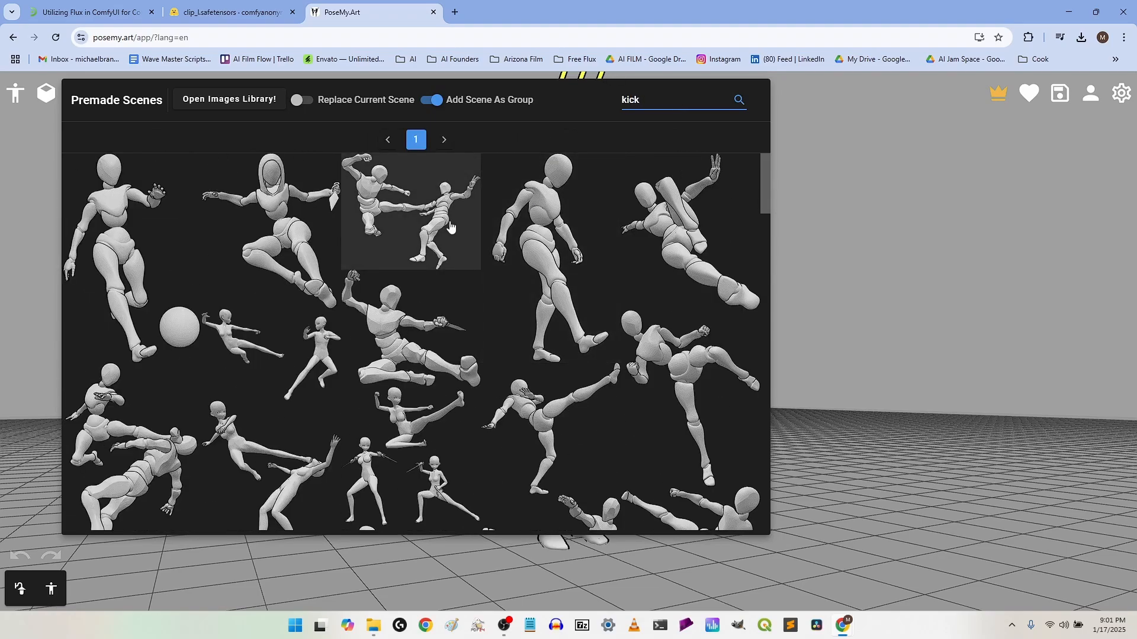
pyautogui.click(571, 419)
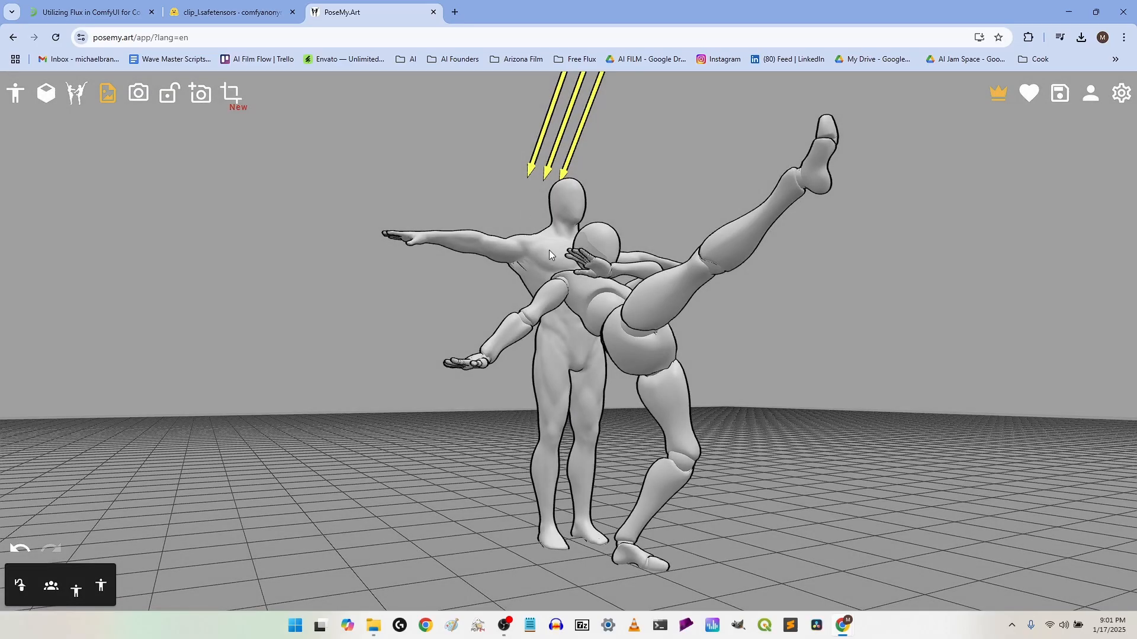
# Step: Delete the default standing male figure, leaving the kicking figure alone in the scene
pyautogui.click(549, 250)
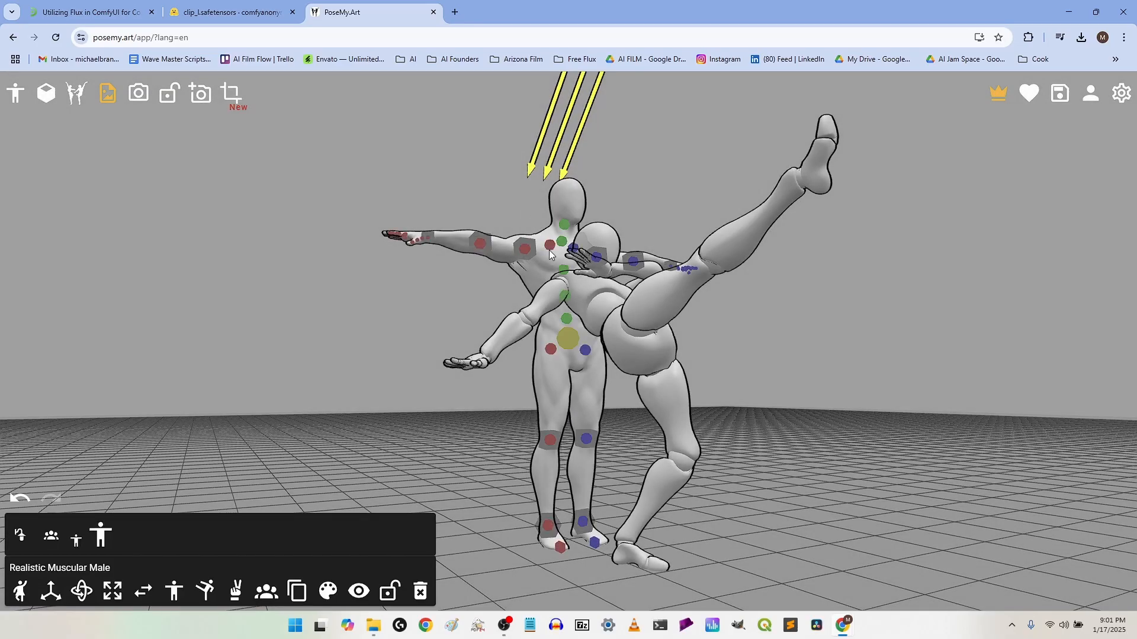
pyautogui.press('Delete')
pyautogui.click(681, 432)
pyautogui.moveTo(681, 450); pyautogui.dragTo(771, 467)
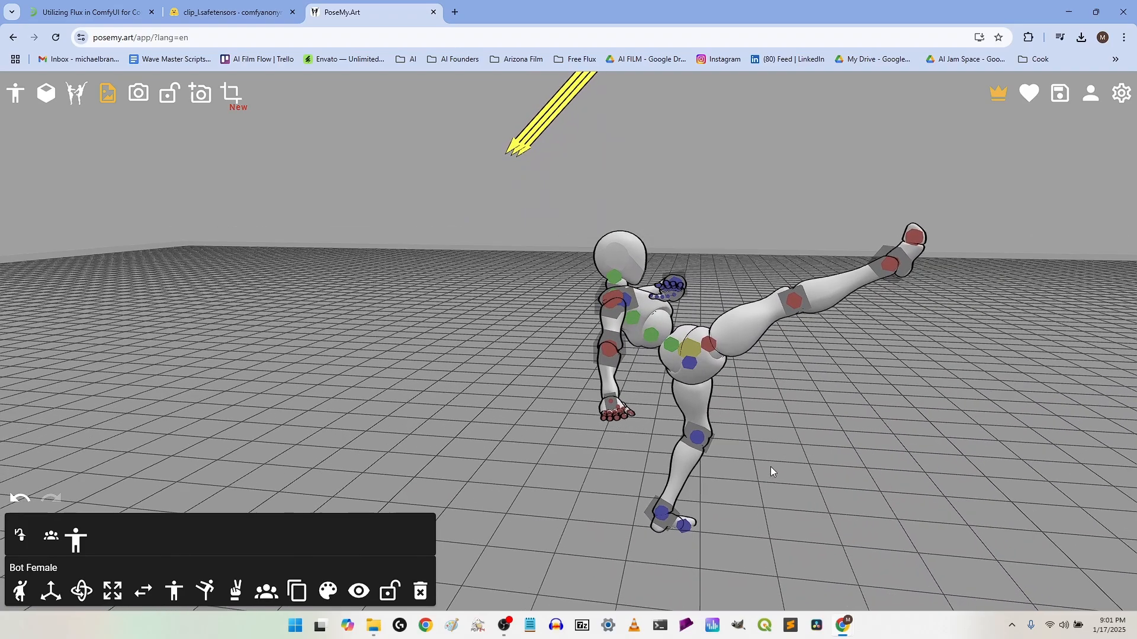
# Step: Frame the whole kicking figure in a 1520 × 698 export area and export its OpenPose with hands
pyautogui.click(231, 93)
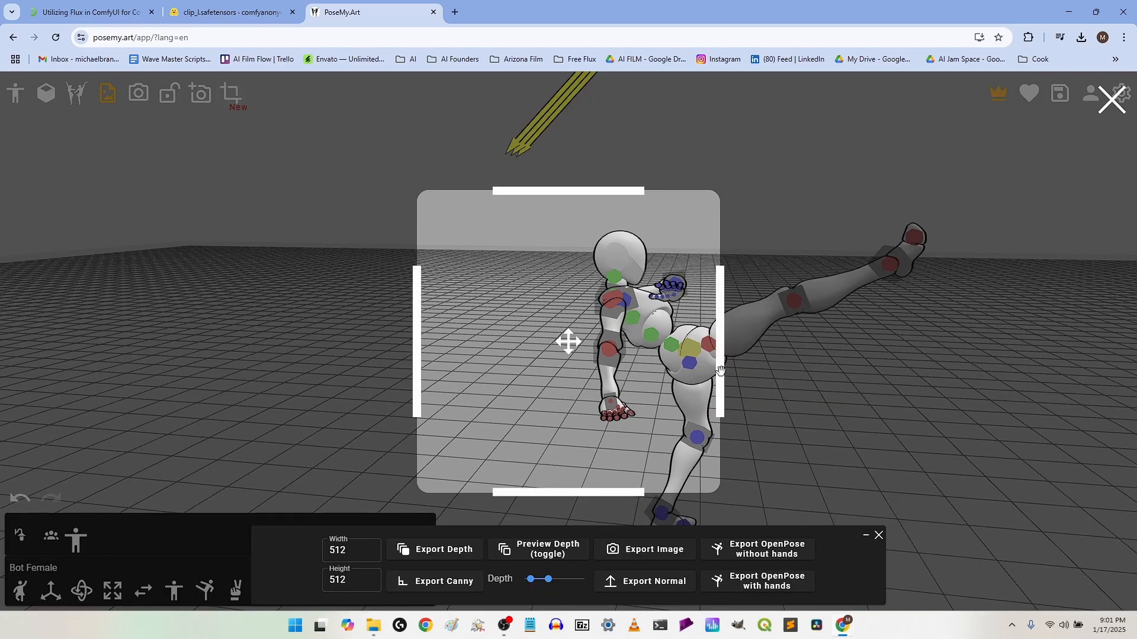
pyautogui.moveTo(720, 371); pyautogui.dragTo(1007, 372)
pyautogui.moveTo(715, 491); pyautogui.dragTo(726, 543)
pyautogui.moveTo(806, 422); pyautogui.dragTo(1129, 368)
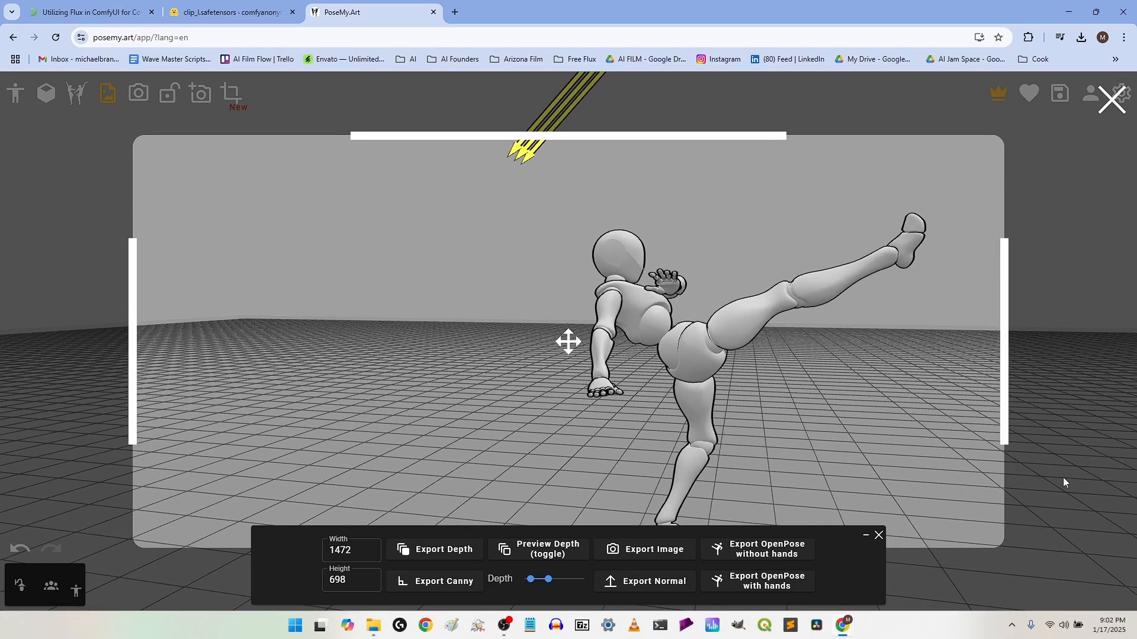
pyautogui.moveTo(1011, 429); pyautogui.dragTo(1020, 431)
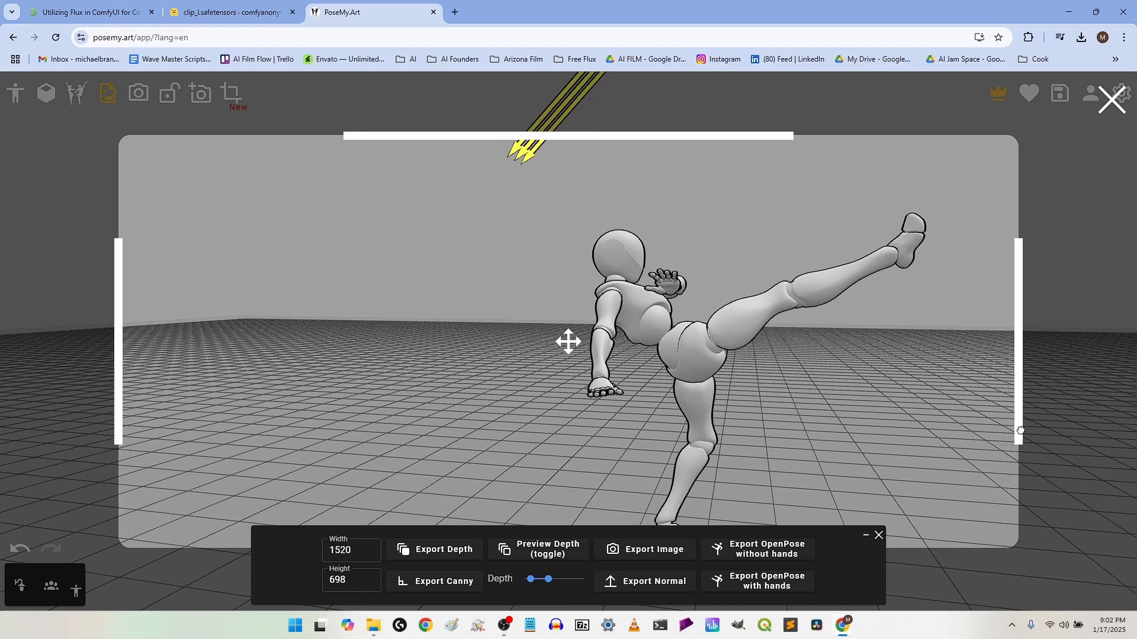
pyautogui.moveTo(568, 342); pyautogui.dragTo(709, 359)
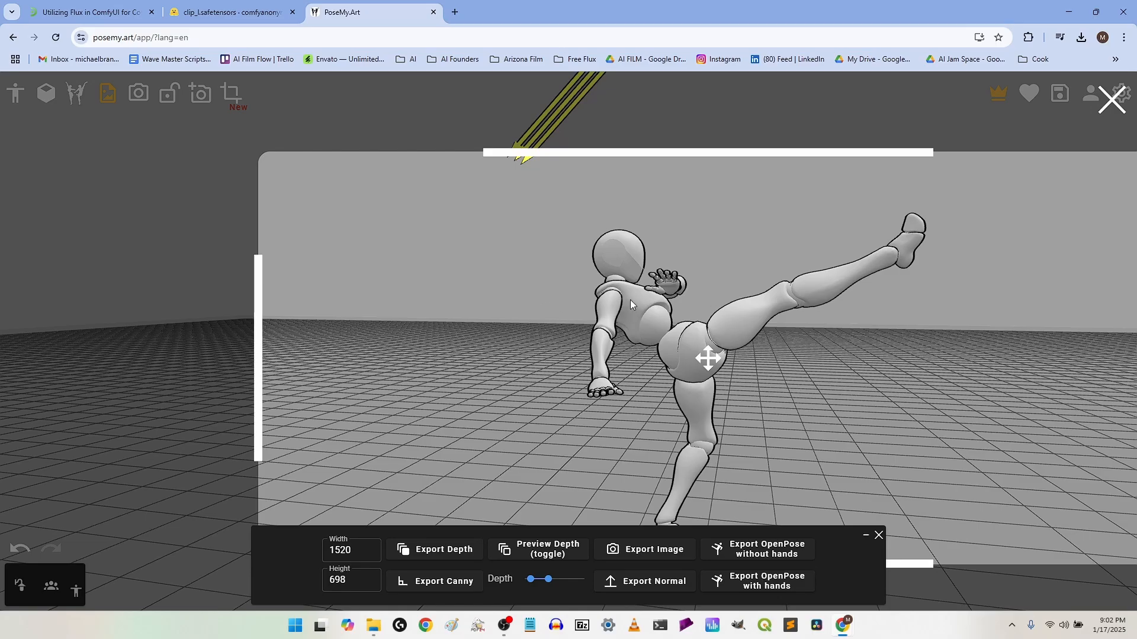
pyautogui.moveTo(749, 398); pyautogui.dragTo(886, 427)
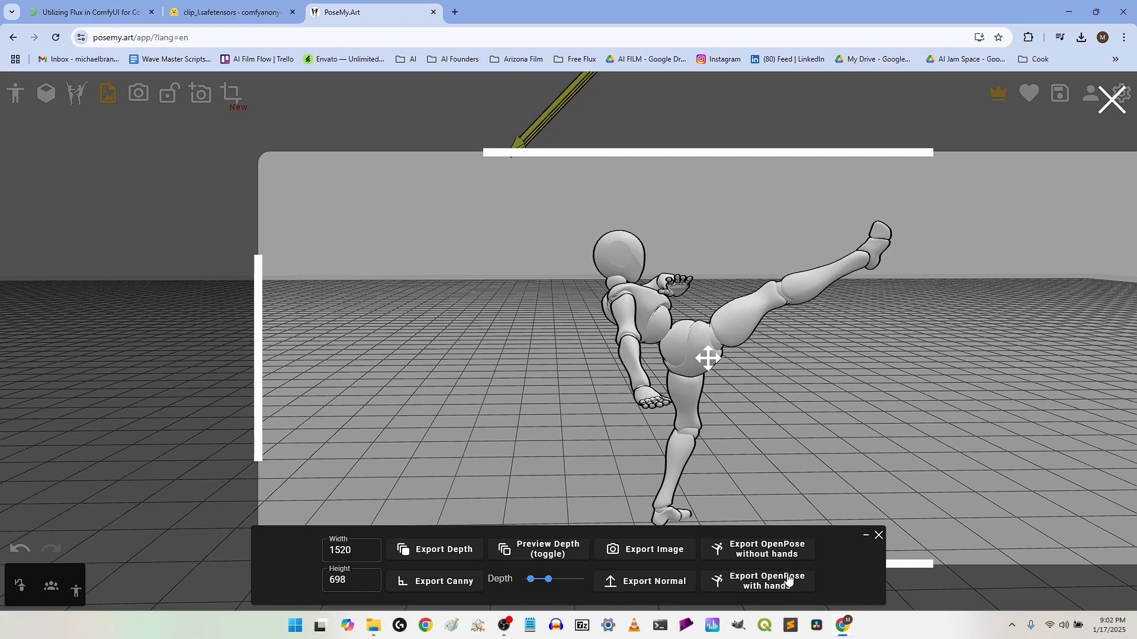
pyautogui.click(773, 585)
# Step: Return to the tutorial and review the One-Time Setup downloads and the recommended machine size for the workflow
pyautogui.click(200, 12)
pyautogui.click(88, 12)
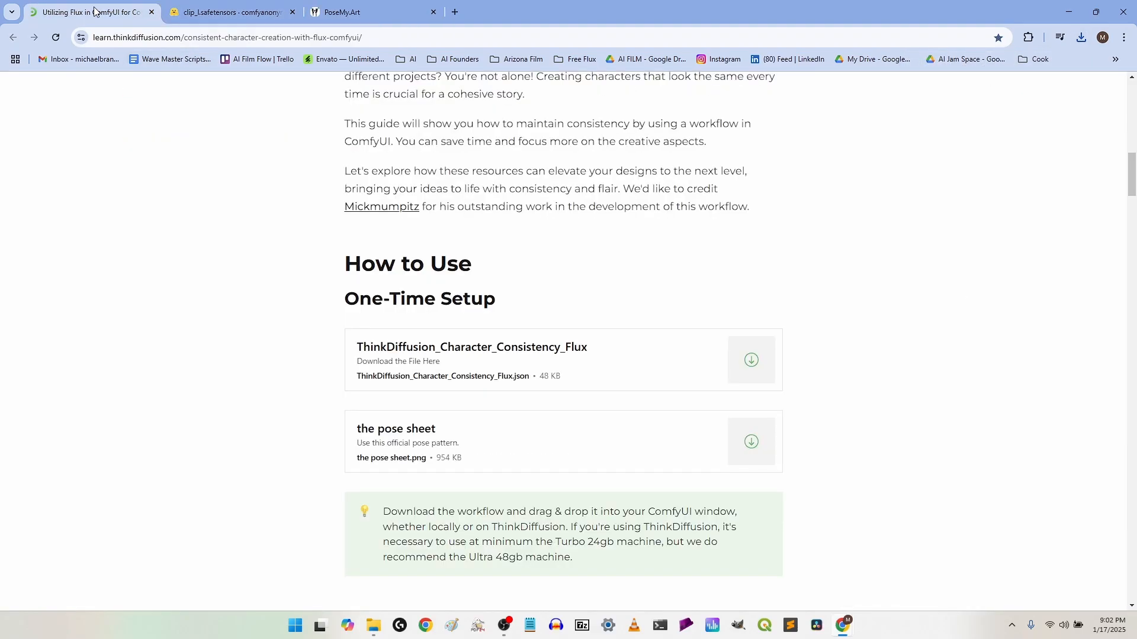
pyautogui.scroll(-3, 489, 429)
pyautogui.scroll(5, 483, 425)
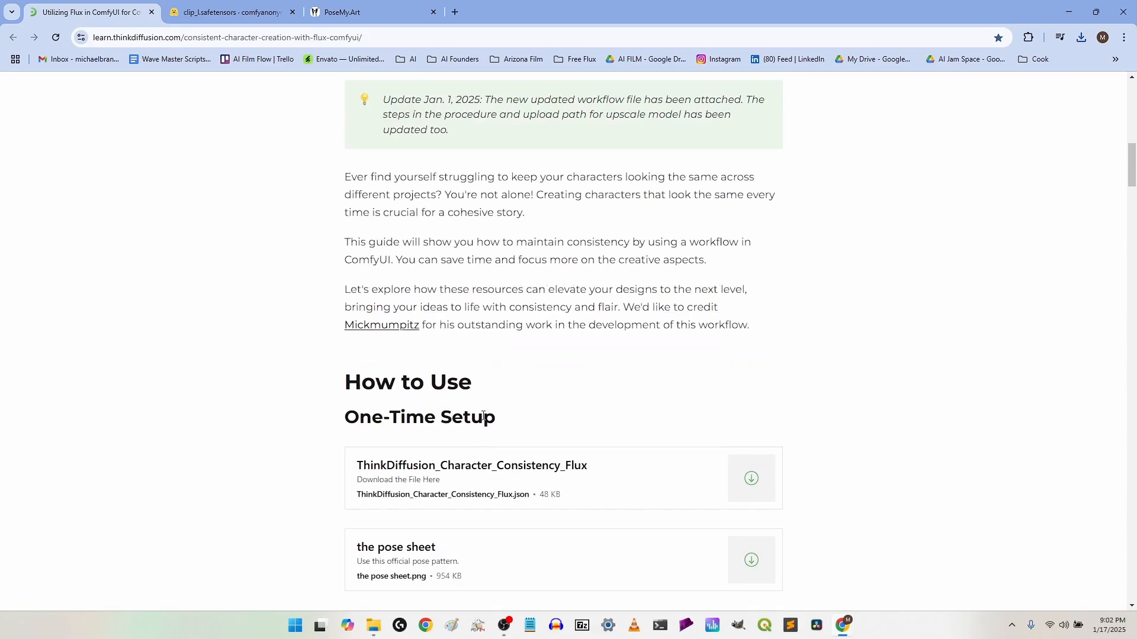
pyautogui.scroll(-3, 482, 417)
pyautogui.scroll(-2, 487, 379)
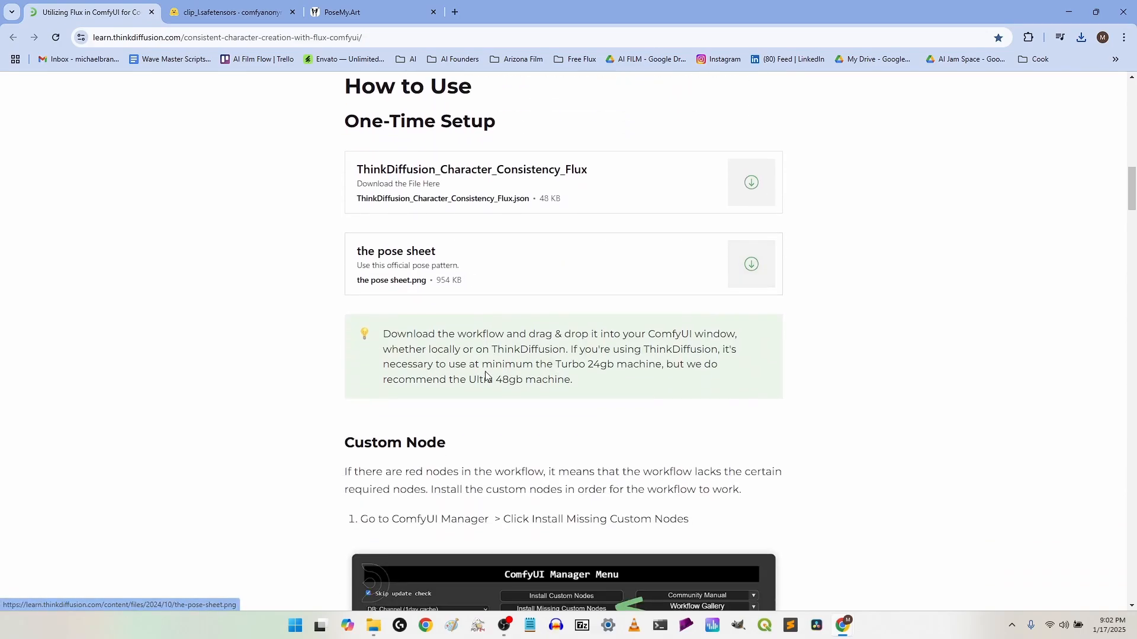
pyautogui.scroll(1, 394, 300)
# Step: Switch to the ThinkDiffusion window, close My Files, and choose Comfy with the Ultra 48GB VRAM machine
pyautogui.hotkey('alt', 'Tab')
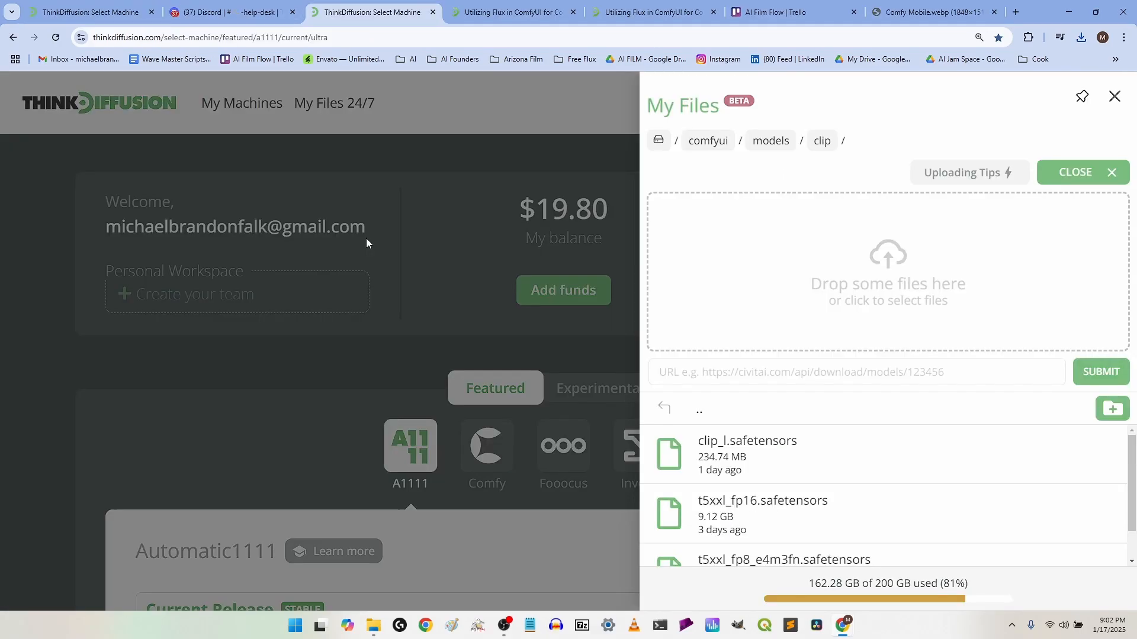
pyautogui.click(454, 125)
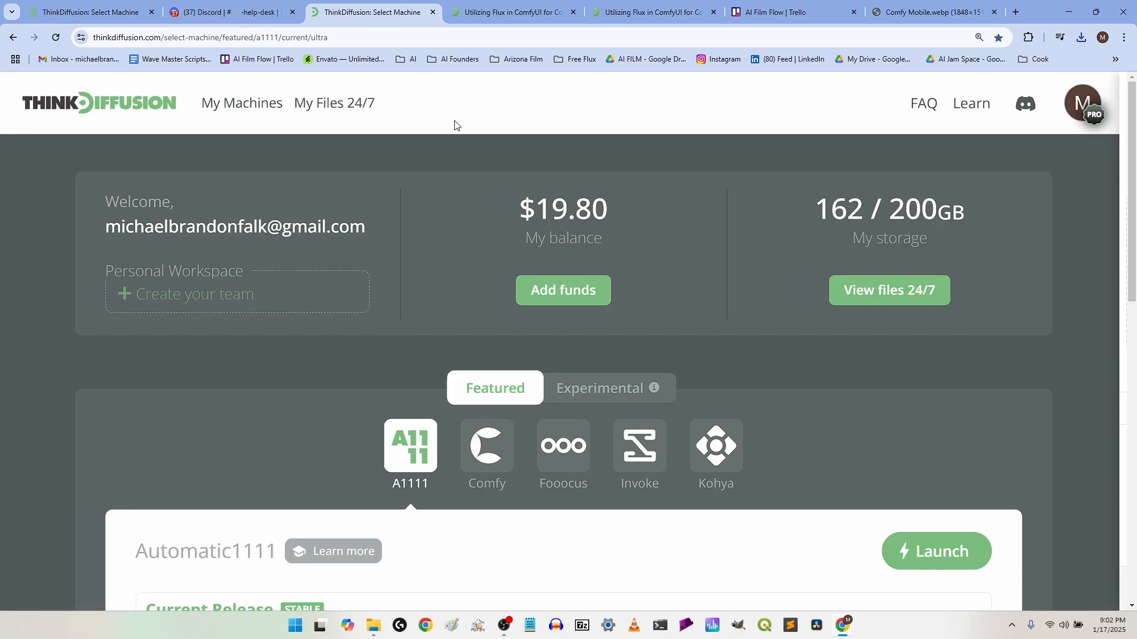
pyautogui.click(497, 456)
pyautogui.scroll(-4, 513, 329)
pyautogui.scroll(-2, 511, 328)
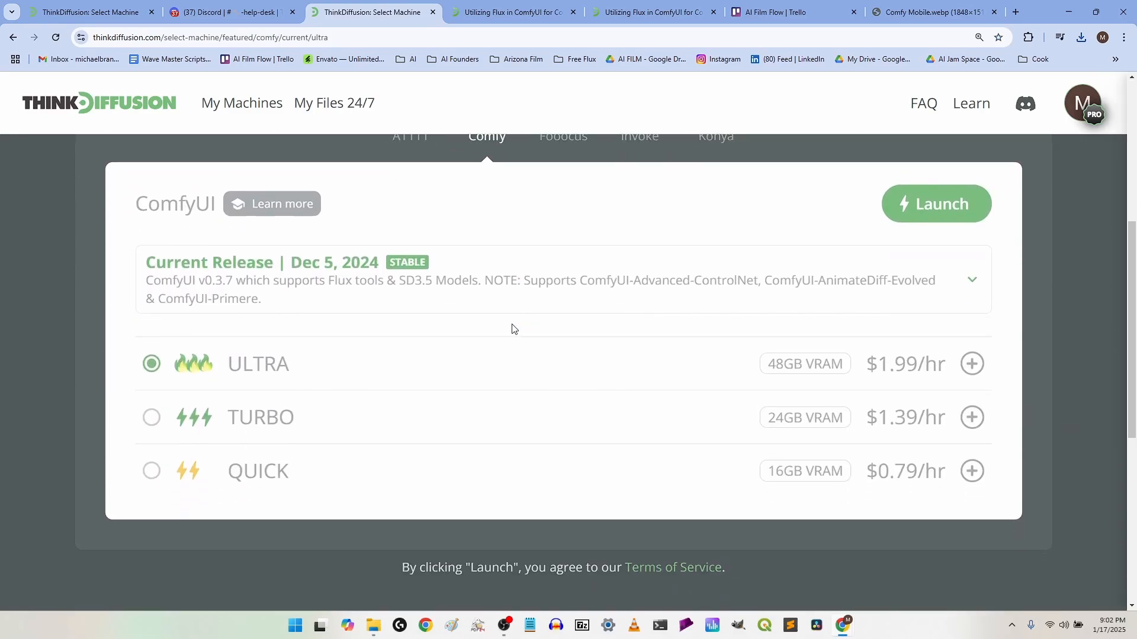
pyautogui.scroll(2, 512, 328)
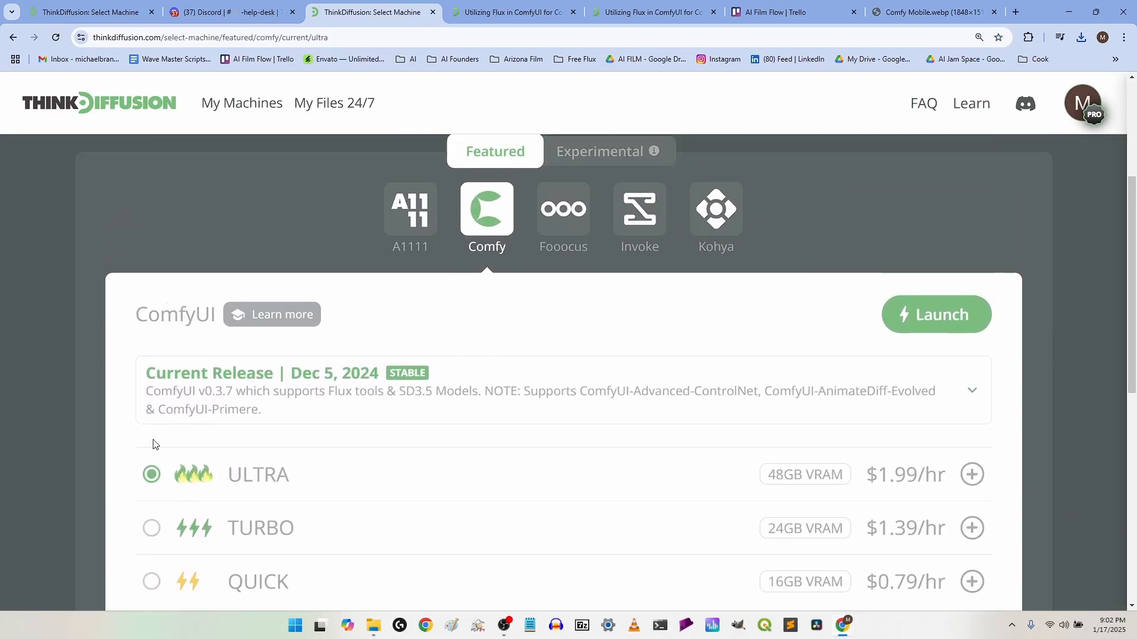
# Step: Launch the Ultra ComfyUI machine with a 1 hour 30 minute auto-stop timer and enable the machine-ready sound
pyautogui.click(955, 314)
pyautogui.scroll(-3, 557, 401)
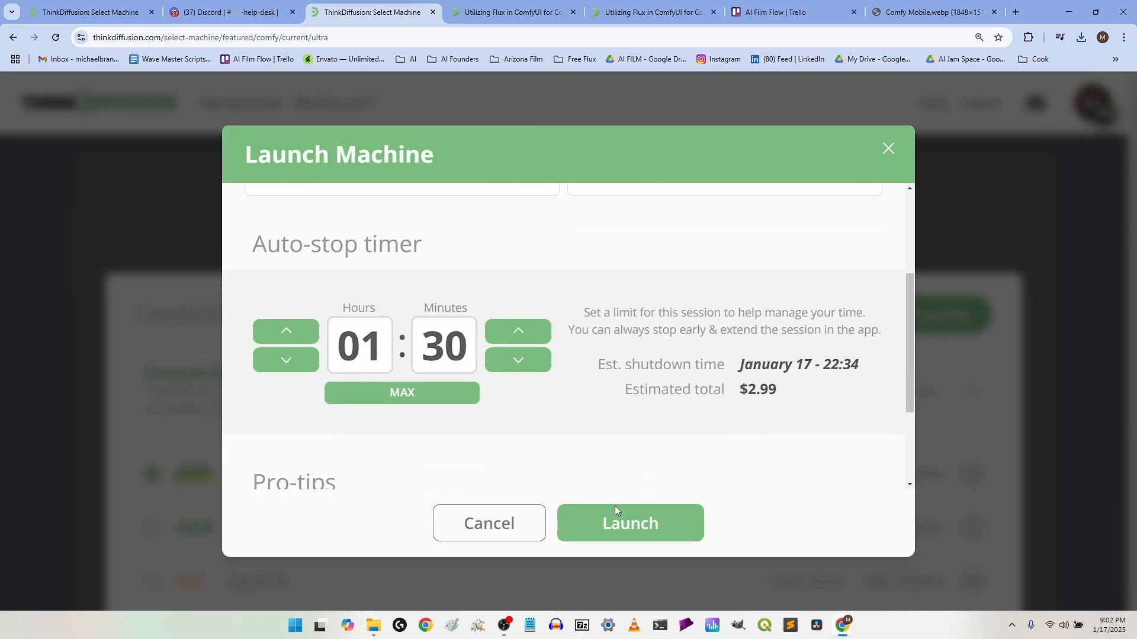
pyautogui.click(615, 508)
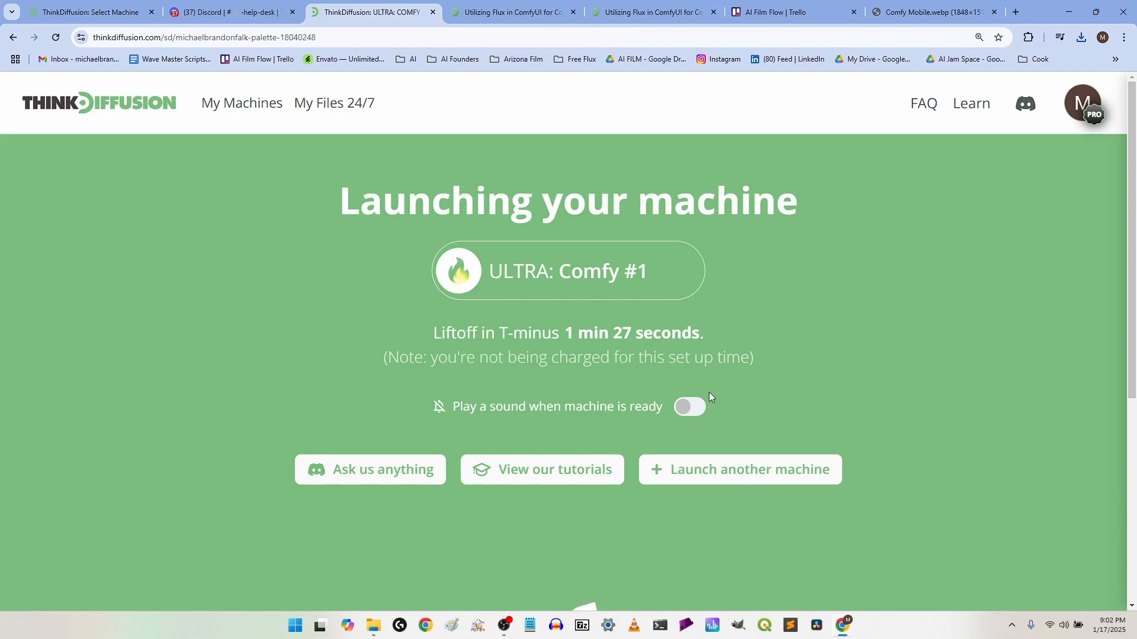
pyautogui.click(696, 405)
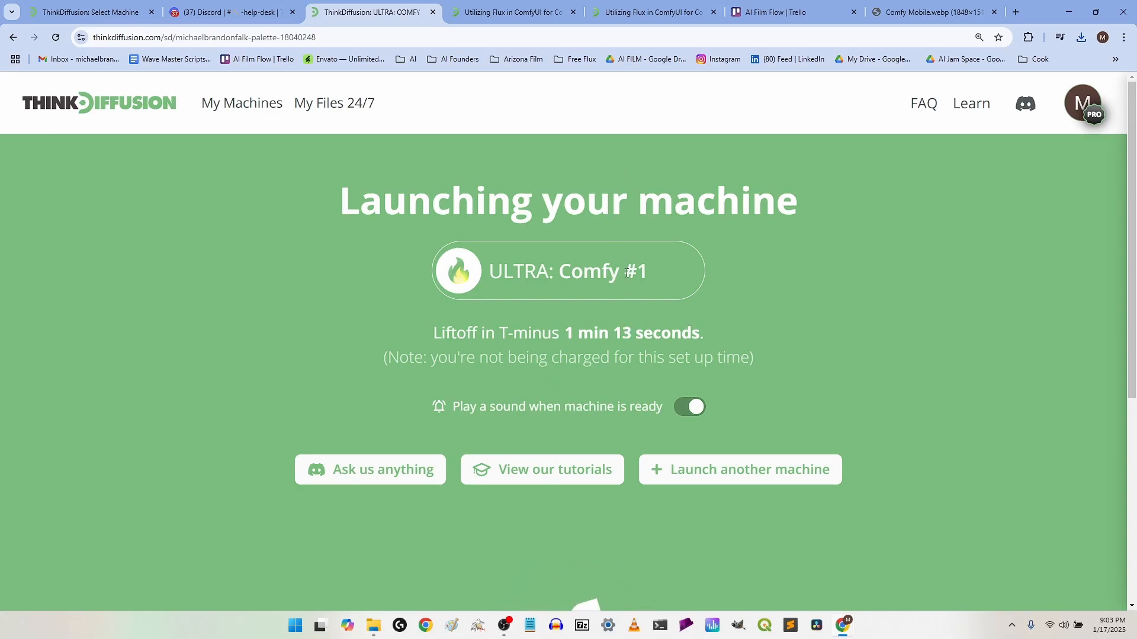
pyautogui.scroll(-5, 525, 313)
pyautogui.scroll(5, 520, 308)
pyautogui.scroll(-5, 349, 357)
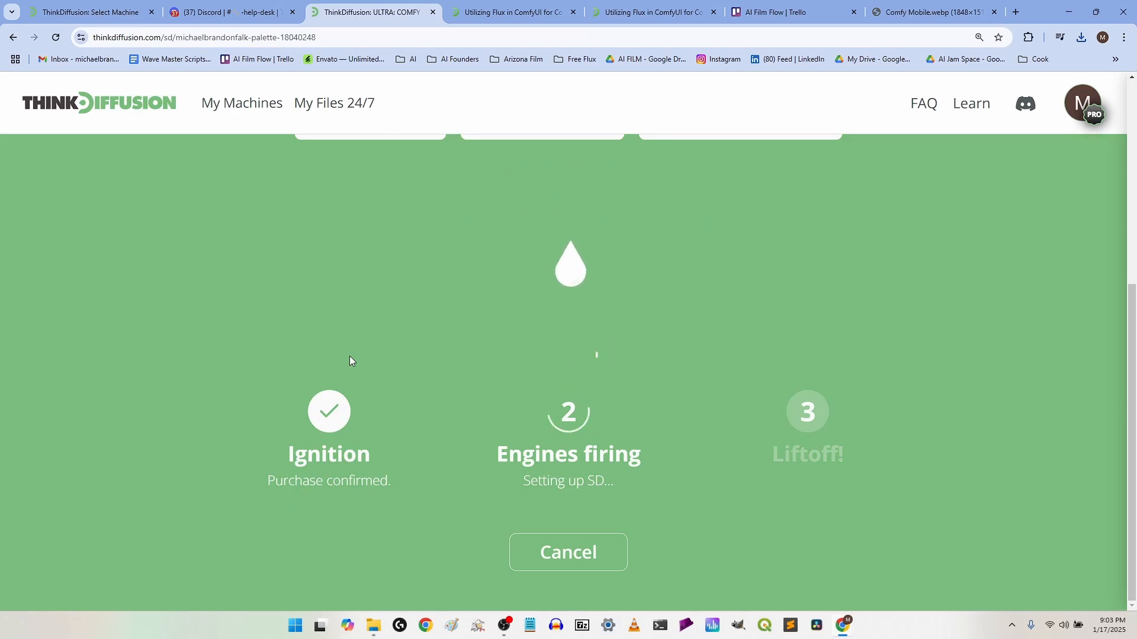
pyautogui.scroll(5, 350, 360)
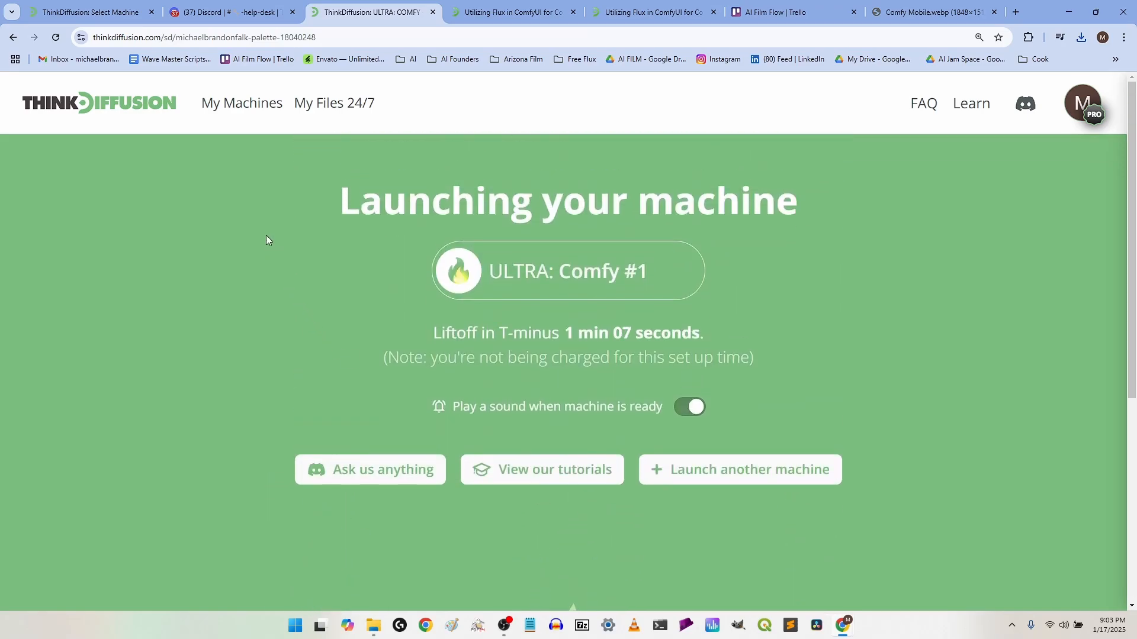
pyautogui.click(74, 12)
pyautogui.click(379, 12)
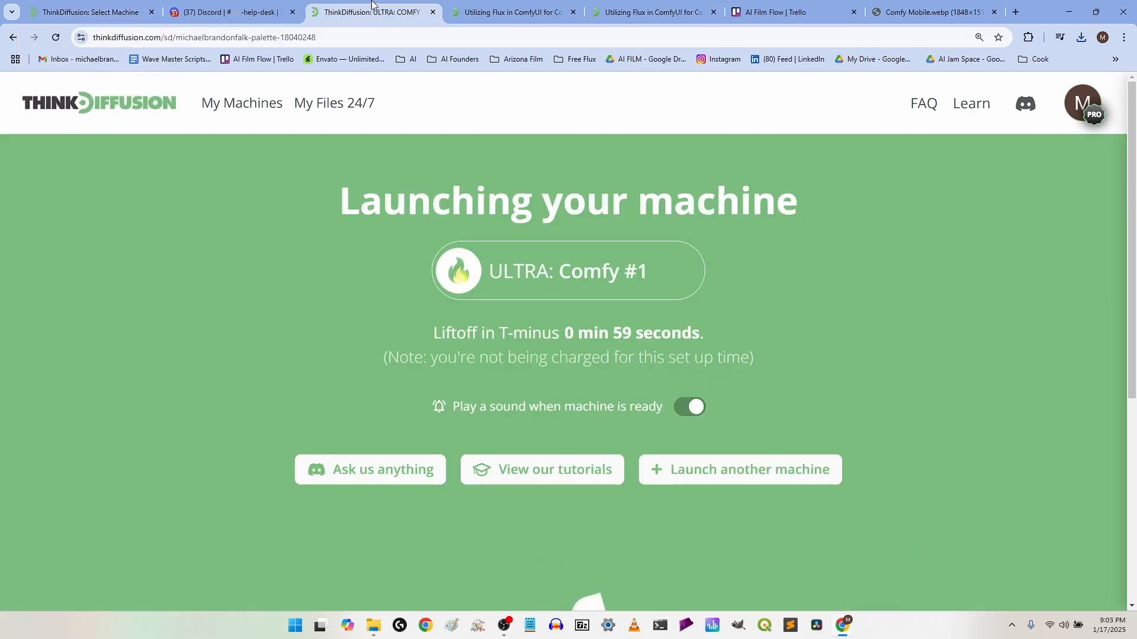
# Step: Browse My Files to the comfyui/models/loras folder and open its upload area
pyautogui.click(59, 5)
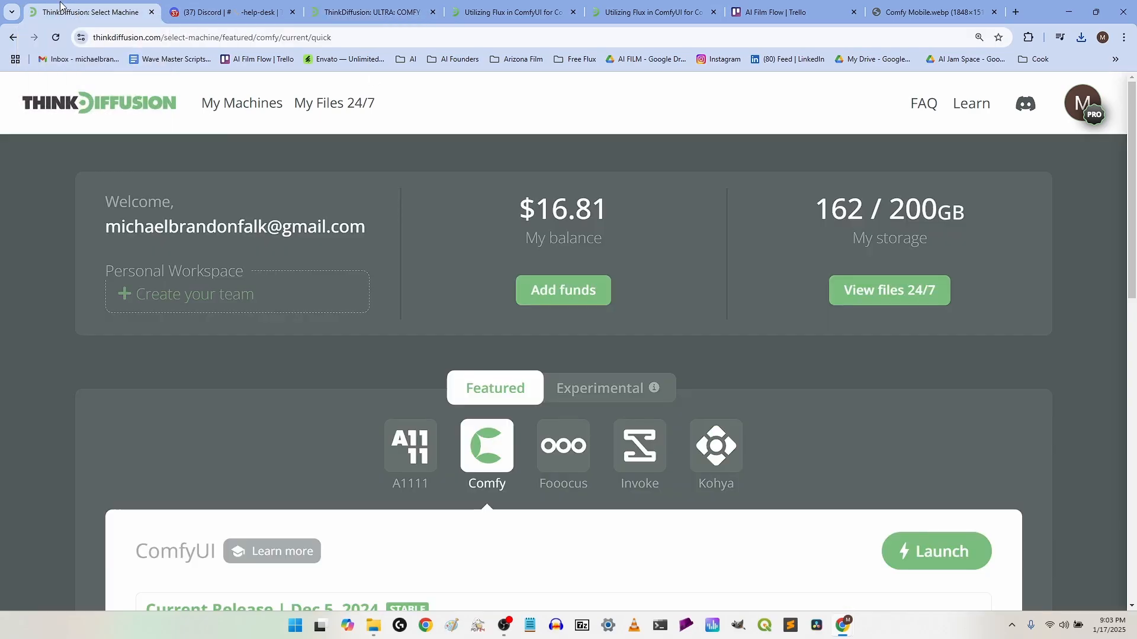
pyautogui.click(333, 98)
pyautogui.scroll(-1, 737, 439)
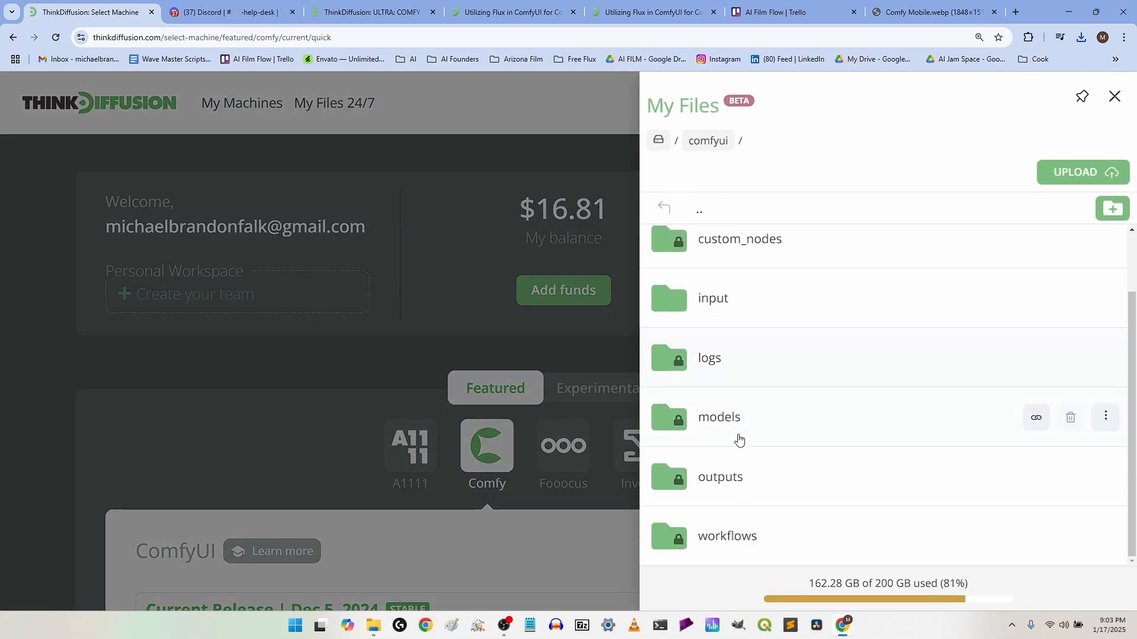
pyautogui.scroll(1, 739, 439)
pyautogui.click(660, 215)
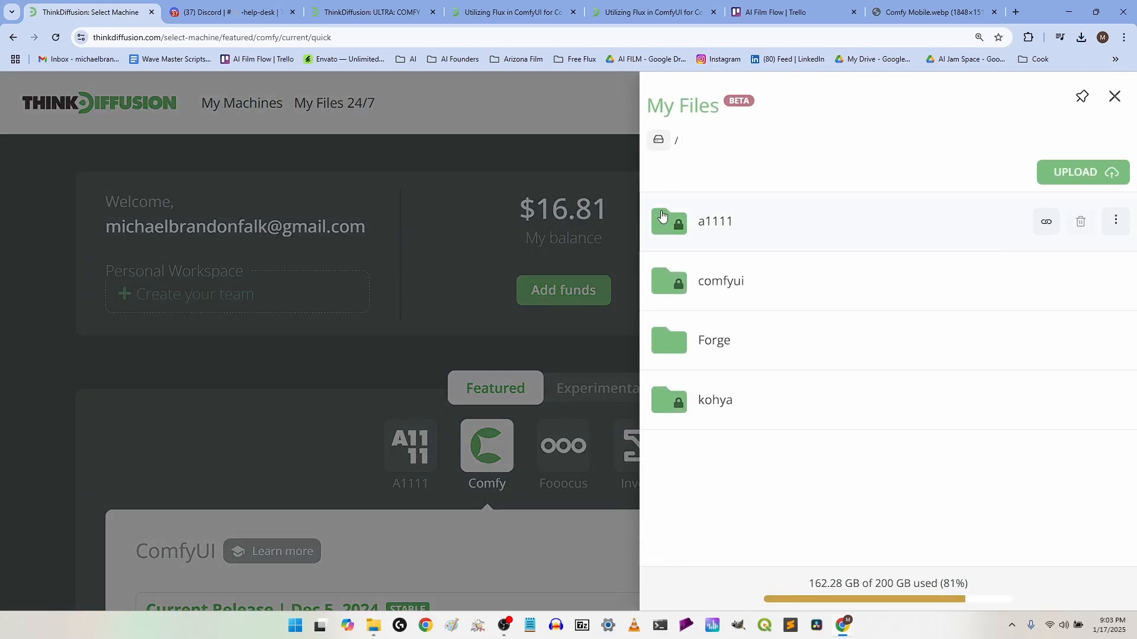
pyautogui.click(716, 286)
pyautogui.scroll(-2, 744, 381)
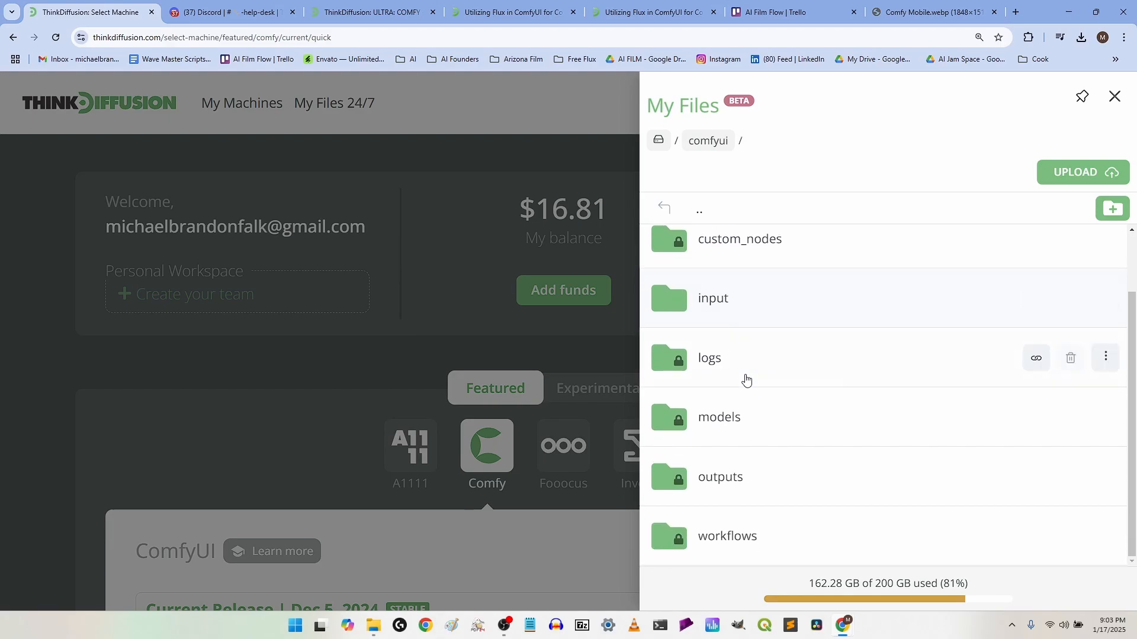
pyautogui.click(759, 437)
pyautogui.scroll(-7, 755, 435)
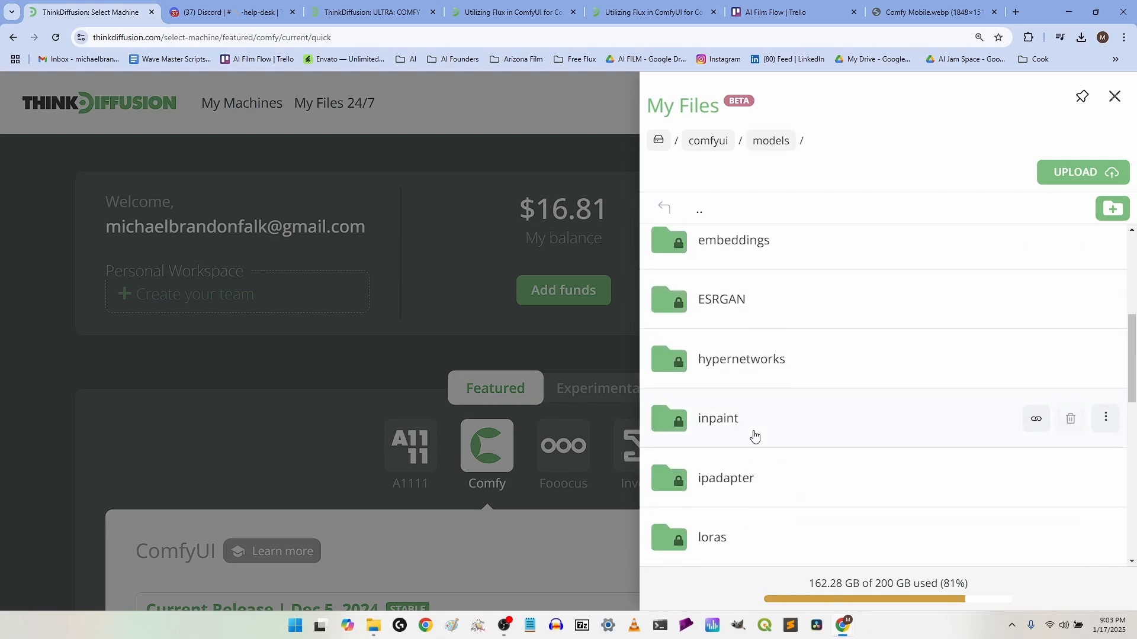
pyautogui.click(731, 362)
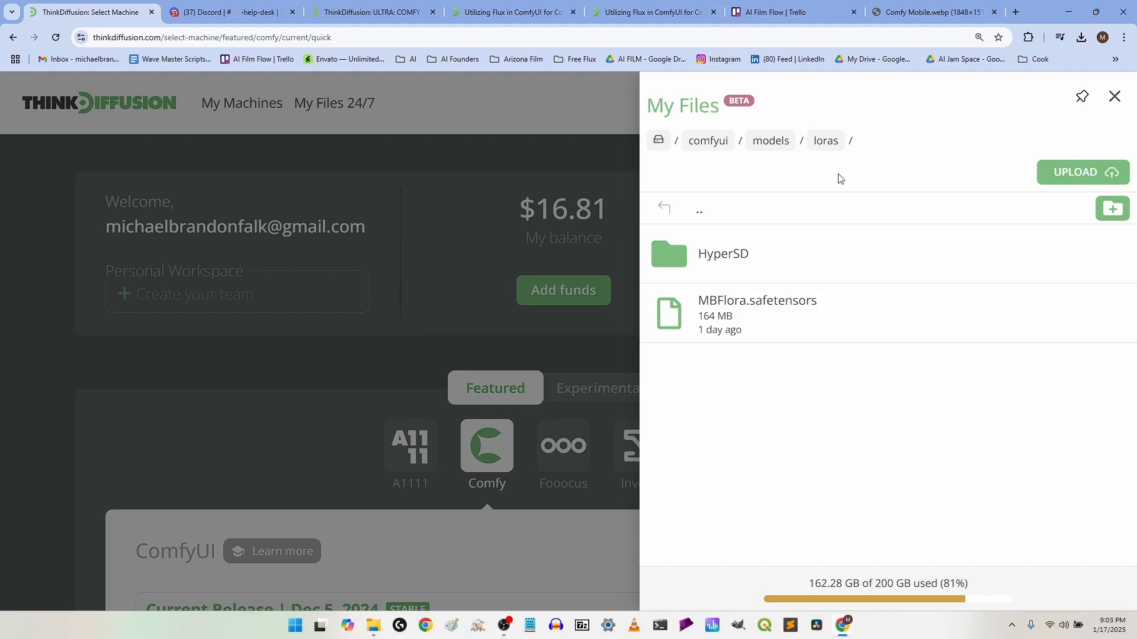
pyautogui.moveTo(731, 317)
pyautogui.click(1082, 173)
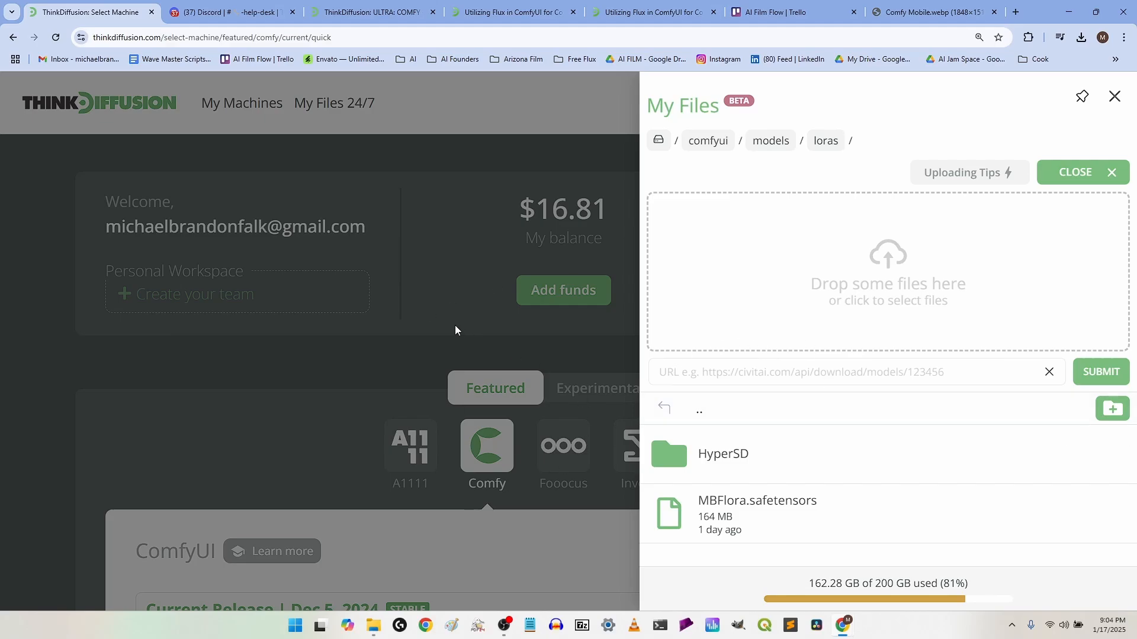
# Step: Close My Files and return to the launching Ultra Comfy machine until it is ready
pyautogui.click(267, 359)
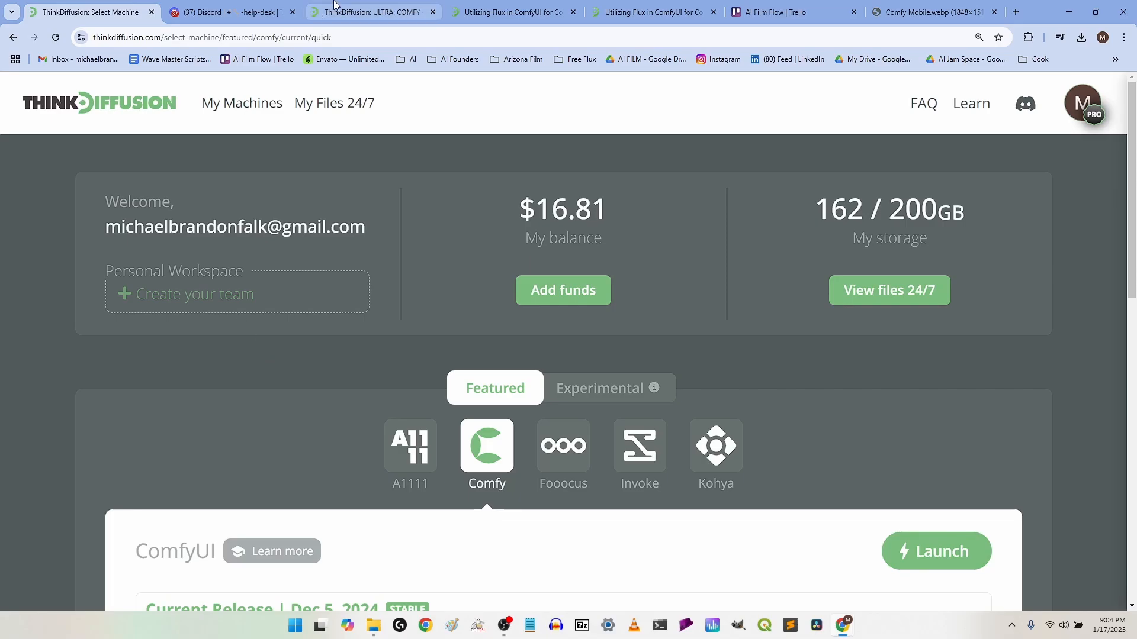
pyautogui.click(357, 12)
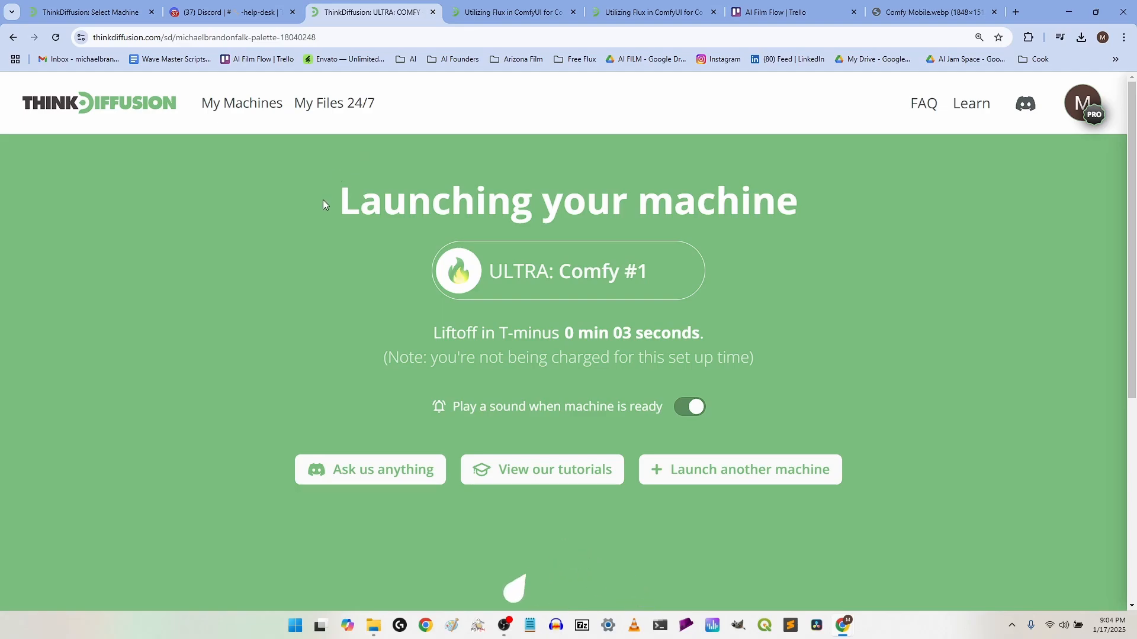
pyautogui.scroll(-2, 360, 275)
pyautogui.scroll(2, 359, 275)
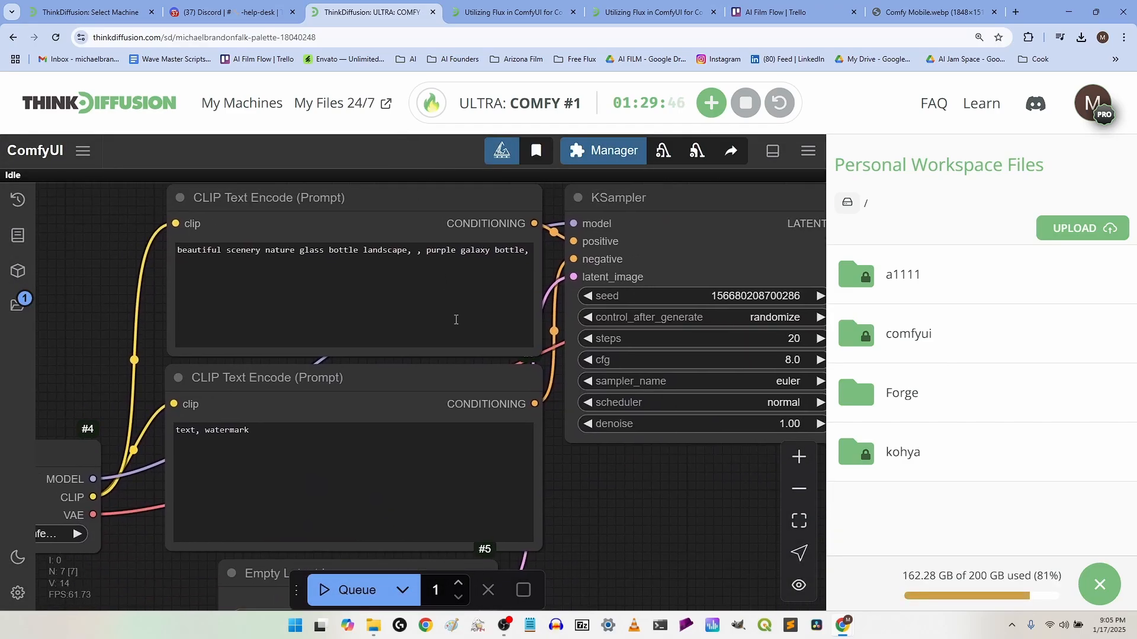
# Step: Load ThinkDiffusion_Character_Consistency_Flux.json from the AI\Workflows\new folder onto the ComfyUI canvas
pyautogui.scroll(-7, 599, 469)
pyautogui.moveTo(600, 470); pyautogui.dragTo(473, 415)
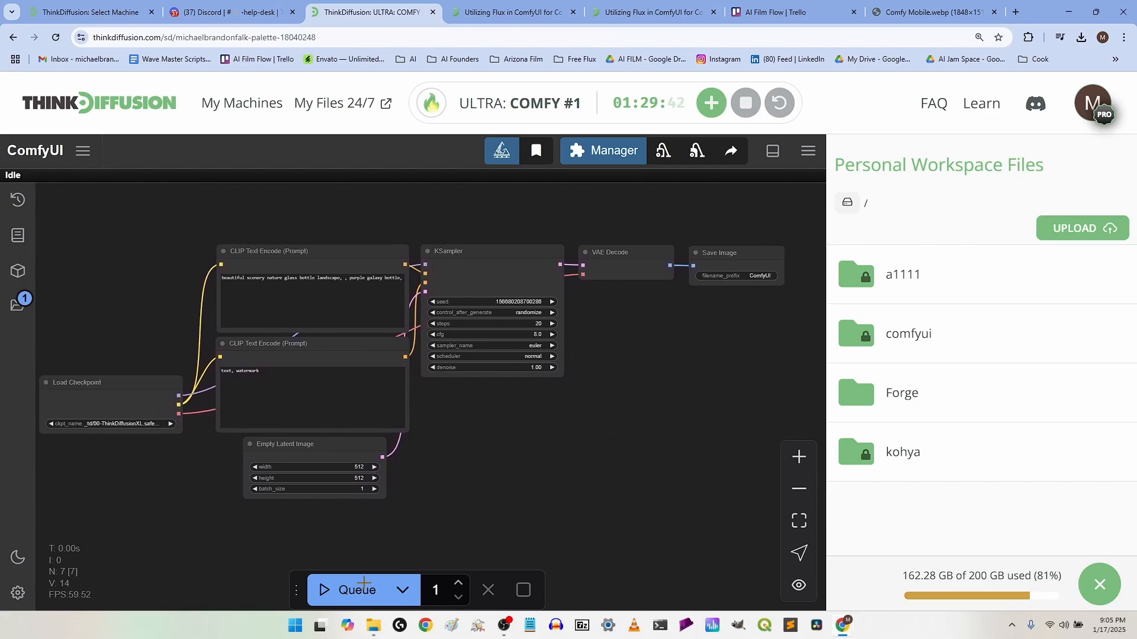
pyautogui.click(373, 626)
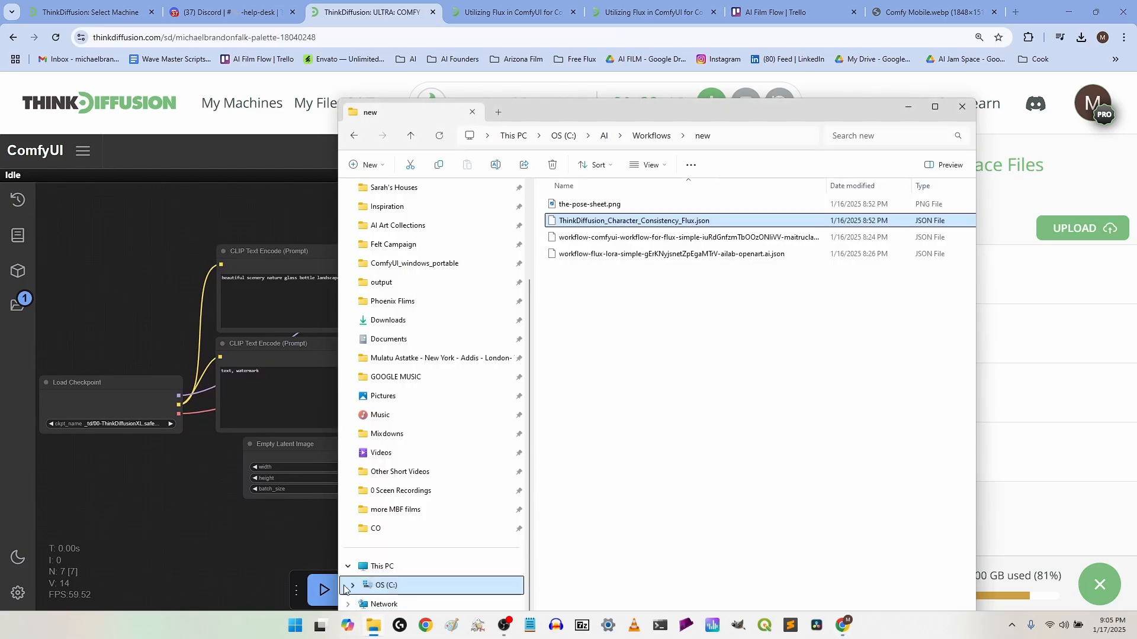
pyautogui.click(613, 457)
pyautogui.moveTo(534, 112); pyautogui.dragTo(714, 122)
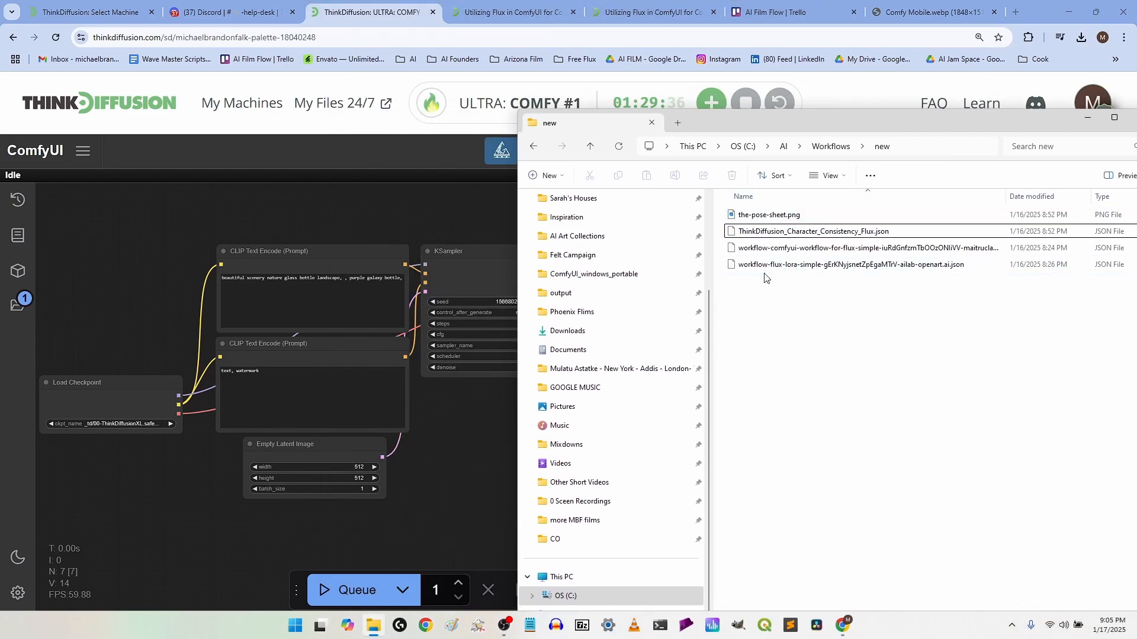
pyautogui.click(762, 235)
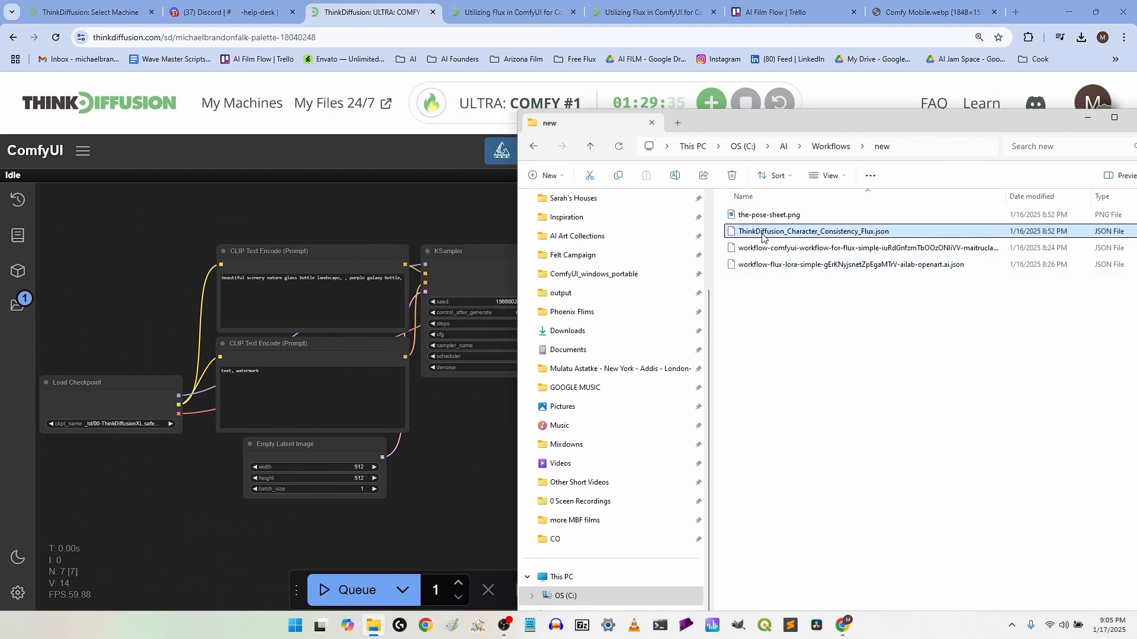
pyautogui.click(838, 502)
pyautogui.moveTo(737, 236); pyautogui.dragTo(163, 290)
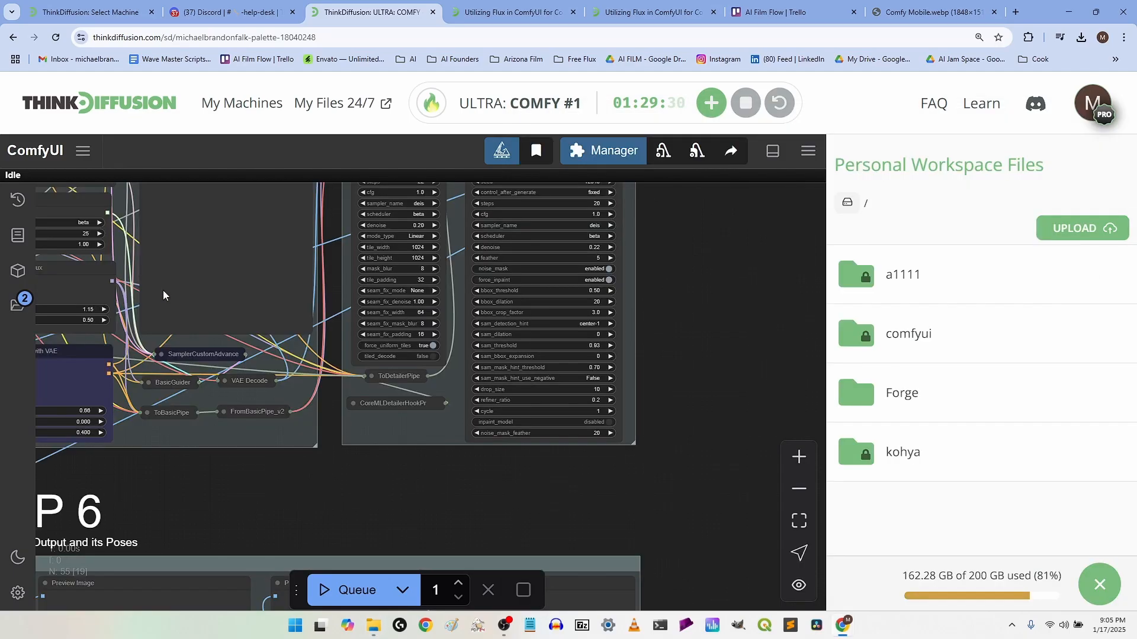
# Step: Look over the workflow's Step 1 to Step 6 groups and check the ComfyUI Manager's options for custom nodes
pyautogui.scroll(-5, 360, 397)
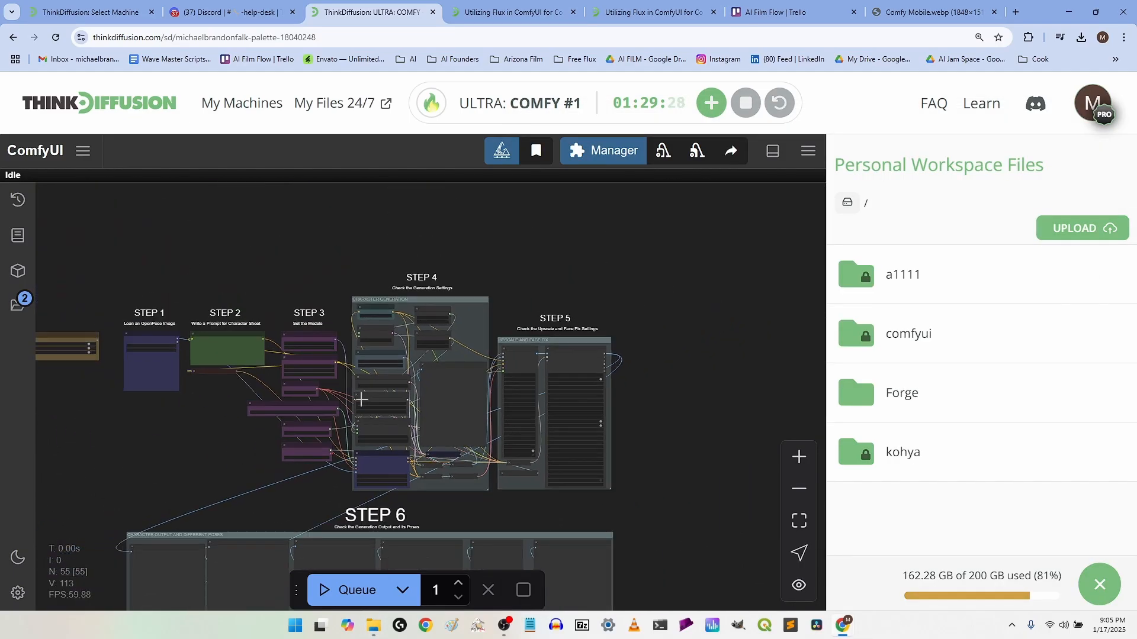
pyautogui.moveTo(233, 447); pyautogui.dragTo(320, 383)
pyautogui.scroll(5, 406, 388)
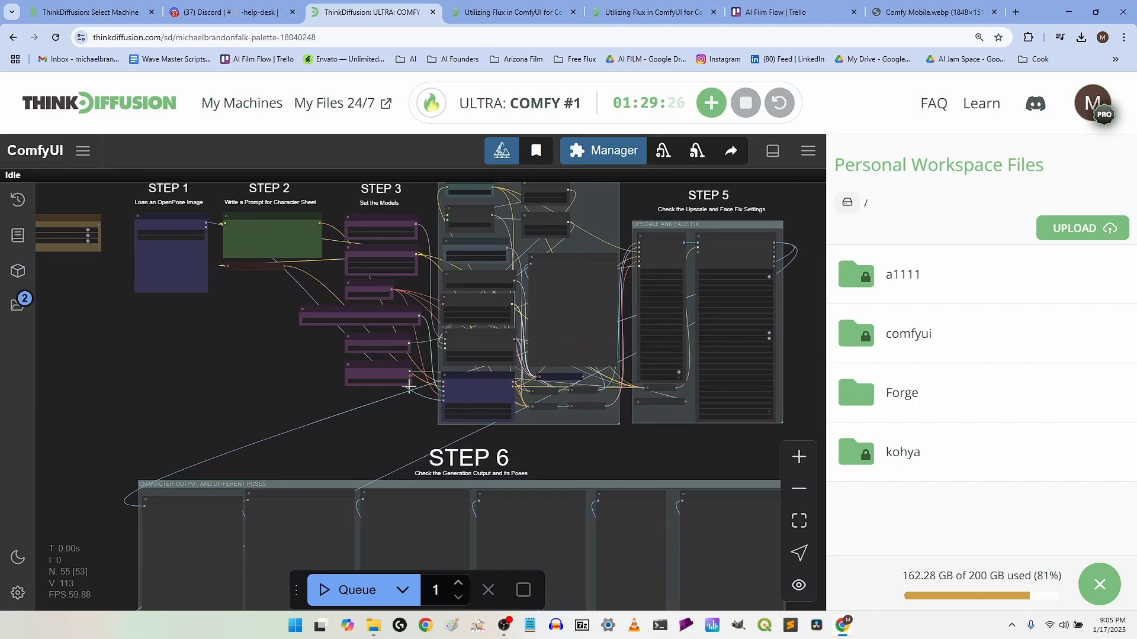
pyautogui.scroll(-3, 406, 391)
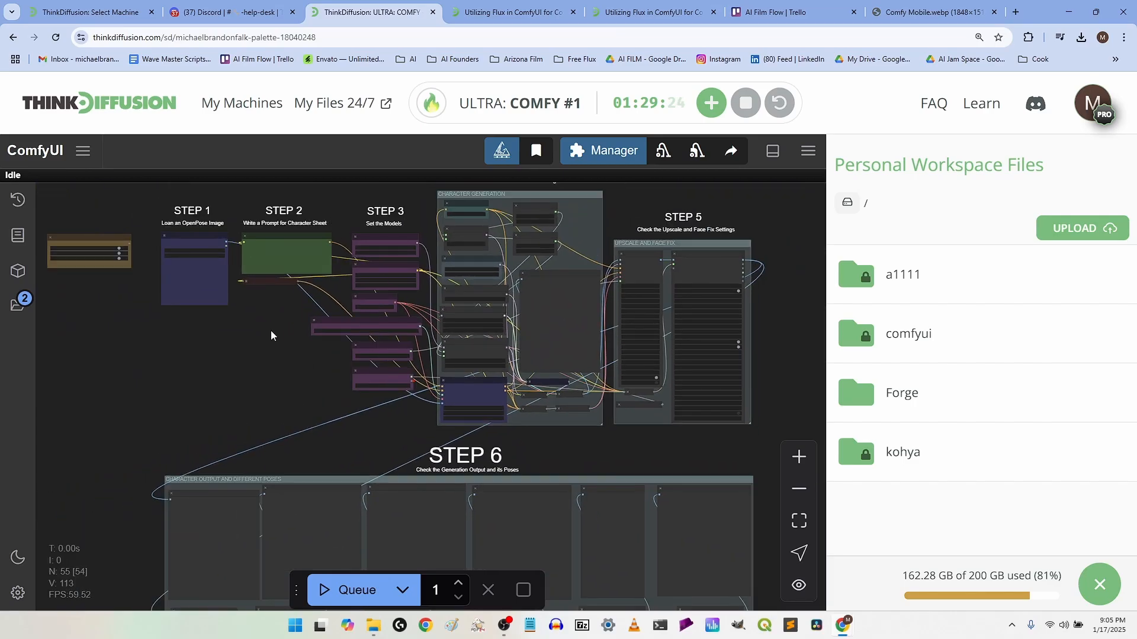
pyautogui.moveTo(271, 336); pyautogui.dragTo(327, 385)
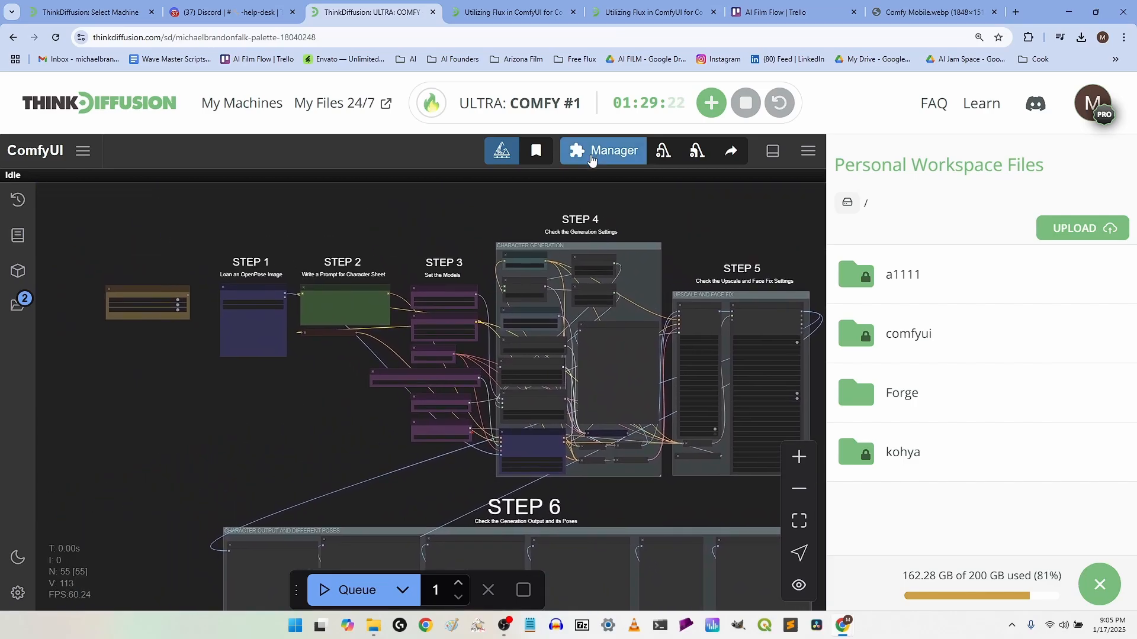
pyautogui.click(591, 154)
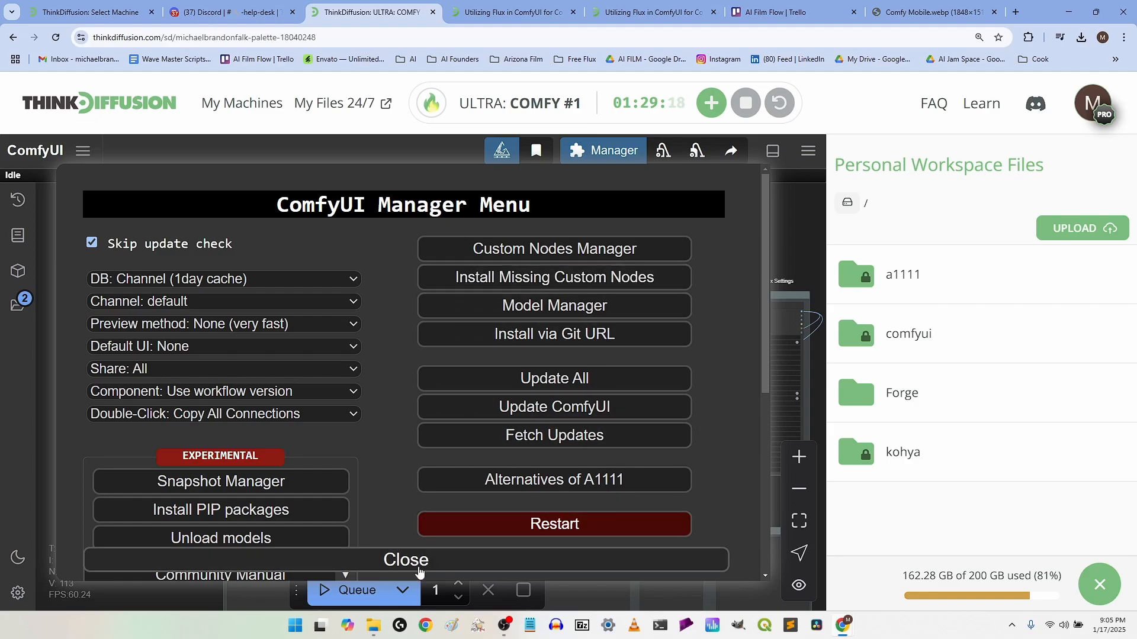
pyautogui.click(423, 560)
# Step: Upload the-pose-sheet.png from the Workflows\new folder into the Step 1 Load Image node
pyautogui.scroll(5, 292, 305)
pyautogui.scroll(5, 293, 304)
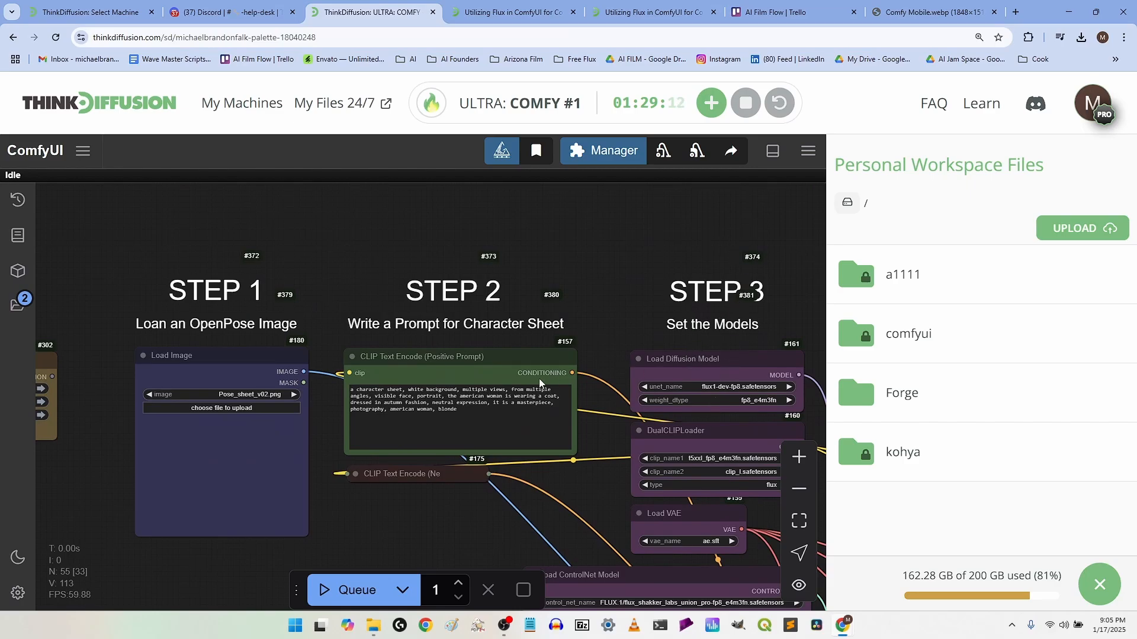
pyautogui.moveTo(318, 279); pyautogui.dragTo(550, 211)
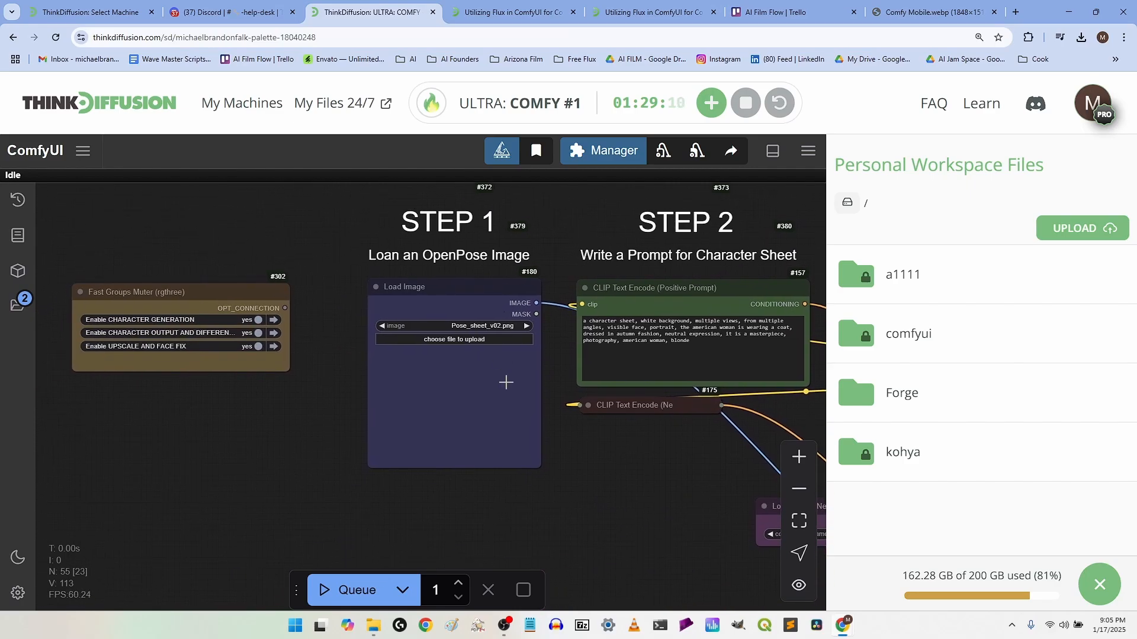
pyautogui.moveTo(533, 445); pyautogui.dragTo(436, 409)
pyautogui.scroll(2, 355, 284)
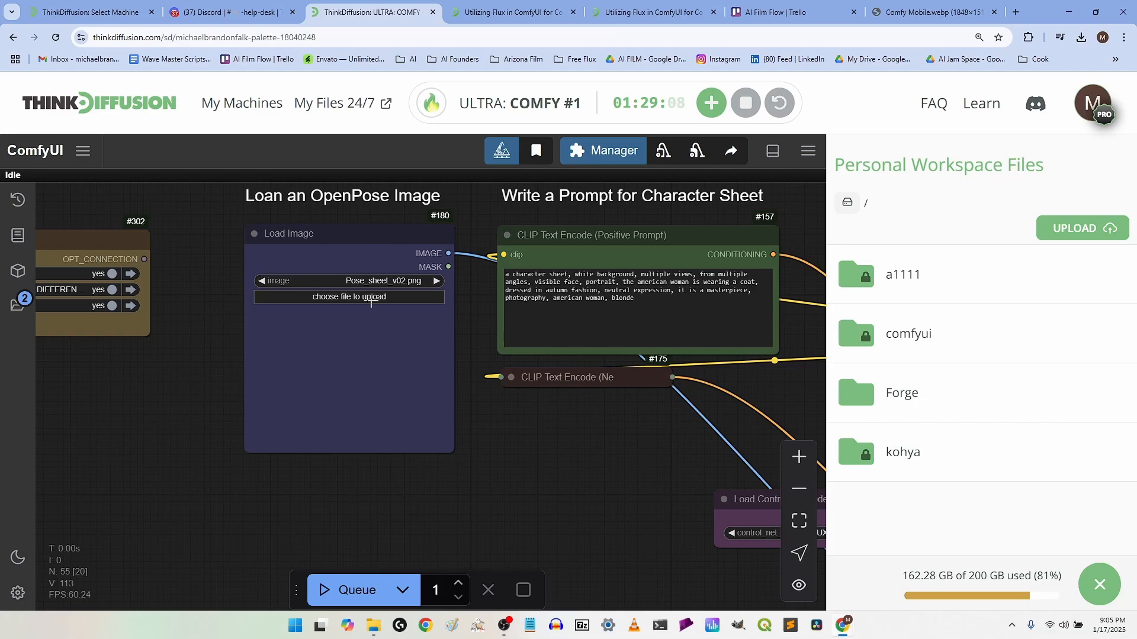
pyautogui.click(372, 298)
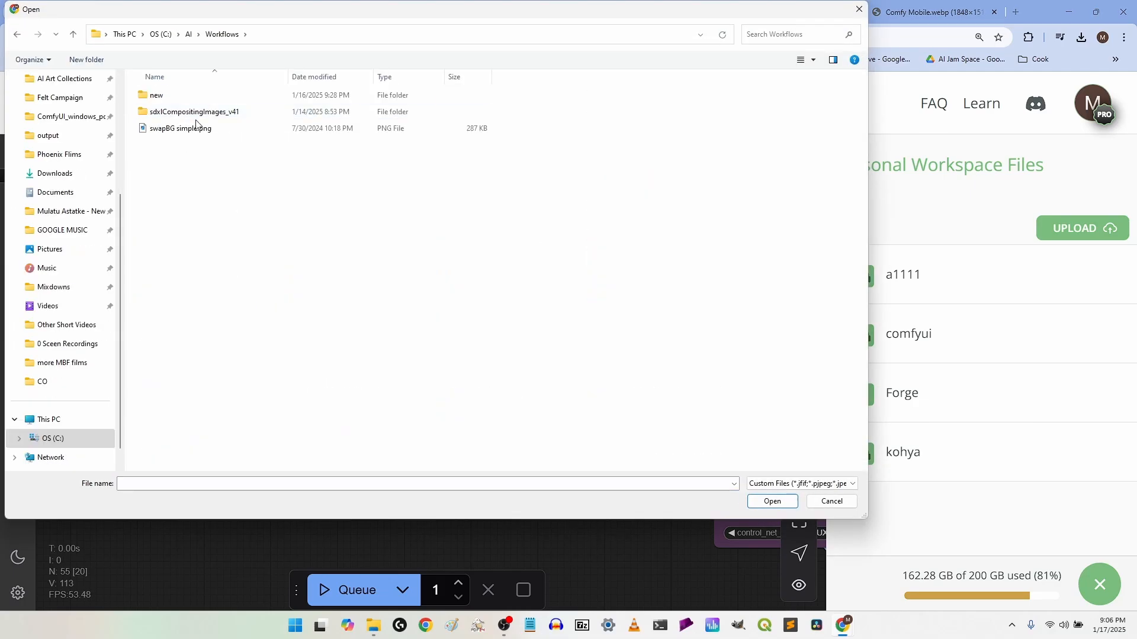
pyautogui.doubleClick(180, 96)
pyautogui.click(184, 110)
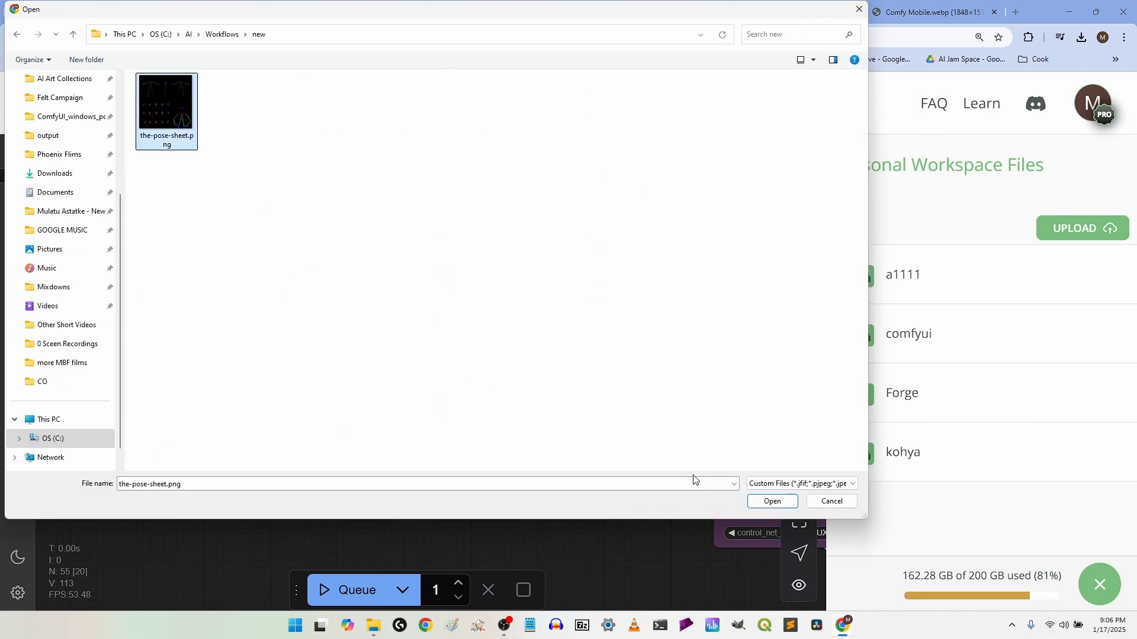
pyautogui.click(766, 502)
pyautogui.moveTo(484, 440); pyautogui.dragTo(355, 487)
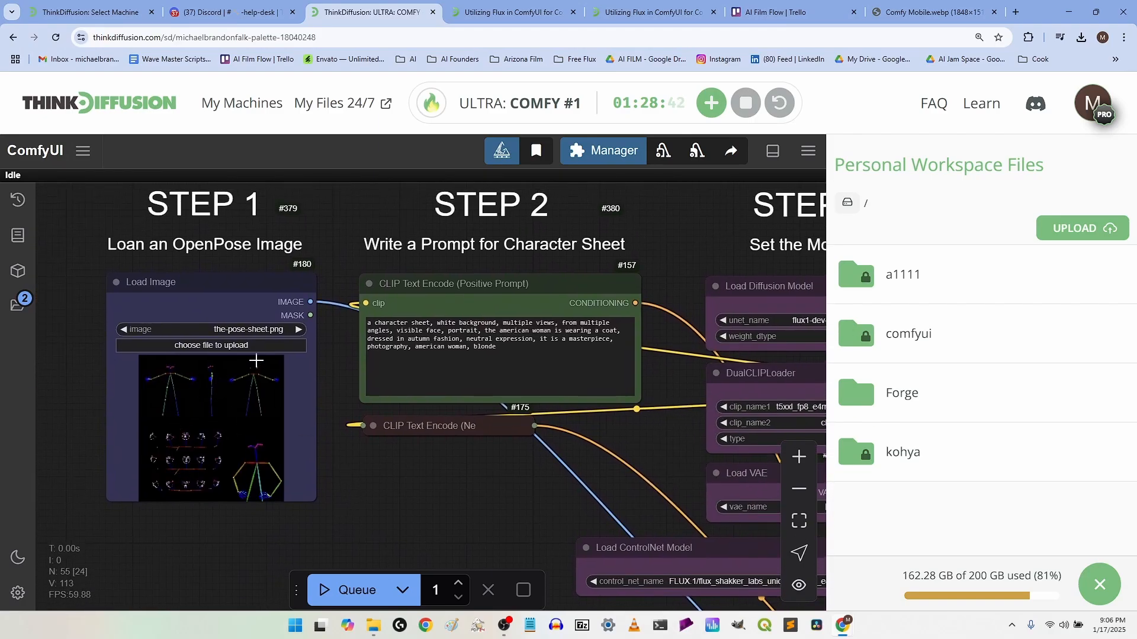
# Step: Enlarge the browser page around the Step 2 positive prompt and hide the Personal Workspace Files panel
pyautogui.click(438, 329)
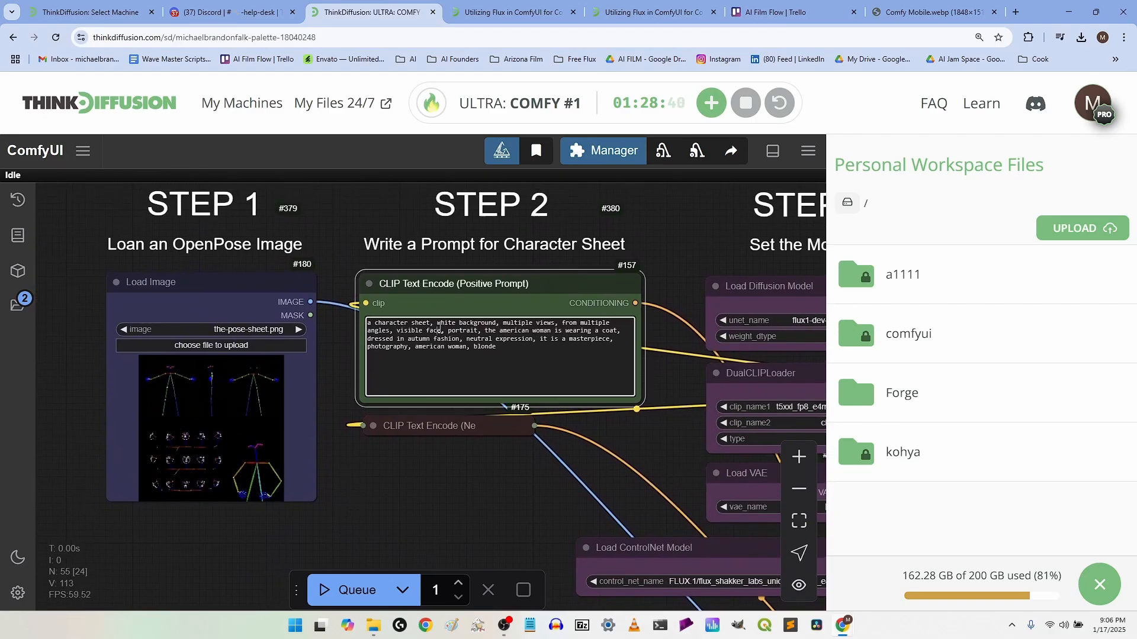
pyautogui.moveTo(500, 331); pyautogui.dragTo(523, 330)
pyautogui.click(502, 331)
pyautogui.hotkey('ctrl', '+')
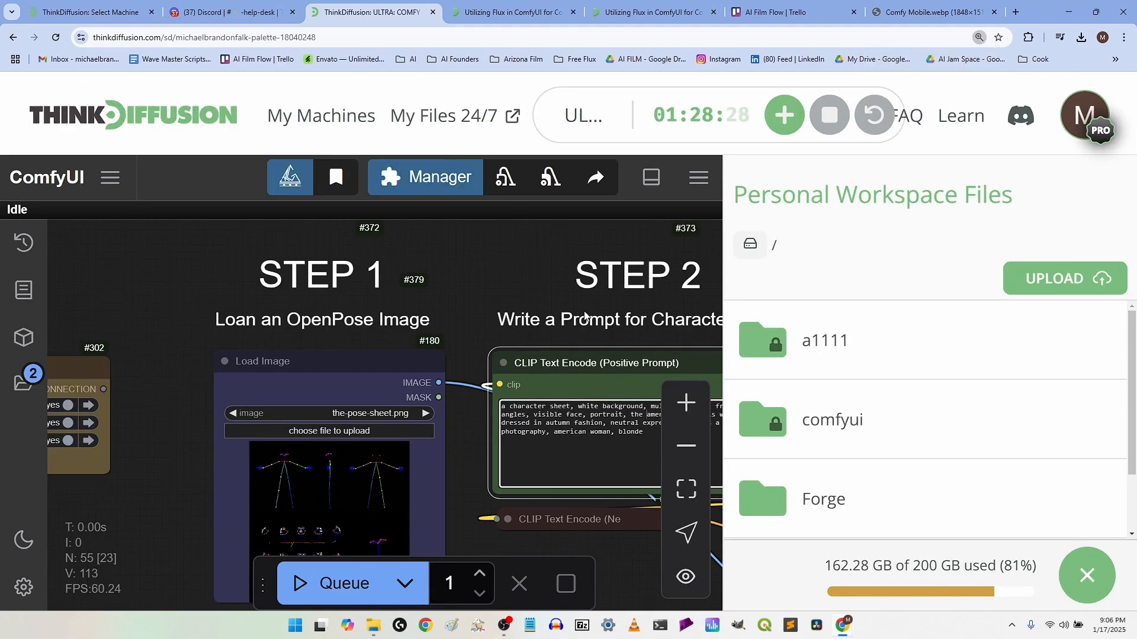
pyautogui.moveTo(585, 315); pyautogui.dragTo(363, 272)
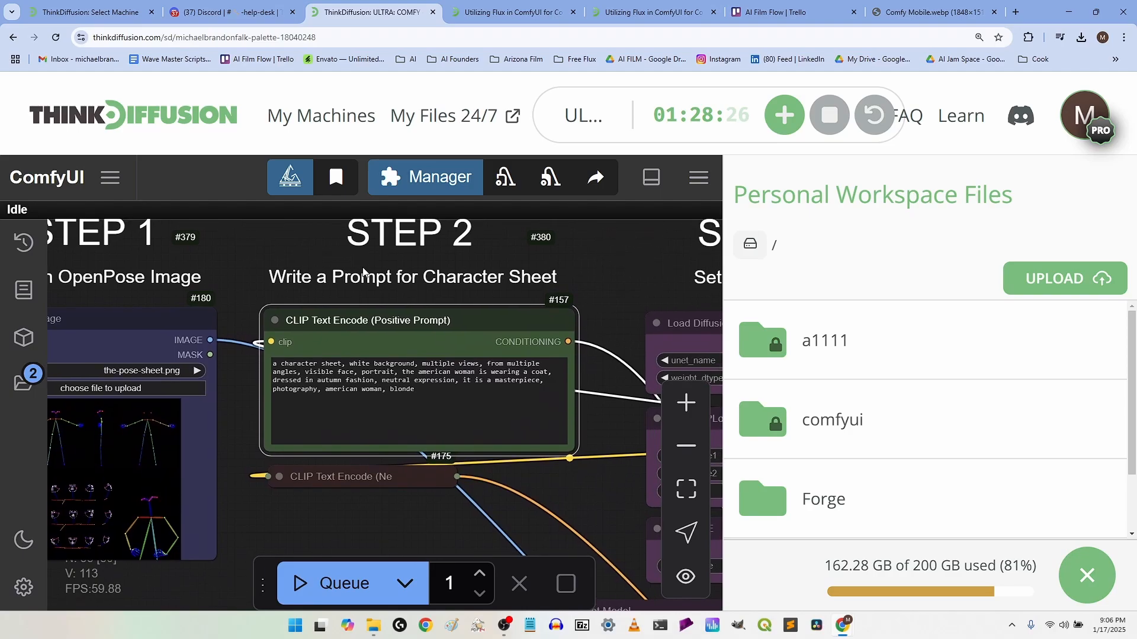
pyautogui.click(1082, 585)
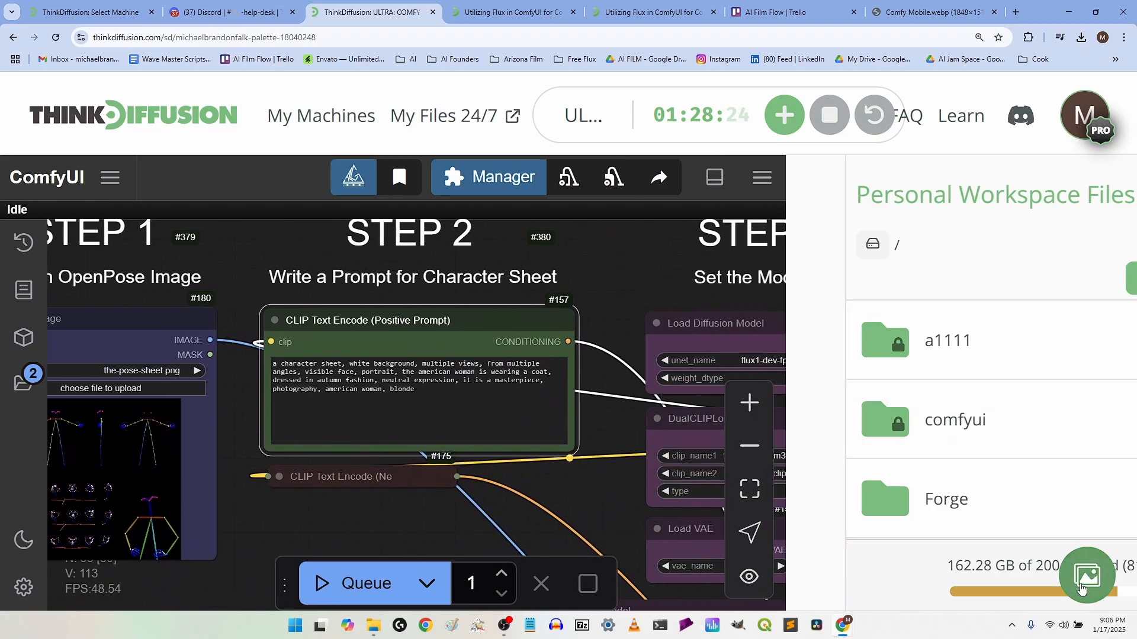
# Step: Add "80 year old" before "american woman" in the positive prompt and insert blue before "coat"
pyautogui.click(318, 382)
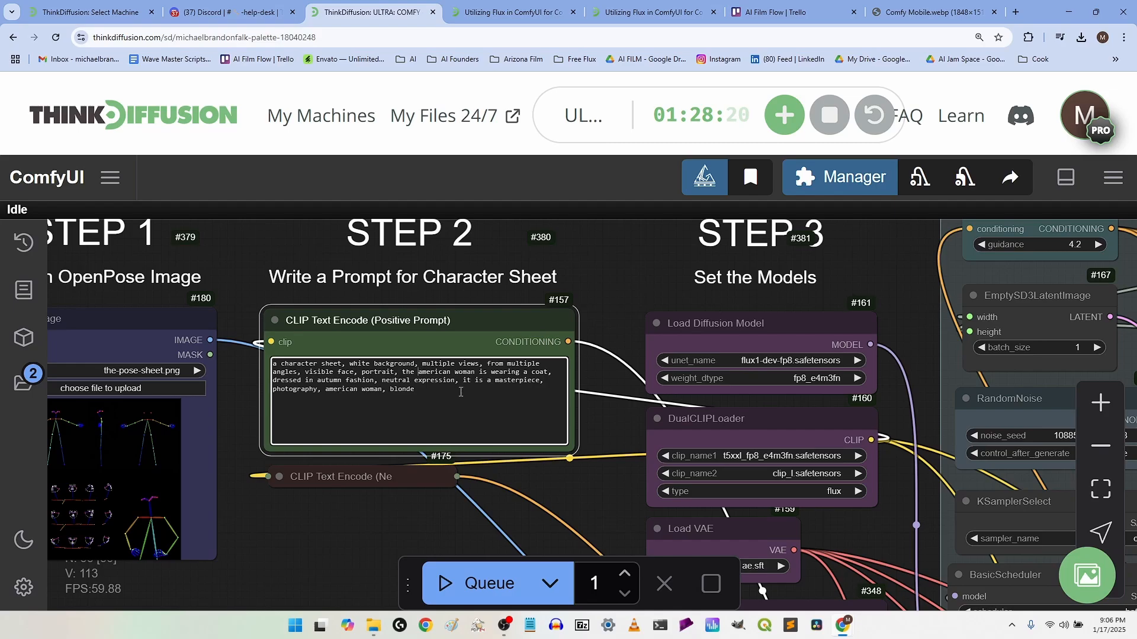
pyautogui.write('80 year old')
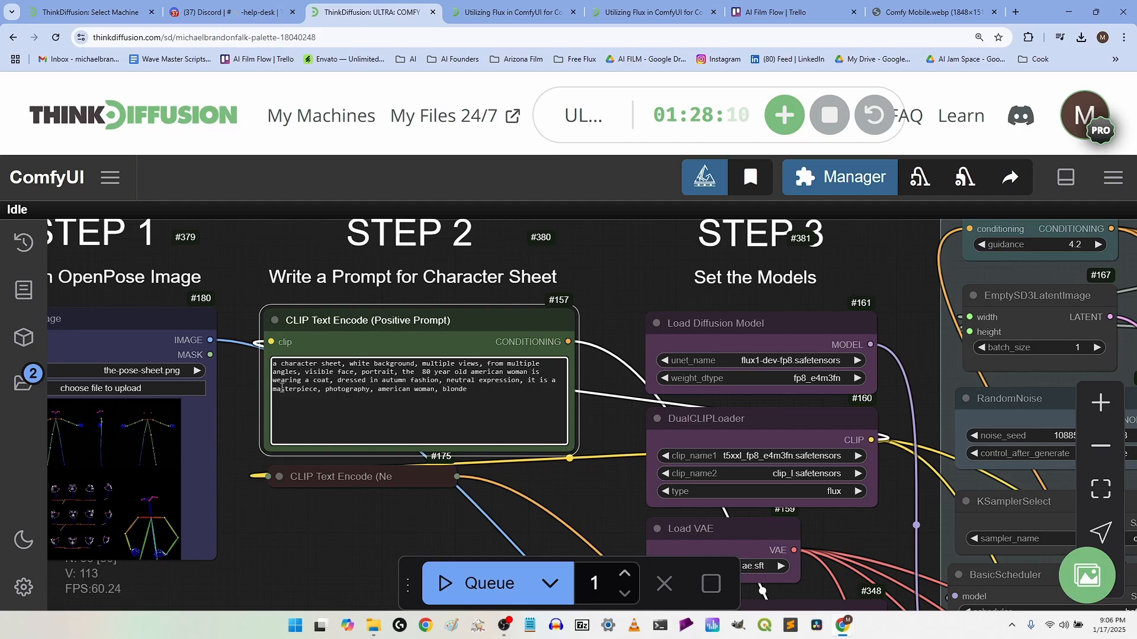
pyautogui.click(305, 382)
pyautogui.write('blu')
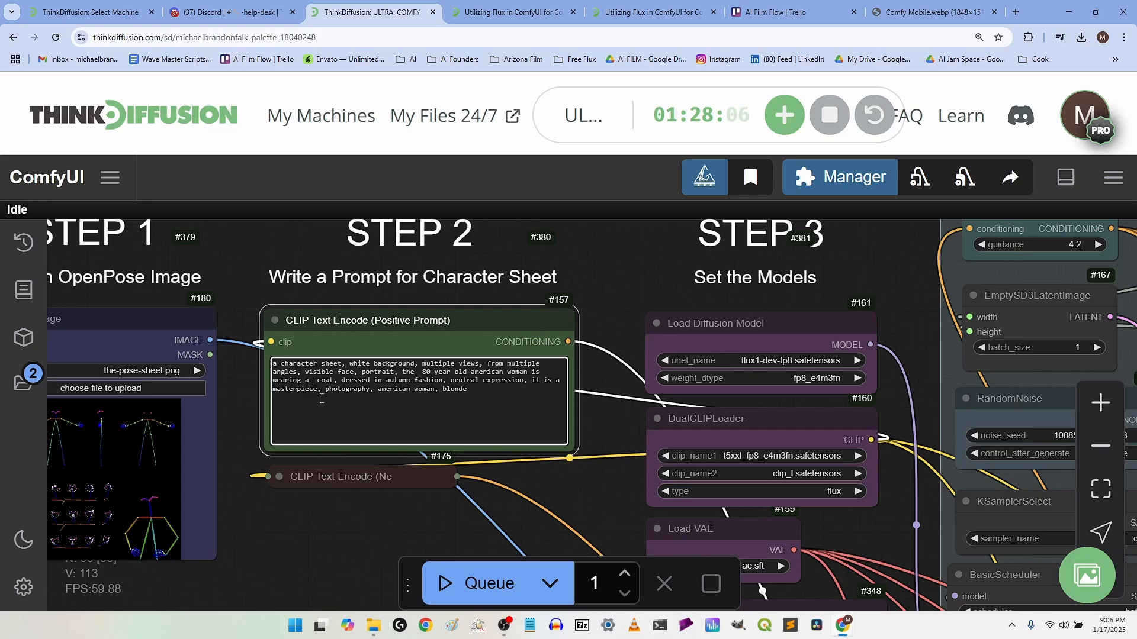
# Step: Edit the positive prompt so the woman wears a blue coat and is dressed in summer fashion
pyautogui.write('e')
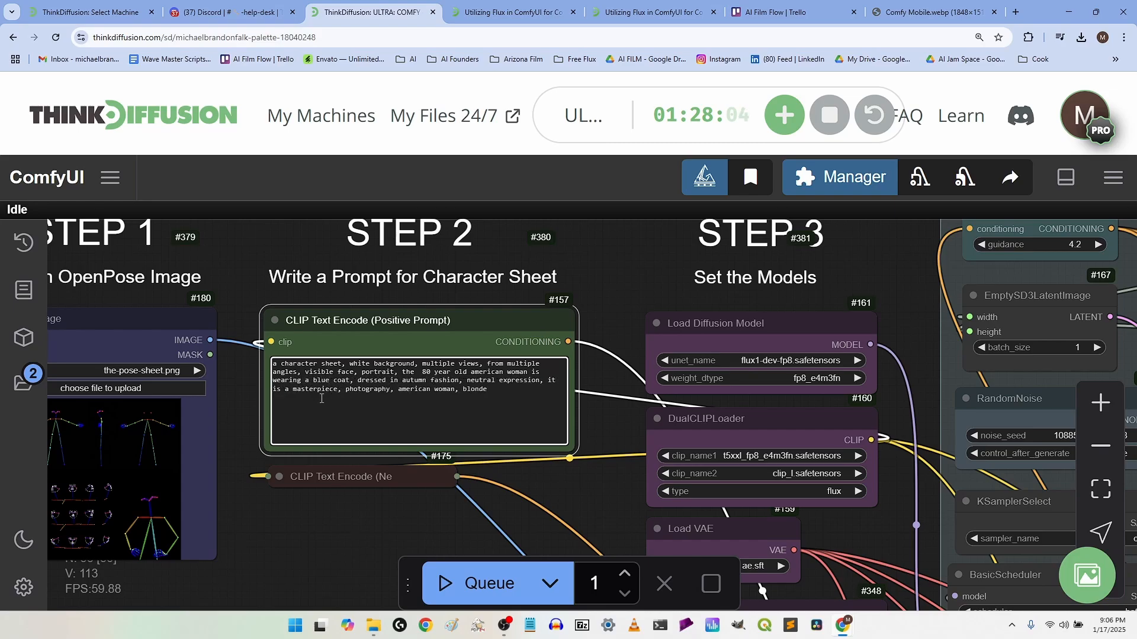
pyautogui.doubleClick(420, 377)
pyautogui.write('summ')
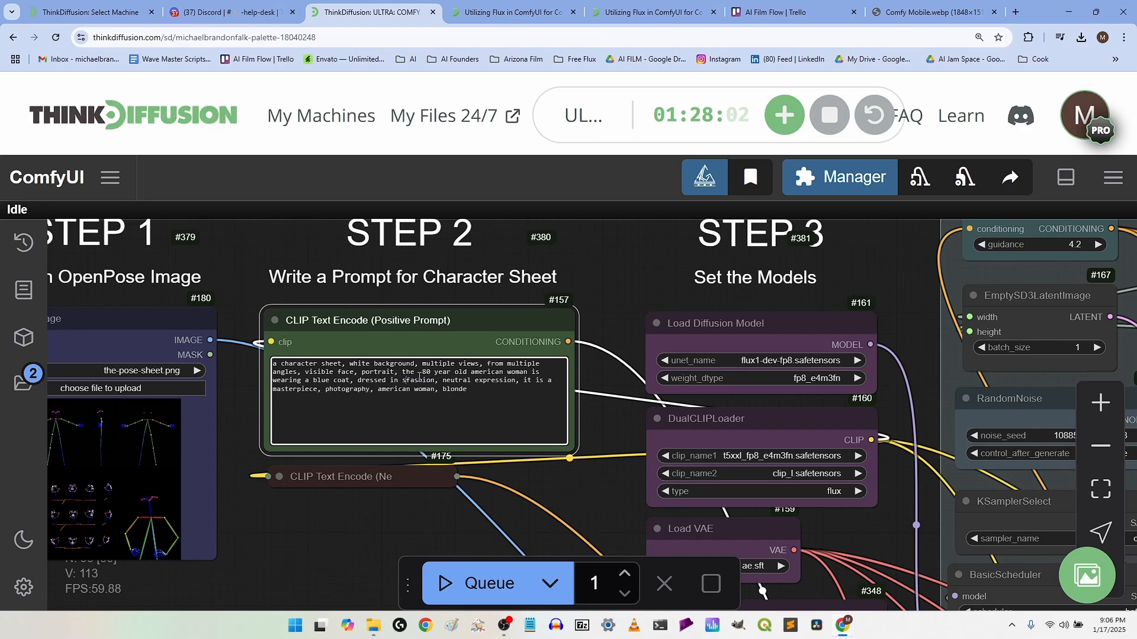
pyautogui.write('er')
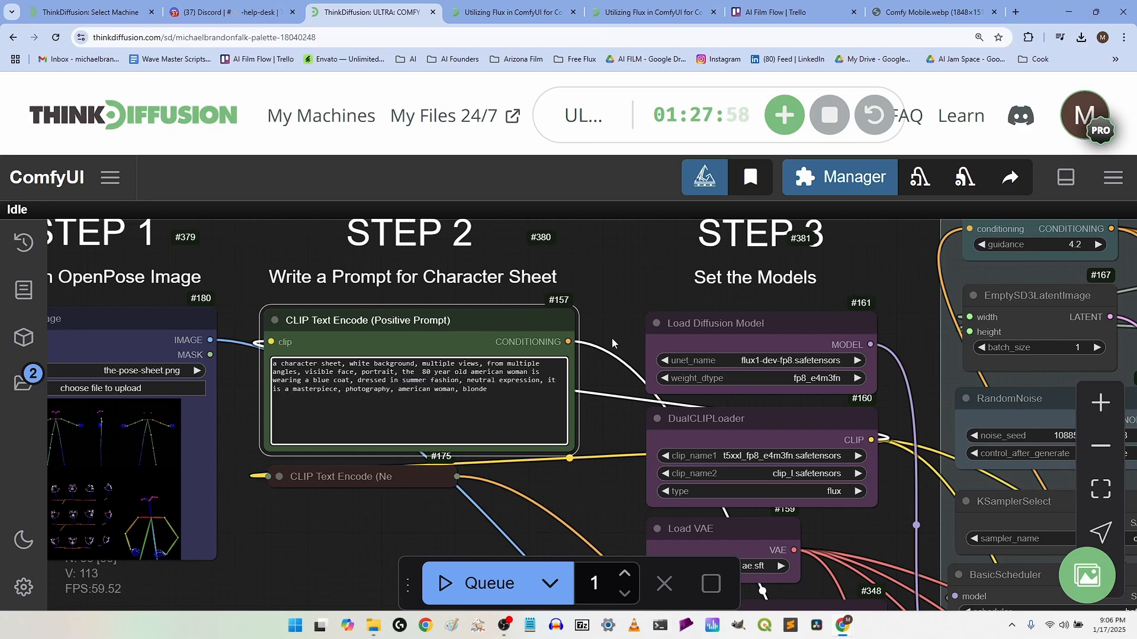
# Step: Queue one run of the workflow to generate the character sheet from the edited prompt
pyautogui.scroll(-4, 588, 322)
pyautogui.scroll(3, 613, 275)
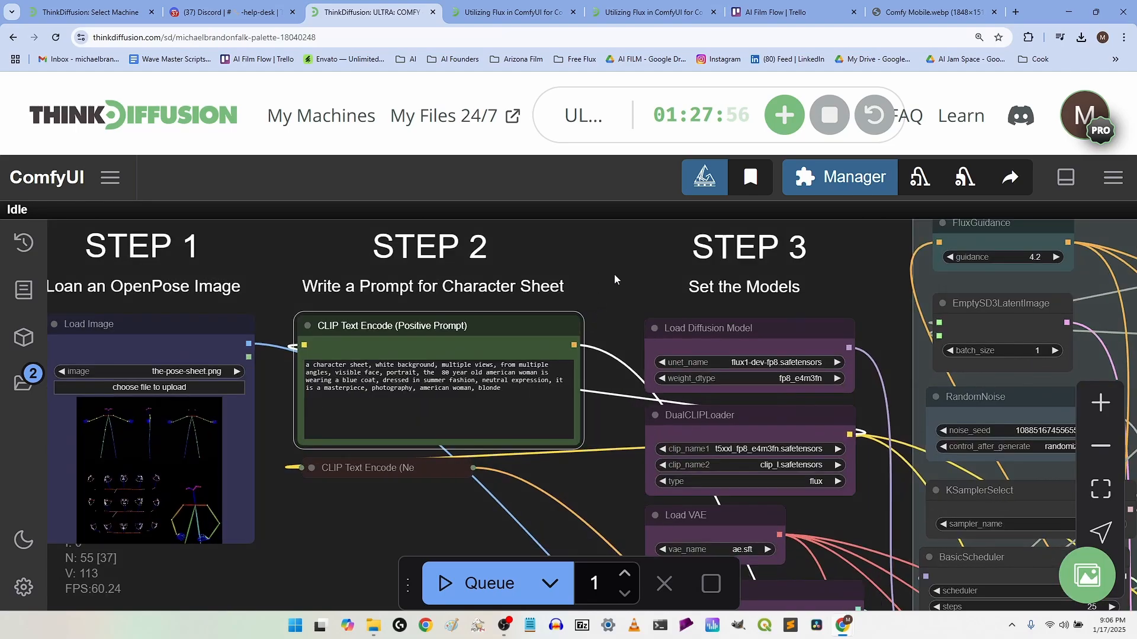
pyautogui.moveTo(606, 274); pyautogui.dragTo(366, 250)
pyautogui.scroll(-3, 507, 474)
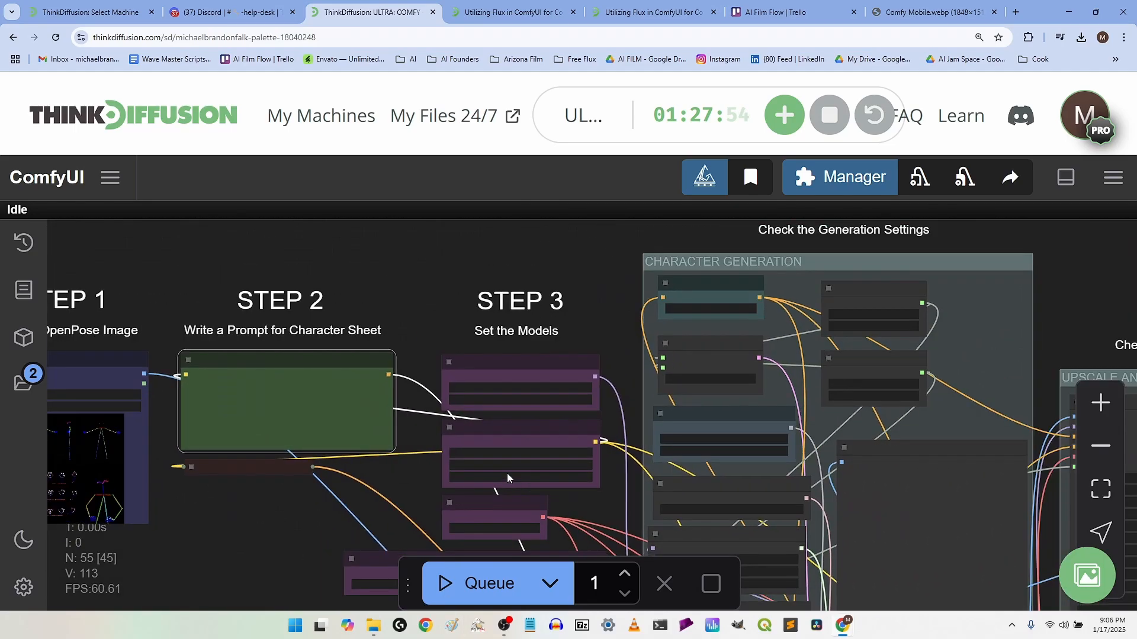
pyautogui.scroll(2, 507, 473)
pyautogui.scroll(-8, 450, 468)
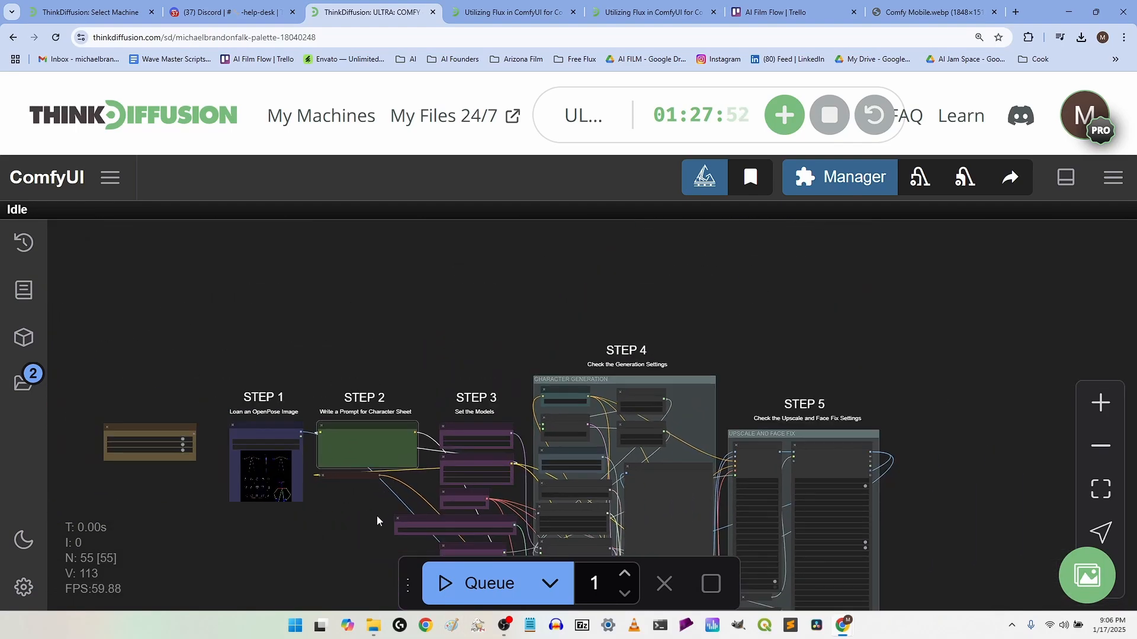
pyautogui.moveTo(376, 517); pyautogui.dragTo(372, 370)
pyautogui.scroll(11, 597, 377)
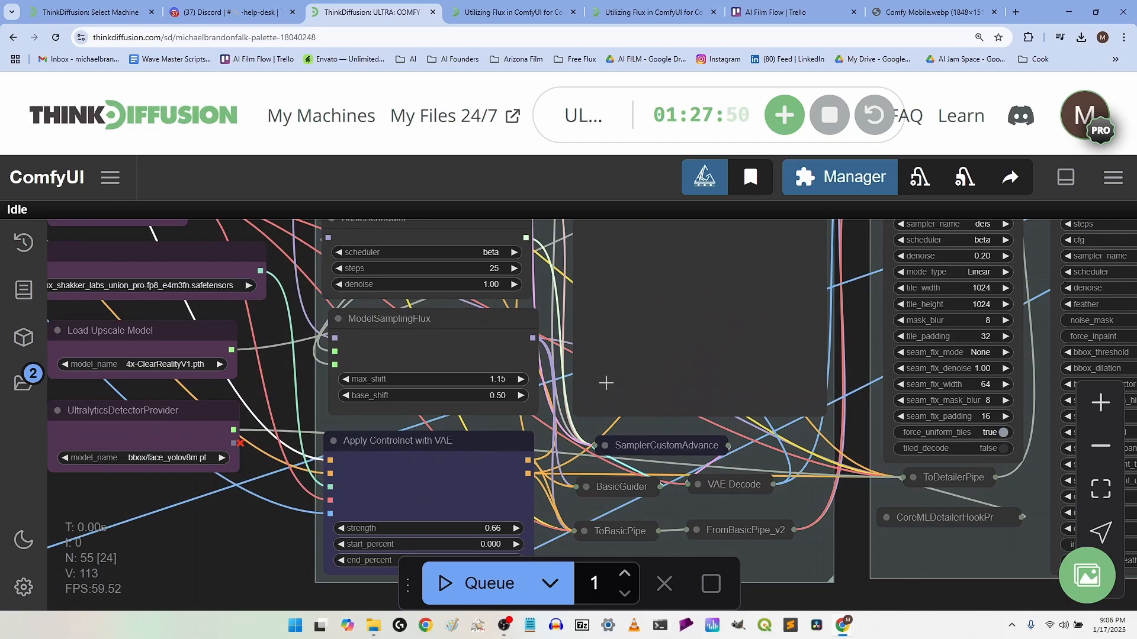
pyautogui.scroll(-2, 606, 383)
pyautogui.moveTo(606, 383); pyautogui.dragTo(619, 358)
pyautogui.scroll(1, 619, 359)
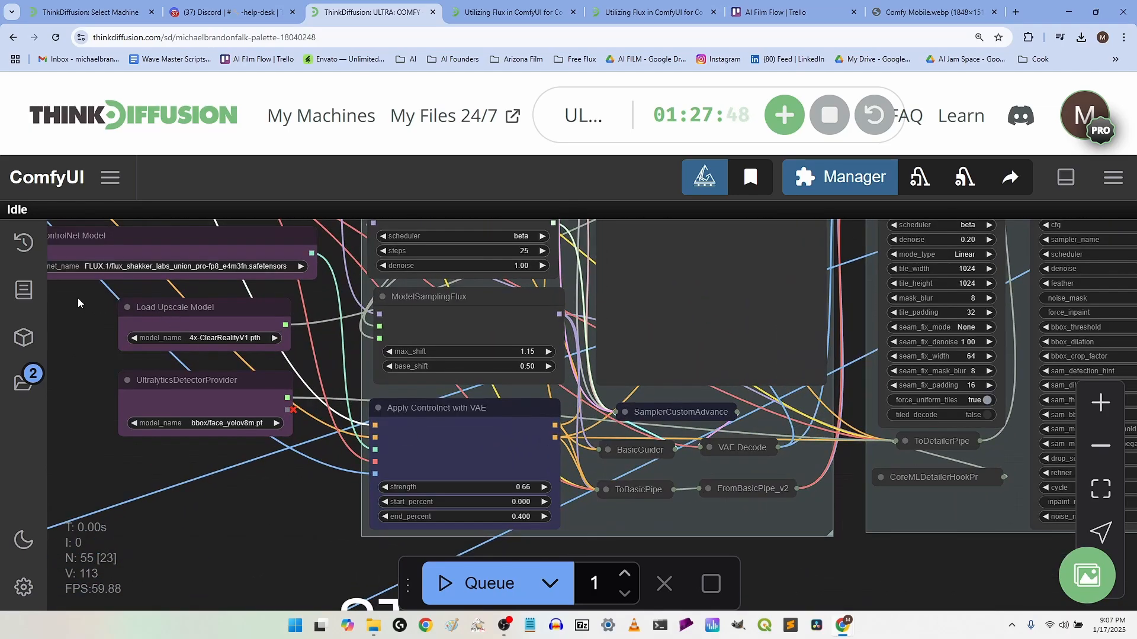
pyautogui.moveTo(78, 300); pyautogui.dragTo(244, 596)
pyautogui.click(465, 588)
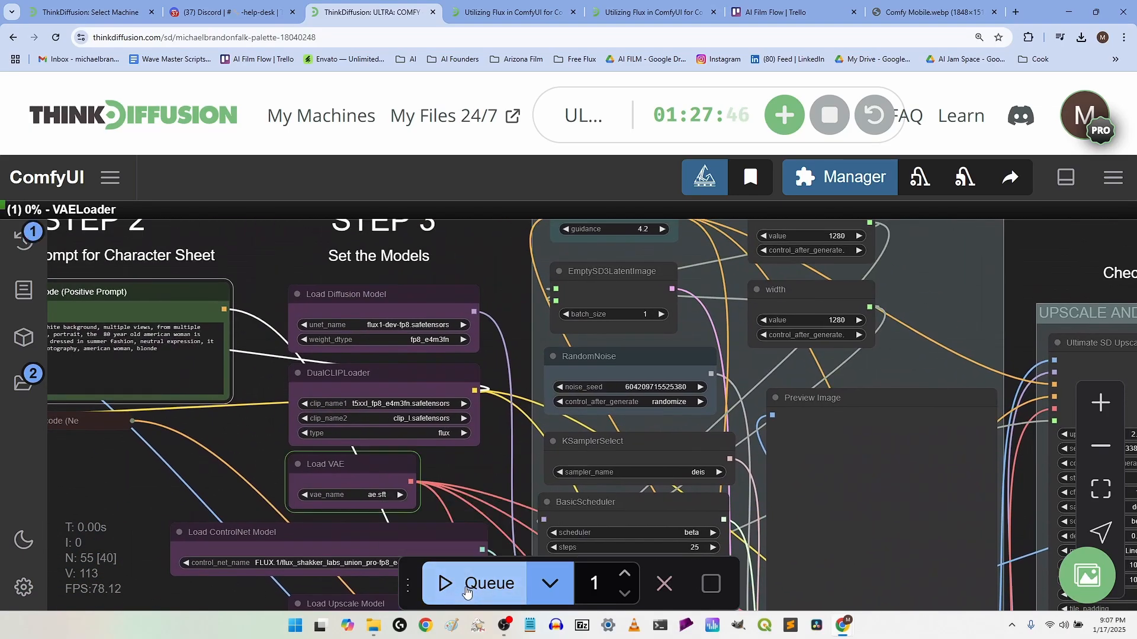
# Step: Examine the Step 3 model loader nodes, including the ControlNet, upscale, diffusion model and DualCLIP loaders
pyautogui.scroll(-5, 523, 447)
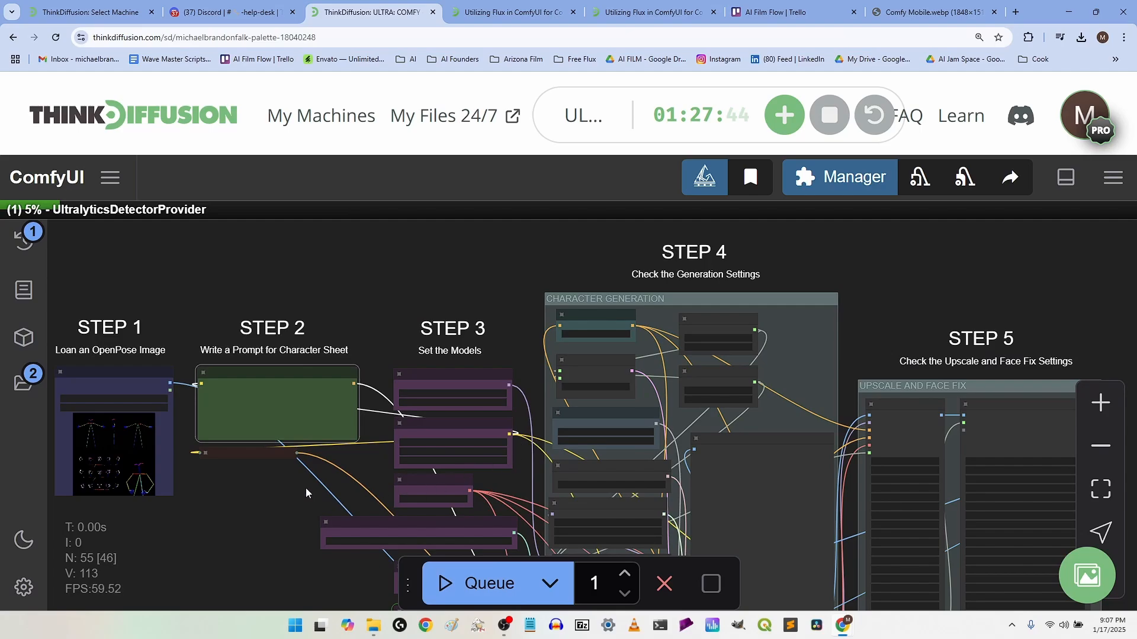
pyautogui.moveTo(306, 493); pyautogui.dragTo(326, 355)
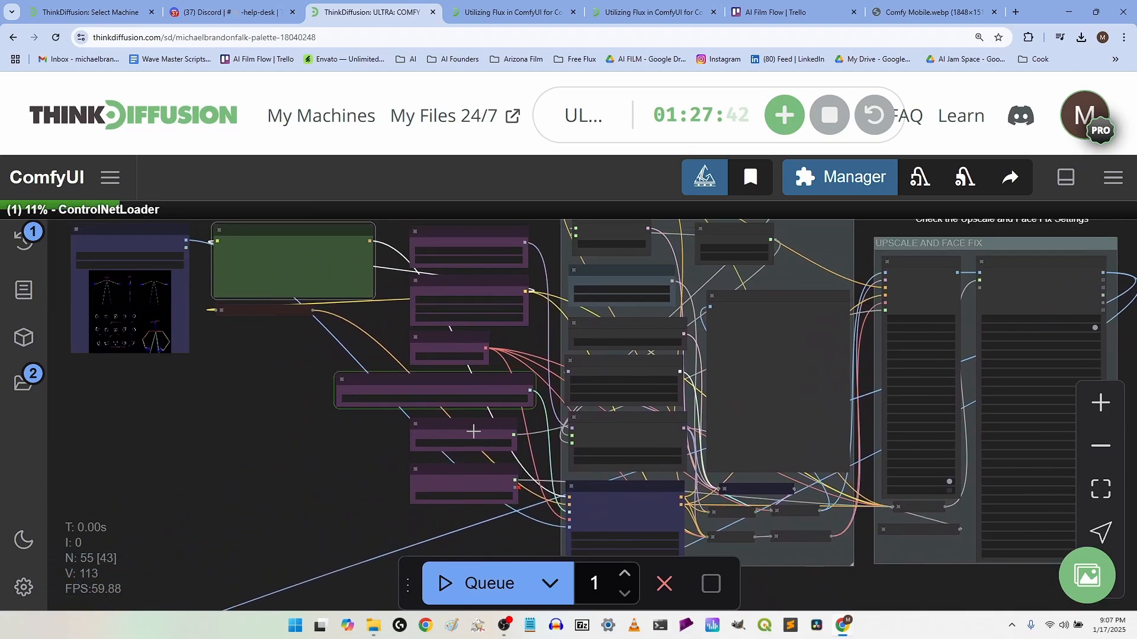
pyautogui.scroll(3, 432, 380)
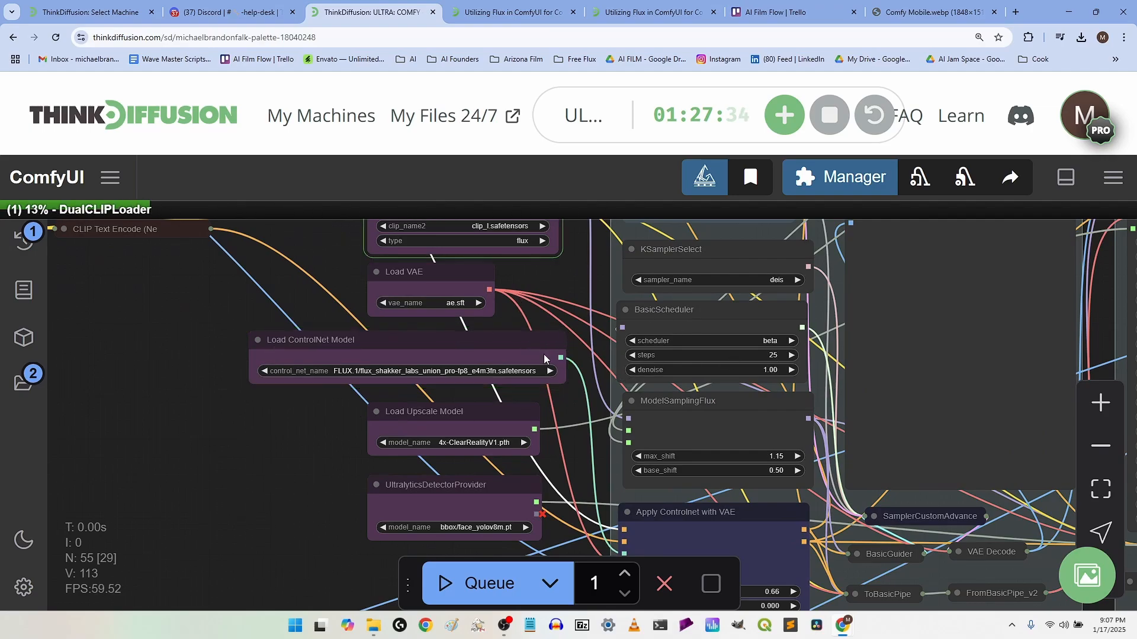
pyautogui.moveTo(179, 301); pyautogui.dragTo(199, 548)
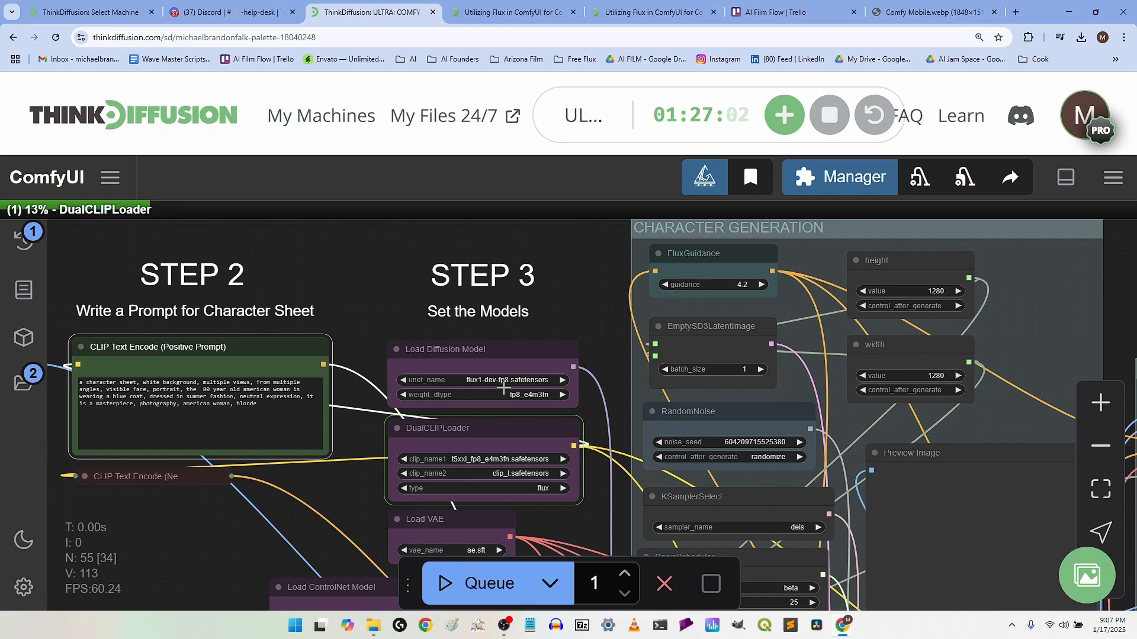
pyautogui.scroll(-2, 504, 387)
pyautogui.scroll(6, 501, 387)
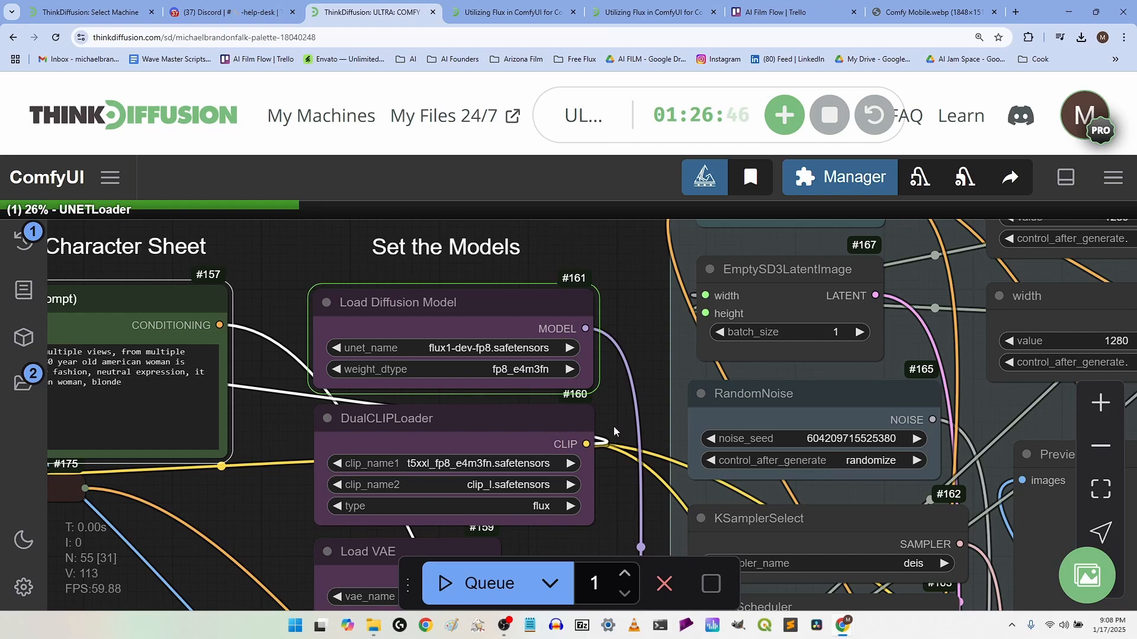
pyautogui.scroll(-3, 601, 421)
pyautogui.scroll(4, 486, 345)
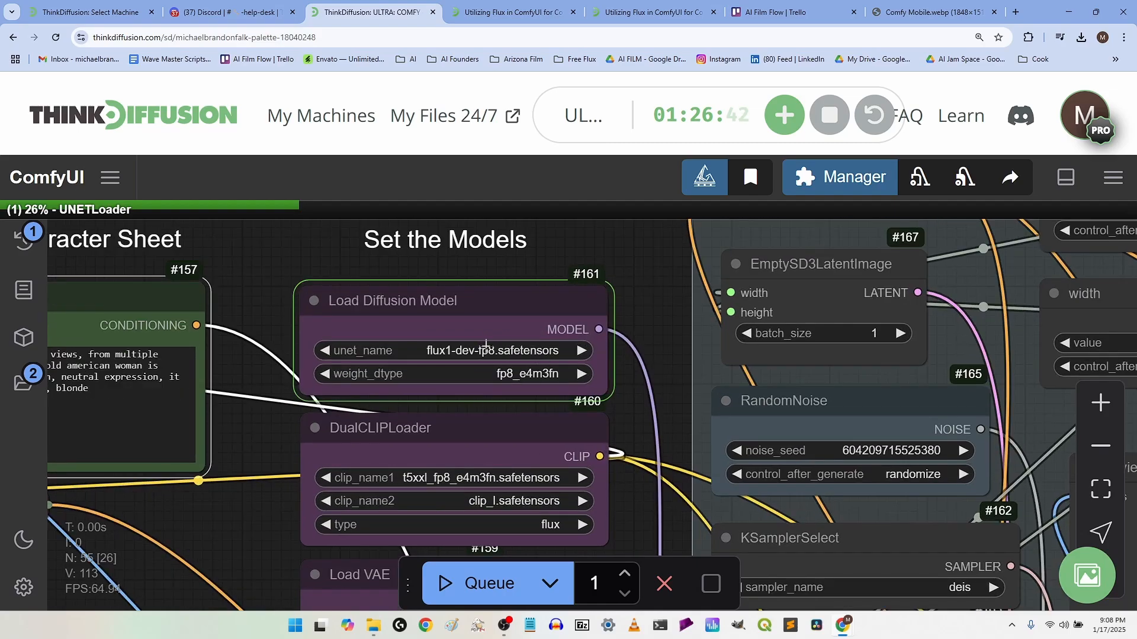
pyautogui.scroll(-6, 486, 345)
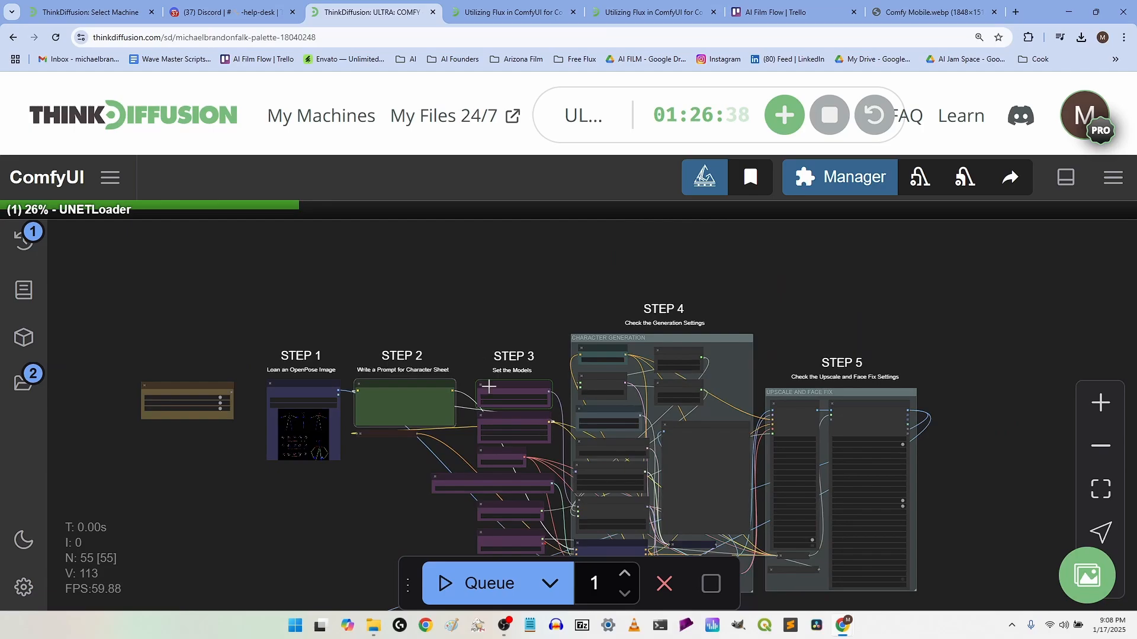
pyautogui.scroll(6, 486, 354)
pyautogui.moveTo(610, 261); pyautogui.dragTo(624, 382)
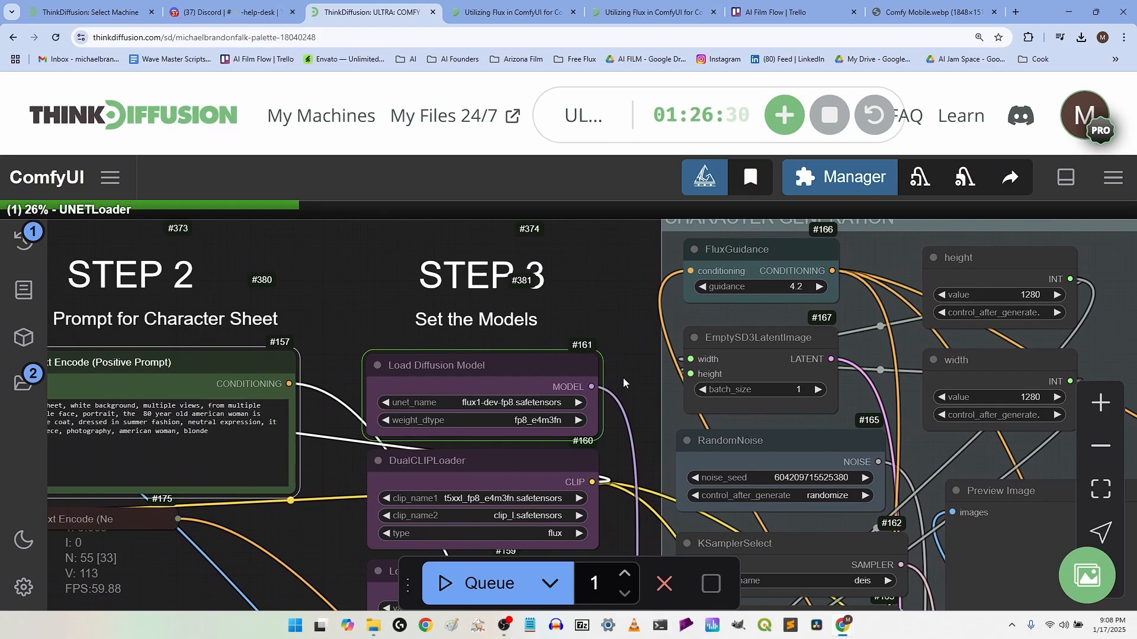
pyautogui.moveTo(623, 378); pyautogui.dragTo(510, 293)
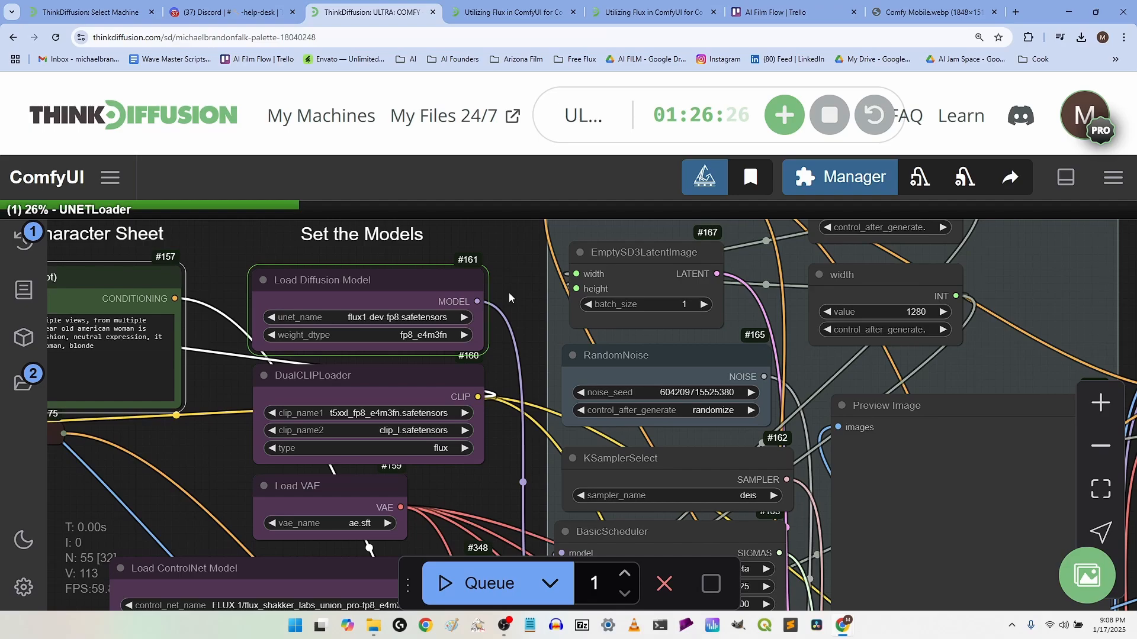
pyautogui.scroll(-5, 509, 293)
pyautogui.scroll(5, 508, 294)
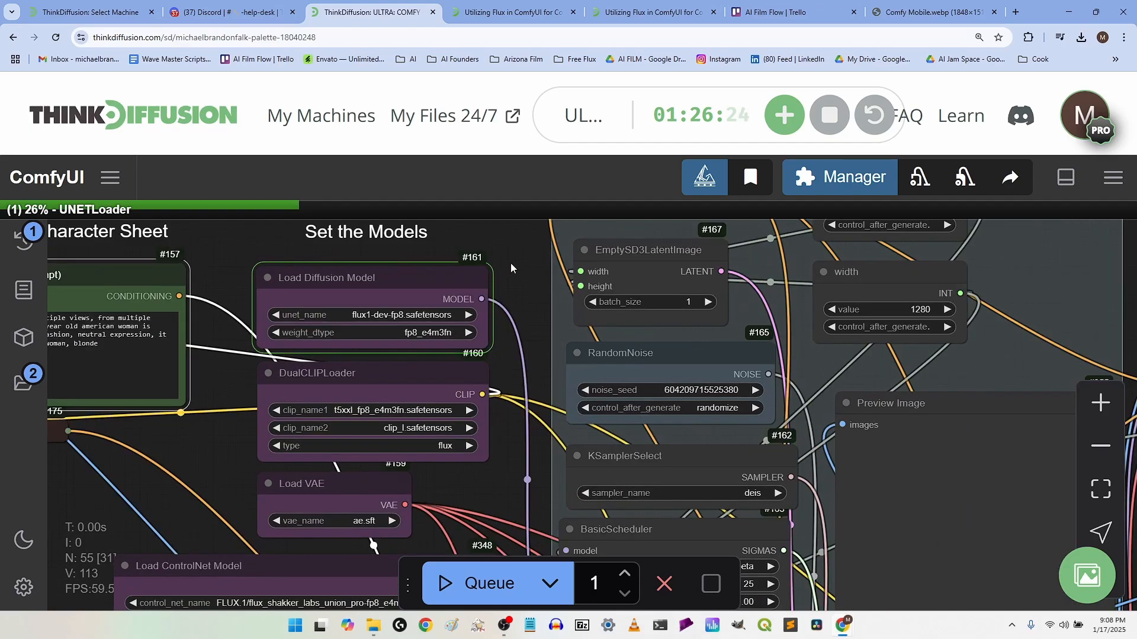
pyautogui.moveTo(510, 263); pyautogui.dragTo(556, 318)
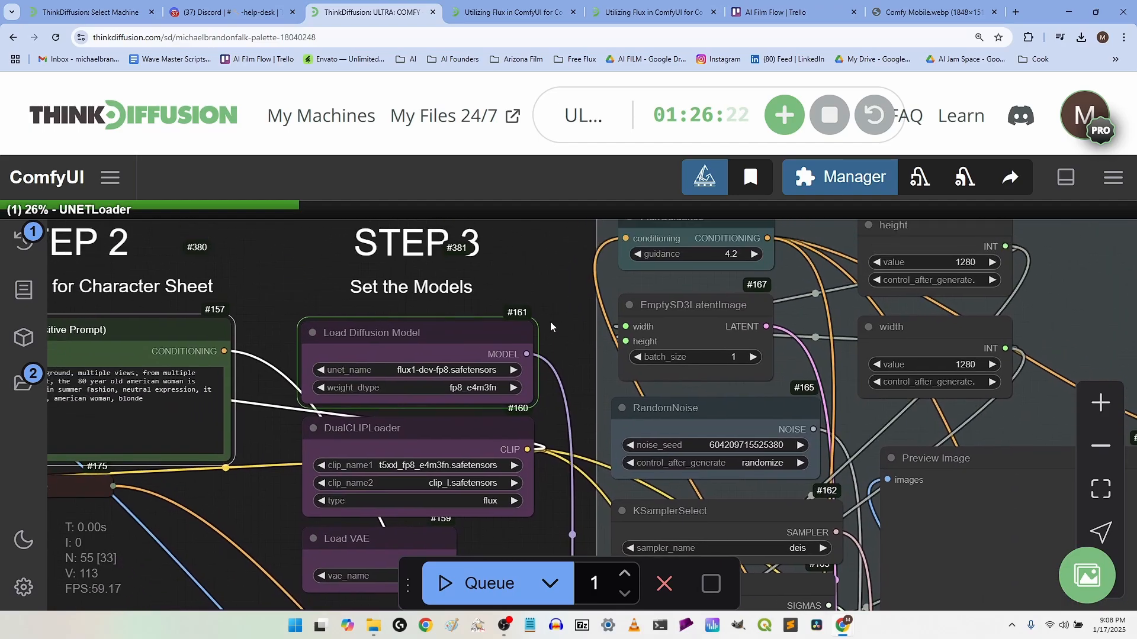
pyautogui.scroll(-4, 549, 321)
pyautogui.scroll(4, 548, 324)
pyautogui.moveTo(517, 289); pyautogui.dragTo(942, 293)
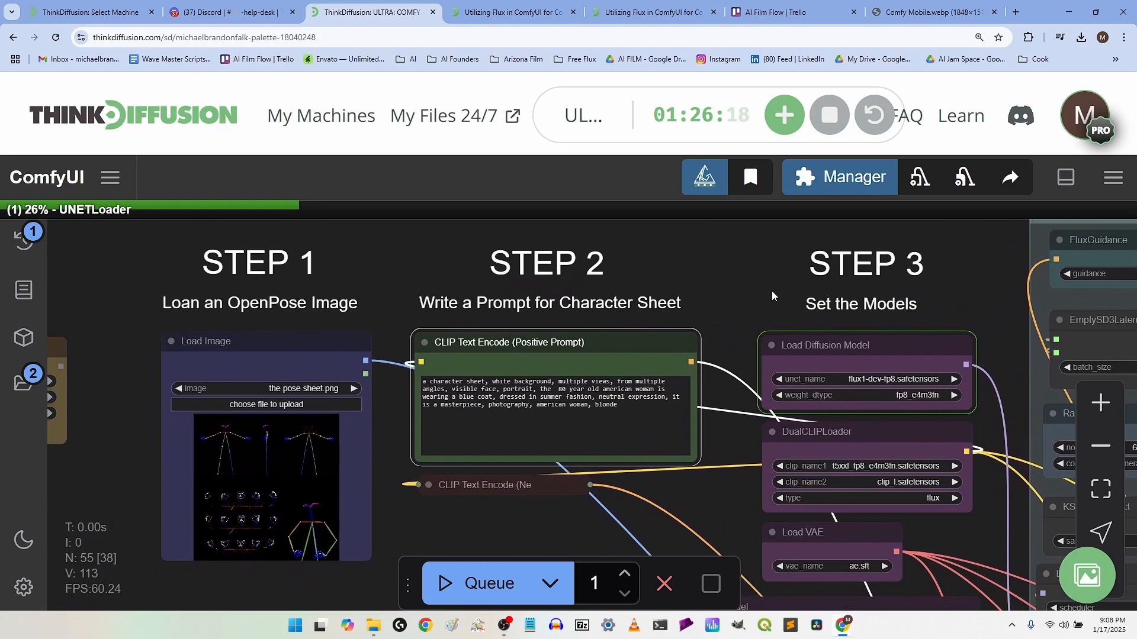
pyautogui.moveTo(764, 279); pyautogui.dragTo(328, 300)
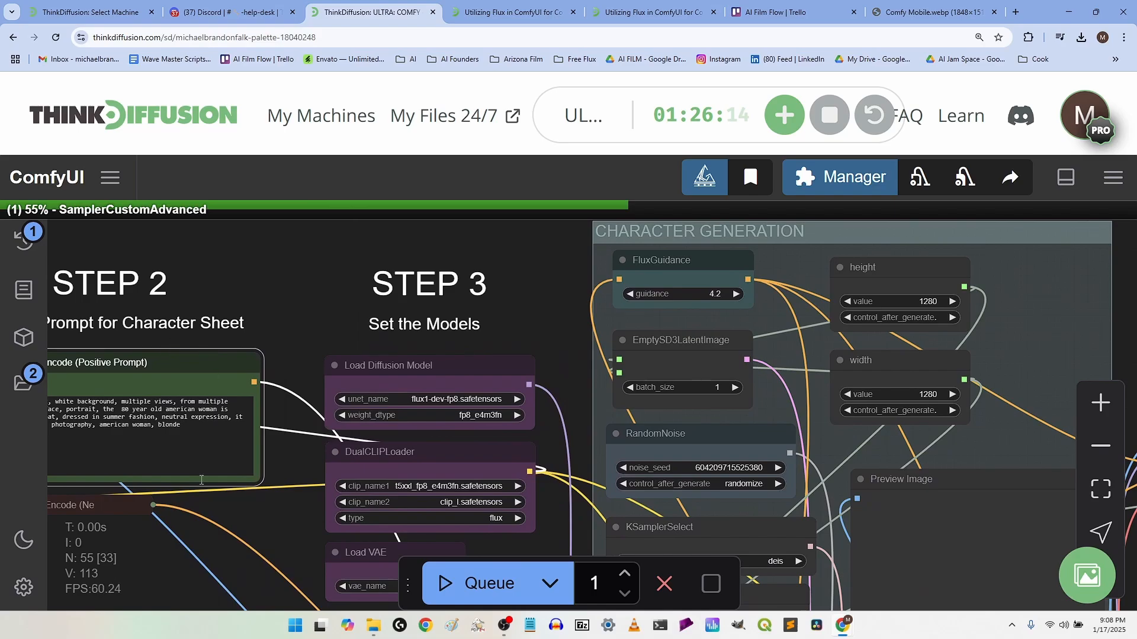
pyautogui.scroll(-3, 449, 320)
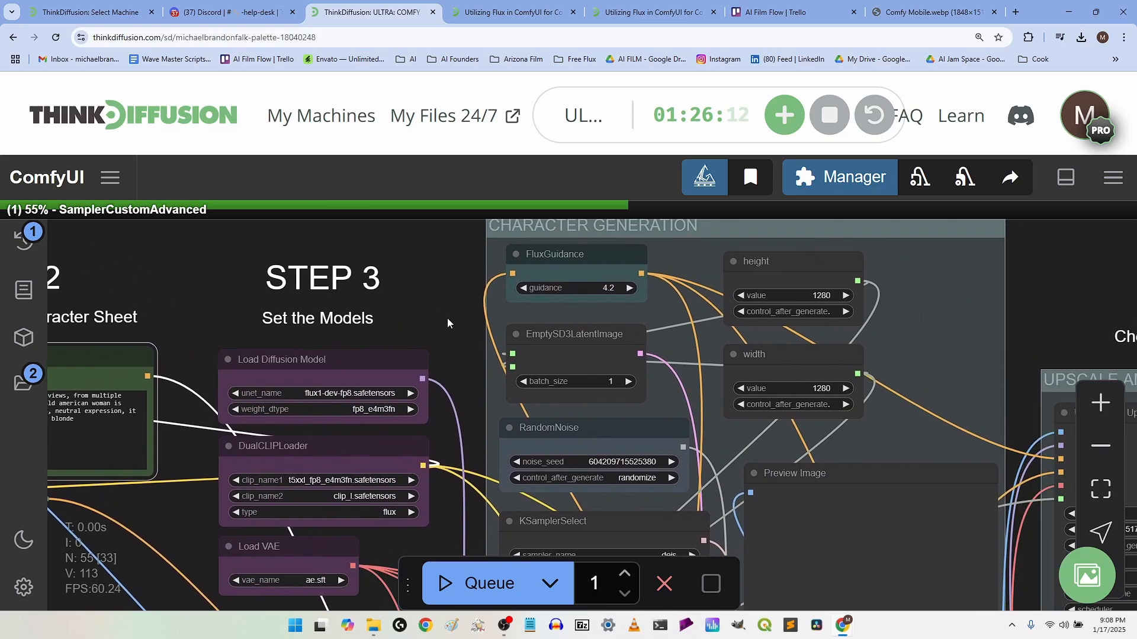
pyautogui.scroll(5, 454, 327)
pyautogui.scroll(-4, 456, 322)
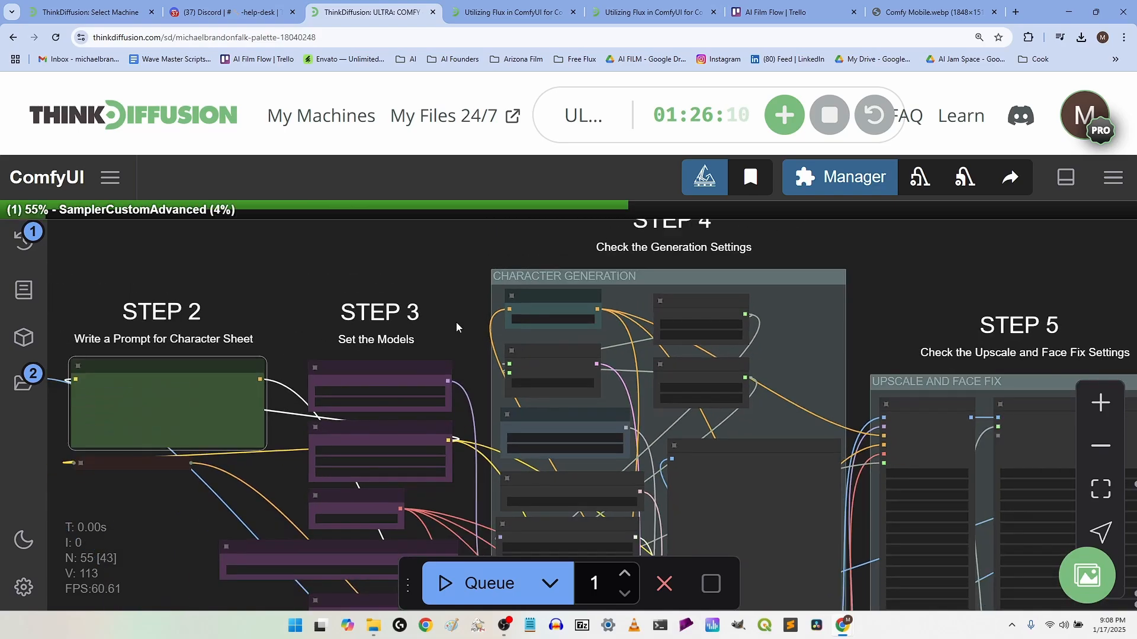
pyautogui.scroll(4, 456, 325)
pyautogui.moveTo(451, 308); pyautogui.dragTo(354, 220)
pyautogui.scroll(-4, 459, 378)
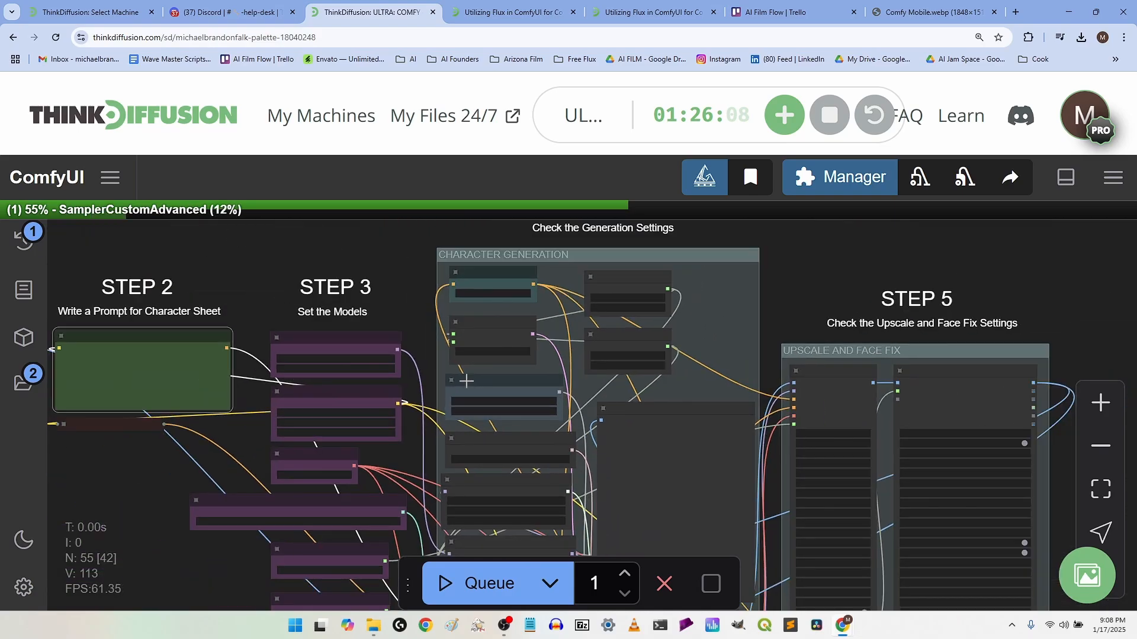
pyautogui.scroll(4, 461, 380)
pyautogui.scroll(-4, 461, 380)
pyautogui.scroll(2, 450, 367)
pyautogui.moveTo(425, 342); pyautogui.dragTo(648, 418)
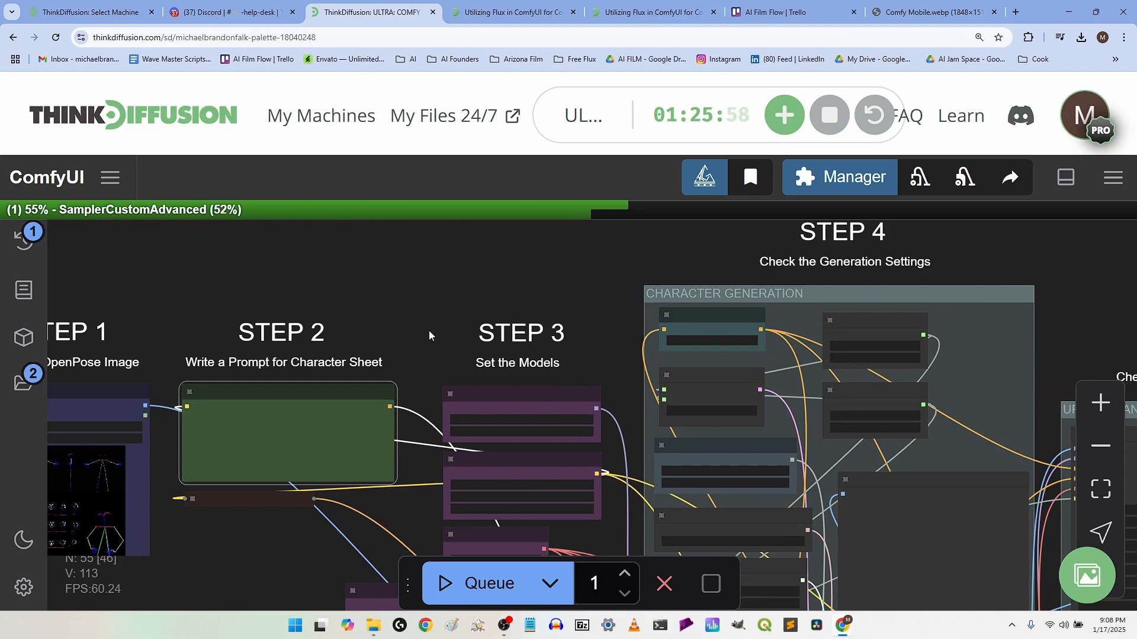
pyautogui.scroll(3, 379, 461)
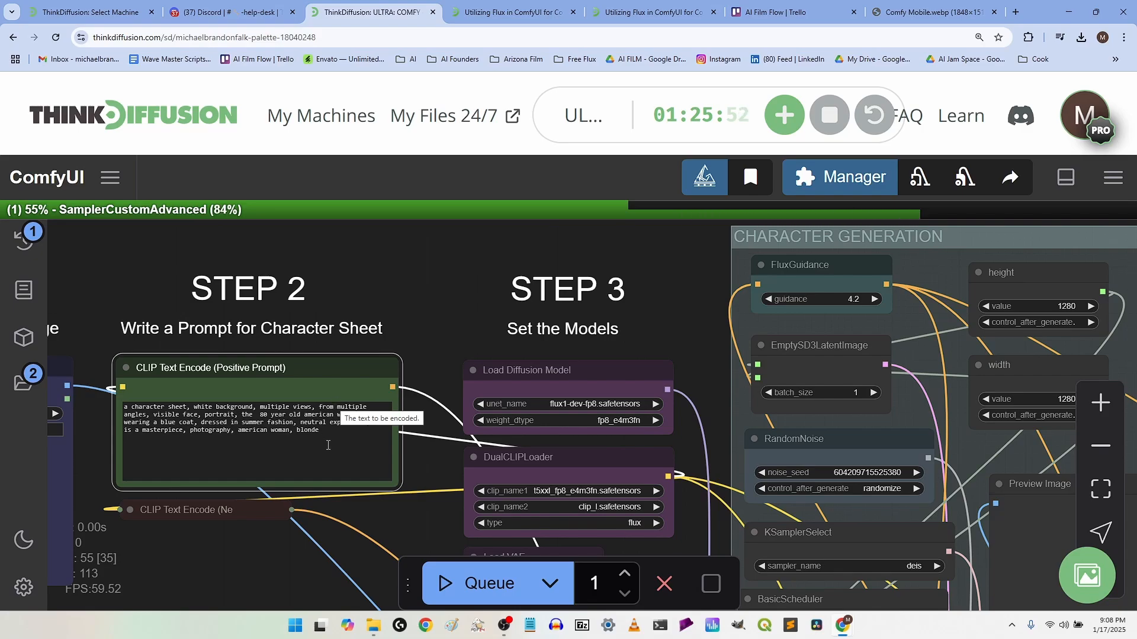
pyautogui.moveTo(669, 313); pyautogui.dragTo(317, 295)
pyautogui.scroll(-3, 353, 312)
pyautogui.scroll(3, 353, 312)
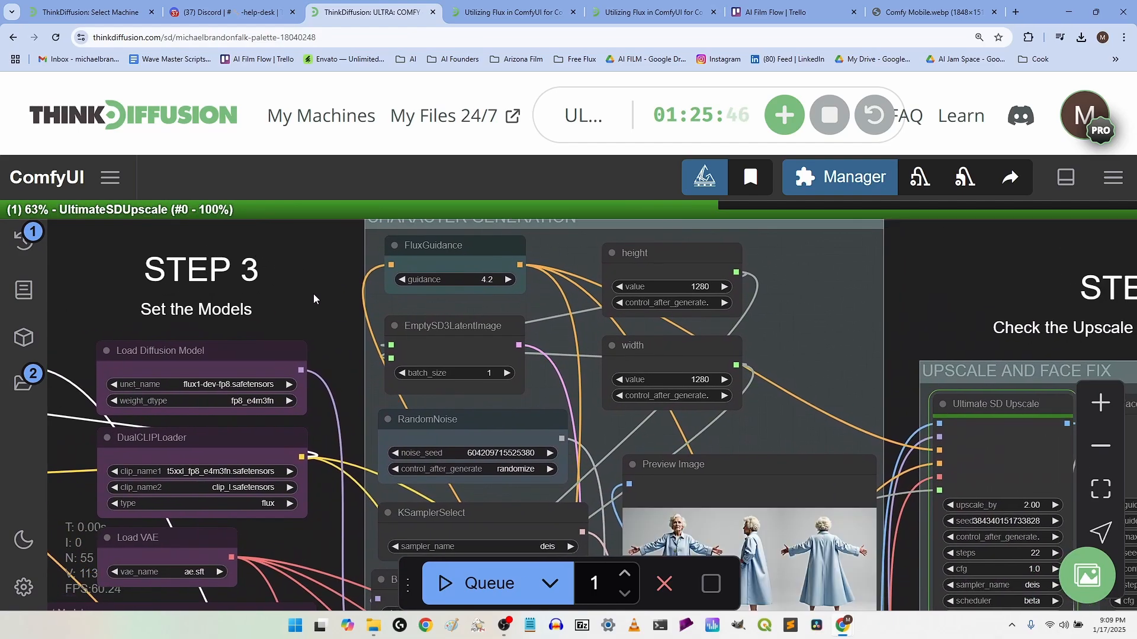
# Step: Inspect the generated character sheet closely in the Preview Image node of the Character Generation group
pyautogui.scroll(-2, 313, 294)
pyautogui.scroll(2, 313, 295)
pyautogui.moveTo(294, 294); pyautogui.dragTo(41, 130)
pyautogui.scroll(5, 465, 480)
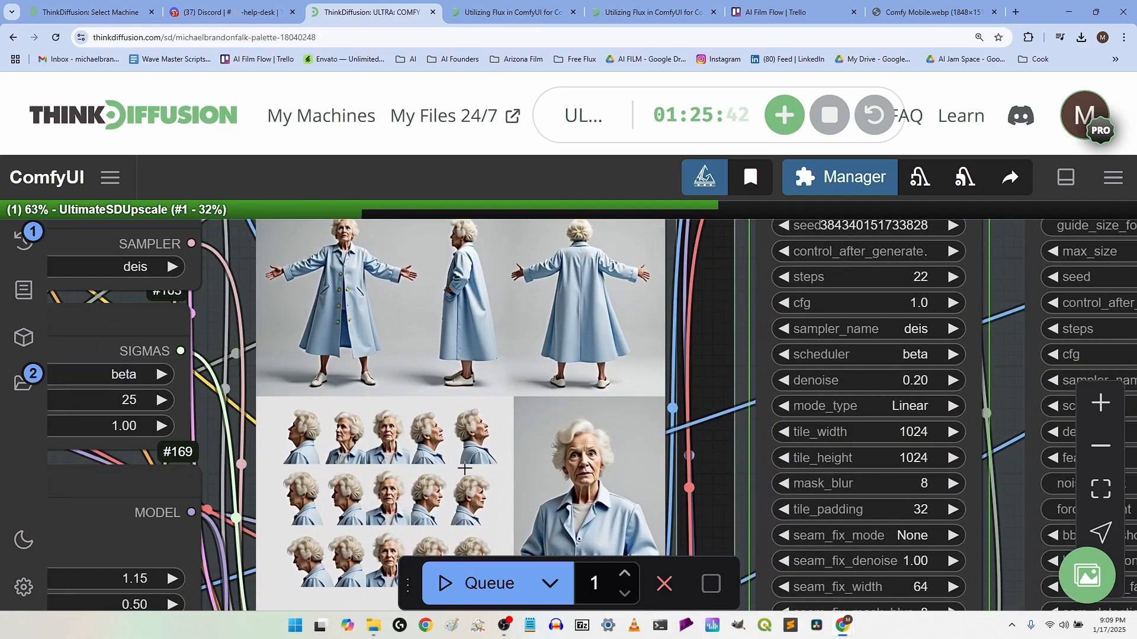
pyautogui.scroll(-1, 434, 348)
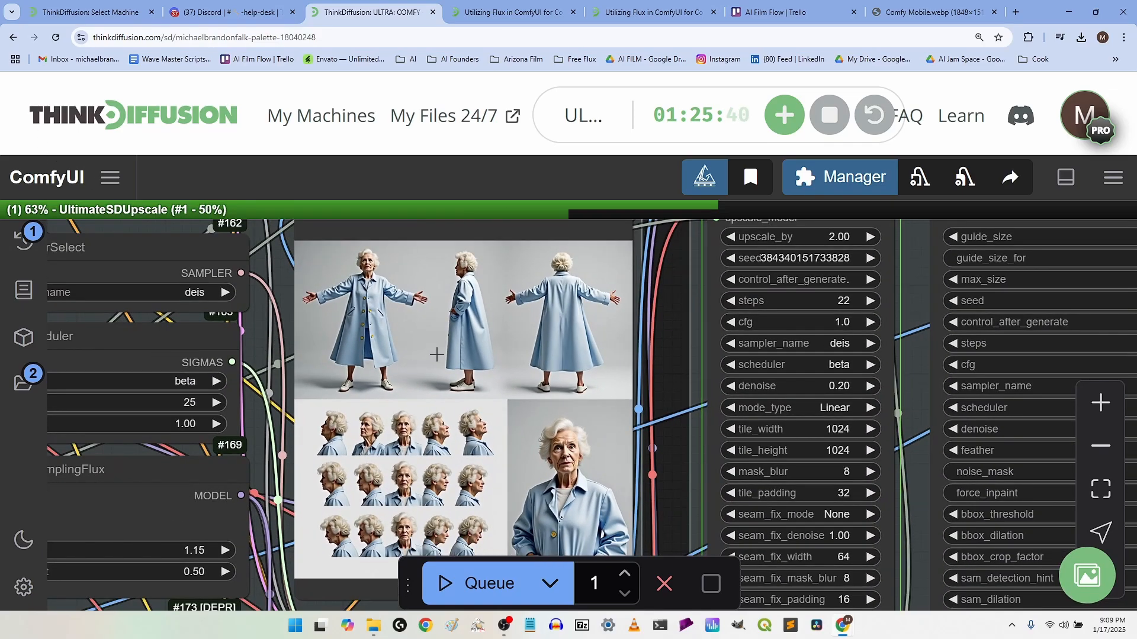
# Step: Examine the Ultimate SD Upscale and FaceDetailer settings in the Upscale and Face Fix group
pyautogui.scroll(-8, 435, 365)
pyautogui.scroll(6, 597, 352)
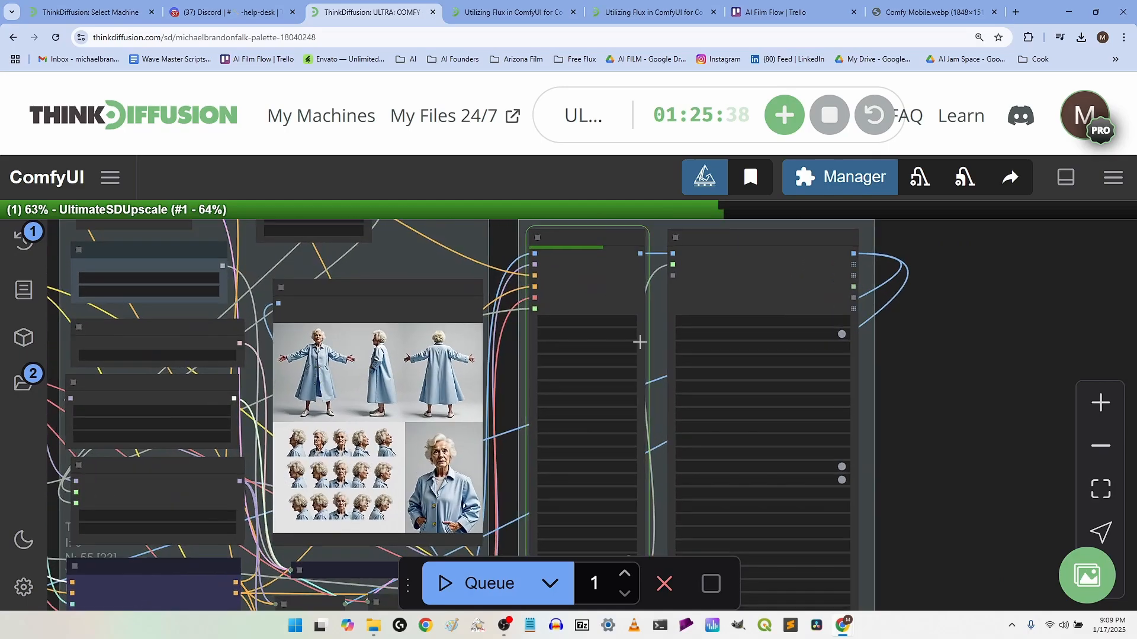
pyautogui.scroll(4, 583, 376)
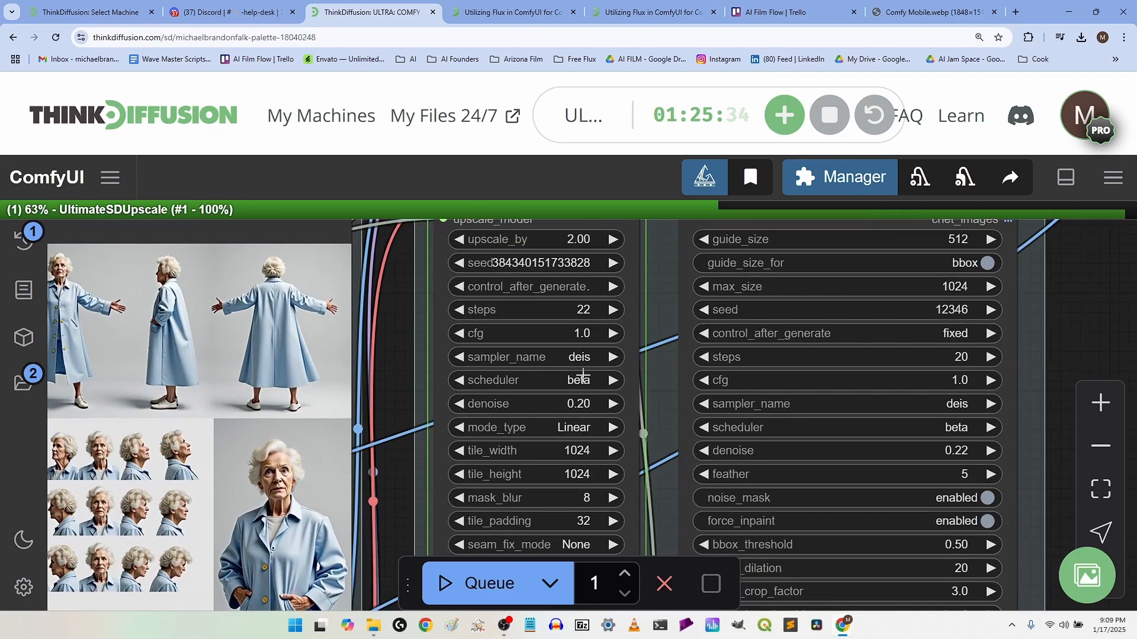
pyautogui.scroll(-5, 583, 376)
pyautogui.scroll(3, 583, 376)
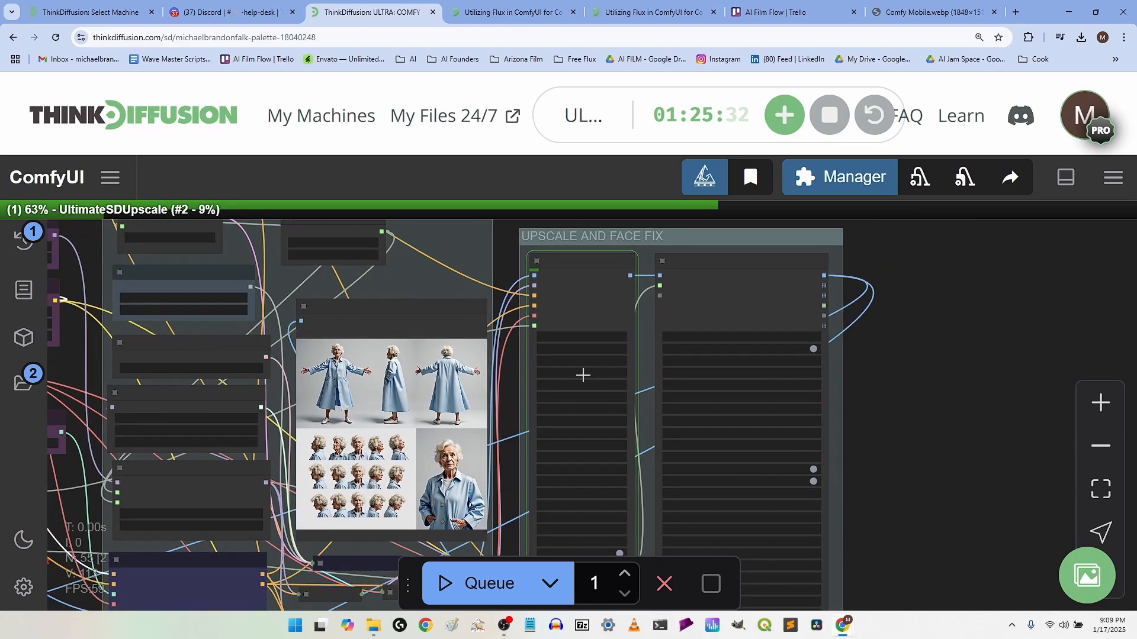
pyautogui.scroll(-6, 984, 482)
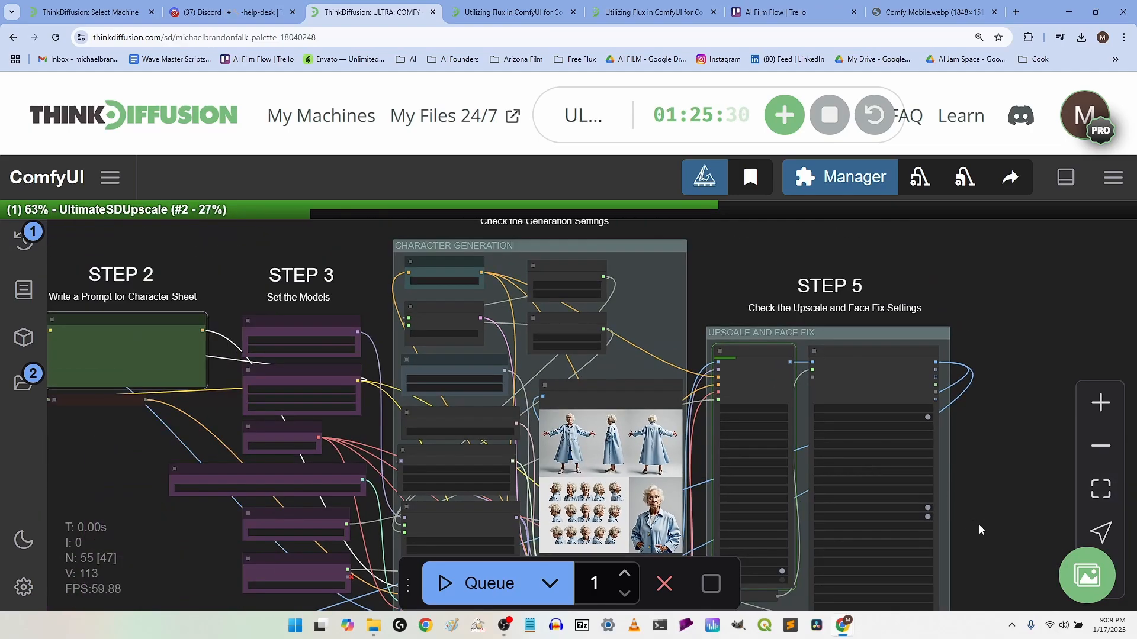
pyautogui.moveTo(980, 525); pyautogui.dragTo(682, 584)
pyautogui.scroll(8, 645, 382)
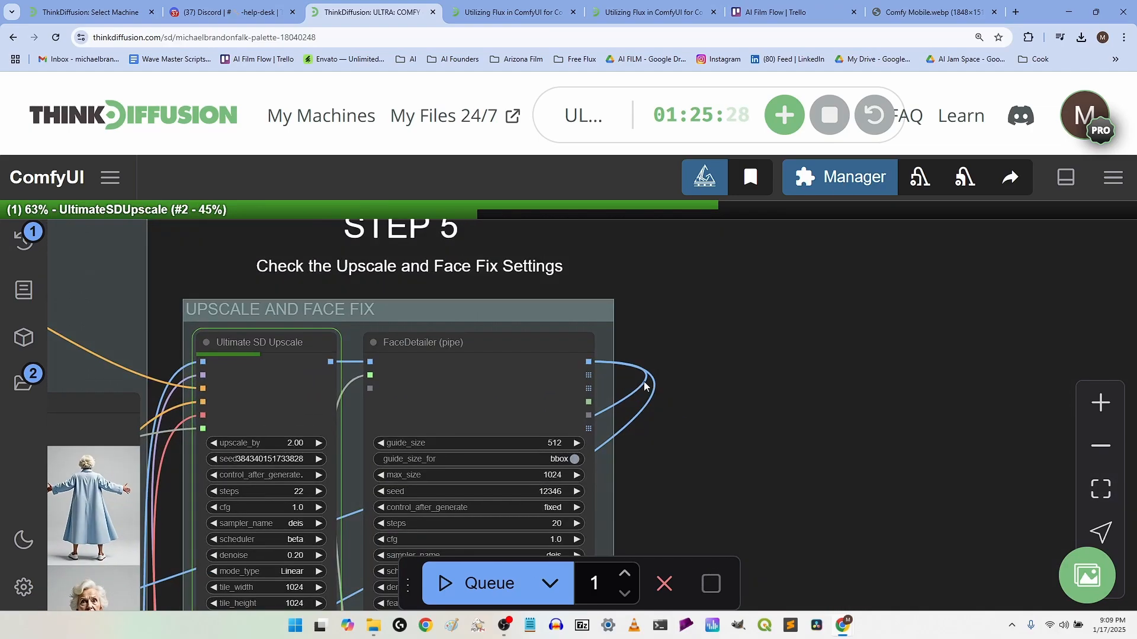
# Step: Add a Save Image node beside the Upscale and Face Fix group and connect FaceDetailer's image output to its images input
pyautogui.doubleClick(712, 338)
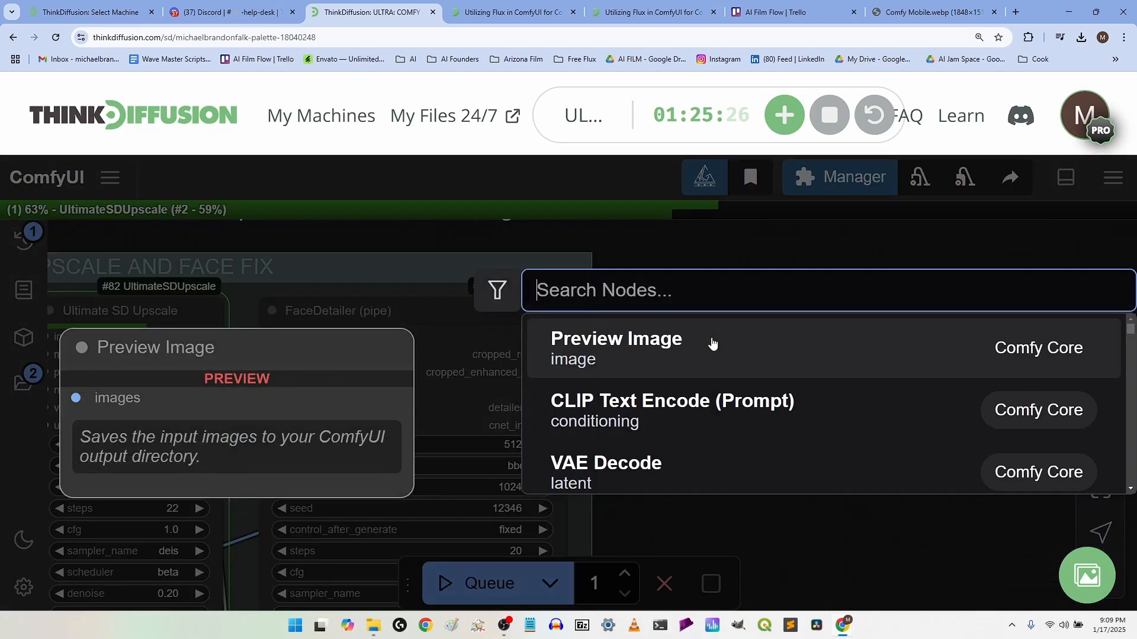
pyautogui.write('save')
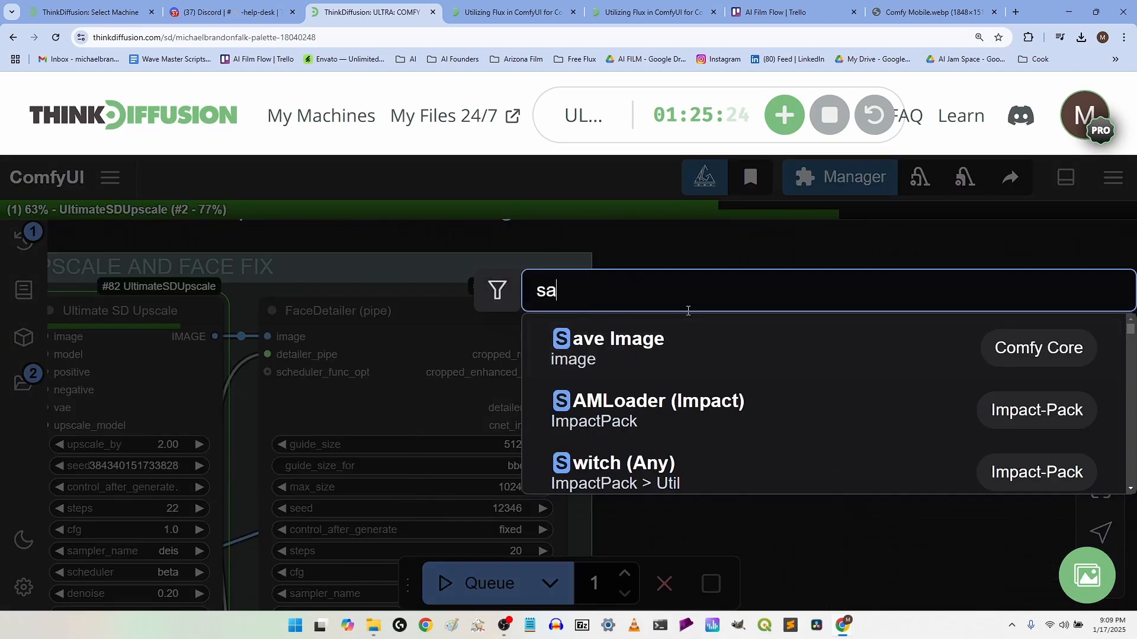
pyautogui.click(730, 348)
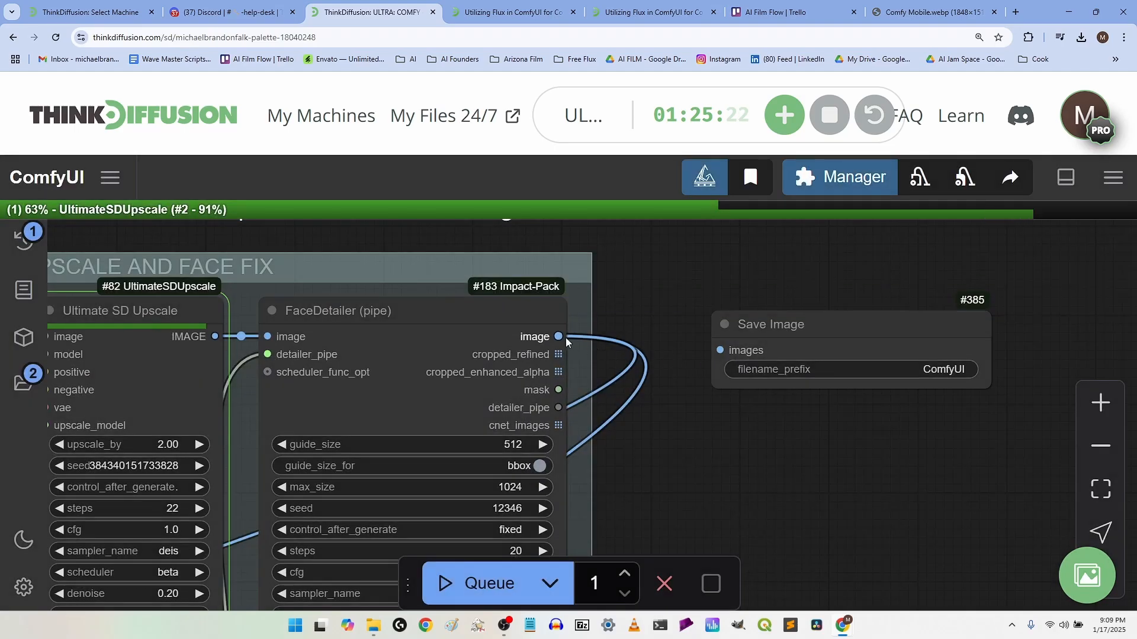
pyautogui.moveTo(559, 337); pyautogui.dragTo(722, 351)
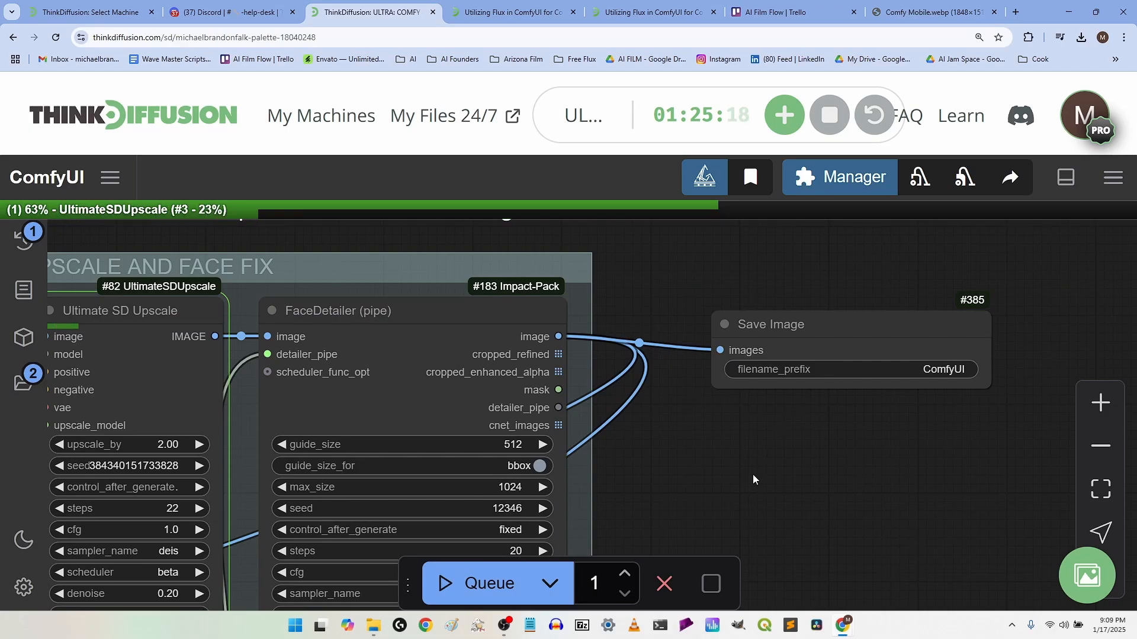
# Step: Examine the Step 6 Character Output and Different Poses group, including its empty previews and Image Crop nodes
pyautogui.scroll(-4, 754, 475)
pyautogui.moveTo(720, 500); pyautogui.dragTo(858, 377)
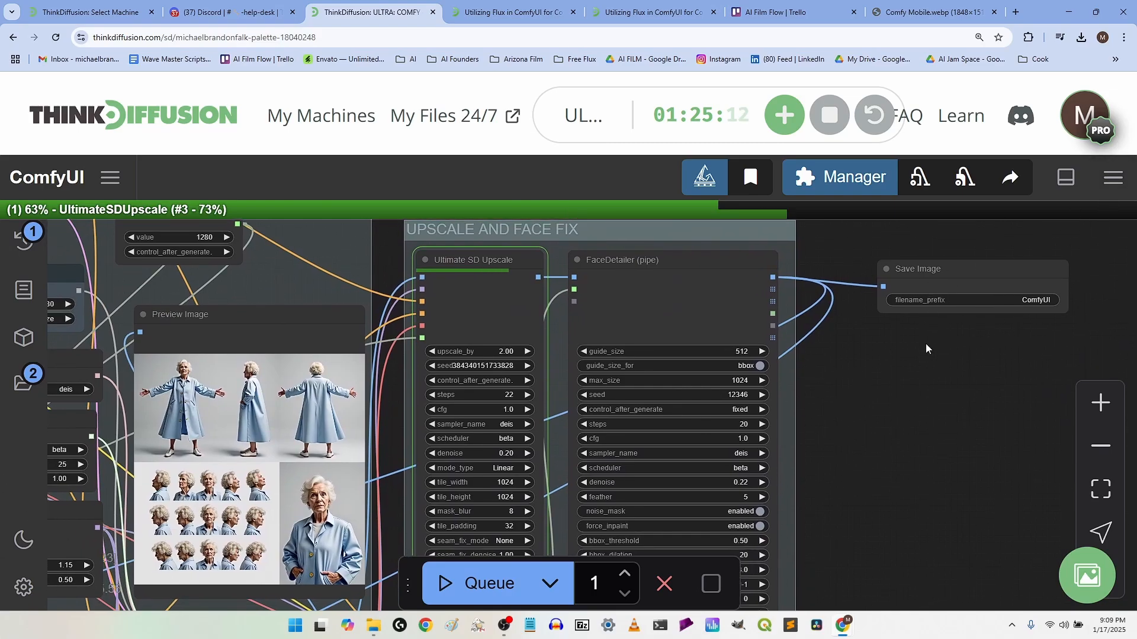
pyautogui.moveTo(976, 589); pyautogui.dragTo(961, 133)
pyautogui.moveTo(894, 409); pyautogui.dragTo(993, 227)
pyautogui.scroll(-5, 891, 255)
pyautogui.moveTo(867, 267); pyautogui.dragTo(859, 377)
pyautogui.scroll(-5, 691, 385)
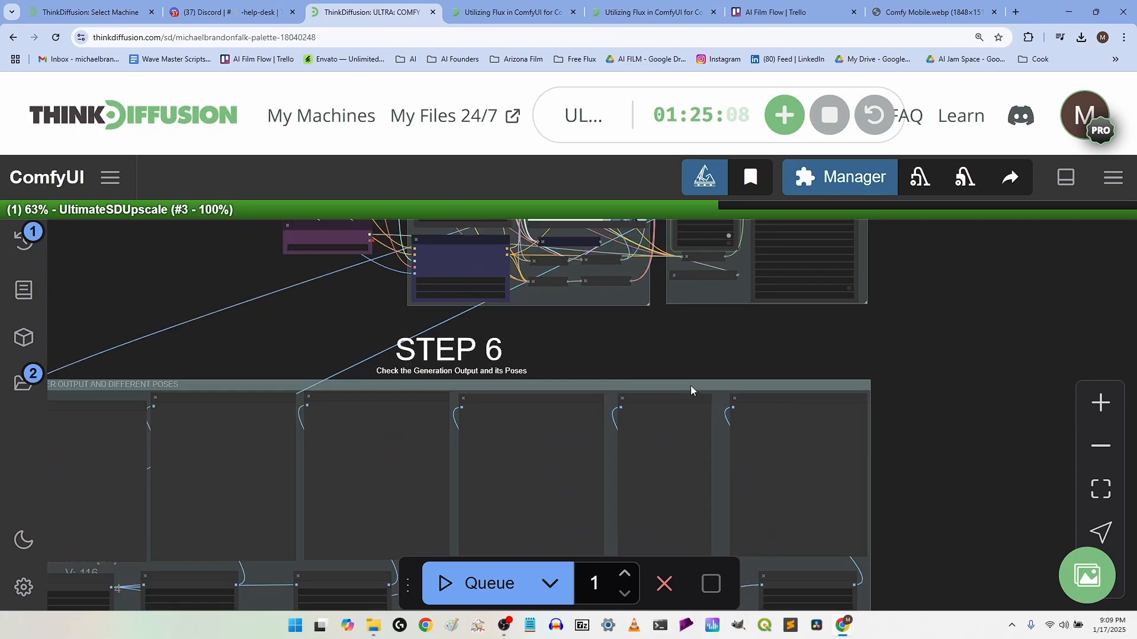
pyautogui.scroll(9, 675, 487)
pyautogui.scroll(5, 692, 505)
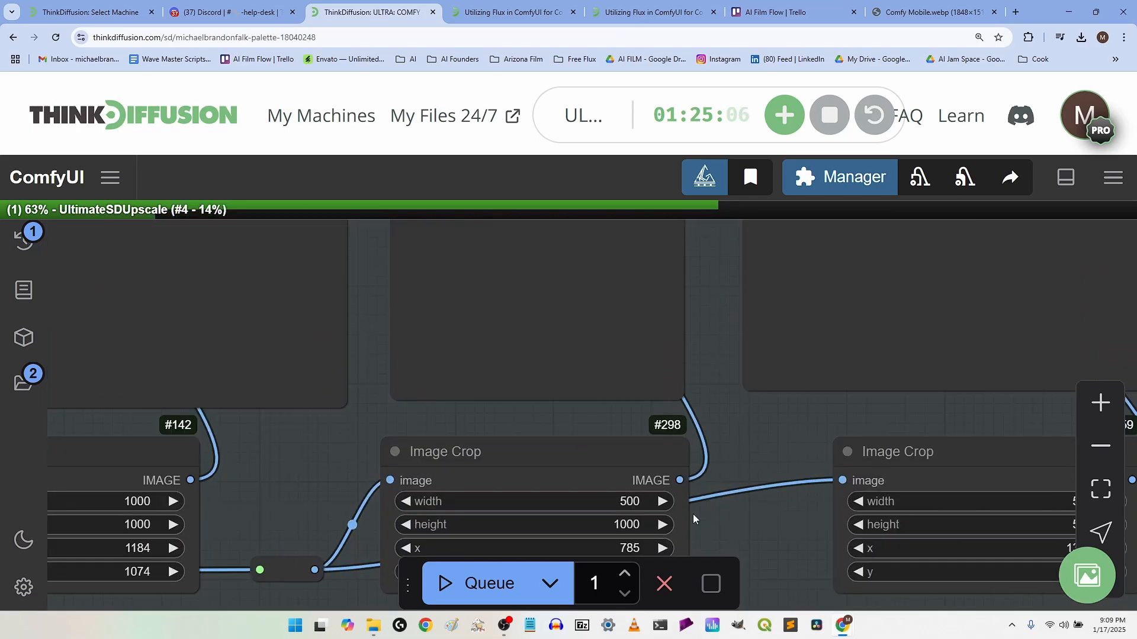
pyautogui.scroll(-6, 694, 519)
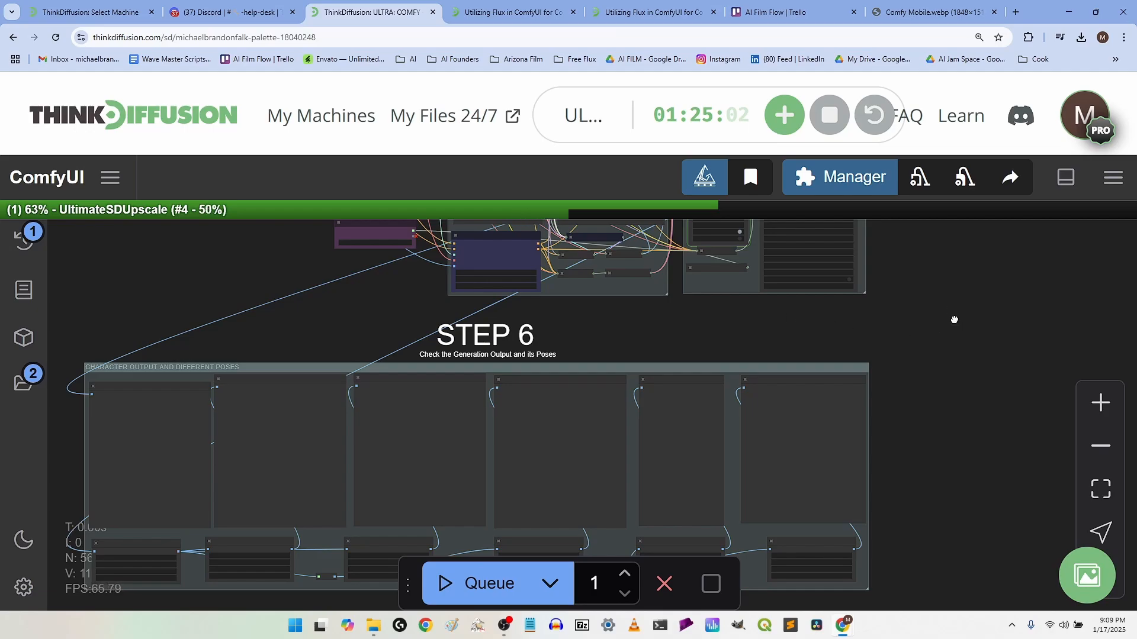
# Step: Inspect the head poses in the character sheet preview, and check the Save Image node's connection to FaceDetailer
pyautogui.moveTo(954, 319); pyautogui.dragTo(1048, 592)
pyautogui.scroll(10, 733, 521)
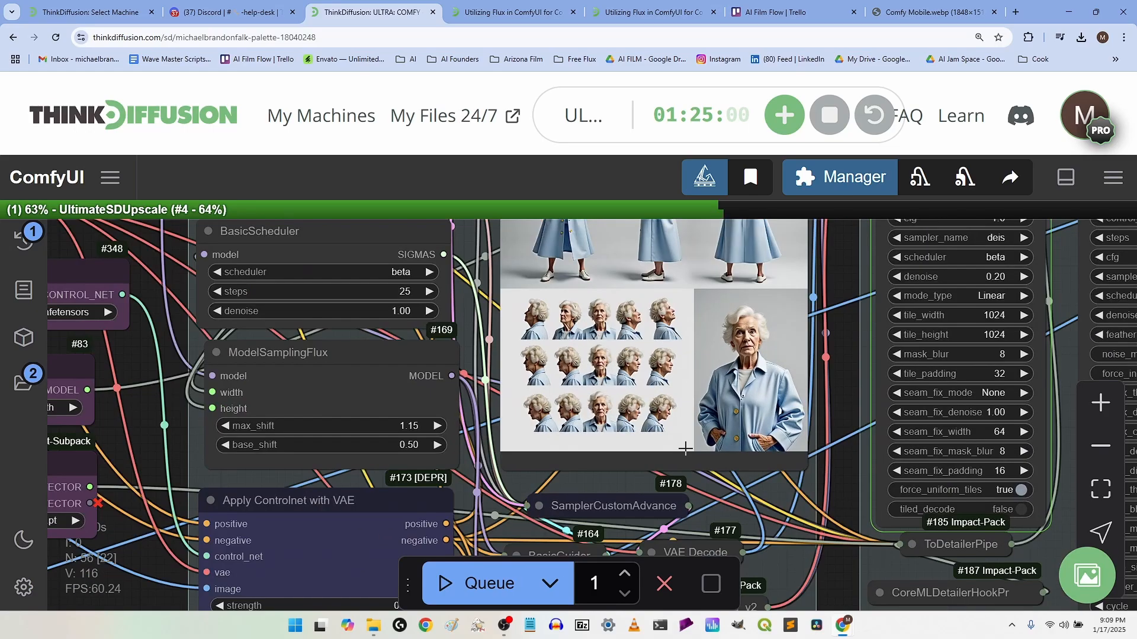
pyautogui.scroll(-11, 685, 449)
pyautogui.scroll(10, 685, 449)
pyautogui.scroll(-10, 685, 449)
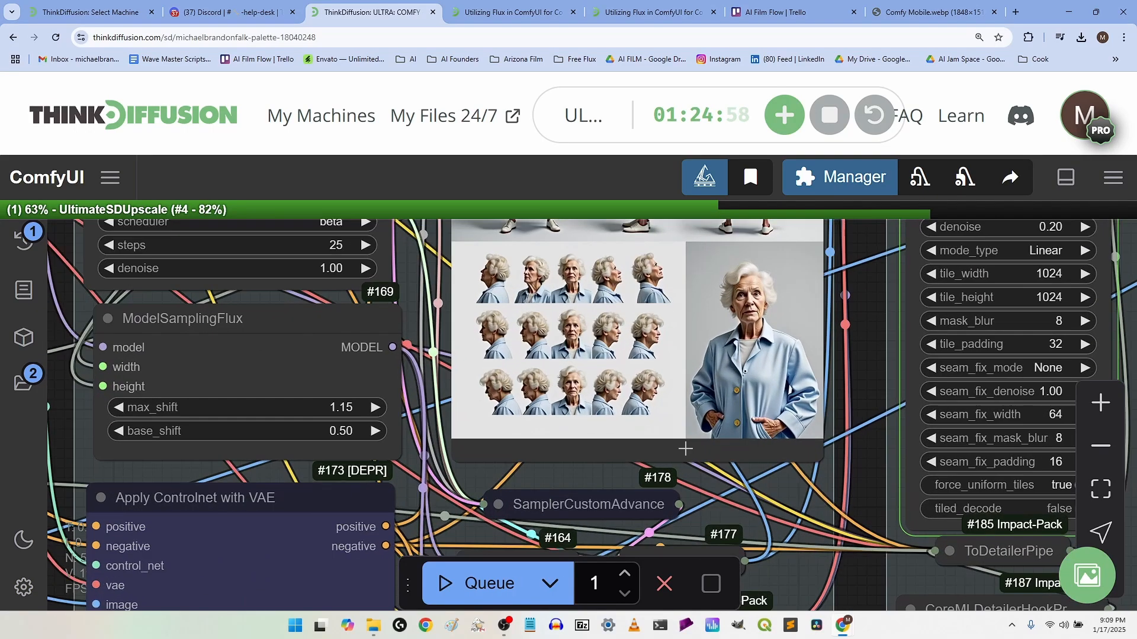
pyautogui.scroll(2, 685, 449)
pyautogui.scroll(-3, 685, 449)
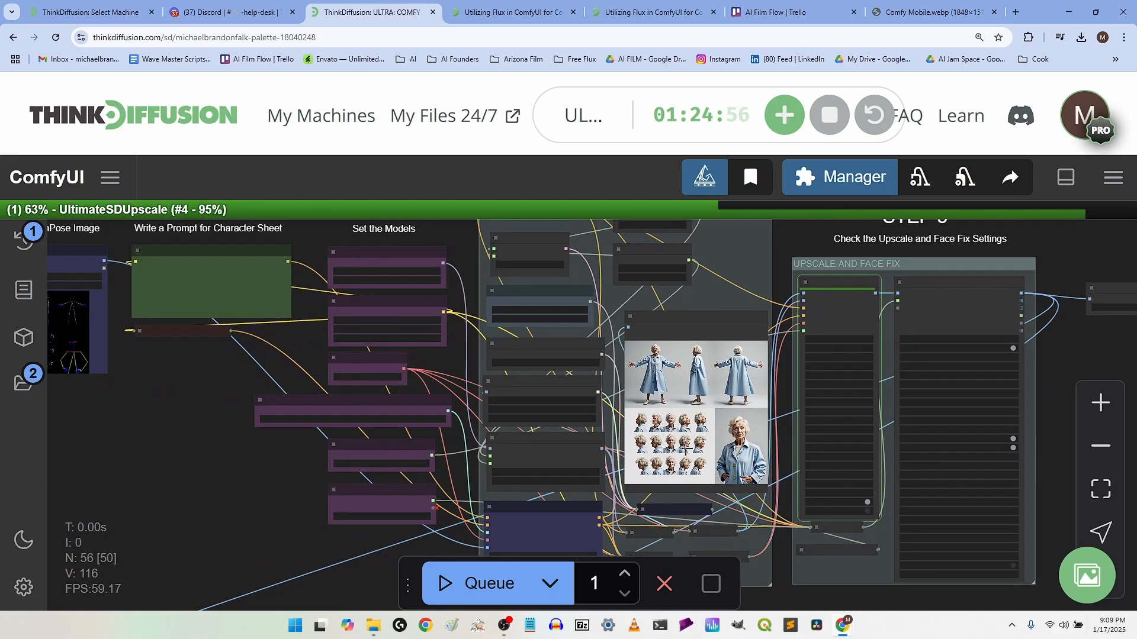
pyautogui.moveTo(977, 426); pyautogui.dragTo(787, 534)
pyautogui.scroll(9, 633, 355)
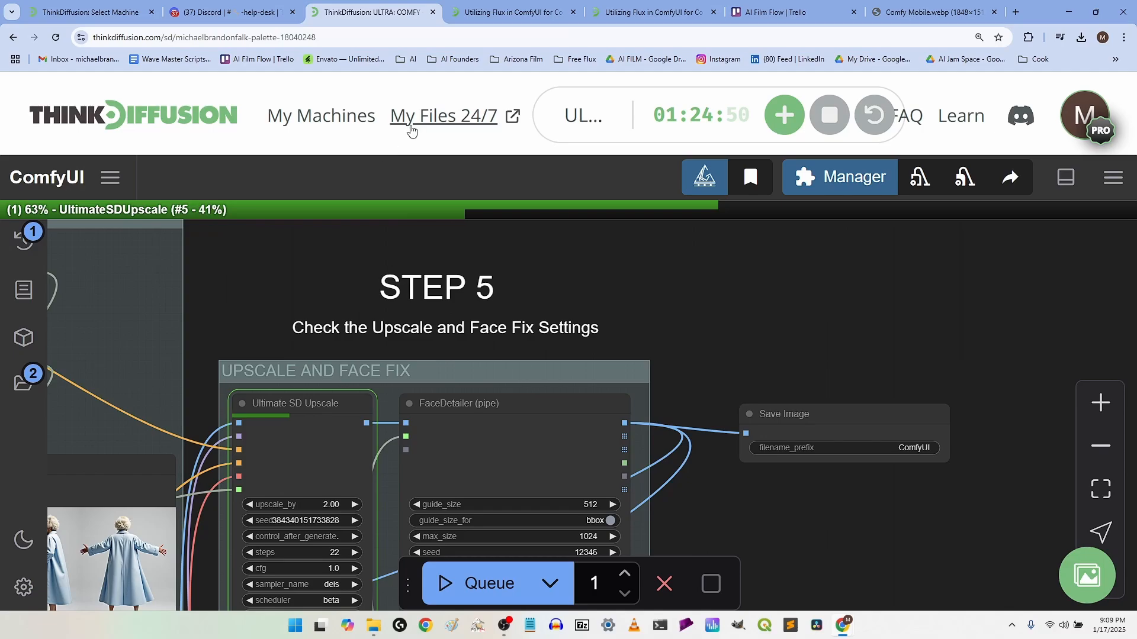
pyautogui.moveTo(802, 307); pyautogui.dragTo(795, 213)
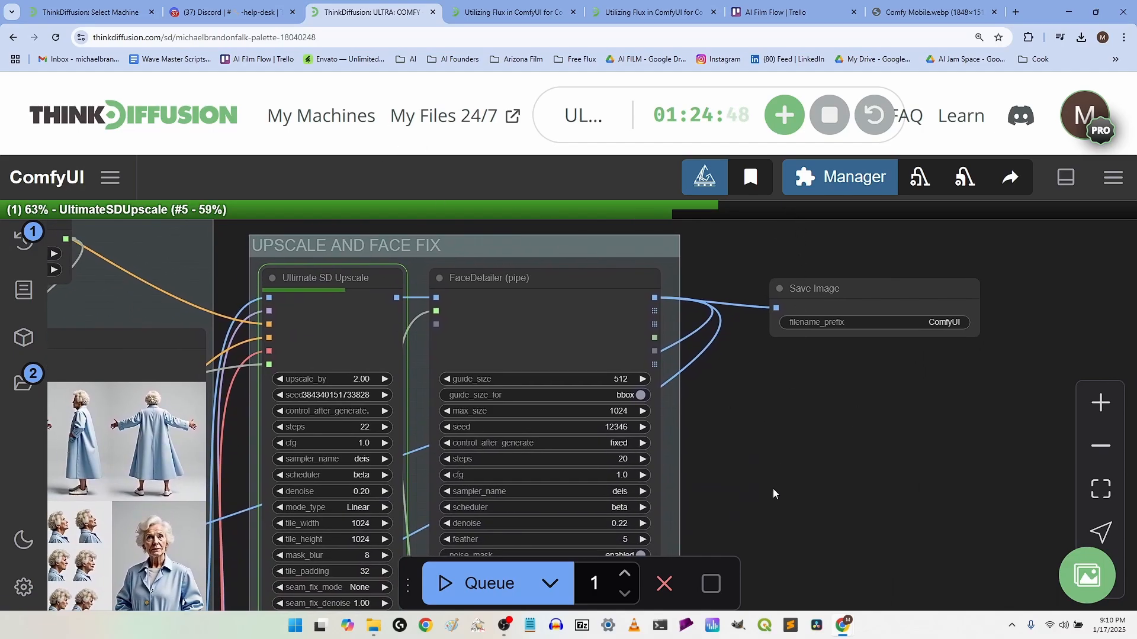
# Step: Study the preview's full-body views, head angles and portrait closely alongside the Ultimate SD Upscale and FaceDetailer nodes
pyautogui.moveTo(773, 488); pyautogui.dragTo(1060, 359)
pyautogui.scroll(6, 350, 426)
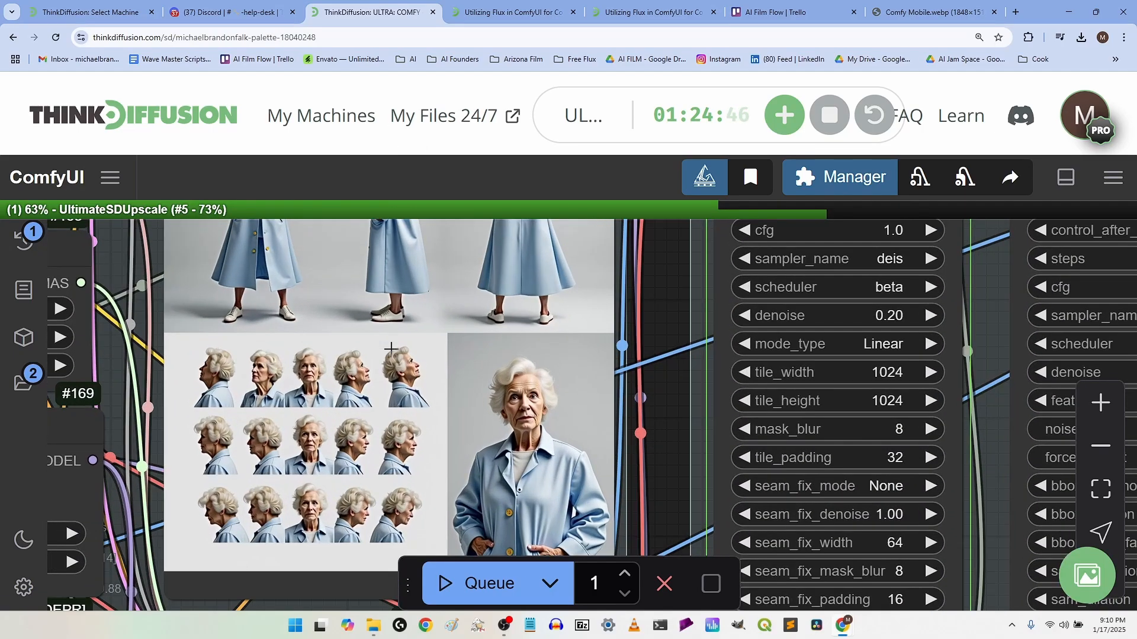
pyautogui.scroll(-2, 335, 320)
pyautogui.scroll(-2, 400, 369)
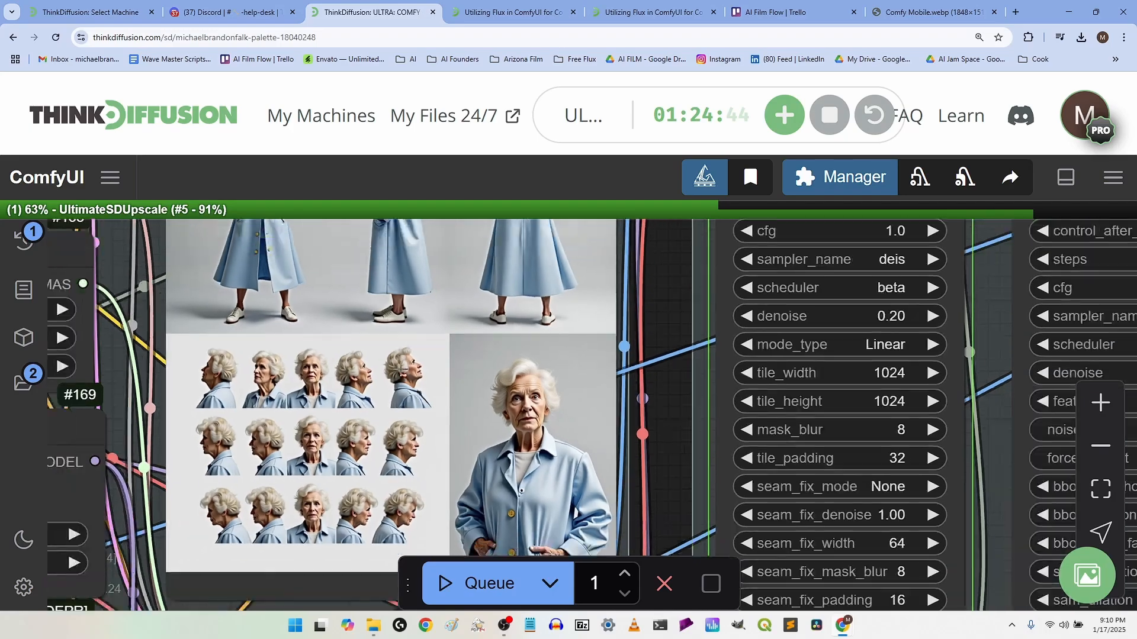
pyautogui.scroll(-1, 400, 370)
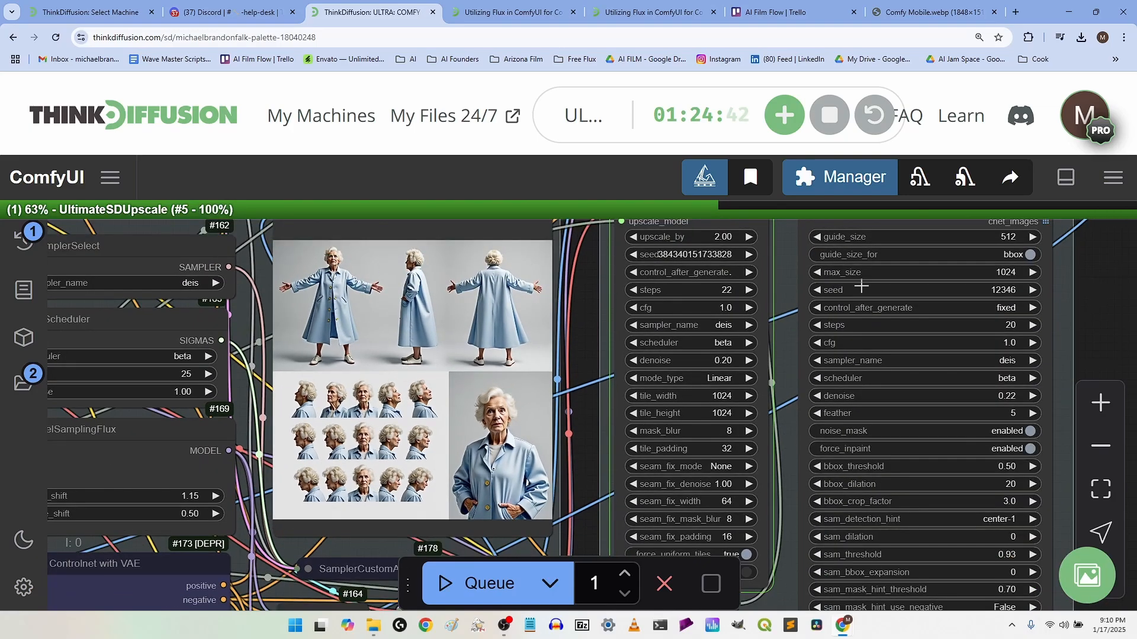
pyautogui.scroll(-4, 923, 385)
pyautogui.moveTo(1063, 315); pyautogui.dragTo(819, 395)
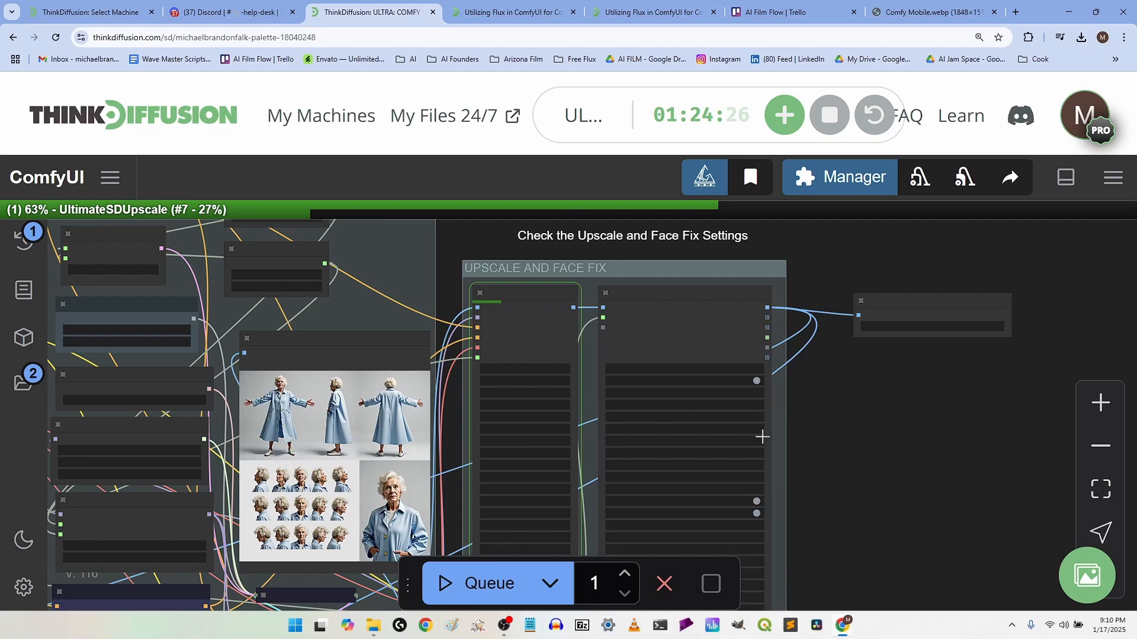
pyautogui.moveTo(857, 462); pyautogui.dragTo(1128, 417)
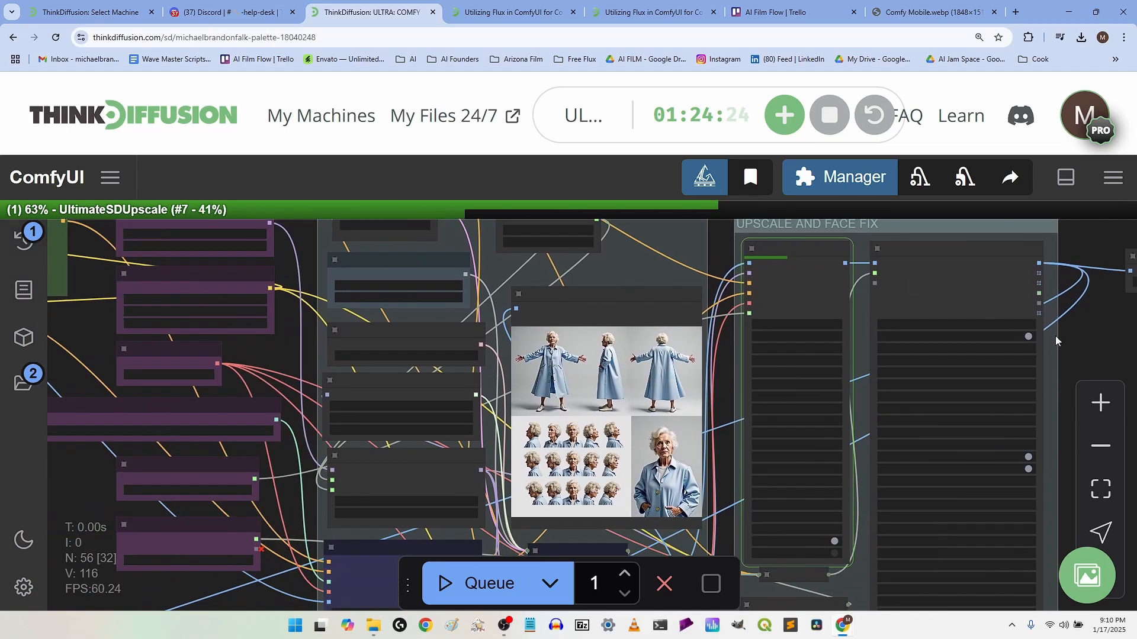
pyautogui.moveTo(1128, 340); pyautogui.dragTo(701, 346)
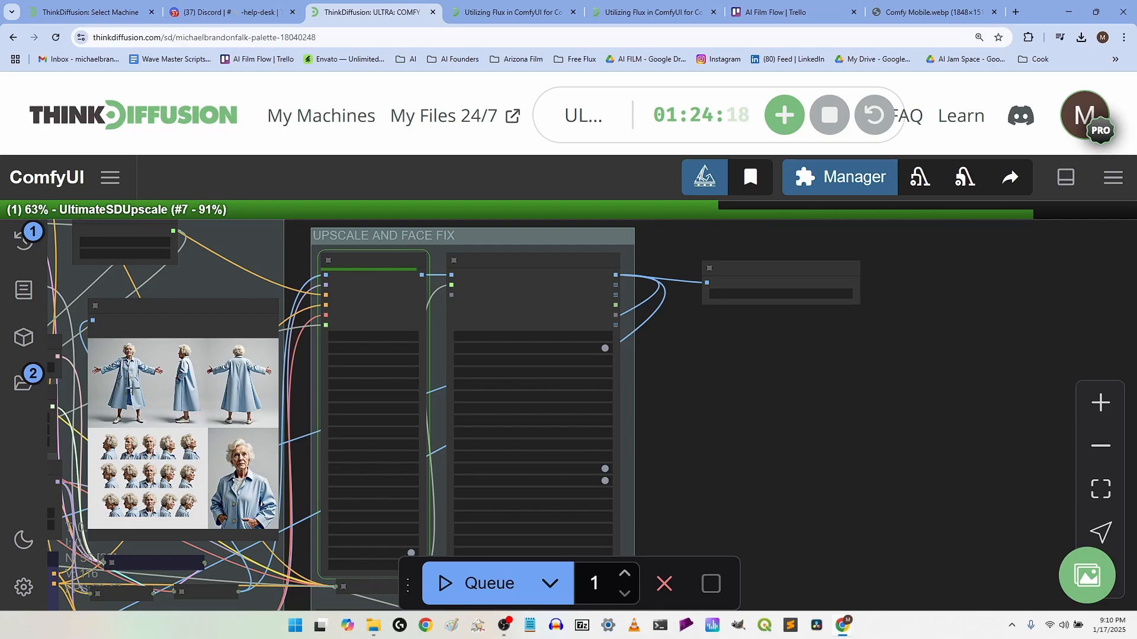
pyautogui.scroll(7, 126, 381)
pyautogui.scroll(-7, 126, 381)
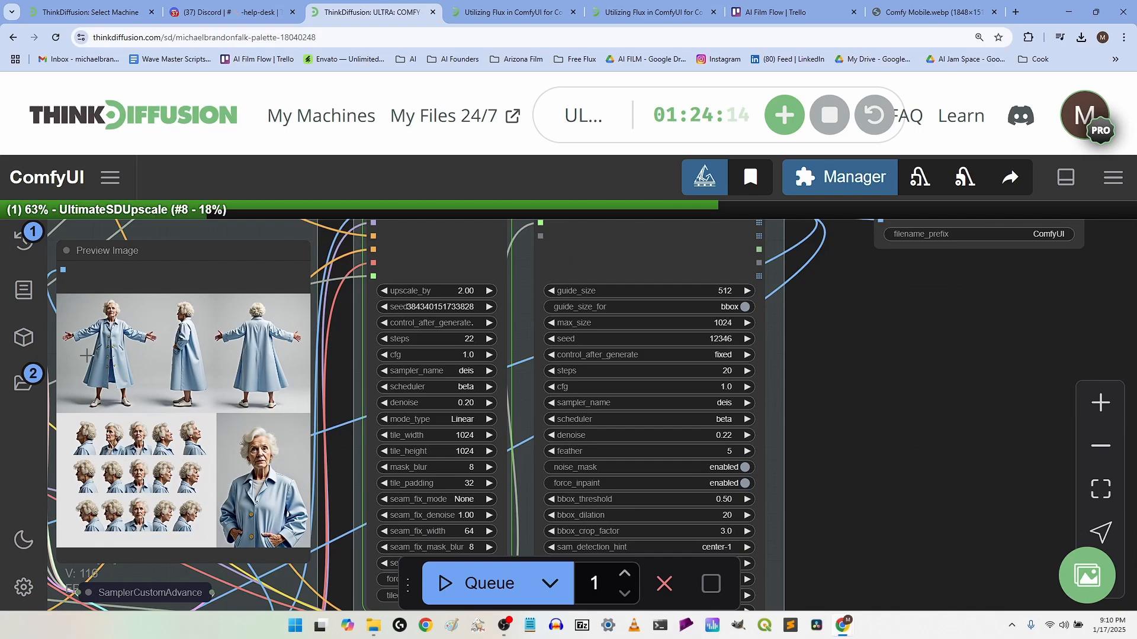
pyautogui.scroll(7, 86, 356)
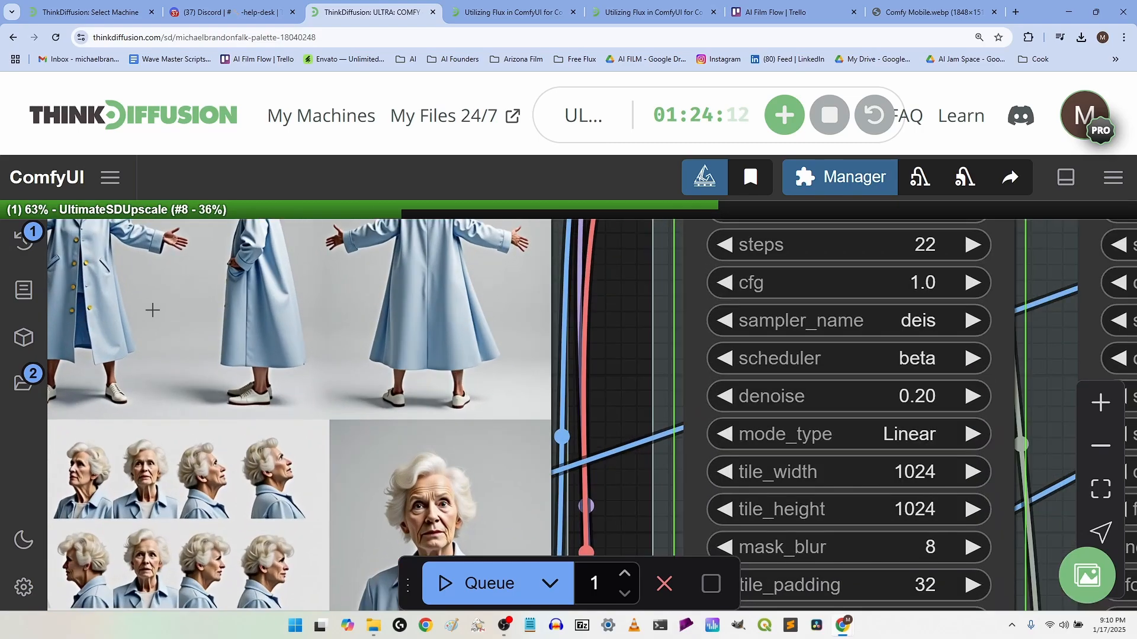
pyautogui.scroll(-7, 152, 310)
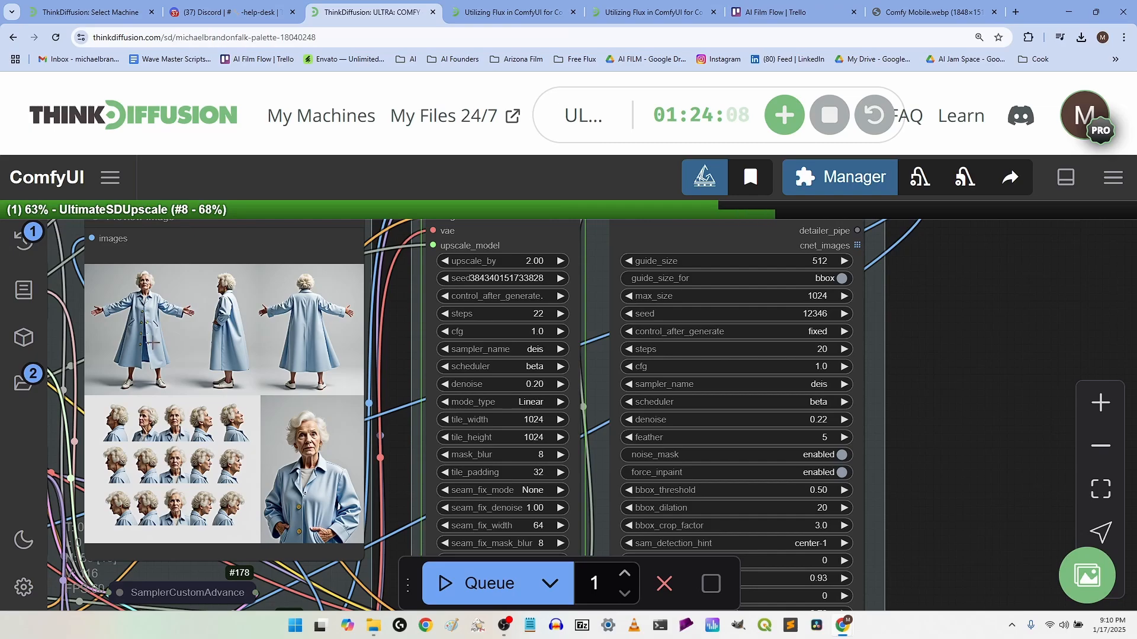
pyautogui.moveTo(954, 304); pyautogui.dragTo(828, 468)
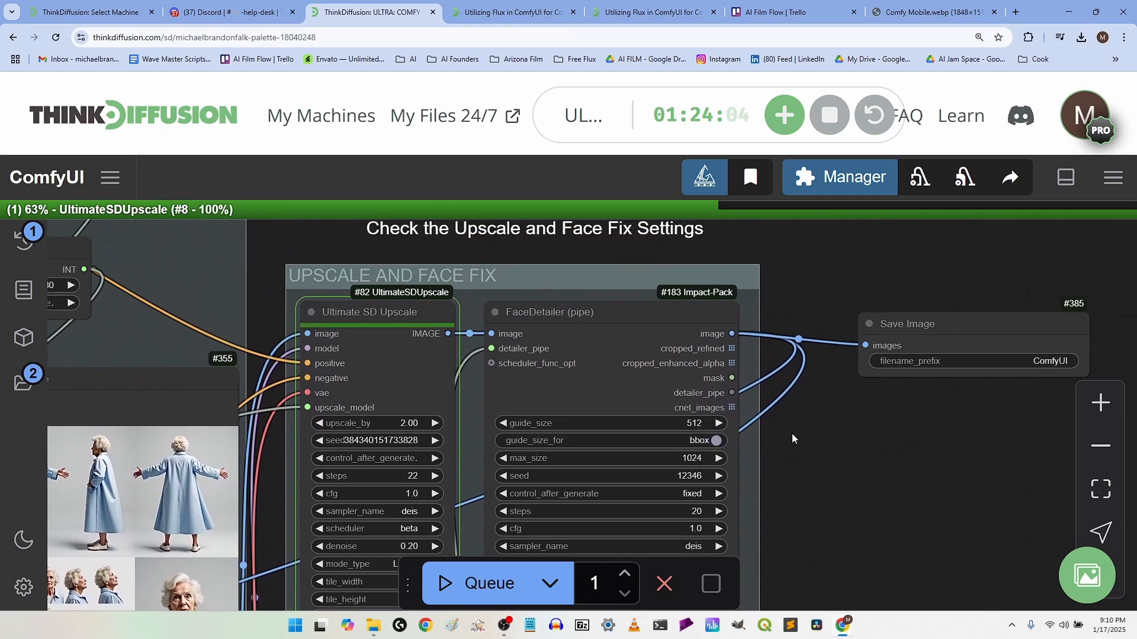
# Step: Open My Files 24/7 in a separate browser tab and go to the comfyui/outputs folder
pyautogui.click(443, 116)
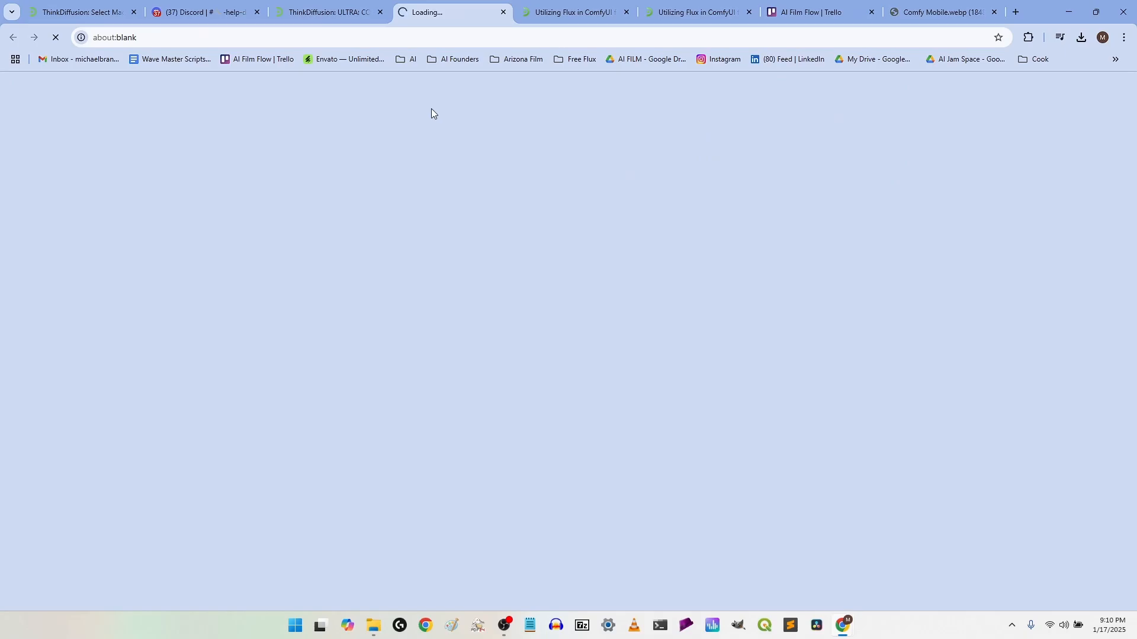
pyautogui.click(325, 8)
pyautogui.click(432, 116)
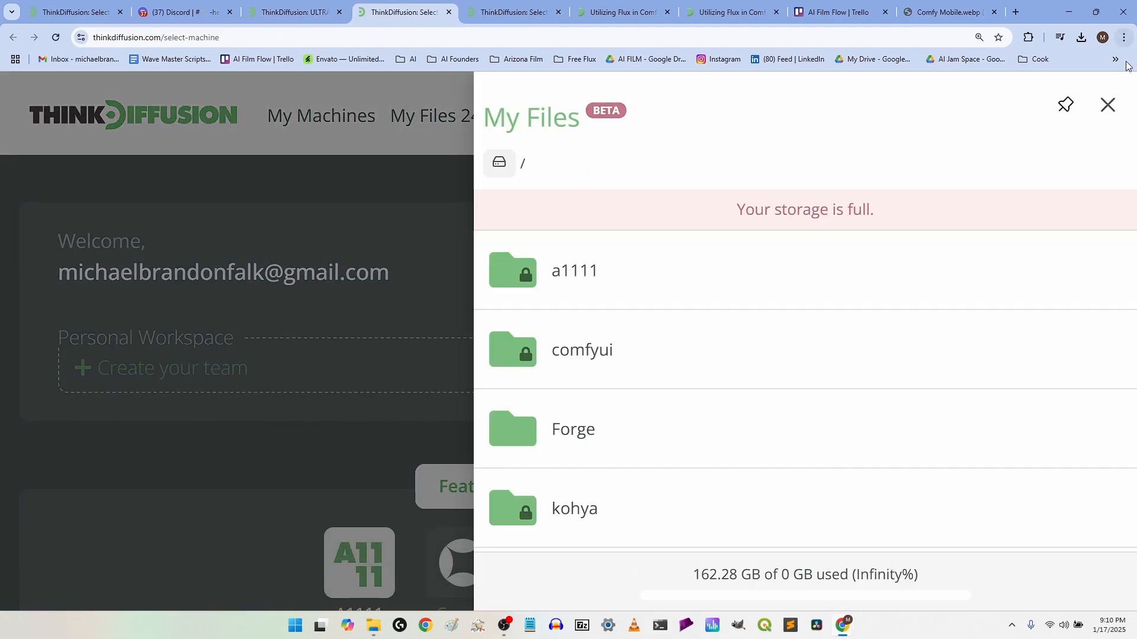
pyautogui.click(651, 359)
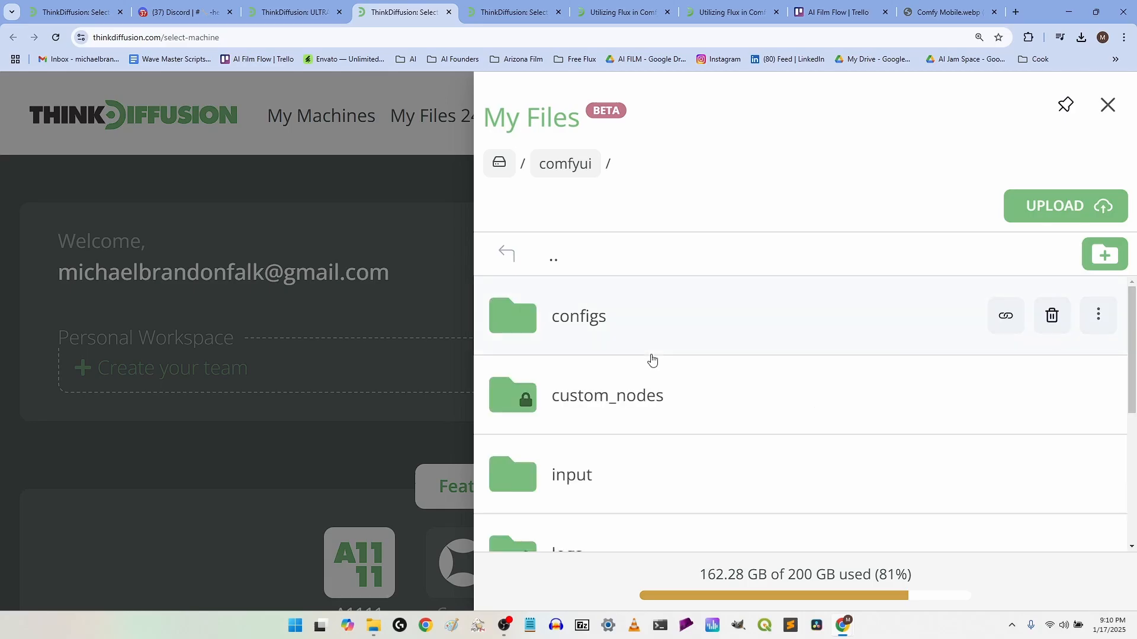
pyautogui.scroll(-4, 652, 359)
pyautogui.click(585, 441)
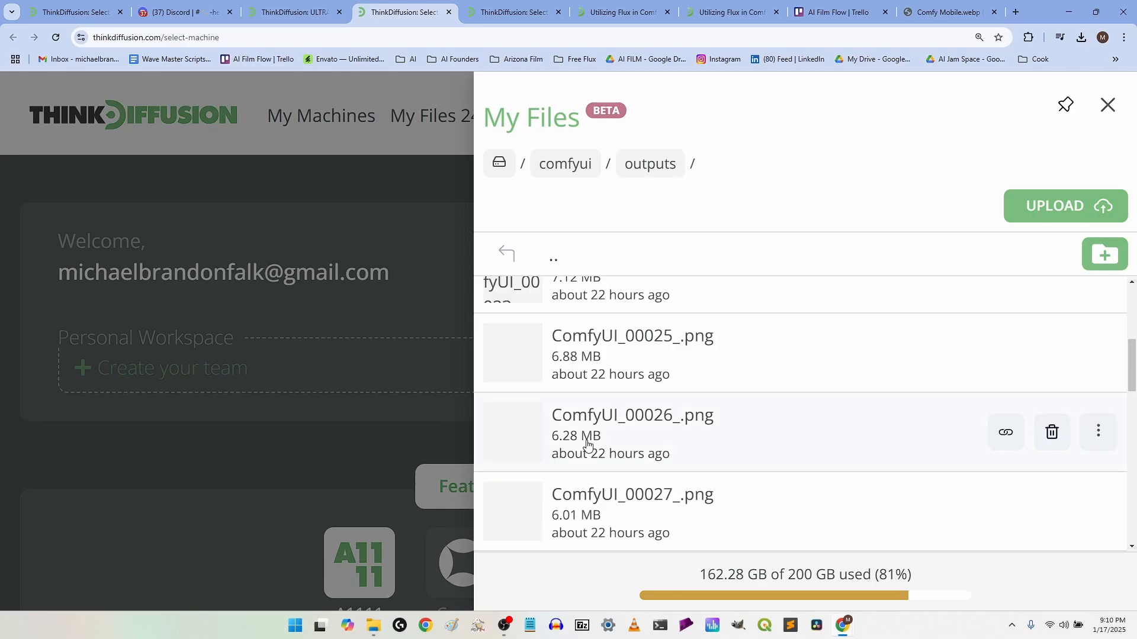
# Step: Look through the saved PNG images in the outputs folder, from the newest files back to the earliest character sheets
pyautogui.scroll(3, 759, 452)
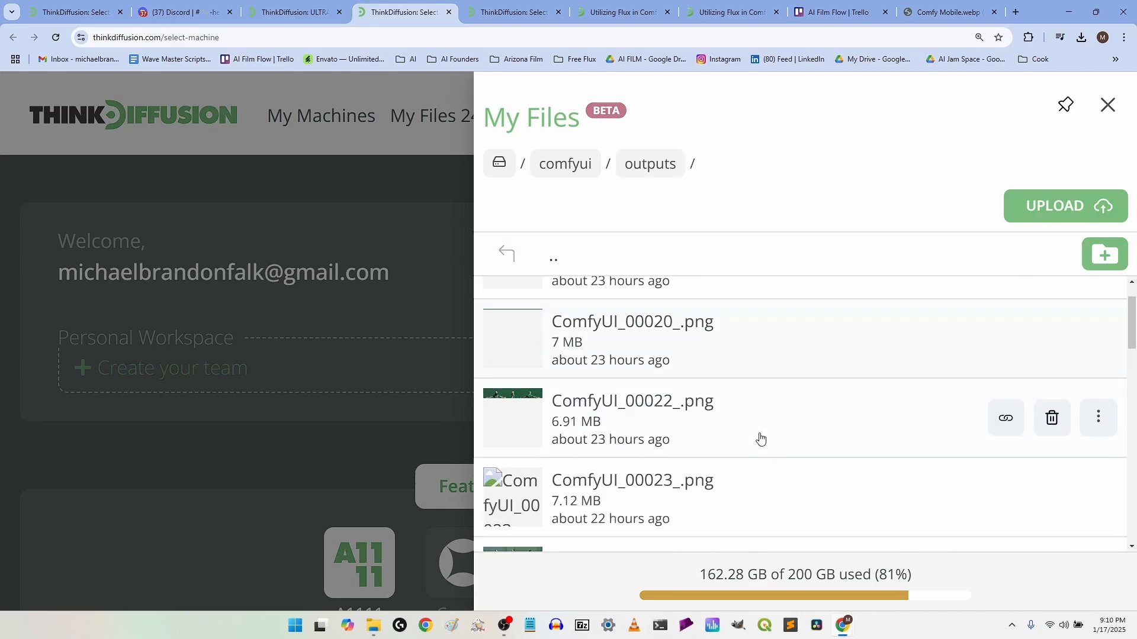
pyautogui.scroll(-10, 761, 438)
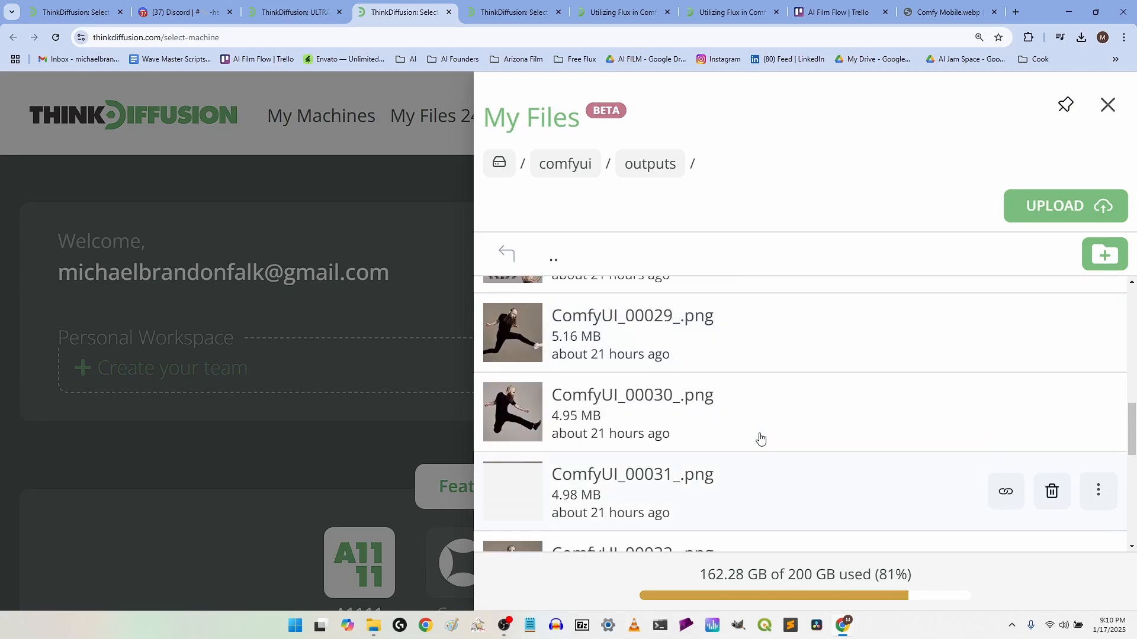
pyautogui.scroll(-6, 761, 439)
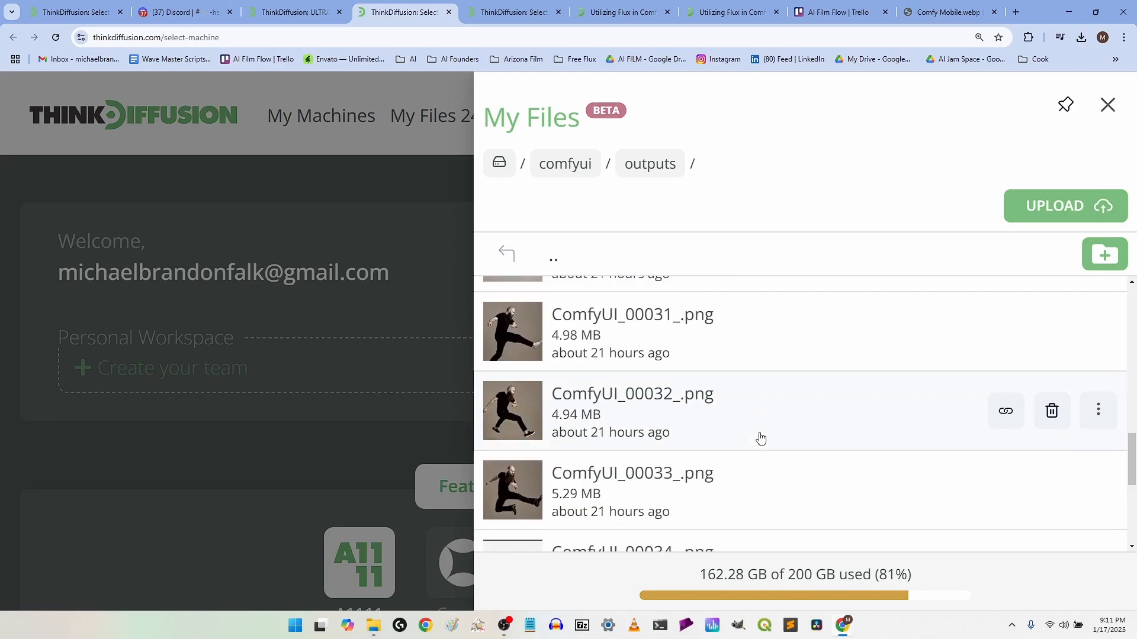
pyautogui.scroll(-1, 761, 438)
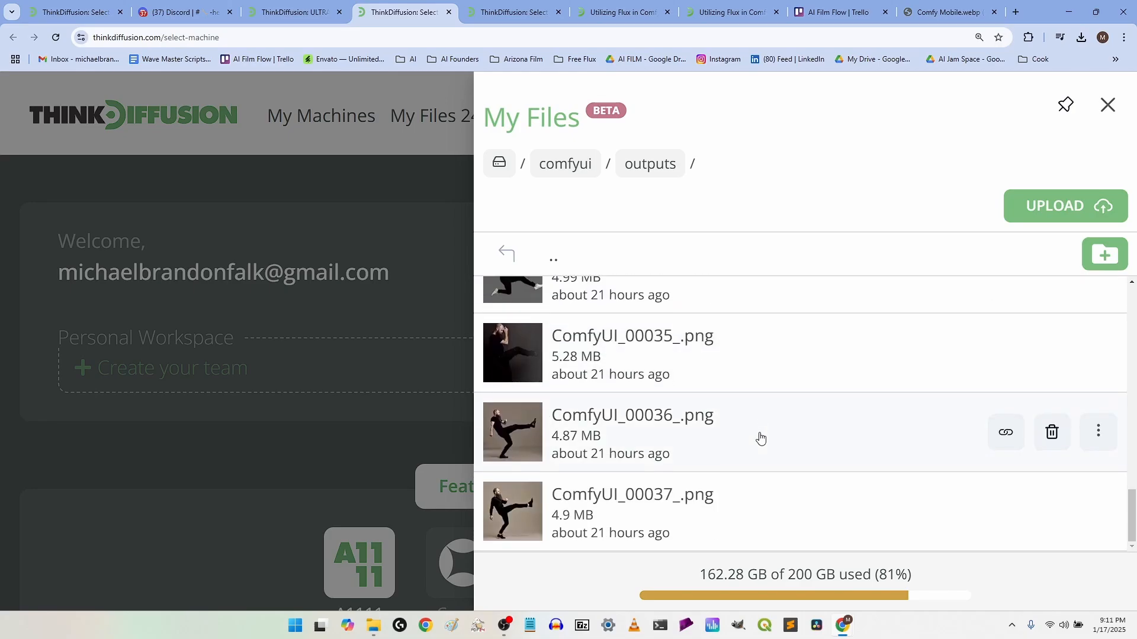
pyautogui.scroll(1, 761, 438)
pyautogui.scroll(2, 761, 439)
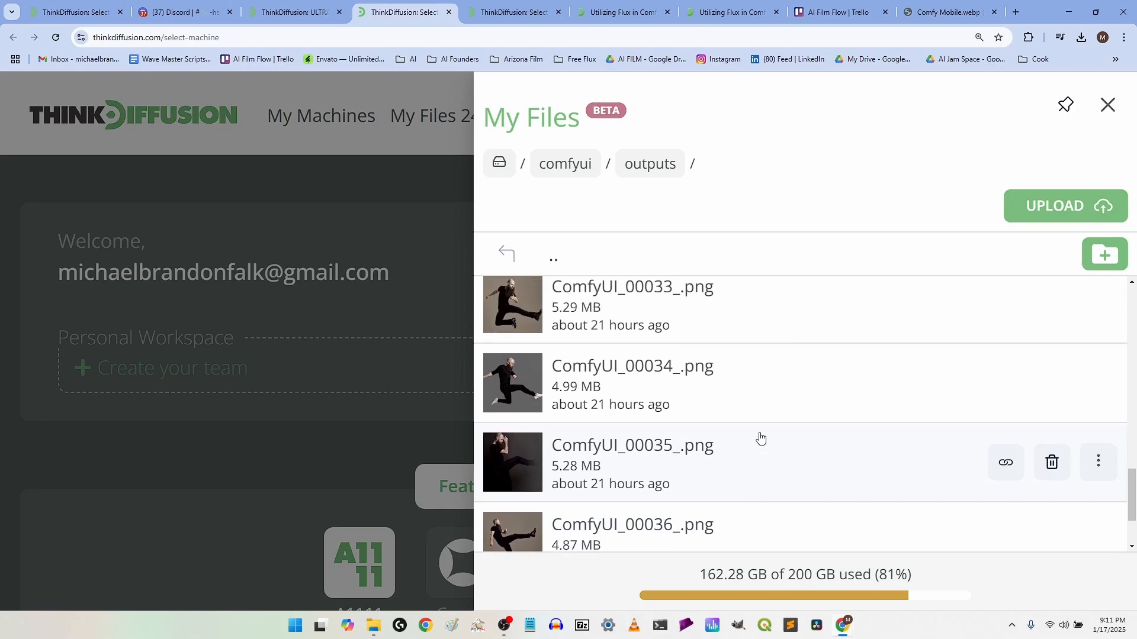
pyautogui.scroll(-3, 760, 438)
pyautogui.scroll(3, 760, 438)
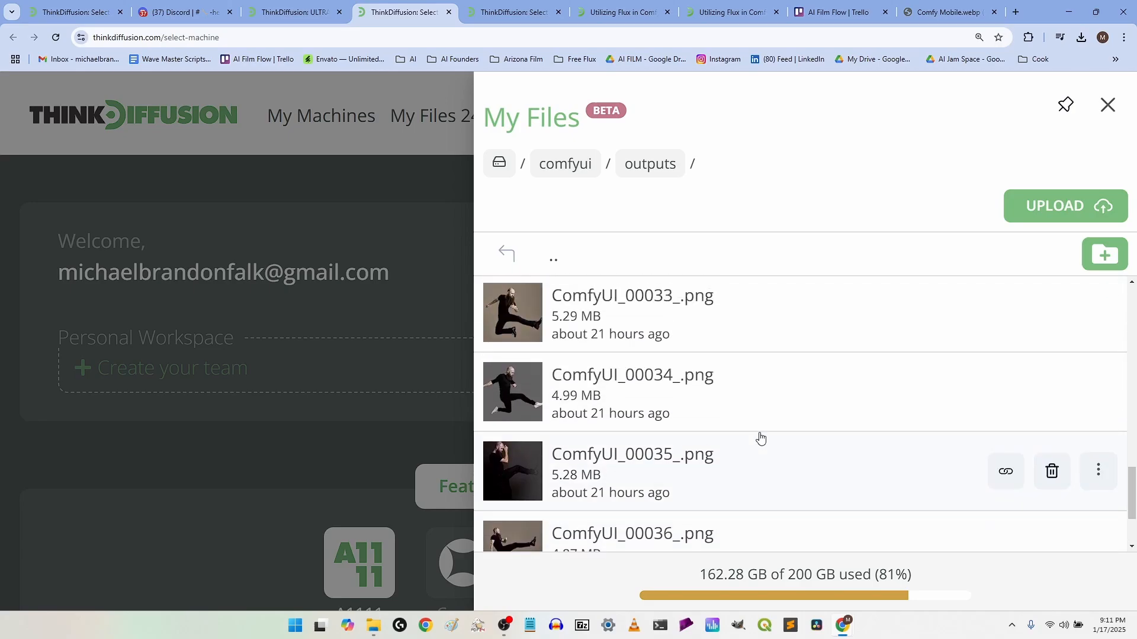
pyautogui.scroll(5, 761, 439)
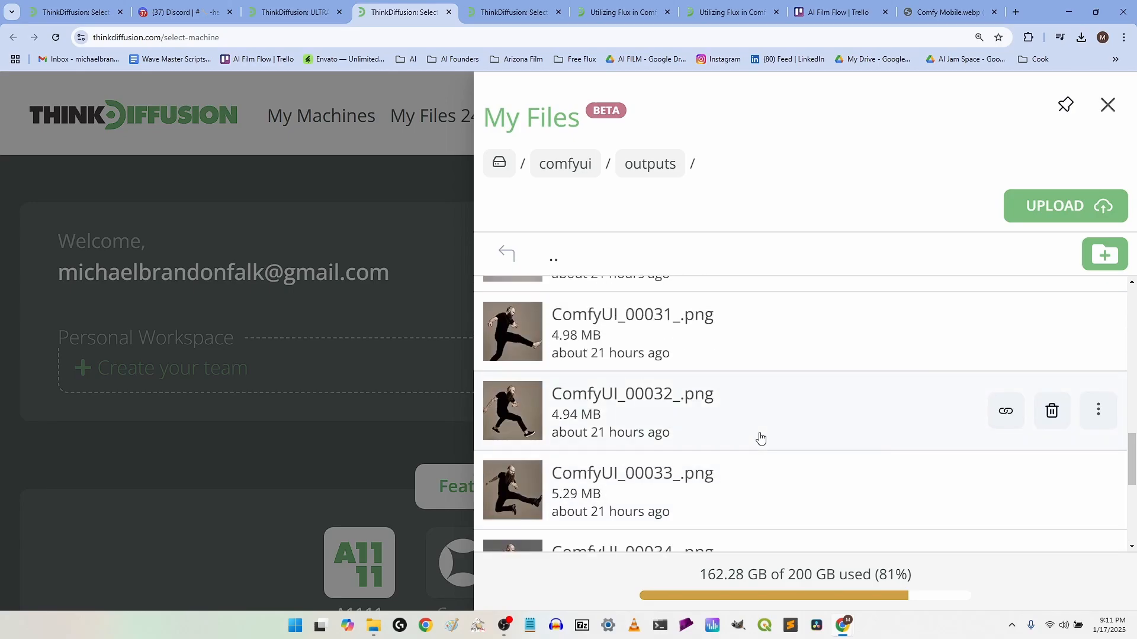
pyautogui.scroll(6, 760, 438)
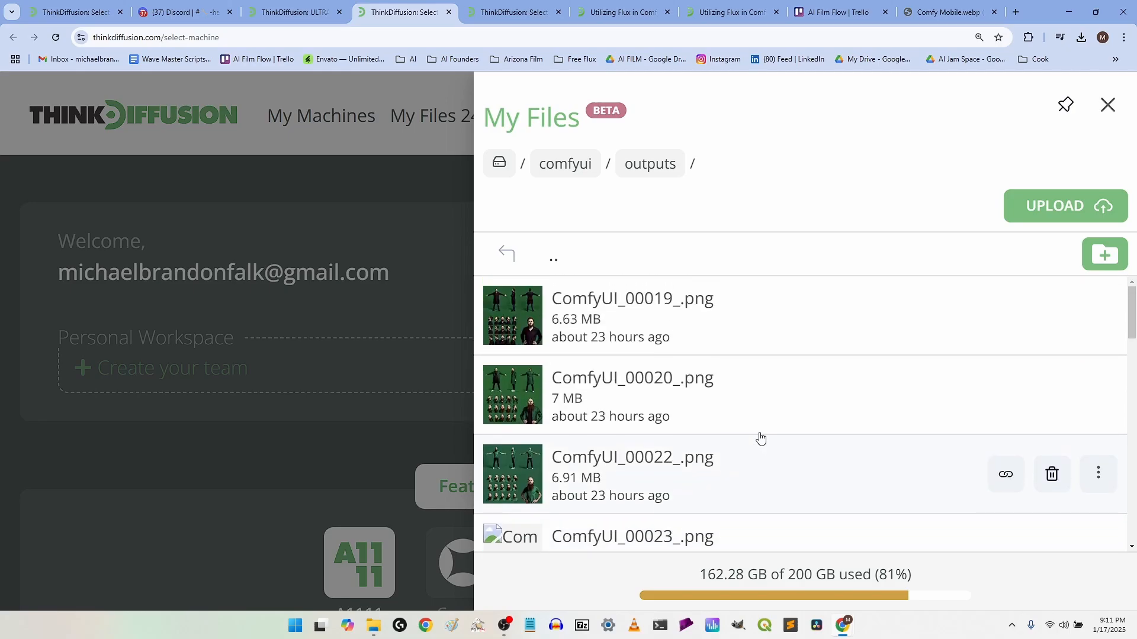
# Step: Look through the outputs folder down to its last PNG images of the kicking man, ComfyUI_00035_ to ComfyUI_00037_
pyautogui.scroll(-14, 761, 438)
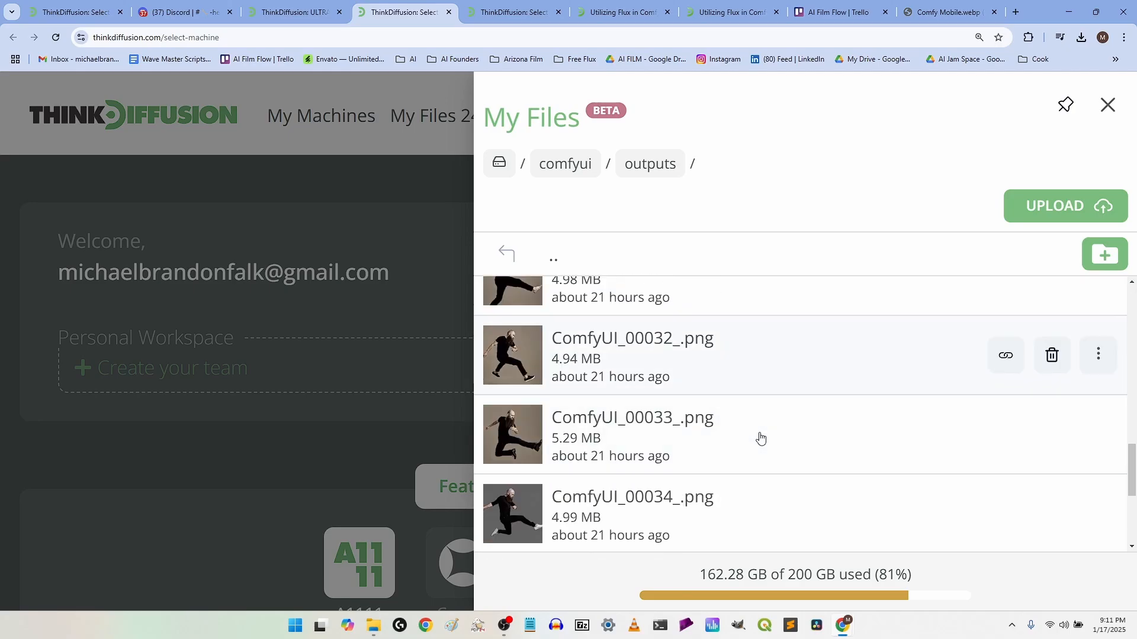
pyautogui.scroll(4, 761, 438)
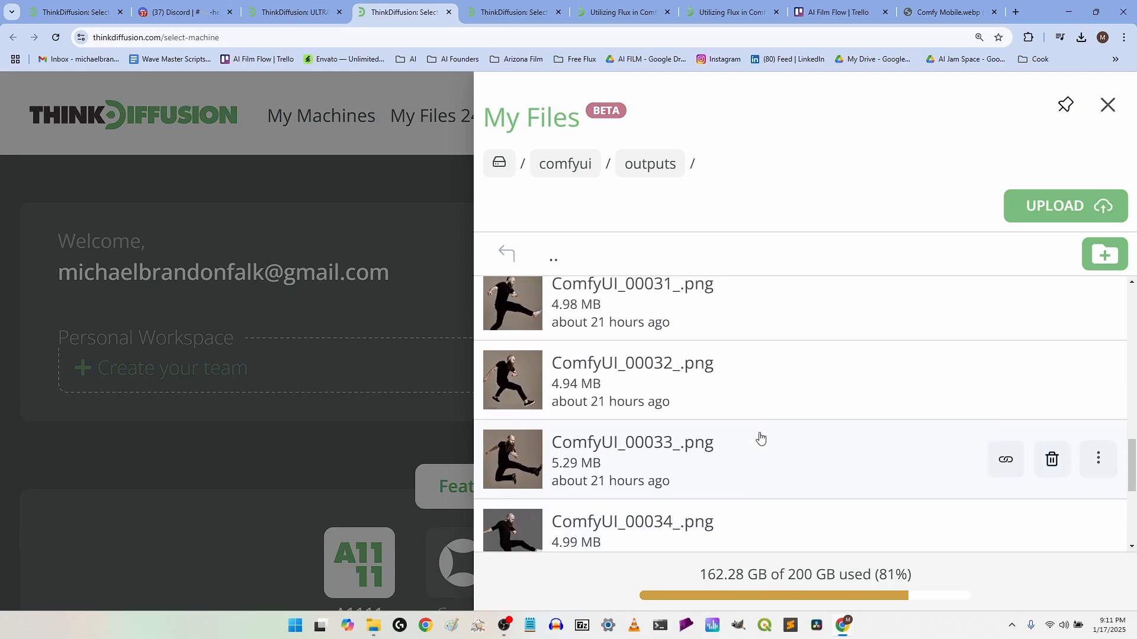
pyautogui.scroll(-4, 761, 438)
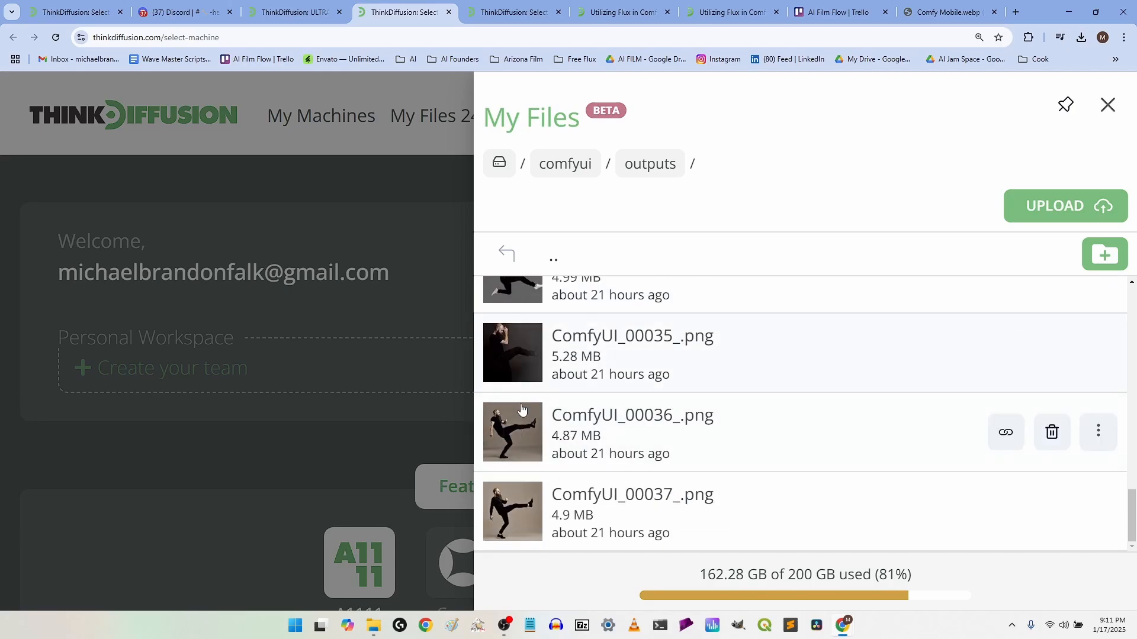
pyautogui.moveTo(514, 524)
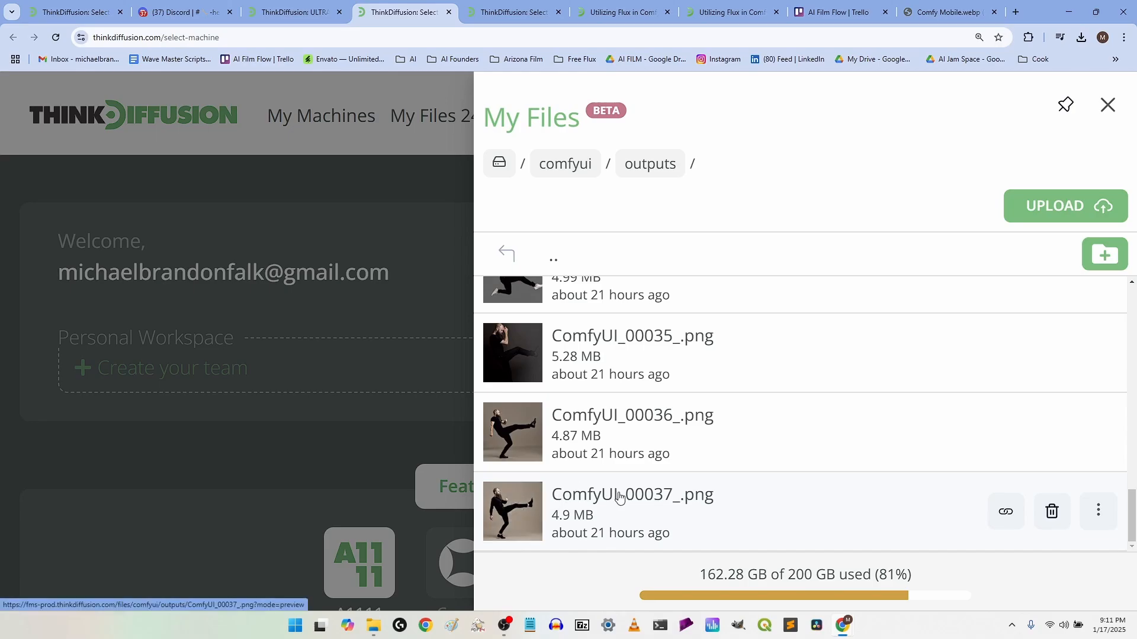
pyautogui.scroll(3, 618, 498)
pyautogui.scroll(-3, 620, 497)
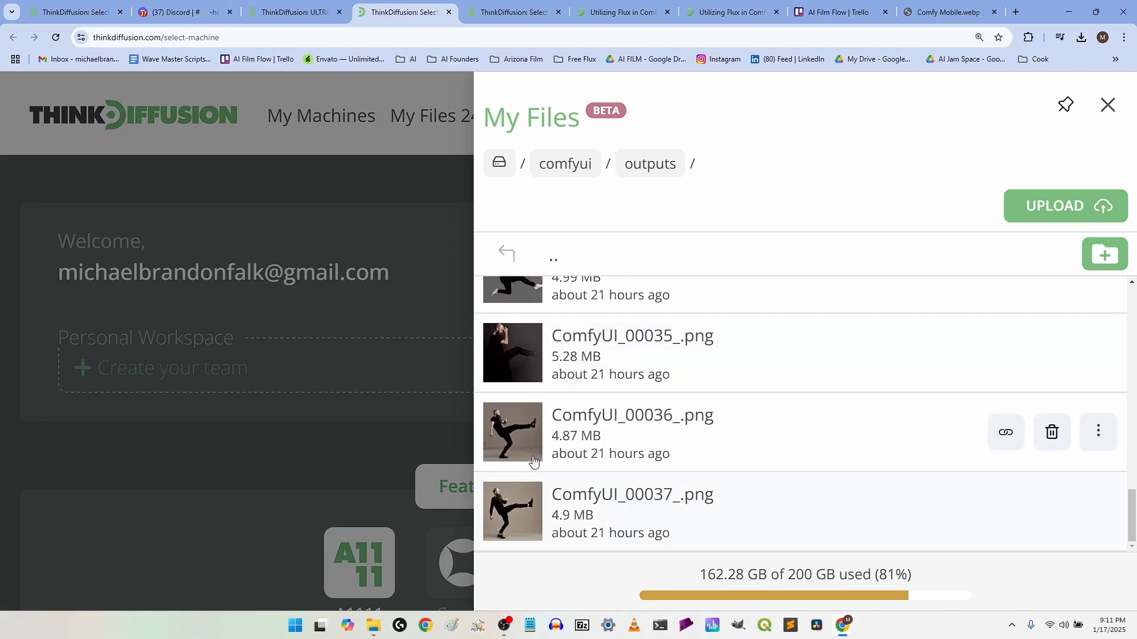
# Step: Return to the running ComfyUI workflow tab and examine the Ultimate SD Upscale and FaceDetailer settings of the Upscale and Face Fix group
pyautogui.click(295, 12)
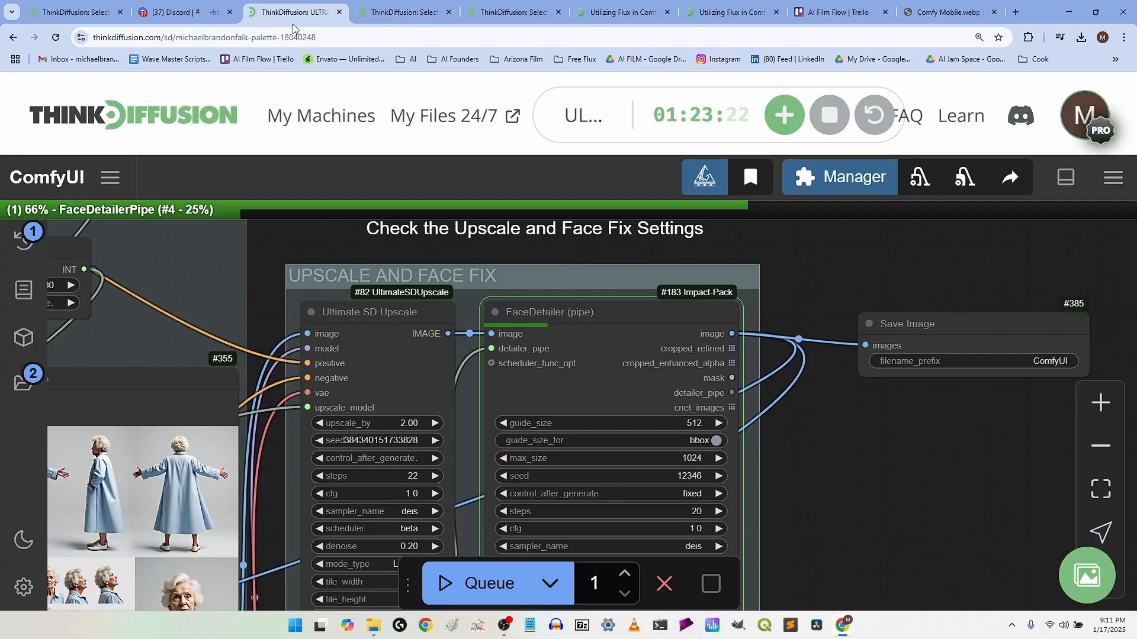
pyautogui.scroll(-1, 477, 425)
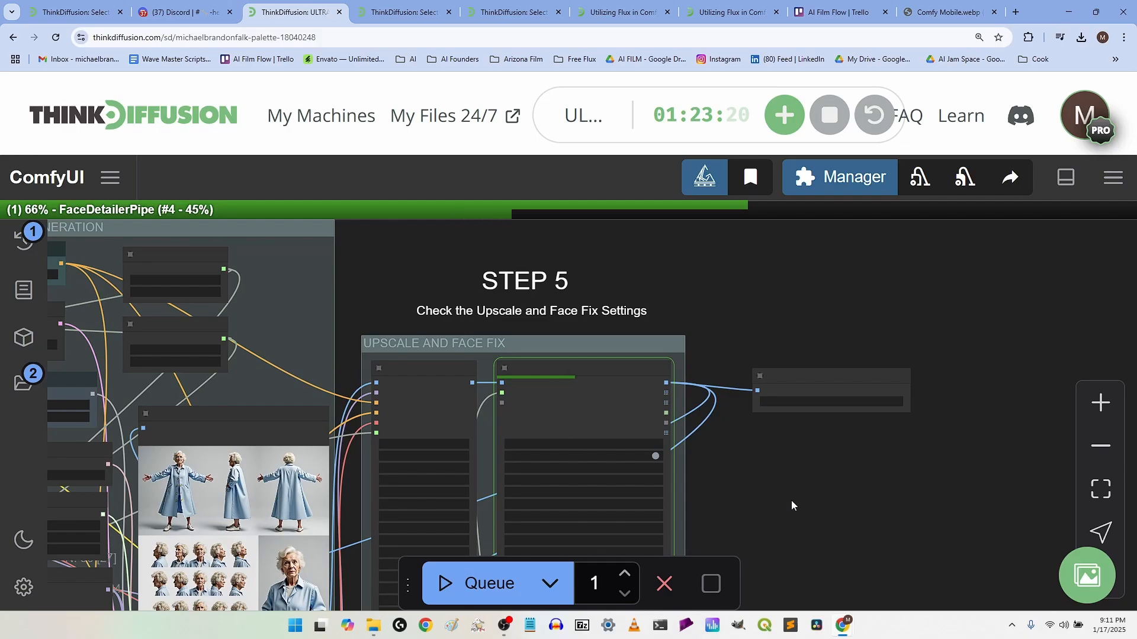
pyautogui.moveTo(791, 500); pyautogui.dragTo(845, 407)
pyautogui.scroll(-3, 632, 451)
pyautogui.scroll(5, 623, 450)
pyautogui.scroll(-3, 842, 411)
pyautogui.moveTo(850, 452); pyautogui.dragTo(930, 307)
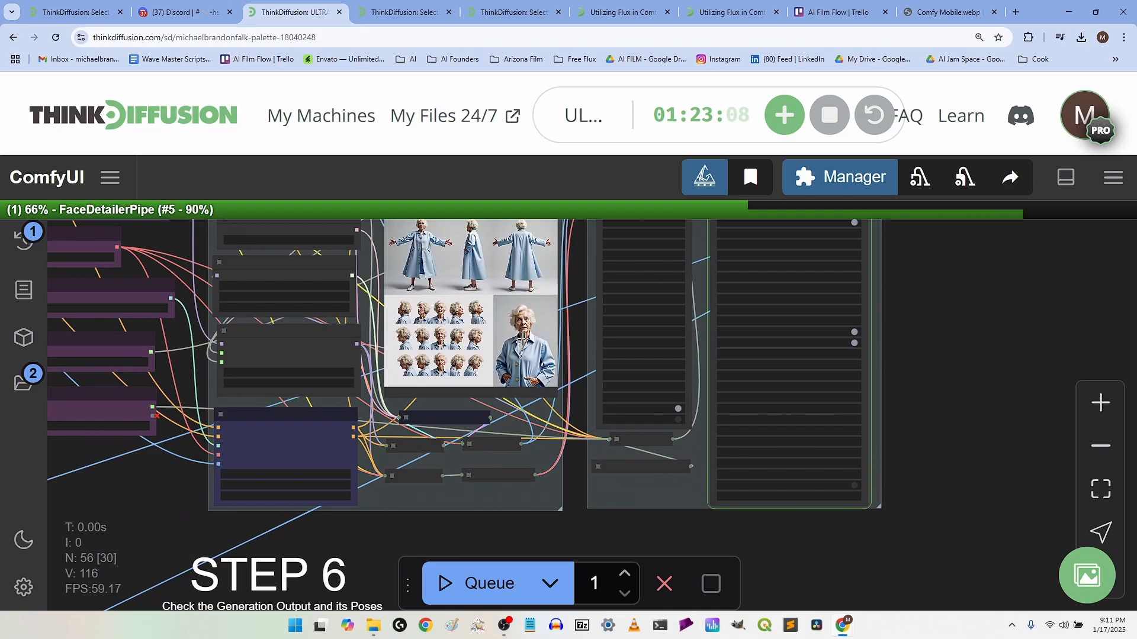
pyautogui.scroll(2, 605, 336)
pyautogui.scroll(2, 605, 335)
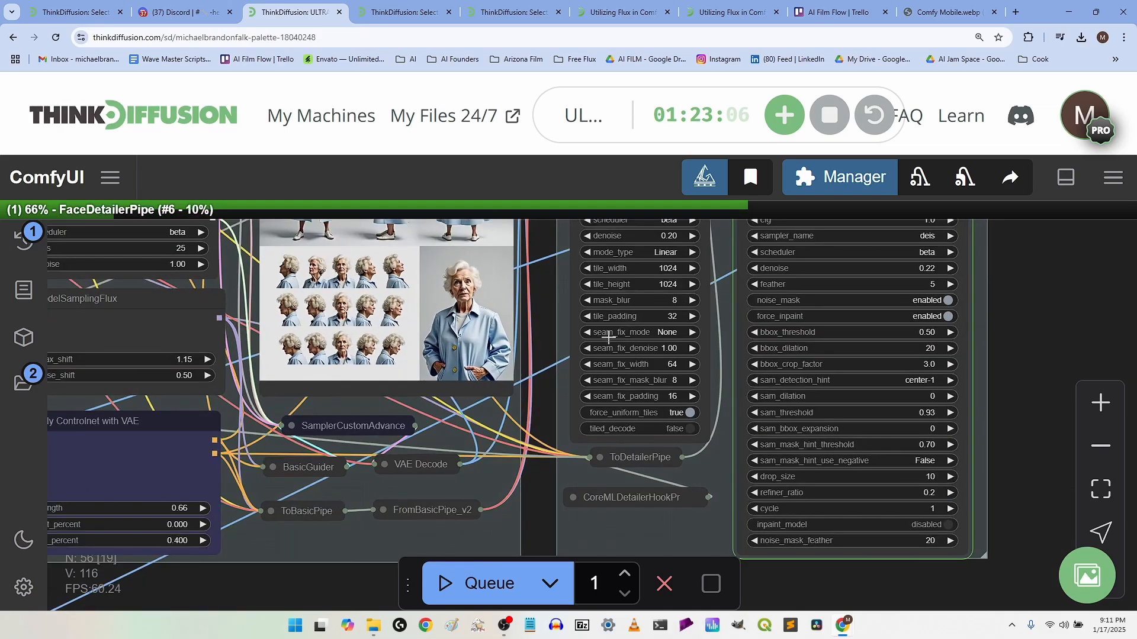
pyautogui.scroll(1, 610, 339)
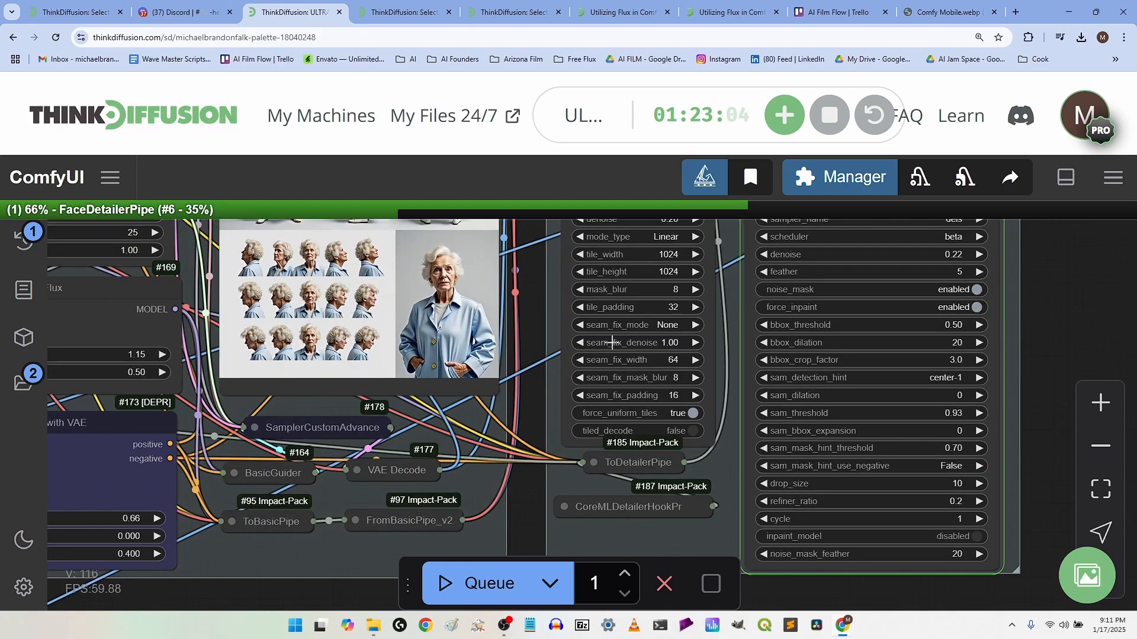
pyautogui.scroll(-4, 613, 343)
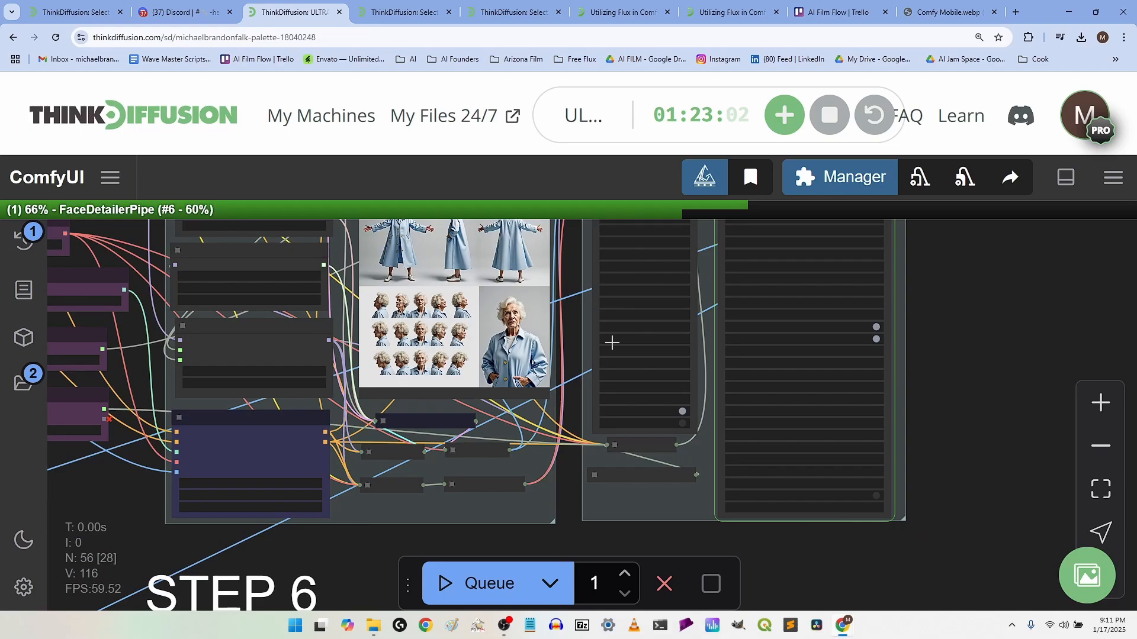
pyautogui.scroll(-2, 611, 344)
pyautogui.moveTo(827, 534); pyautogui.dragTo(764, 622)
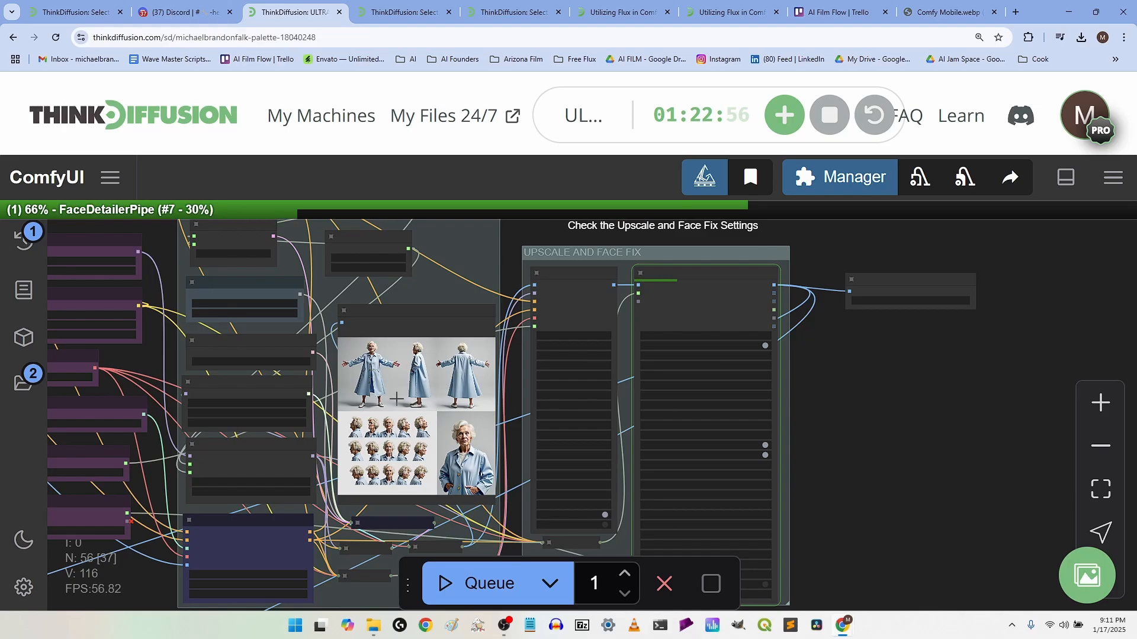
# Step: Examine the full-body views, head angles and portrait in the Preview Image node beside the upscale settings
pyautogui.scroll(4, 438, 462)
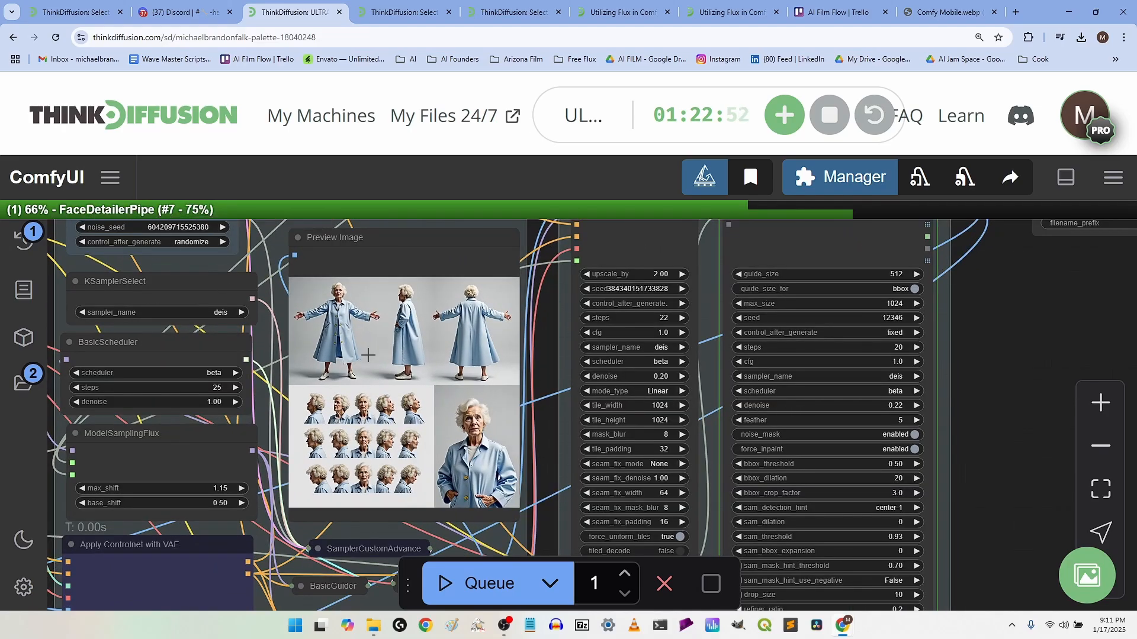
pyautogui.scroll(3, 368, 354)
pyautogui.scroll(1, 368, 354)
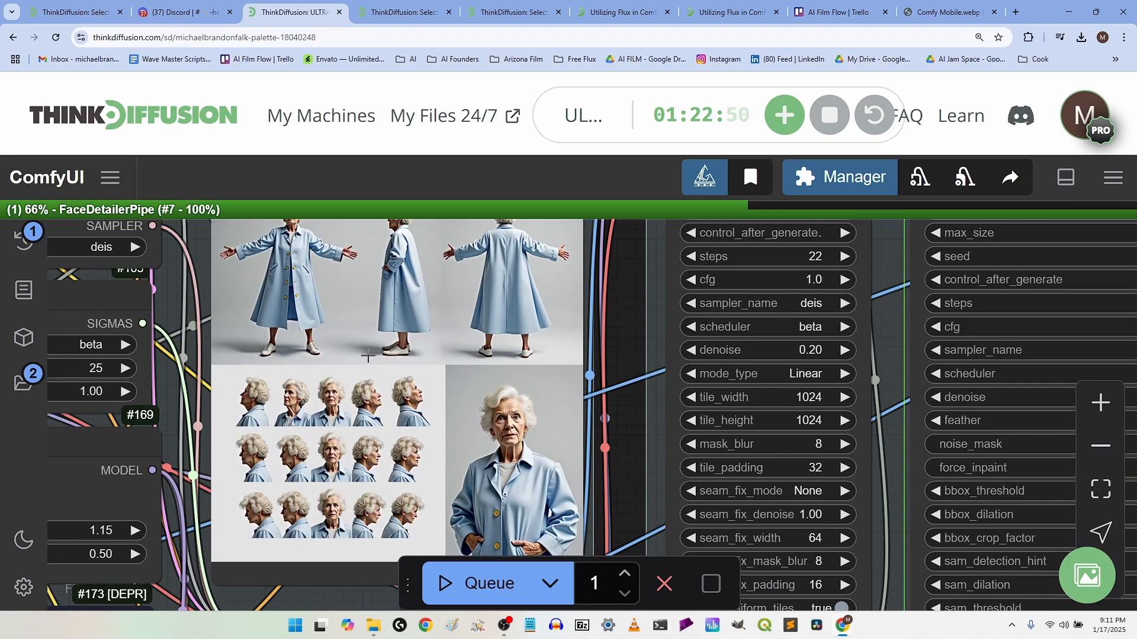
pyautogui.scroll(-10, 416, 428)
pyautogui.scroll(4, 359, 382)
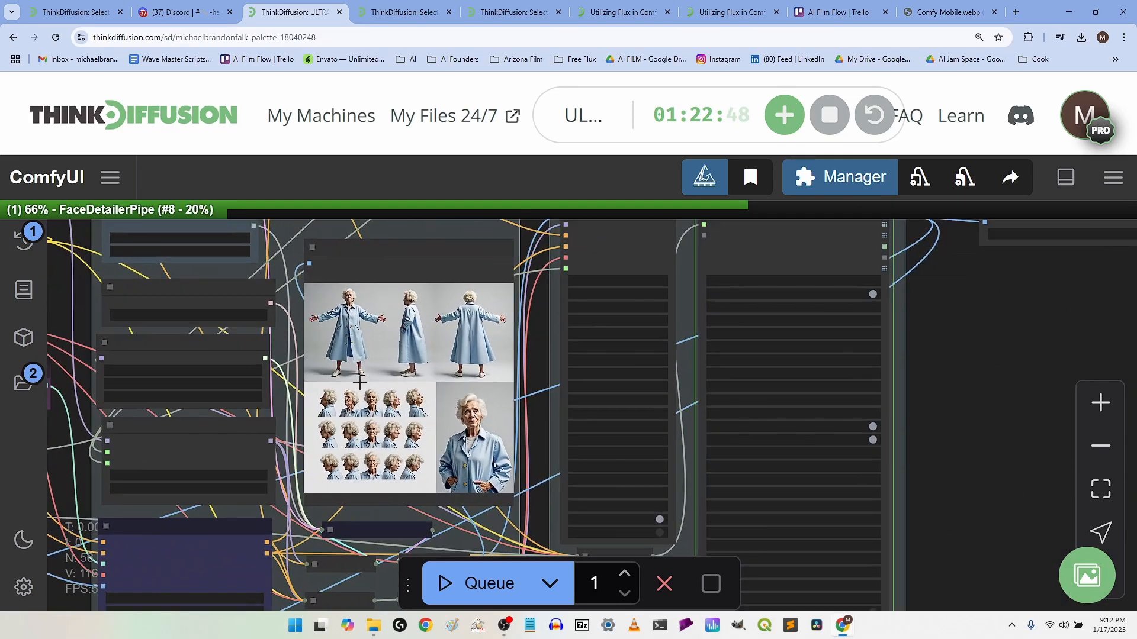
pyautogui.scroll(3, 405, 449)
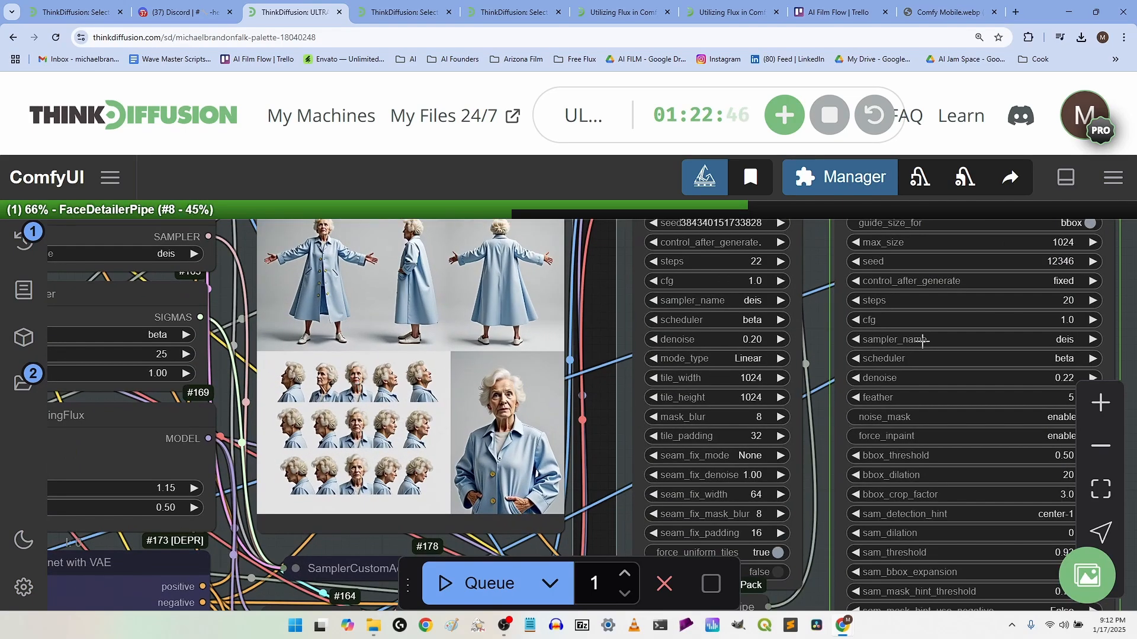
pyautogui.scroll(-4, 914, 379)
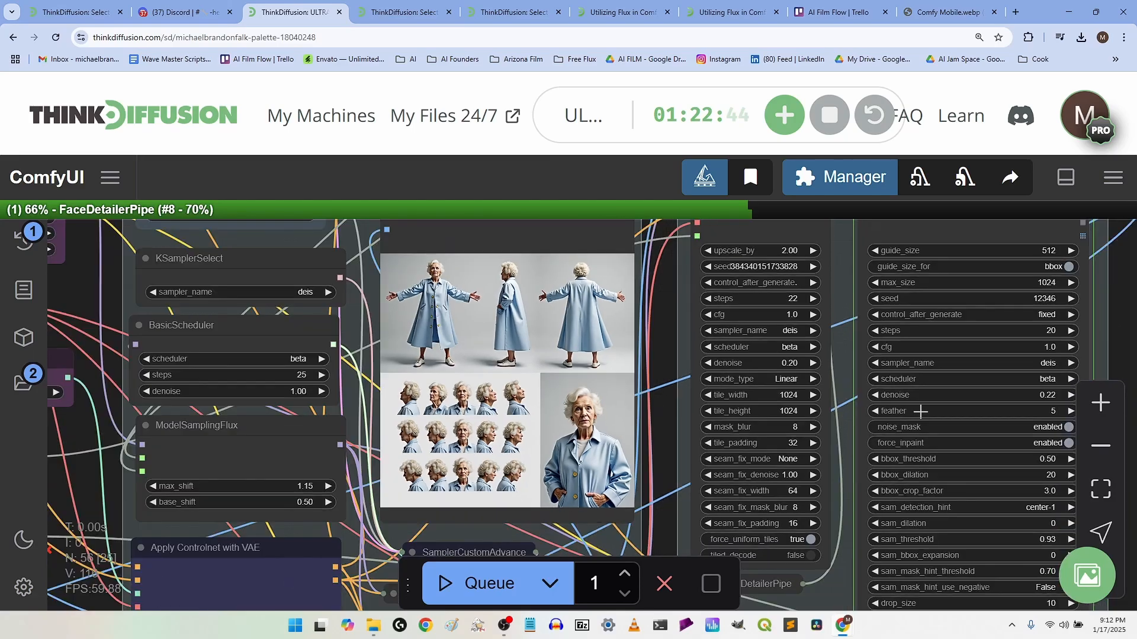
pyautogui.scroll(2, 921, 411)
pyautogui.scroll(-2, 921, 411)
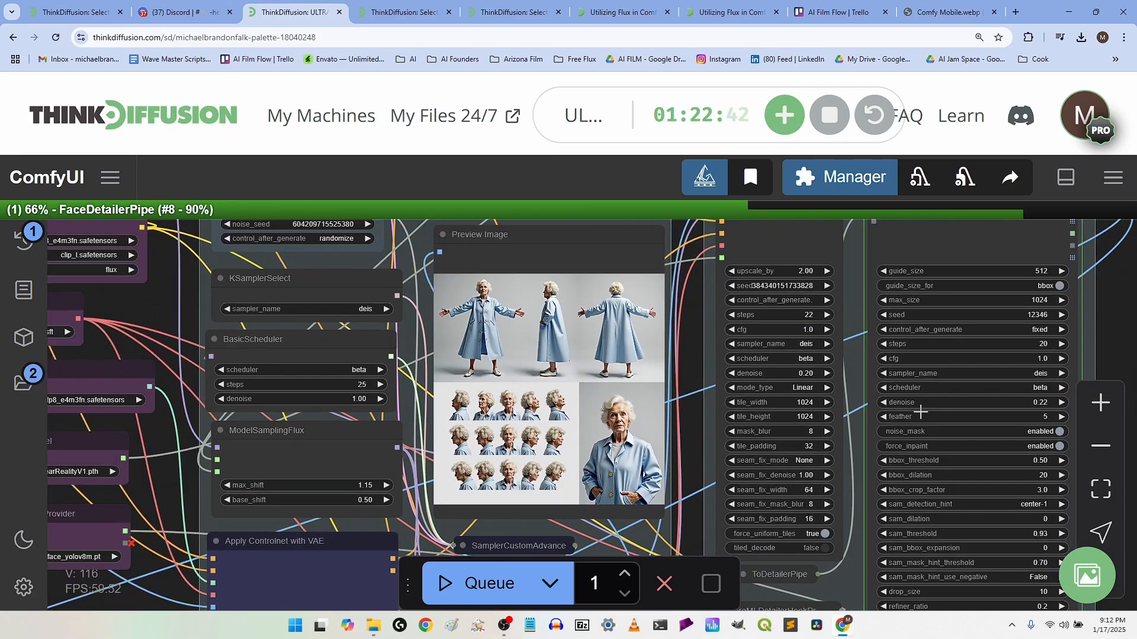
pyautogui.scroll(2, 921, 411)
# Step: Review the workflow layout from the OpenPose image and model nodes through character generation to the upscale and save nodes
pyautogui.moveTo(1122, 304); pyautogui.dragTo(1005, 67)
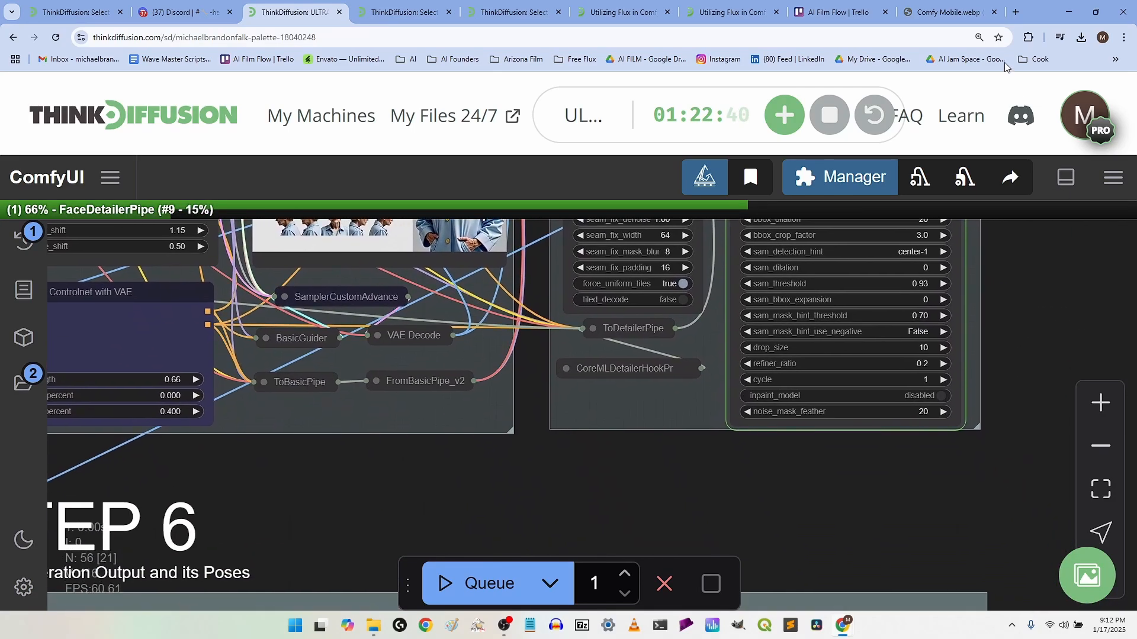
pyautogui.moveTo(752, 519); pyautogui.dragTo(1006, 636)
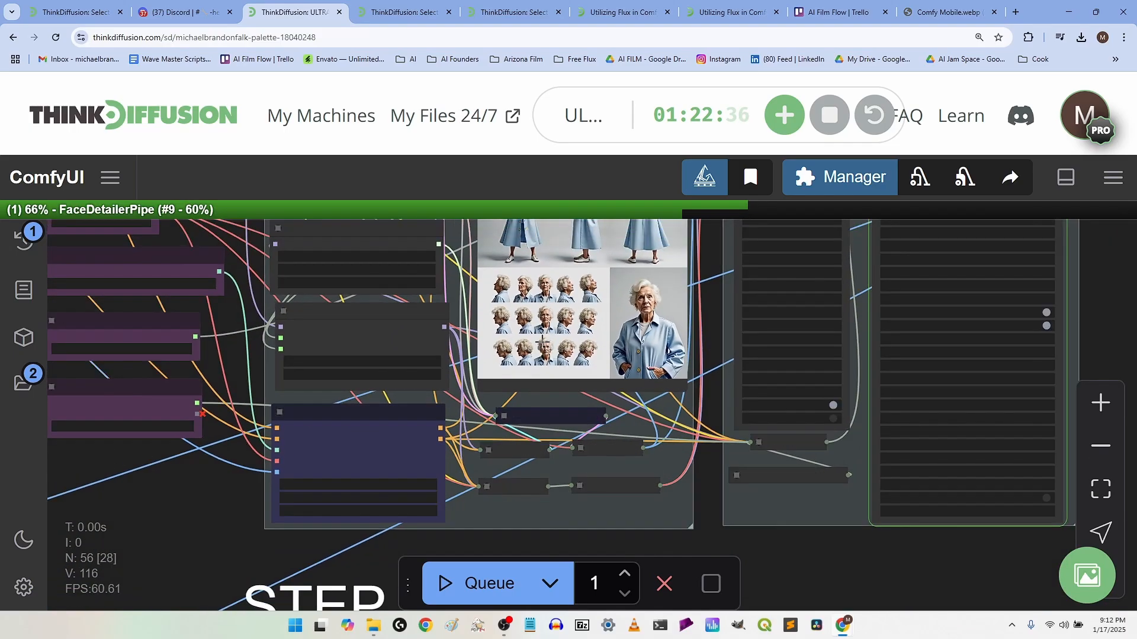
pyautogui.scroll(-5, 772, 580)
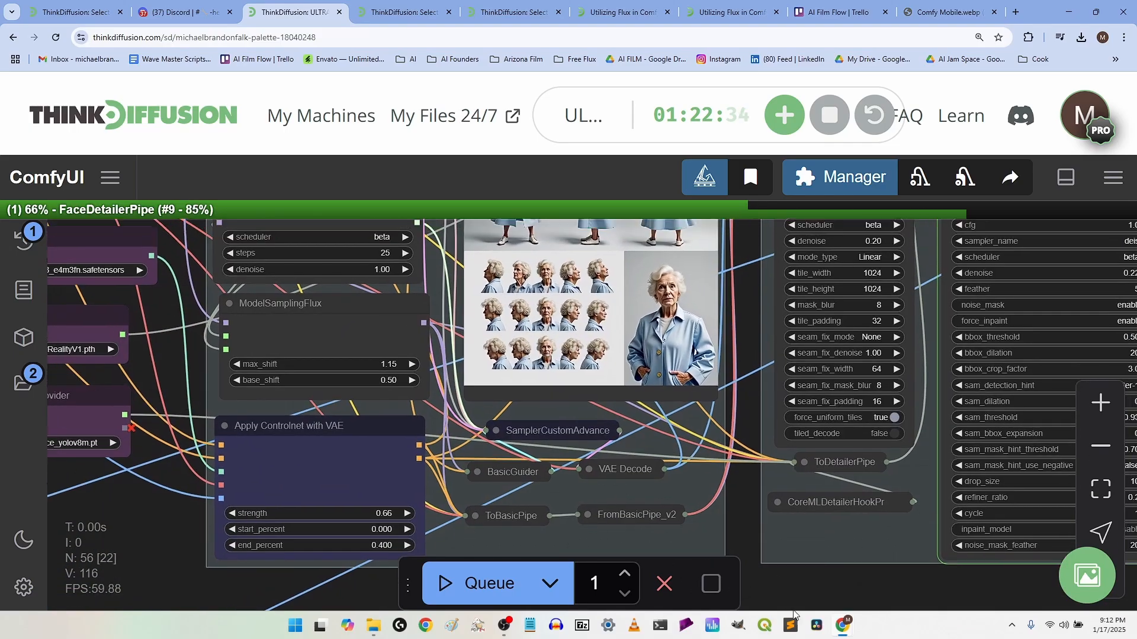
pyautogui.scroll(3, 702, 427)
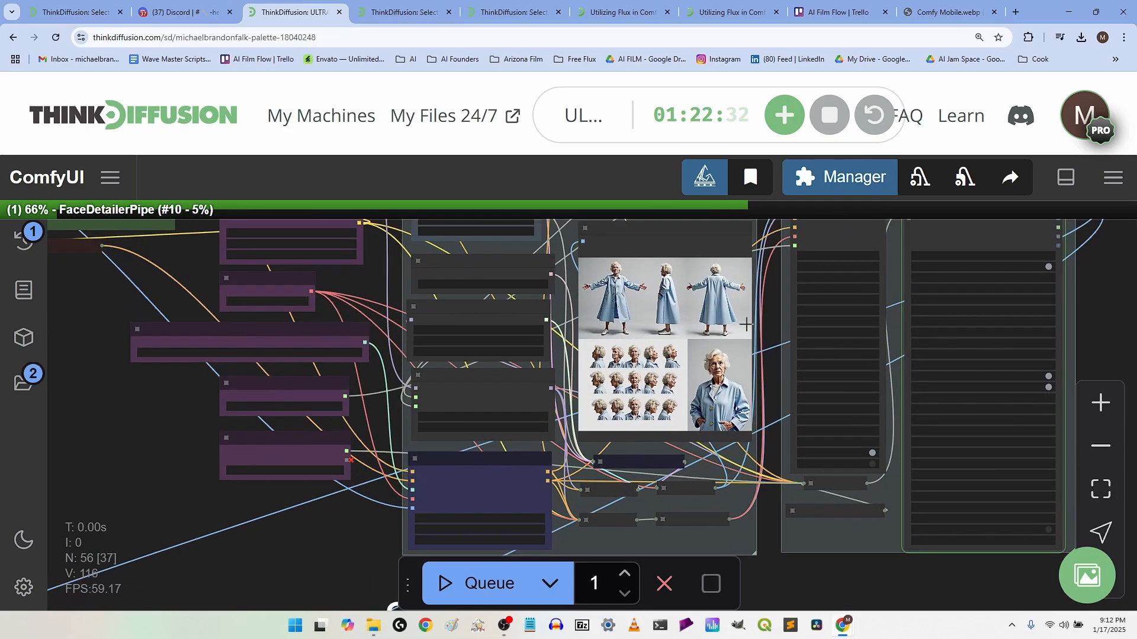
pyautogui.scroll(-4, 797, 390)
pyautogui.moveTo(991, 441); pyautogui.dragTo(944, 363)
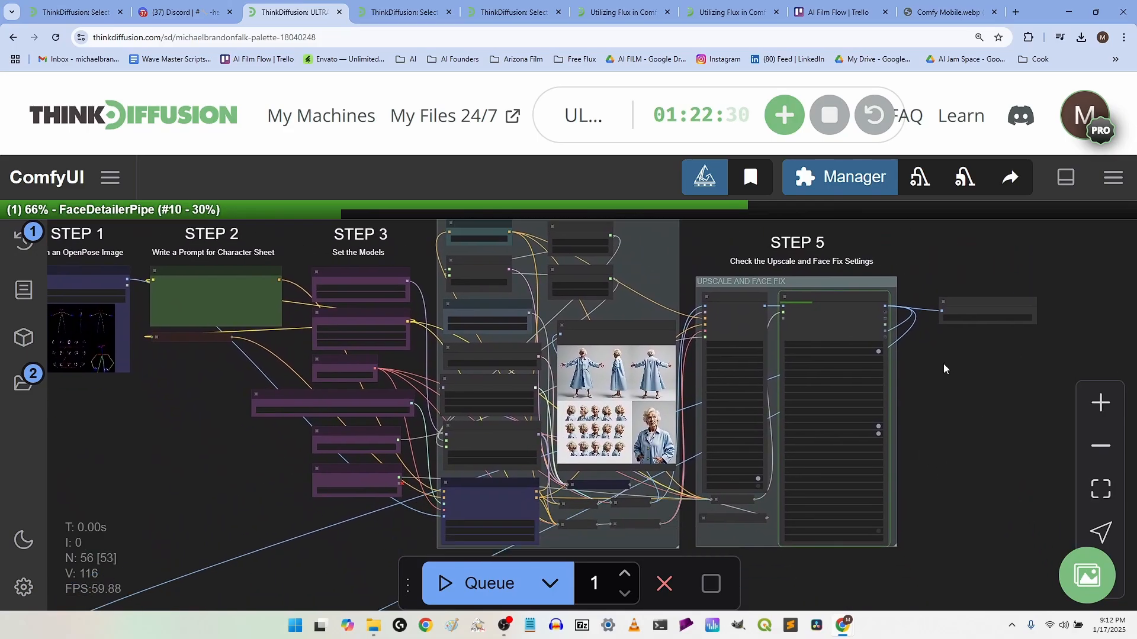
pyautogui.scroll(4, 643, 338)
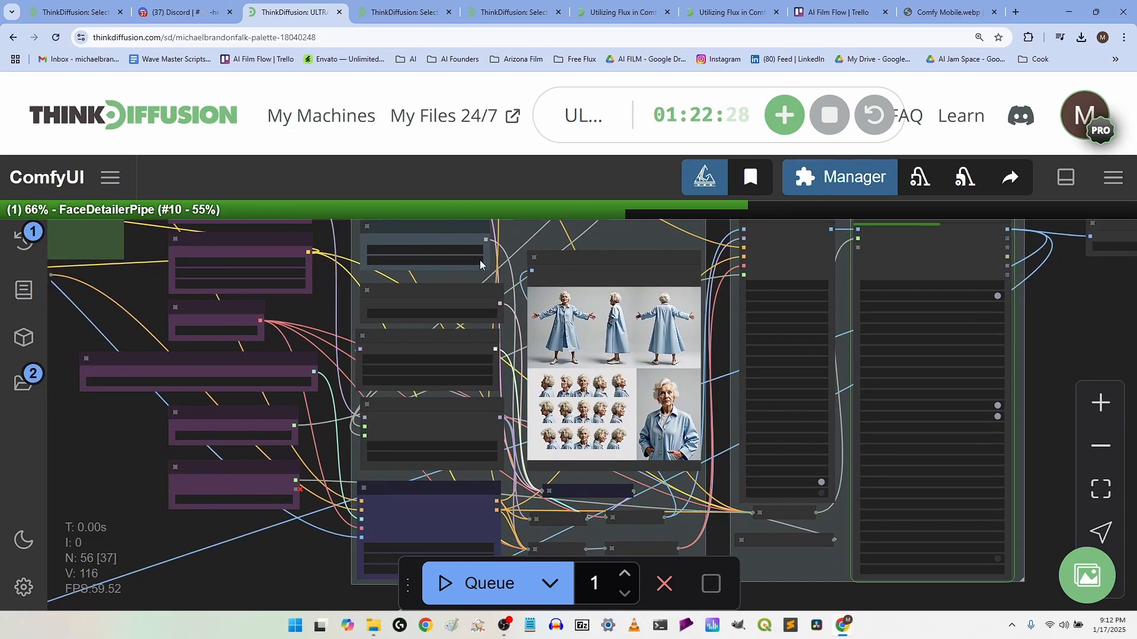
pyautogui.scroll(3, 614, 373)
# Step: Load PoseMy.Art (5).png from the Downloads folder as the OpenPose image in the Step 1 Load Image node
pyautogui.scroll(-7, 567, 306)
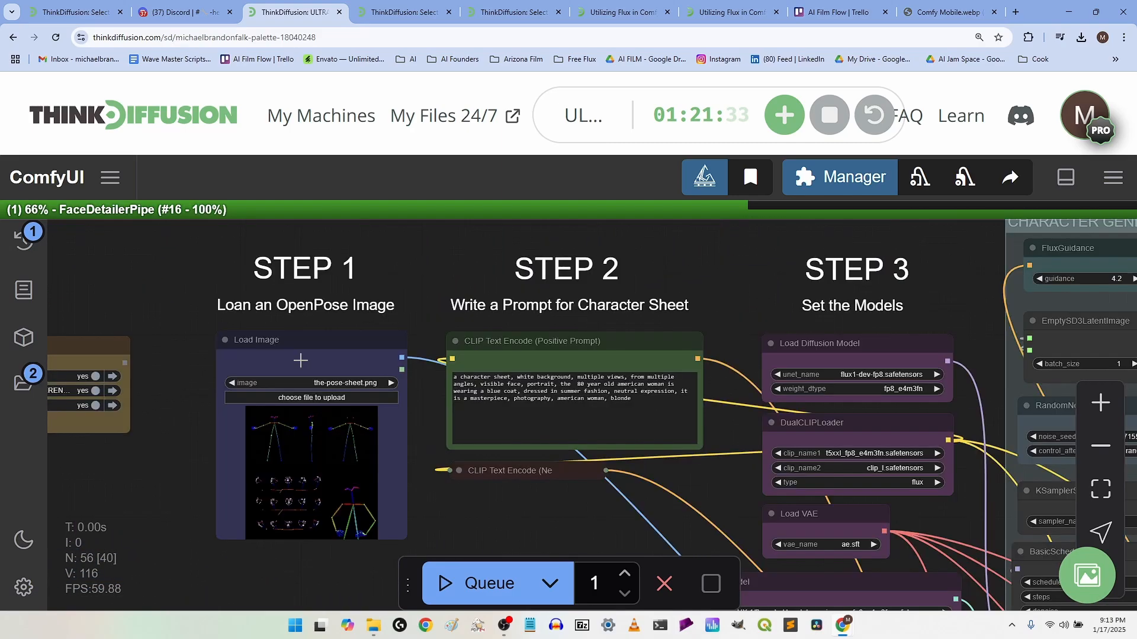
pyautogui.scroll(2, 276, 401)
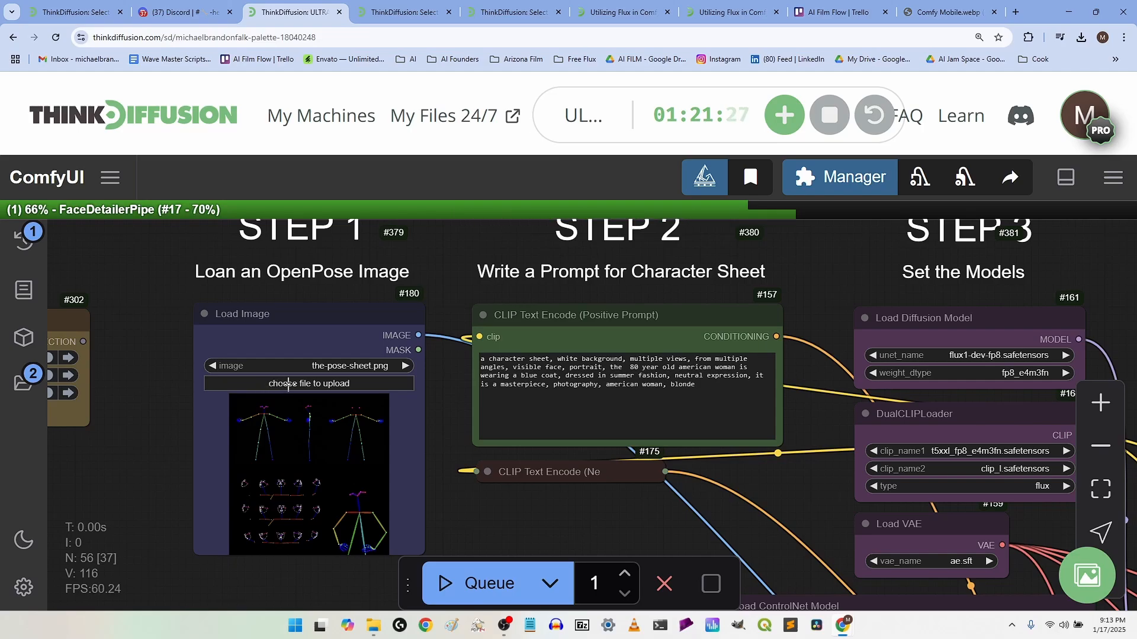
pyautogui.click(289, 385)
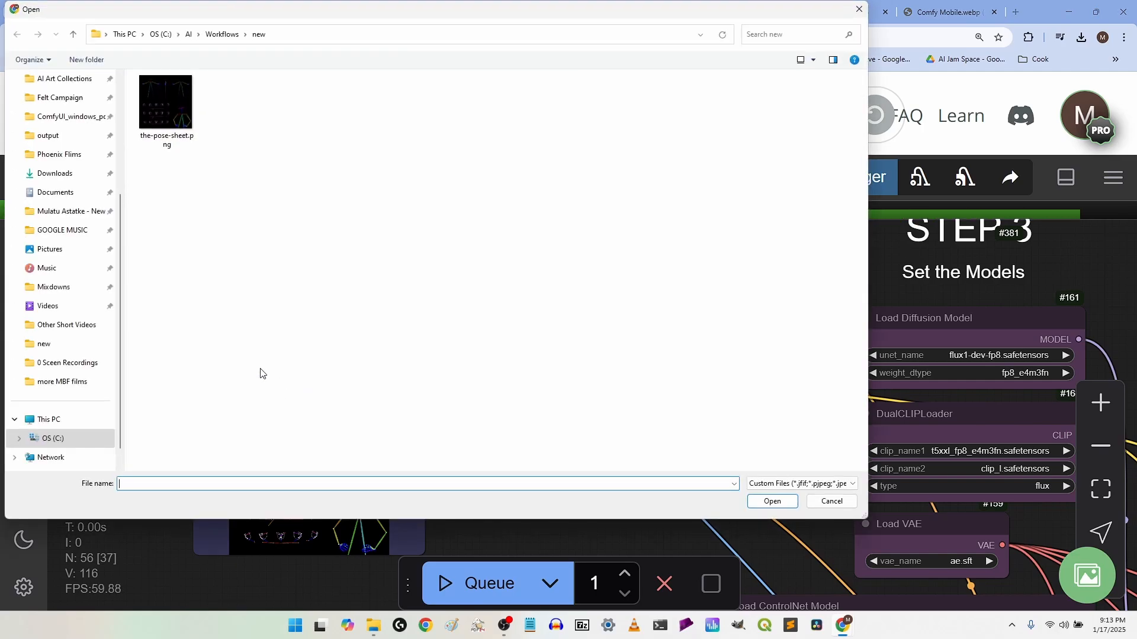
pyautogui.click(51, 180)
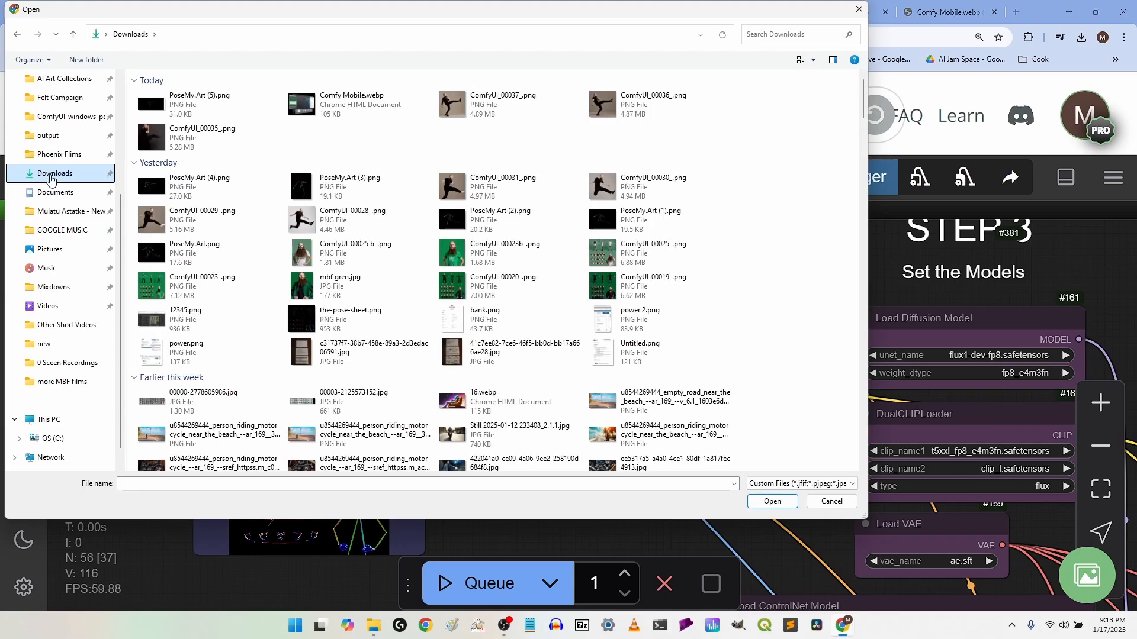
pyautogui.click(163, 110)
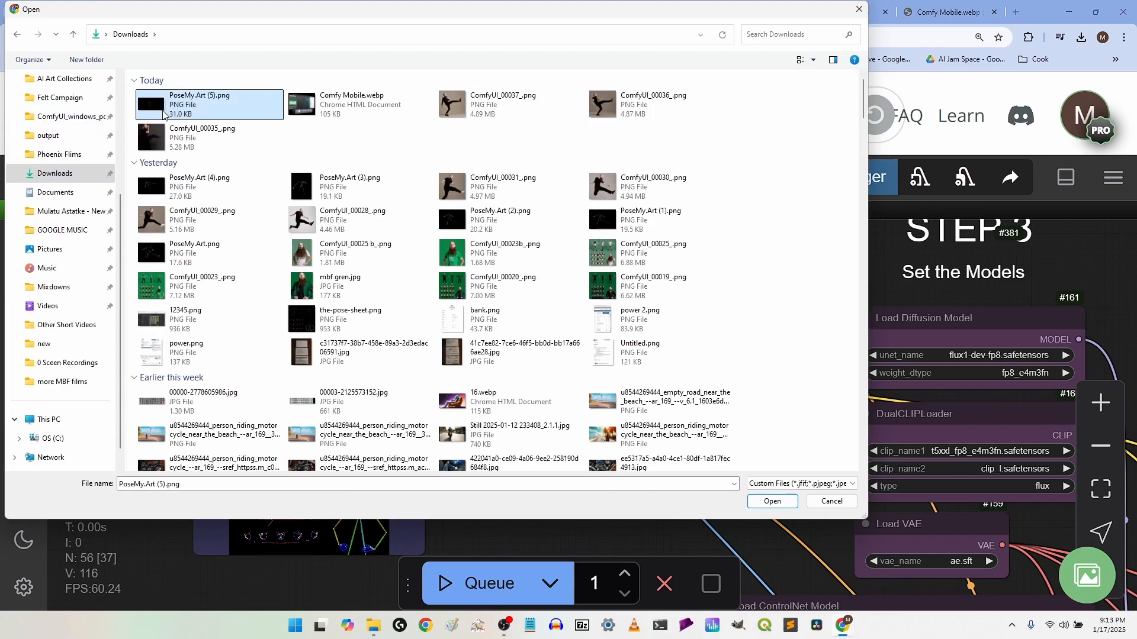
pyautogui.click(772, 508)
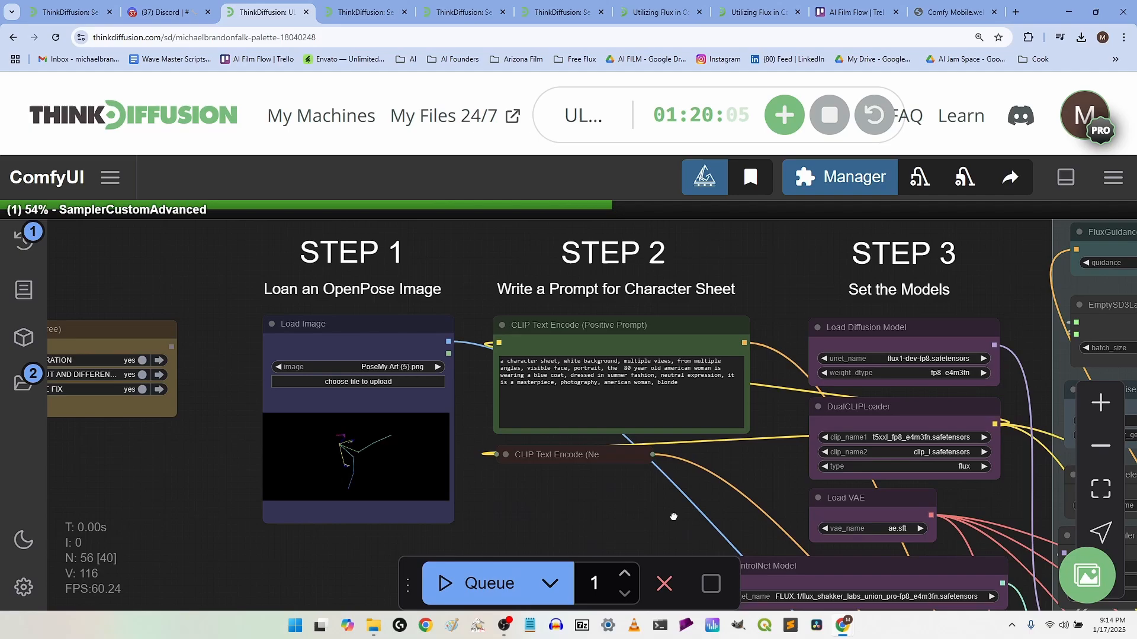
# Step: Follow the new pose run from the prompt and model nodes to the Apply Controlnet and SamplerCustomAdvance nodes
pyautogui.moveTo(647, 515); pyautogui.dragTo(391, 474)
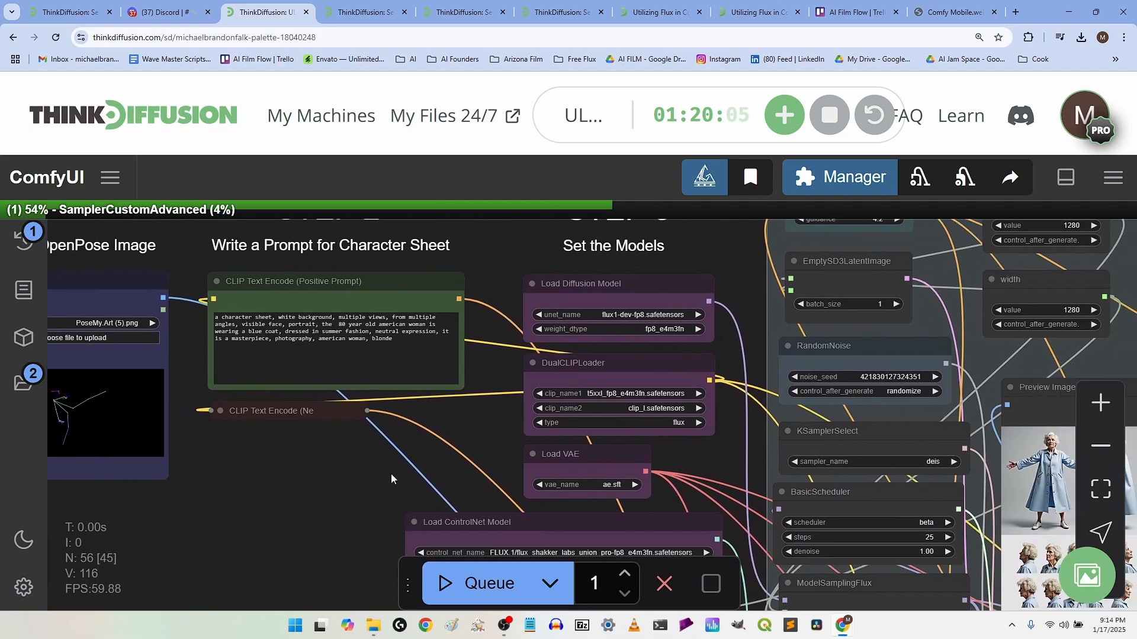
pyautogui.scroll(-3, 393, 465)
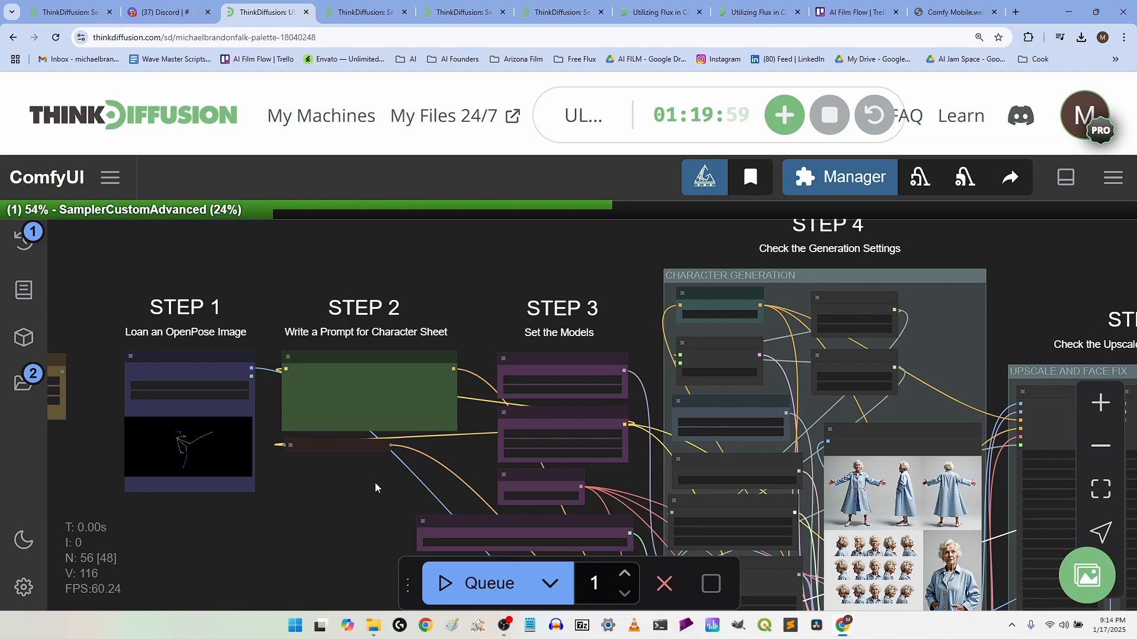
pyautogui.scroll(-6, 369, 481)
pyautogui.scroll(6, 370, 480)
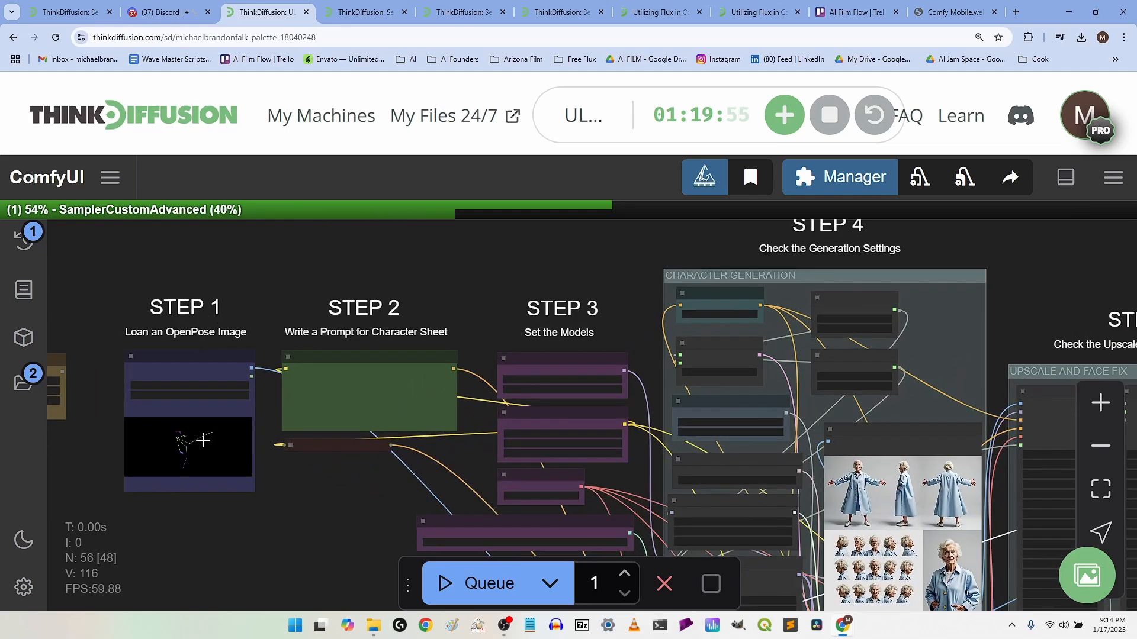
pyautogui.moveTo(340, 483); pyautogui.dragTo(119, 301)
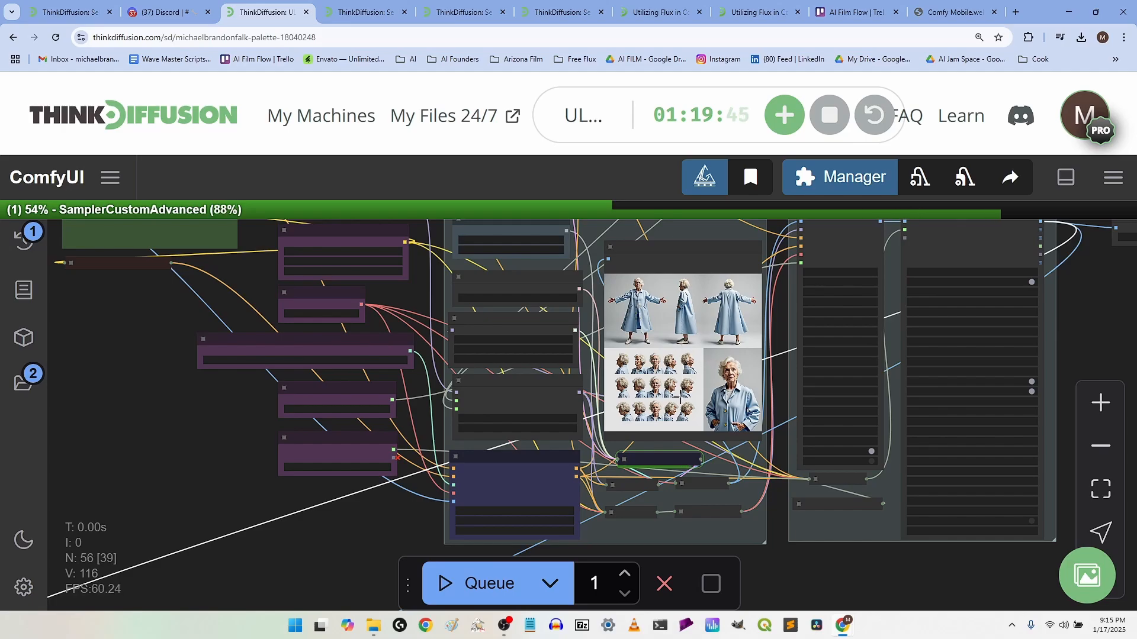
pyautogui.scroll(3, 667, 460)
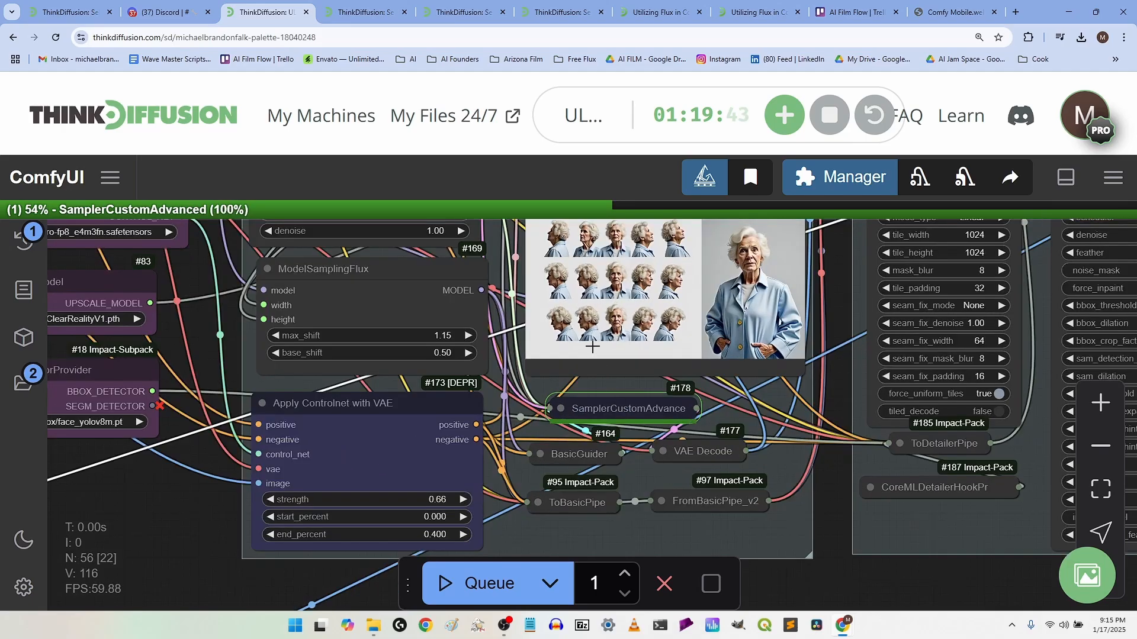
# Step: Interrupt the running generation and return to the positive prompt in Step 2
pyautogui.scroll(-5, 592, 346)
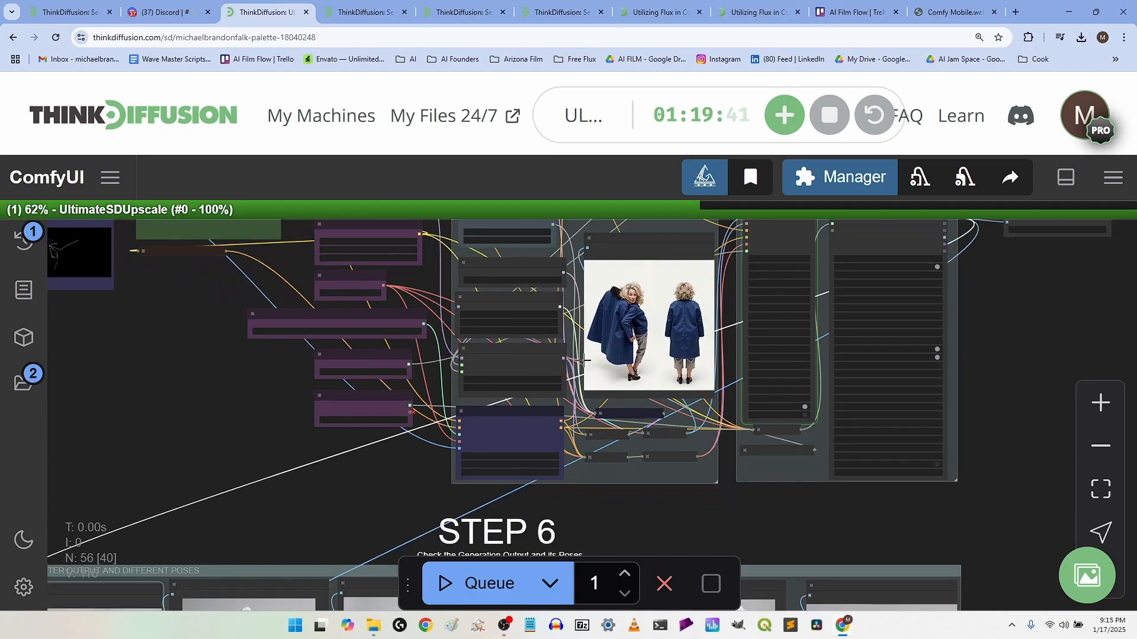
pyautogui.scroll(3, 584, 360)
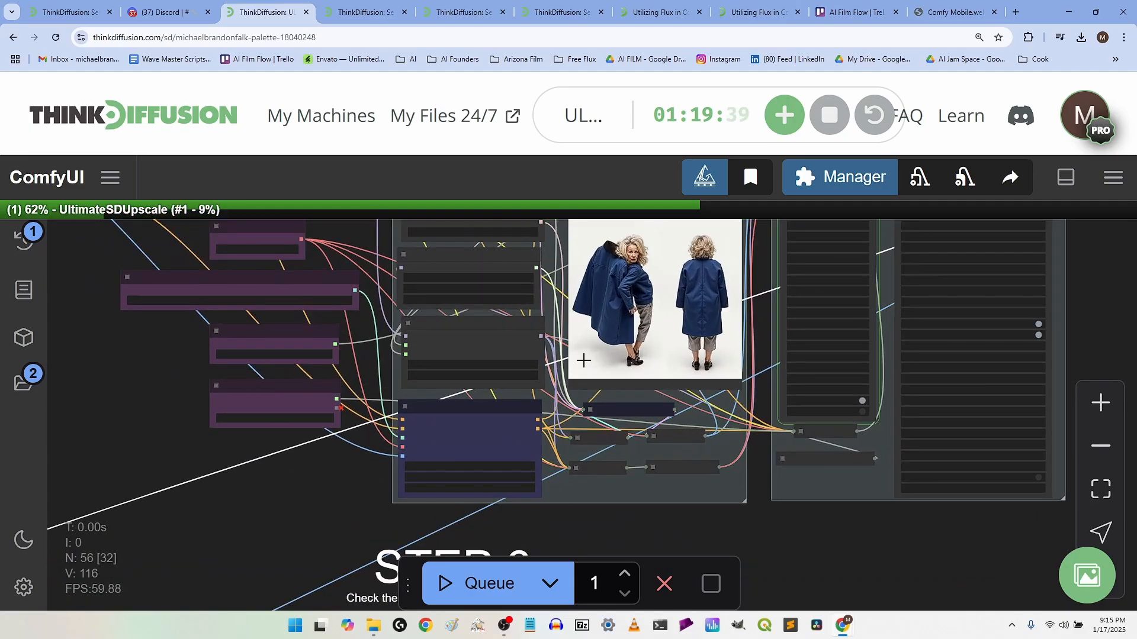
pyautogui.moveTo(157, 375); pyautogui.dragTo(527, 559)
pyautogui.scroll(3, 533, 493)
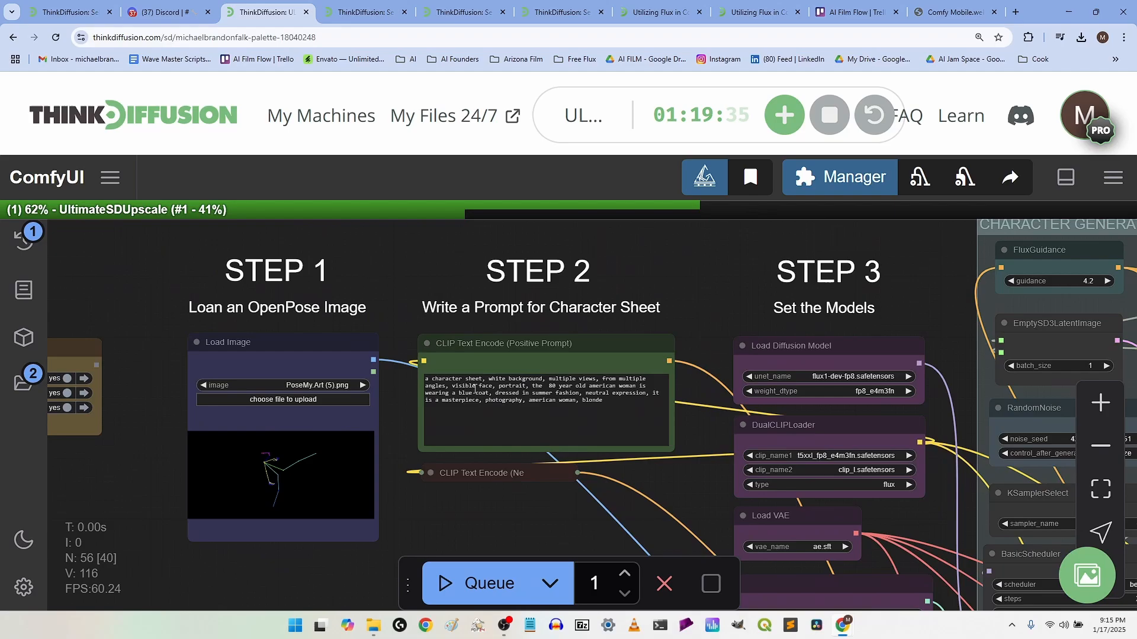
pyautogui.click(665, 589)
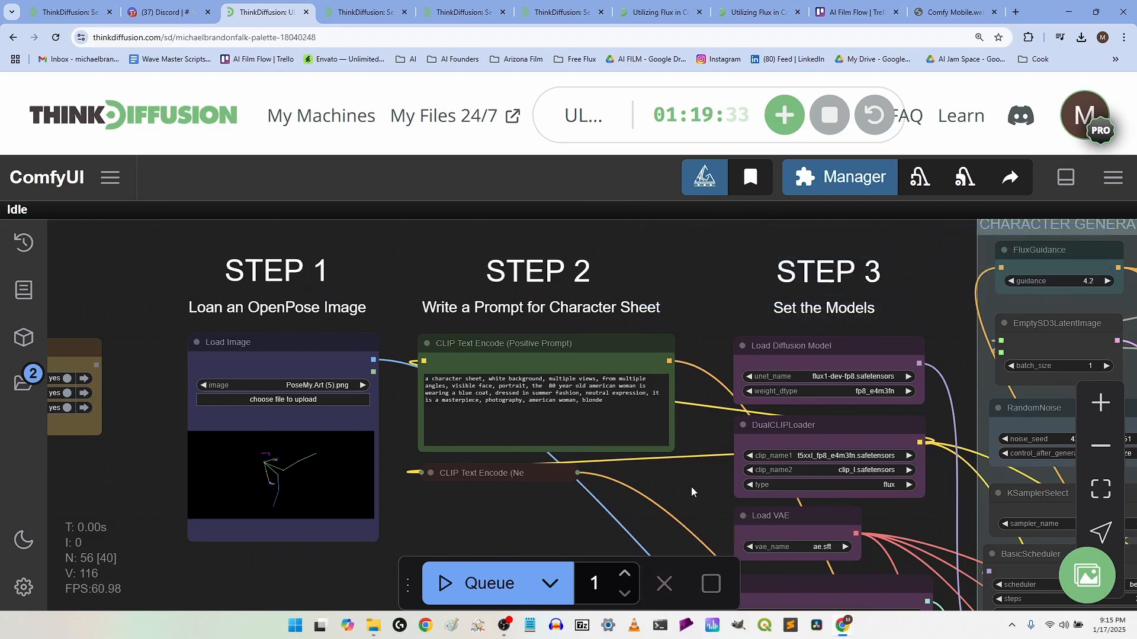
# Step: Remove "a character sheet, white background, multiple views, from multiple angles, visible face, portrait," from the start of the positive prompt
pyautogui.moveTo(691, 486); pyautogui.dragTo(590, 460)
pyautogui.scroll(3, 430, 414)
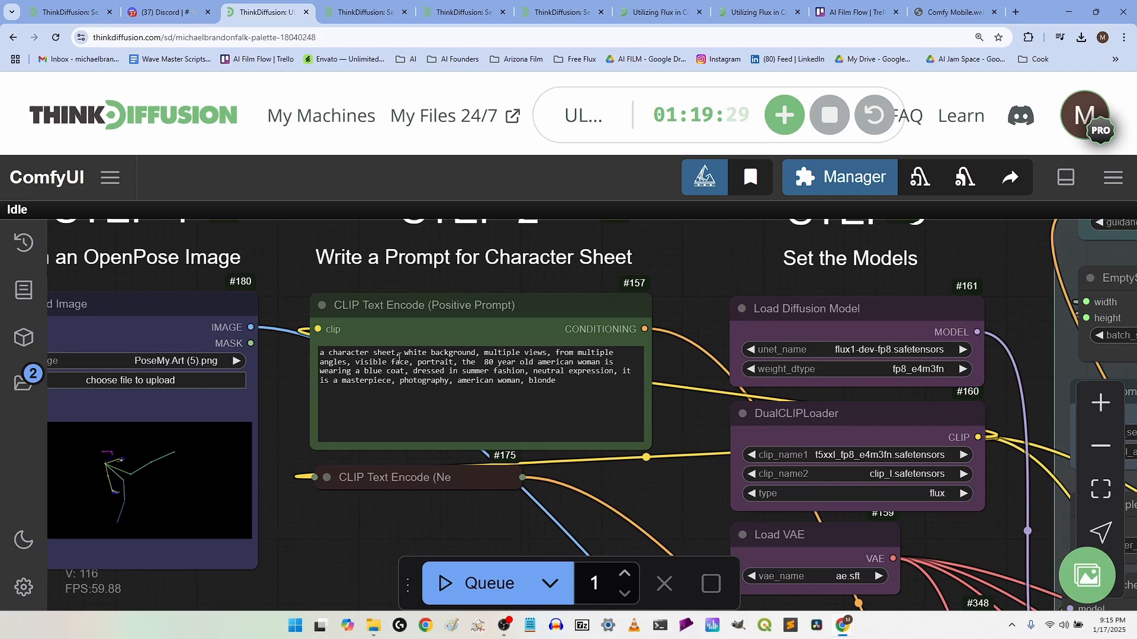
pyautogui.click(398, 353)
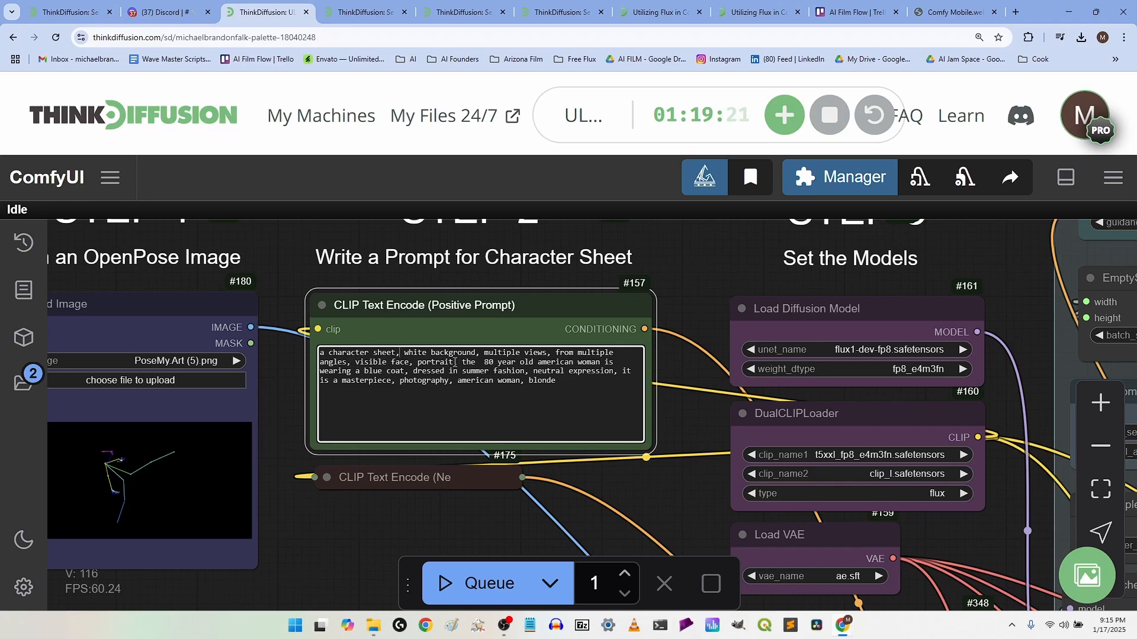
pyautogui.moveTo(457, 362); pyautogui.dragTo(321, 353)
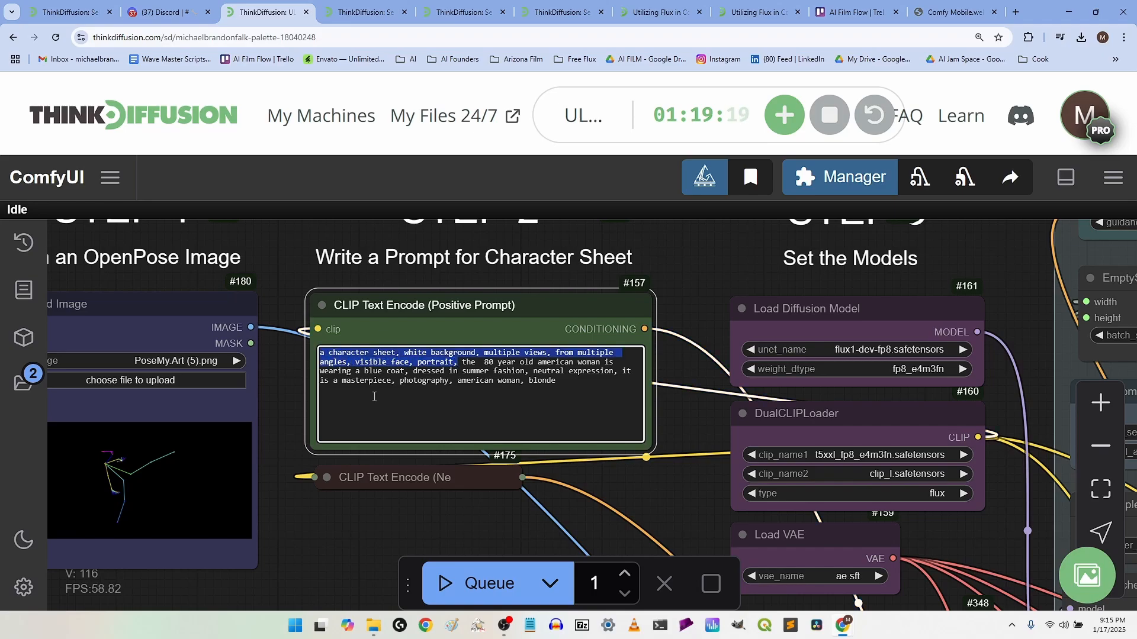
pyautogui.press('BackSpace')
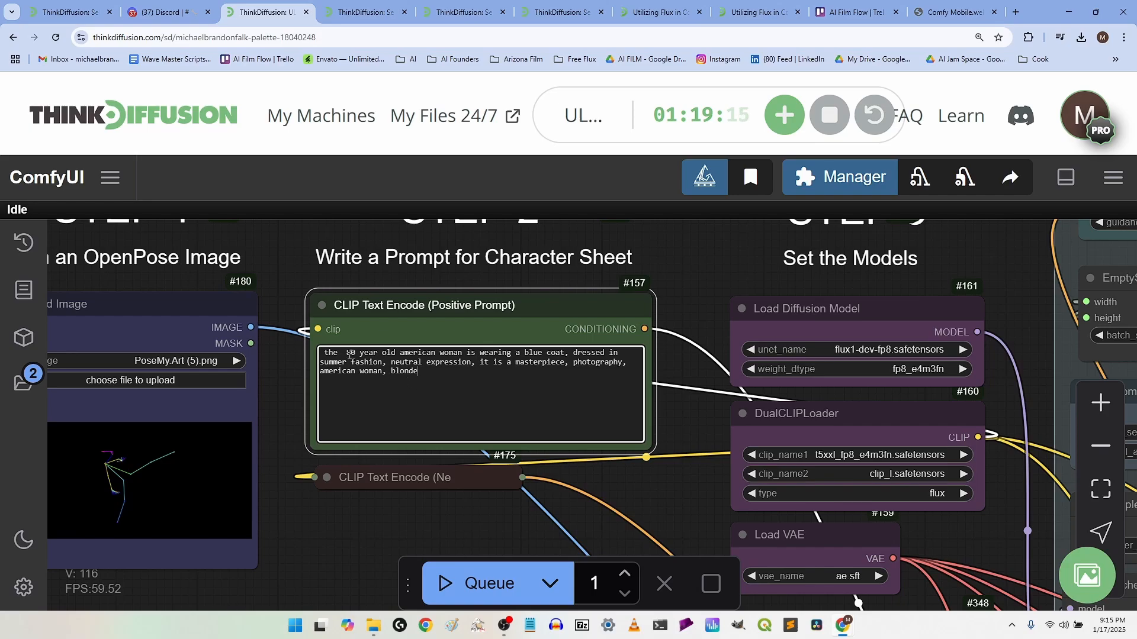
pyautogui.press('Delete')
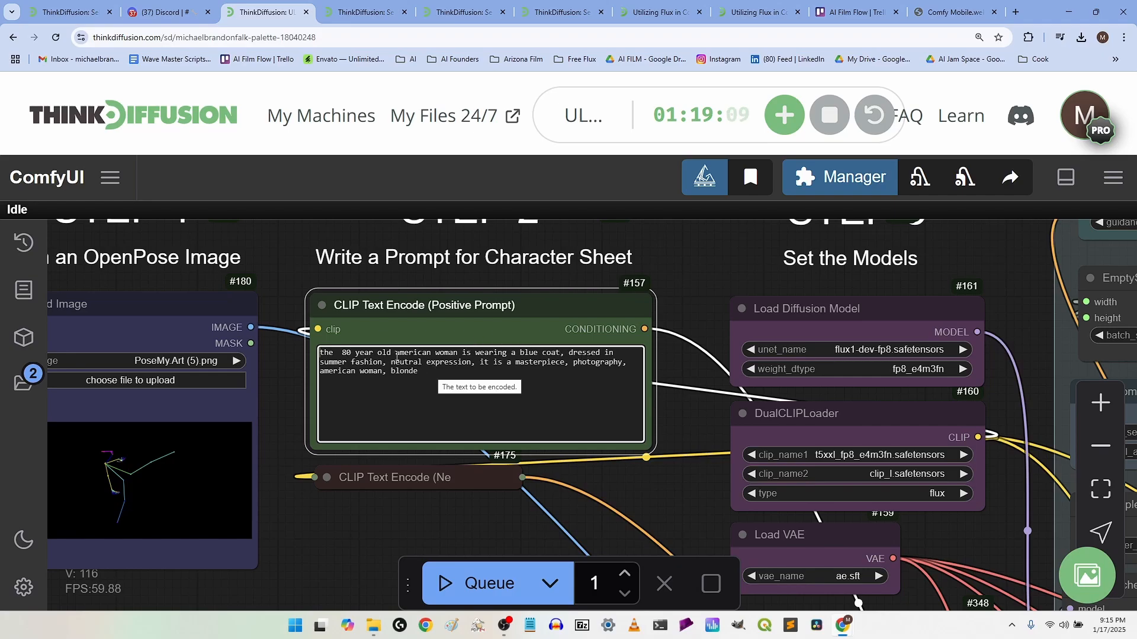
# Step: Insert "kicking," after "american woman is" in the positive prompt and queue the generation
pyautogui.write('kc')
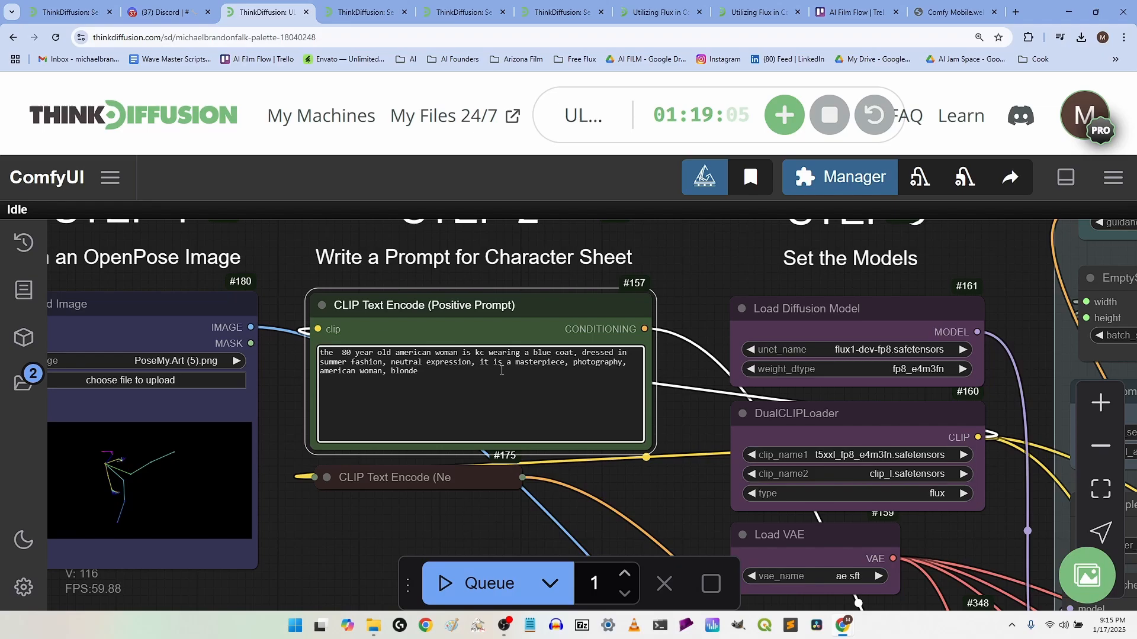
pyautogui.press('BackSpace')
pyautogui.write('ickin')
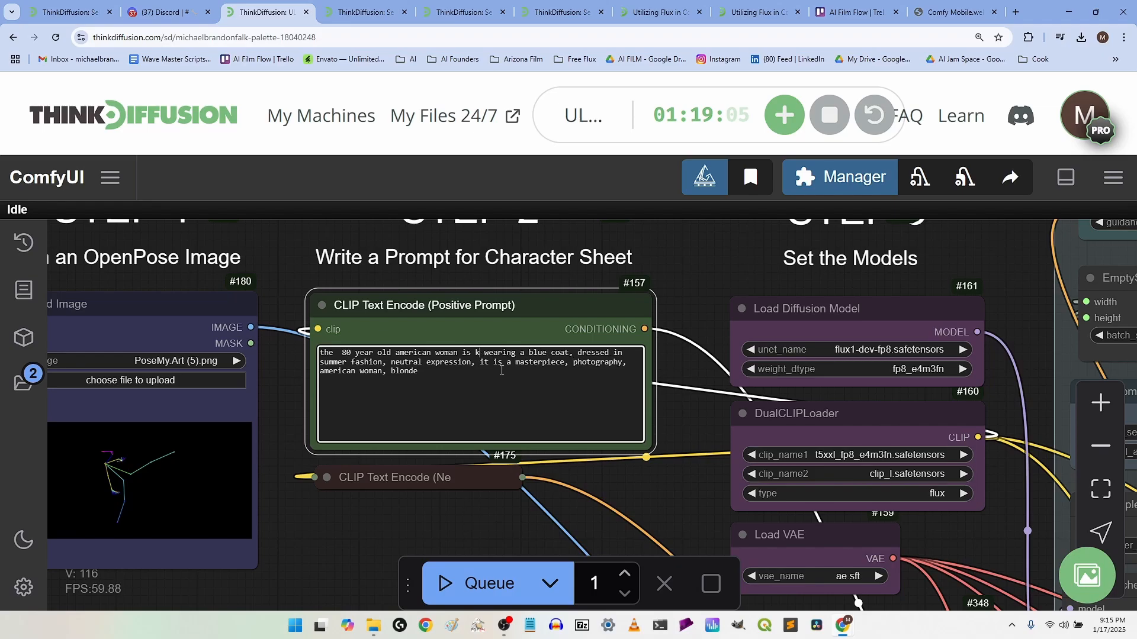
pyautogui.write('g,')
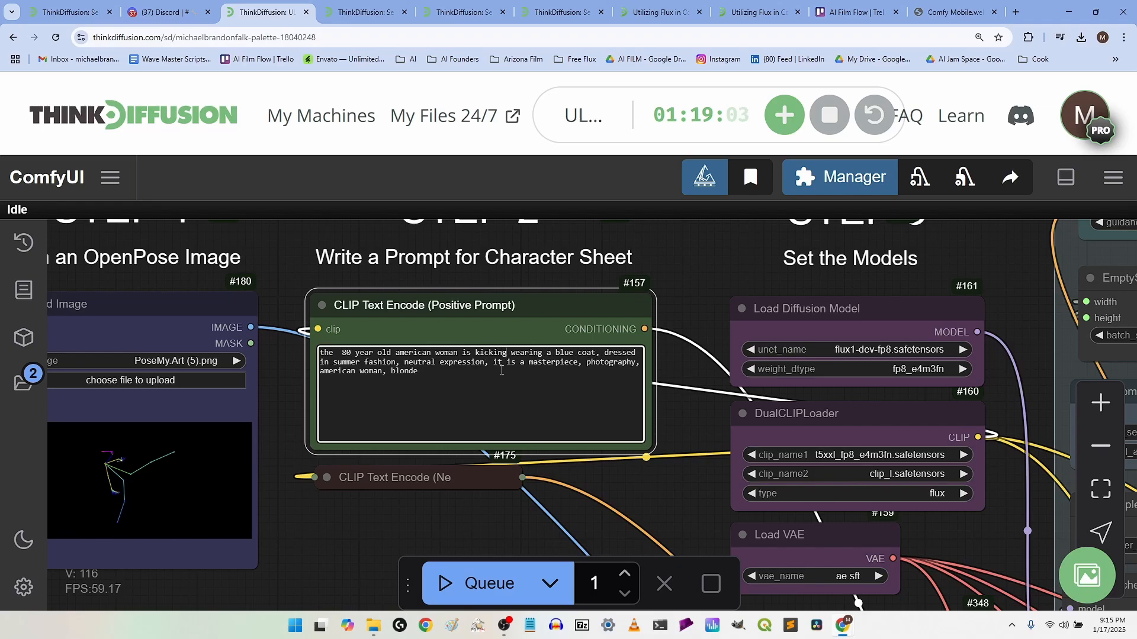
pyautogui.click(502, 598)
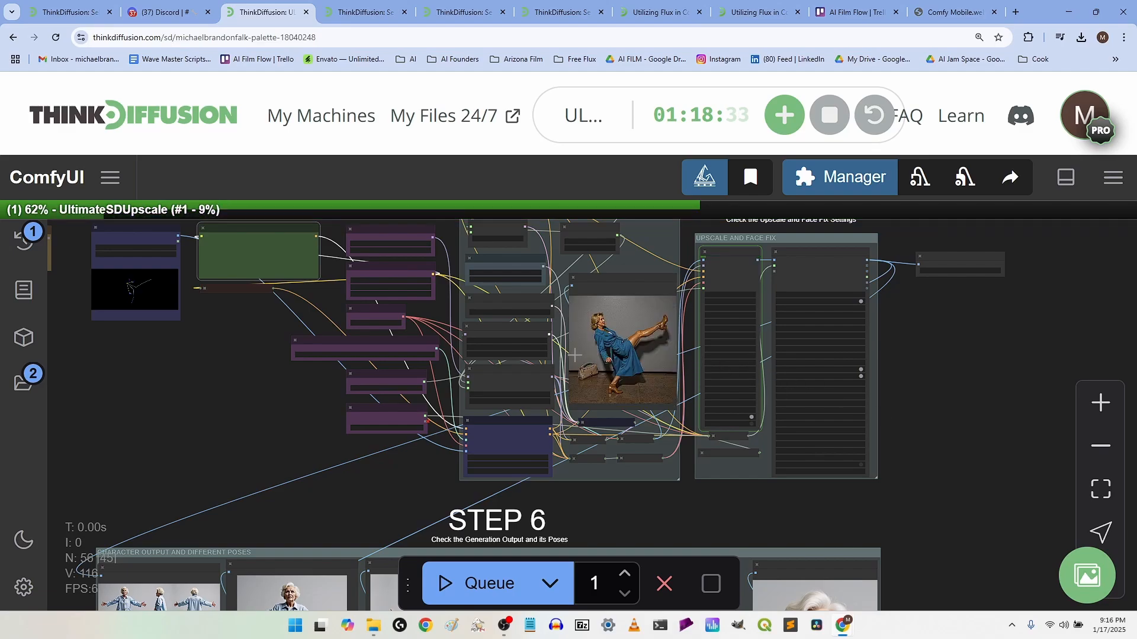
# Step: Check the pose in the Preview Image node, interrupt the run during upscaling and queue a new generation
pyautogui.scroll(7, 574, 355)
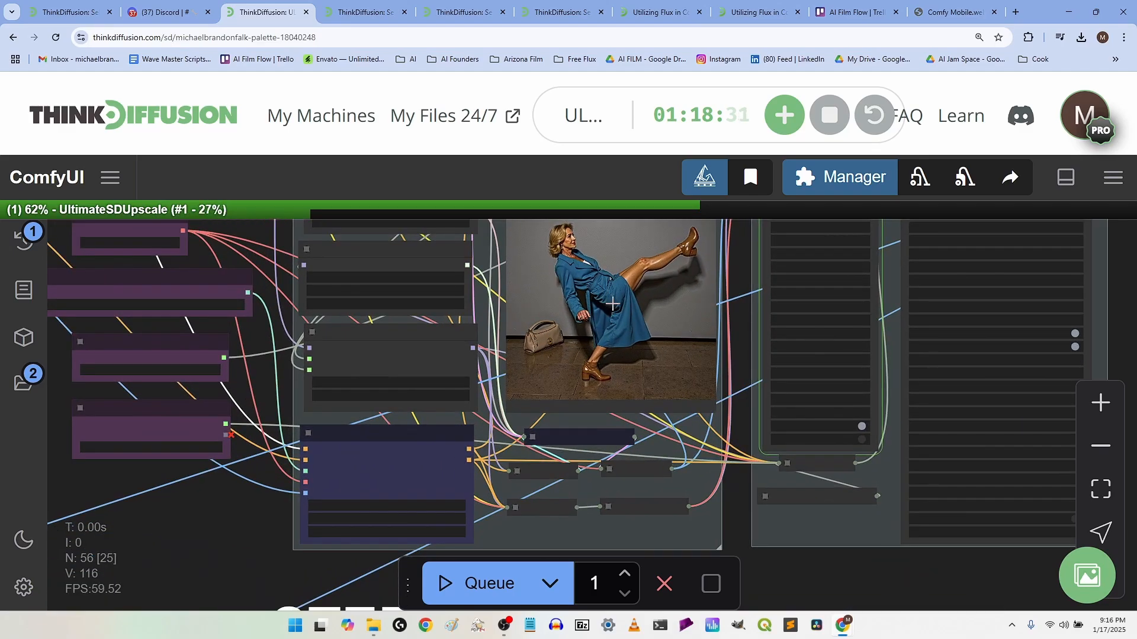
pyautogui.scroll(3, 609, 304)
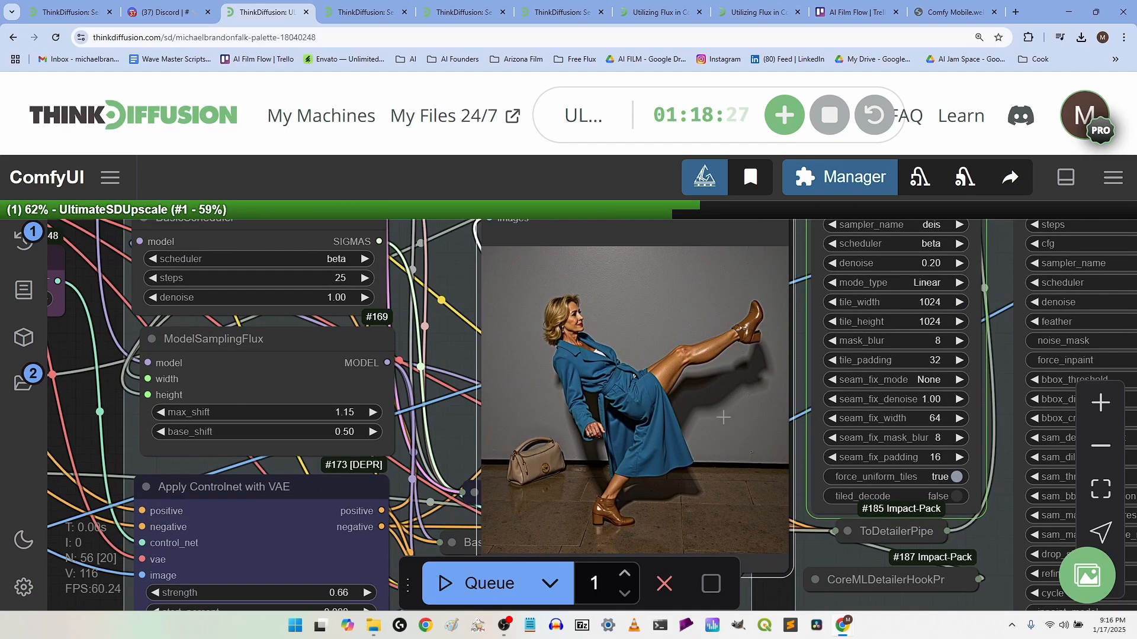
pyautogui.click(664, 583)
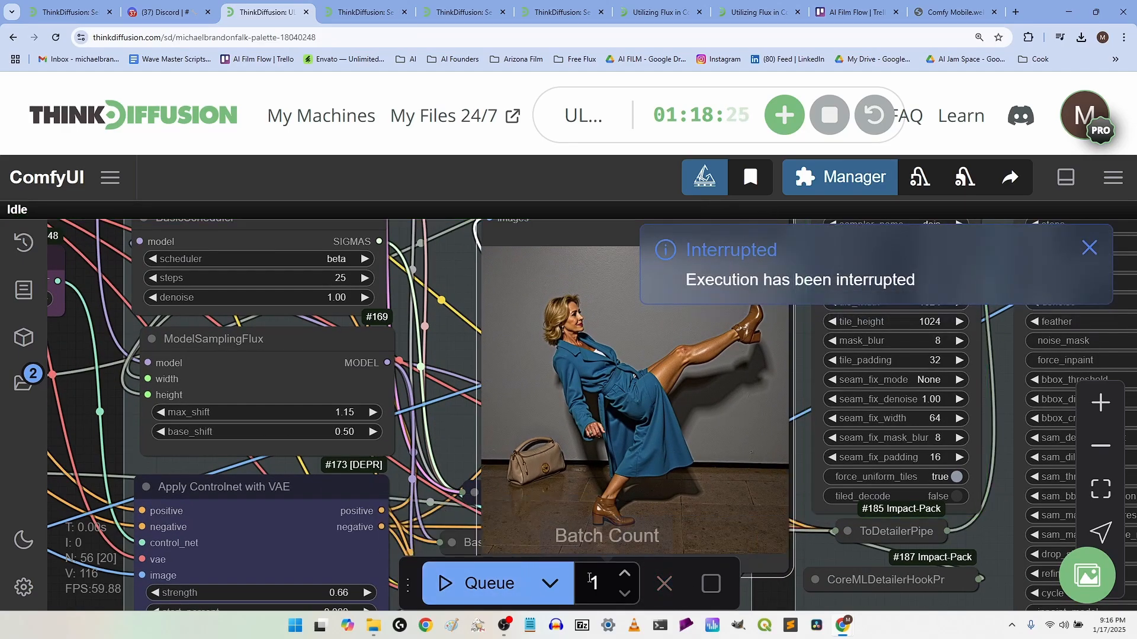
pyautogui.click(470, 580)
# Step: Review the OpenPose image and the shortened positive prompt alongside the model nodes while the new generation runs
pyautogui.scroll(-3, 474, 515)
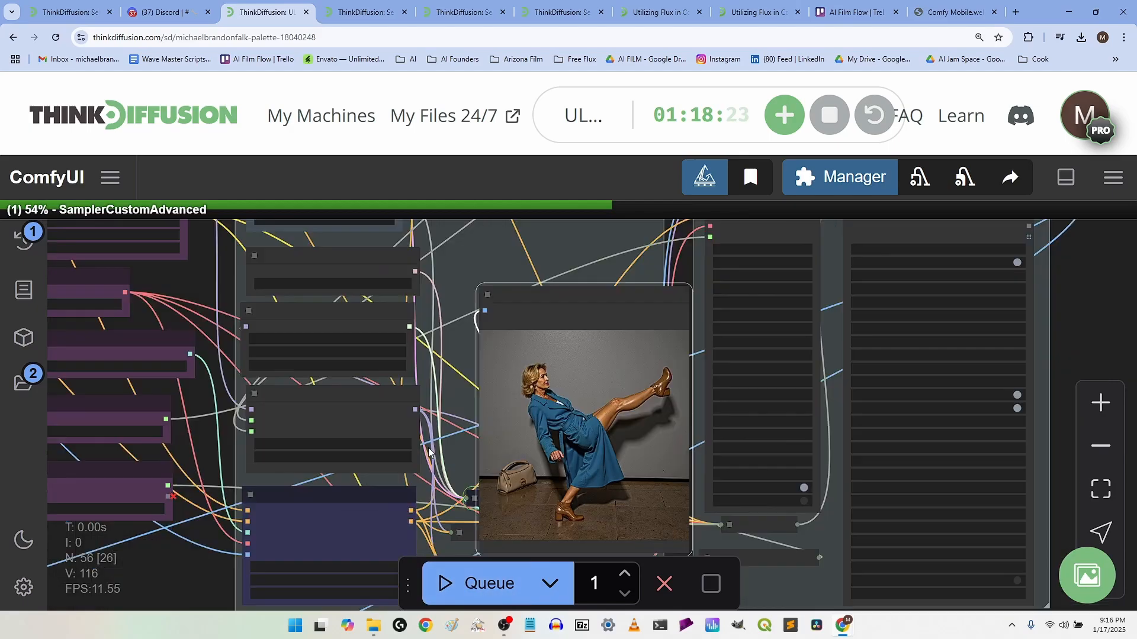
pyautogui.scroll(-4, 414, 441)
pyautogui.moveTo(106, 376); pyautogui.dragTo(338, 455)
pyautogui.scroll(8, 237, 456)
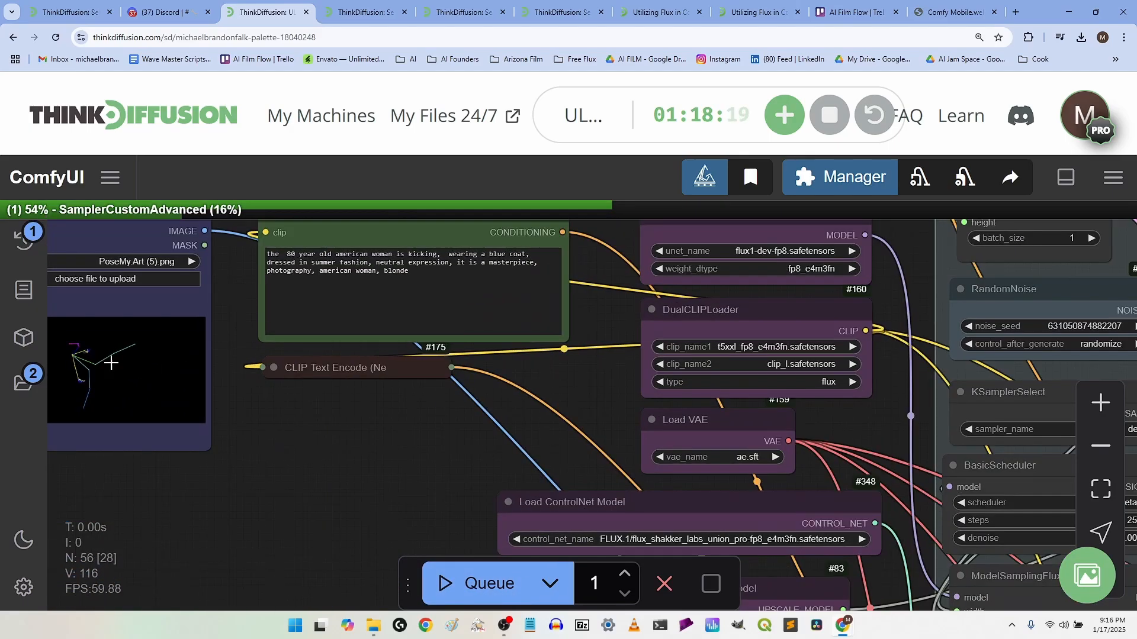
pyautogui.scroll(-3, 456, 475)
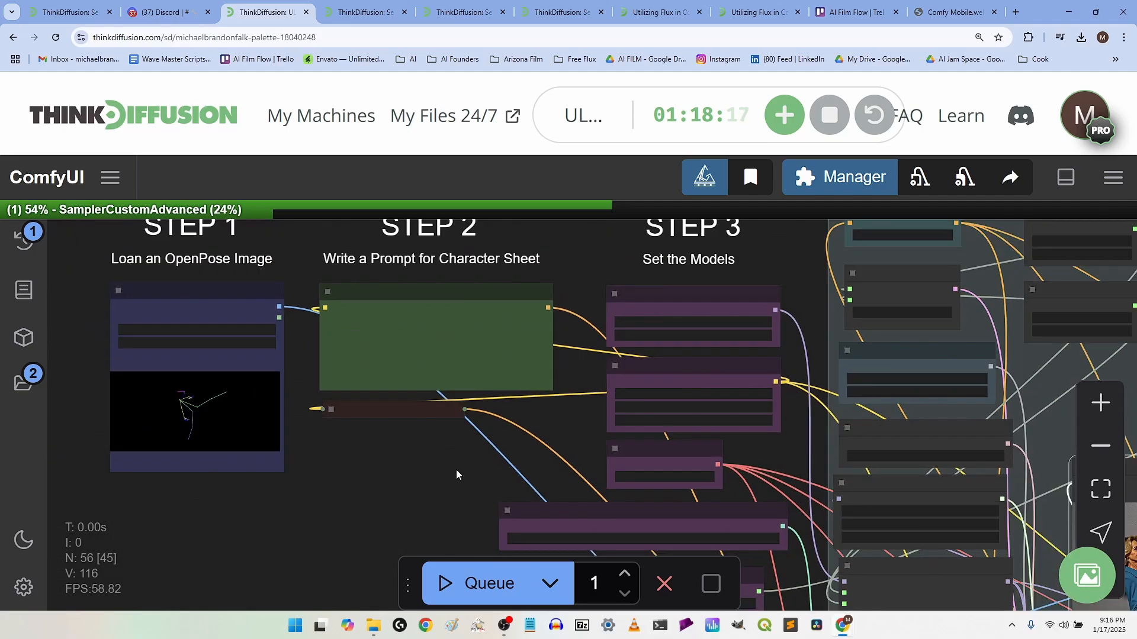
pyautogui.moveTo(457, 474); pyautogui.dragTo(12, 309)
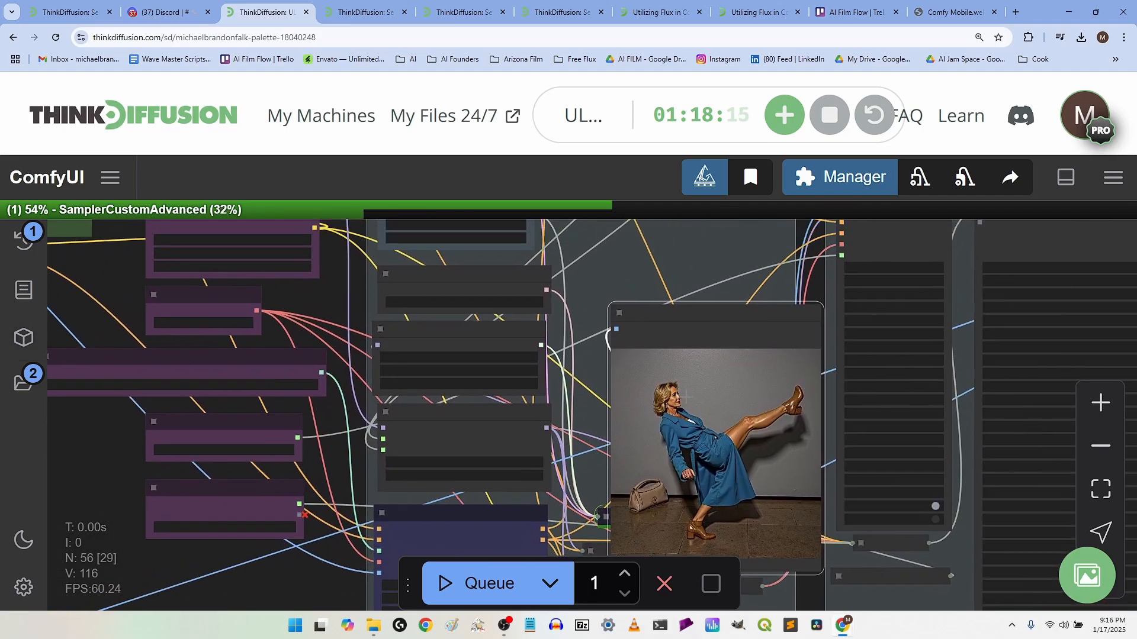
# Step: Examine the woman's kicking pose in the Preview Image node and its place in the overall workflow
pyautogui.scroll(5, 734, 468)
pyautogui.scroll(2, 686, 395)
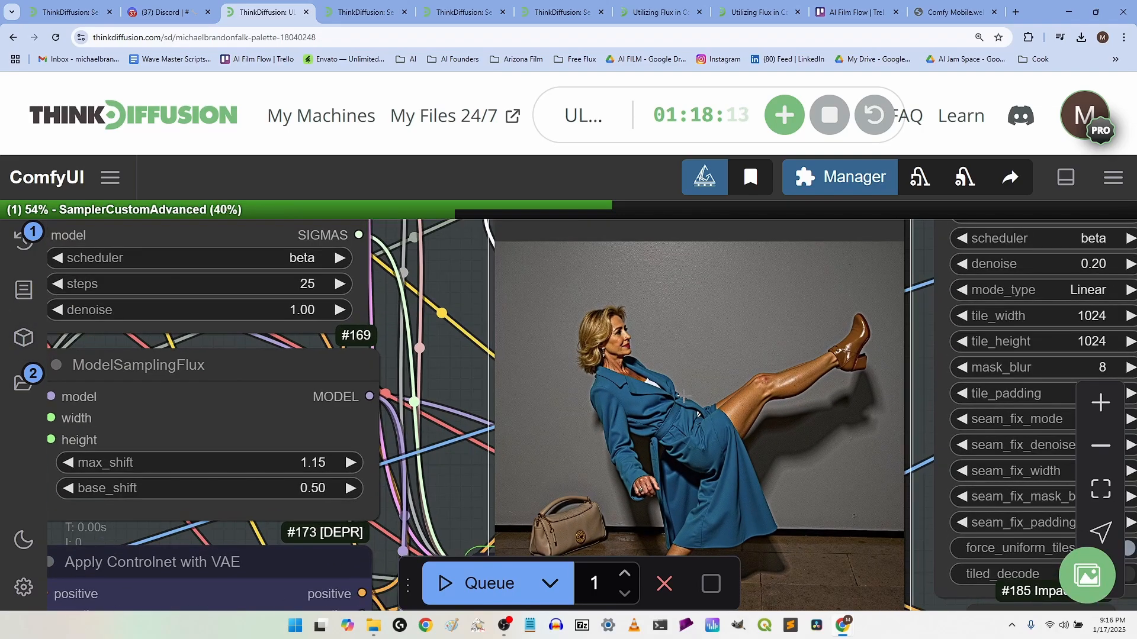
pyautogui.scroll(-3, 684, 396)
pyautogui.scroll(2, 705, 408)
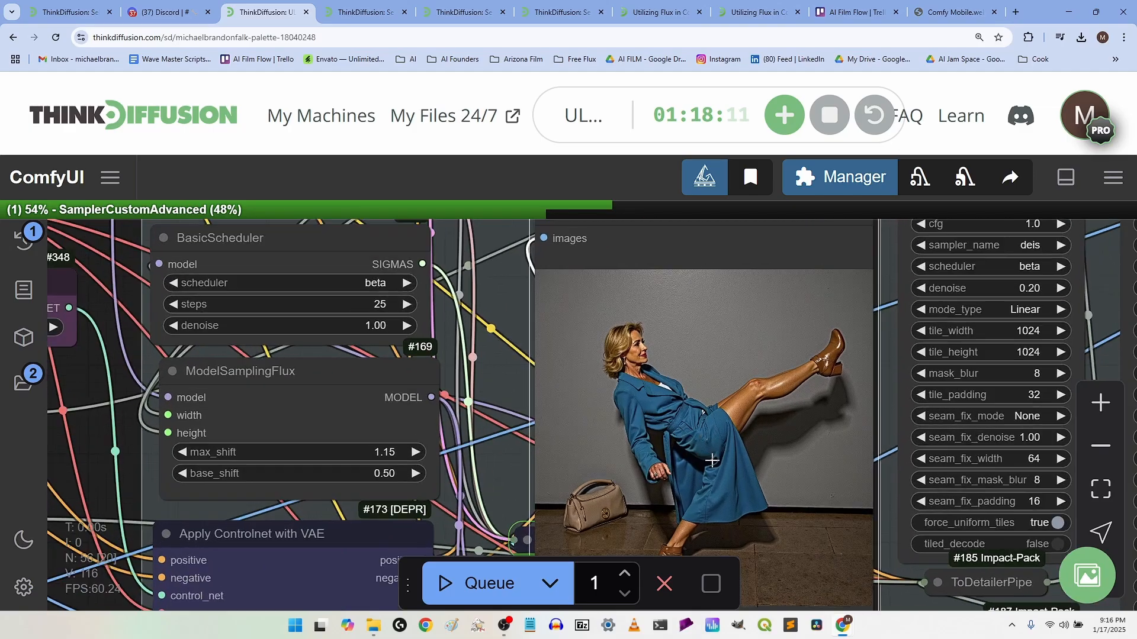
pyautogui.scroll(-1, 725, 479)
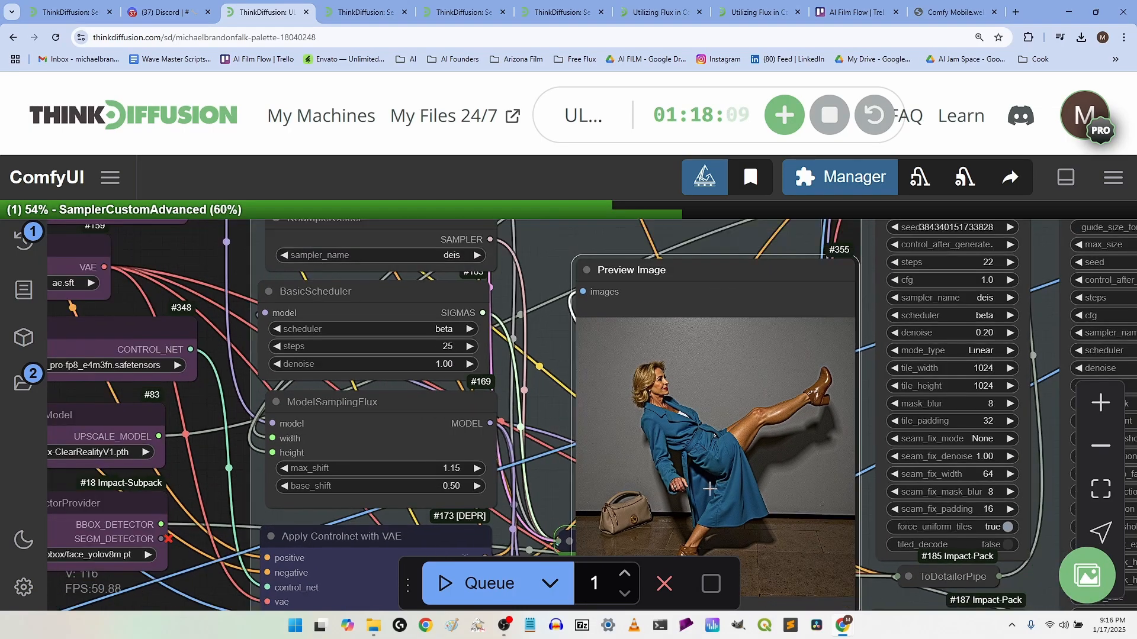
pyautogui.scroll(3, 722, 481)
pyautogui.scroll(-5, 705, 489)
pyautogui.scroll(-5, 704, 489)
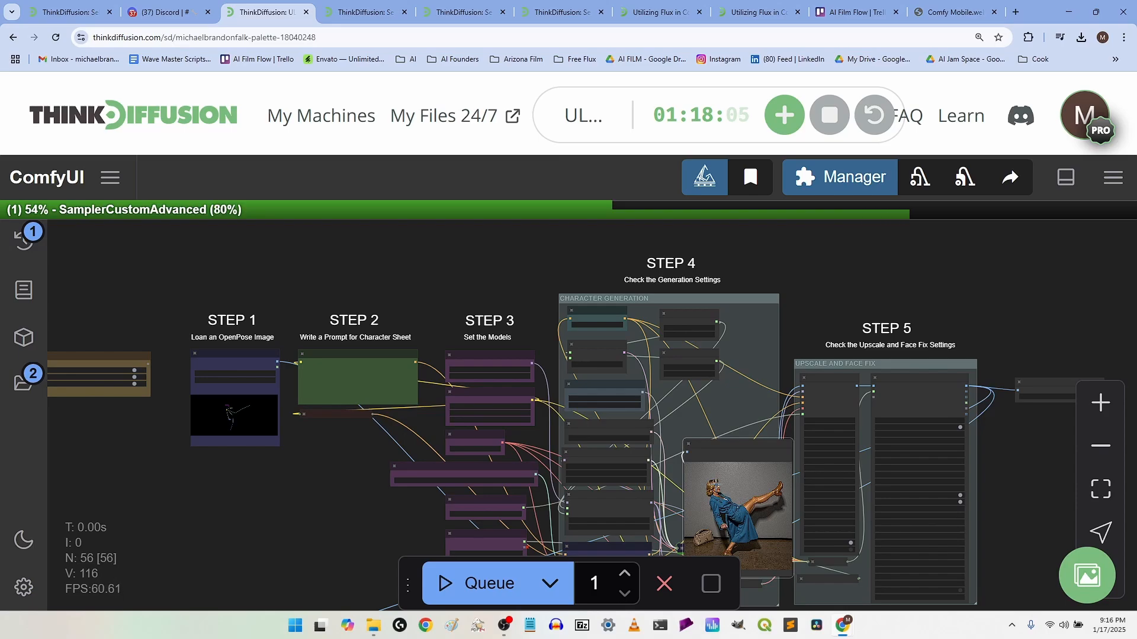
pyautogui.moveTo(1030, 297); pyautogui.dragTo(842, 237)
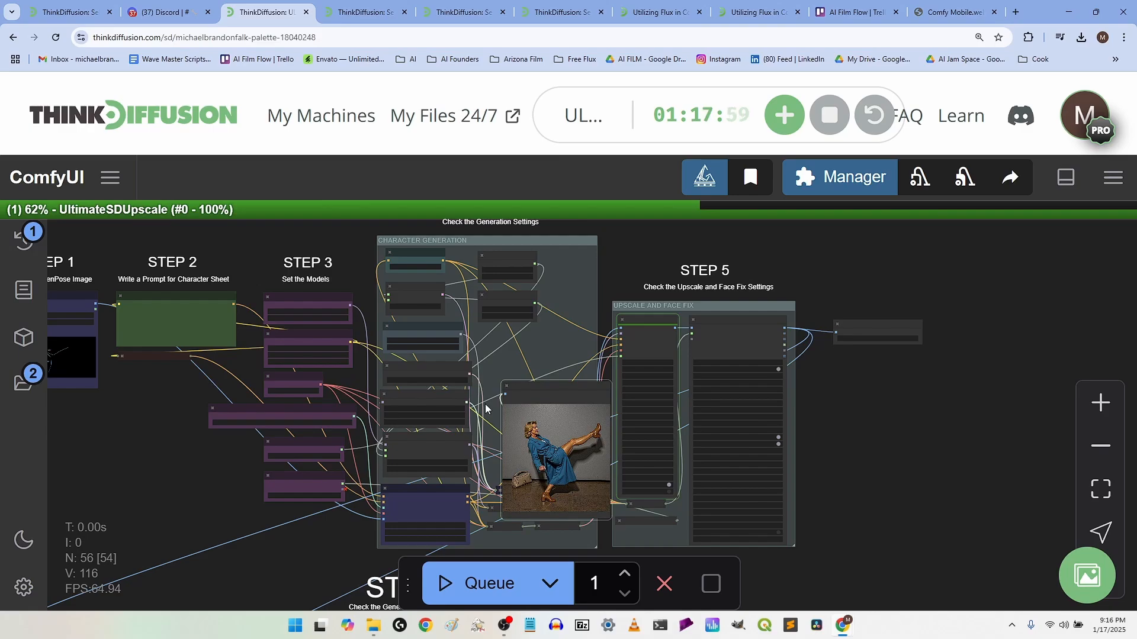
# Step: Inspect the new render's pose and coat in the Preview Image node, and the Ultimate SD Upscale node beside it
pyautogui.scroll(13, 569, 491)
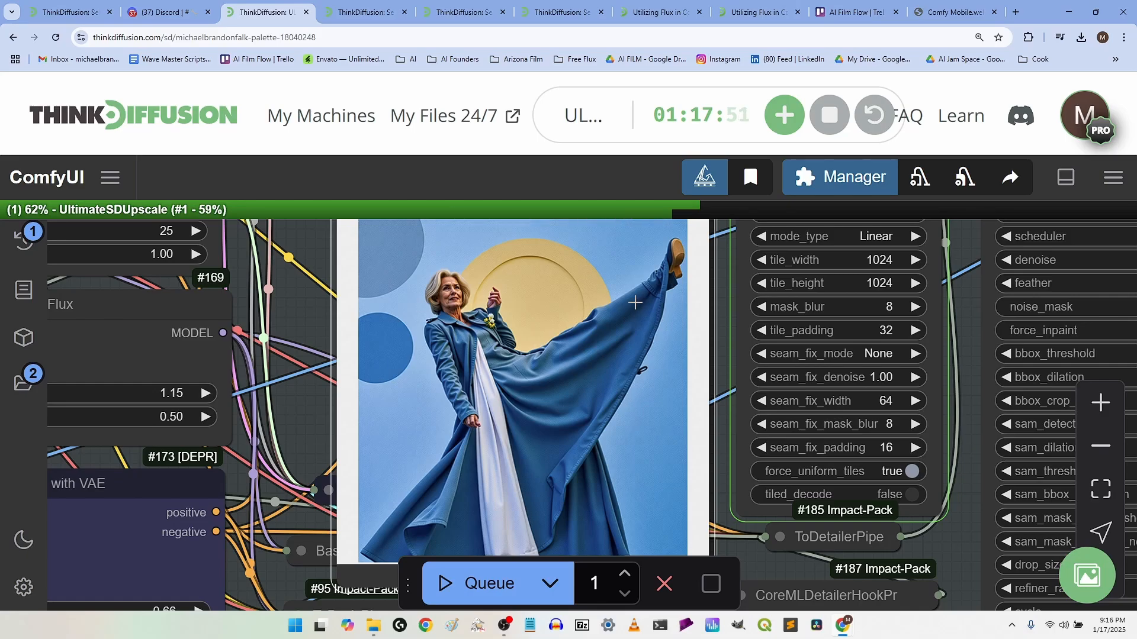
pyautogui.scroll(4, 501, 472)
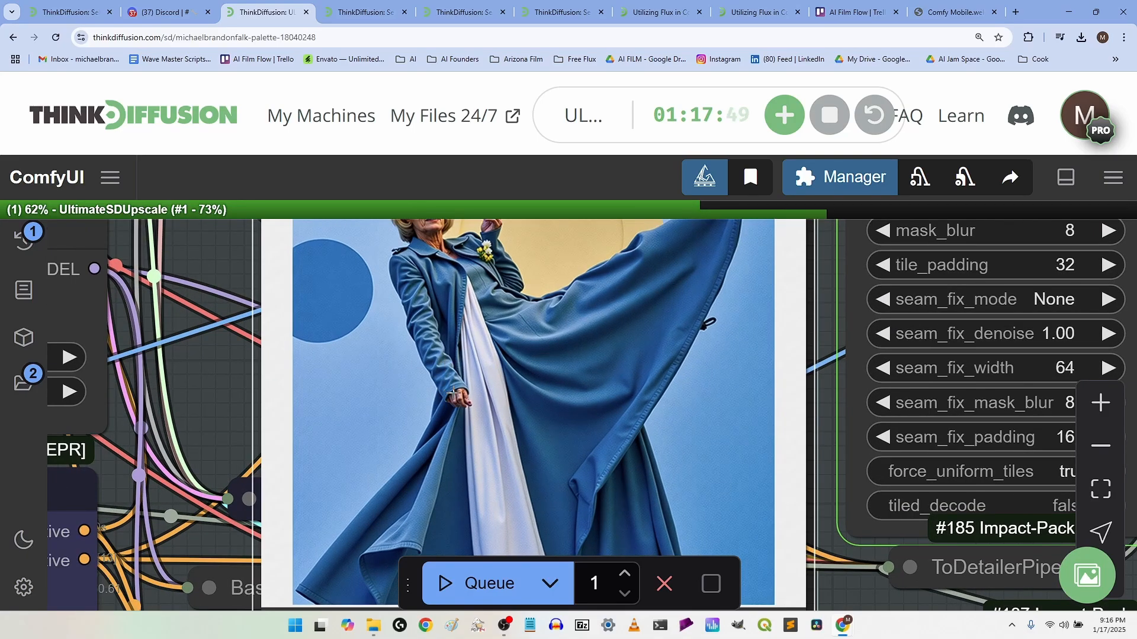
pyautogui.scroll(-4, 454, 392)
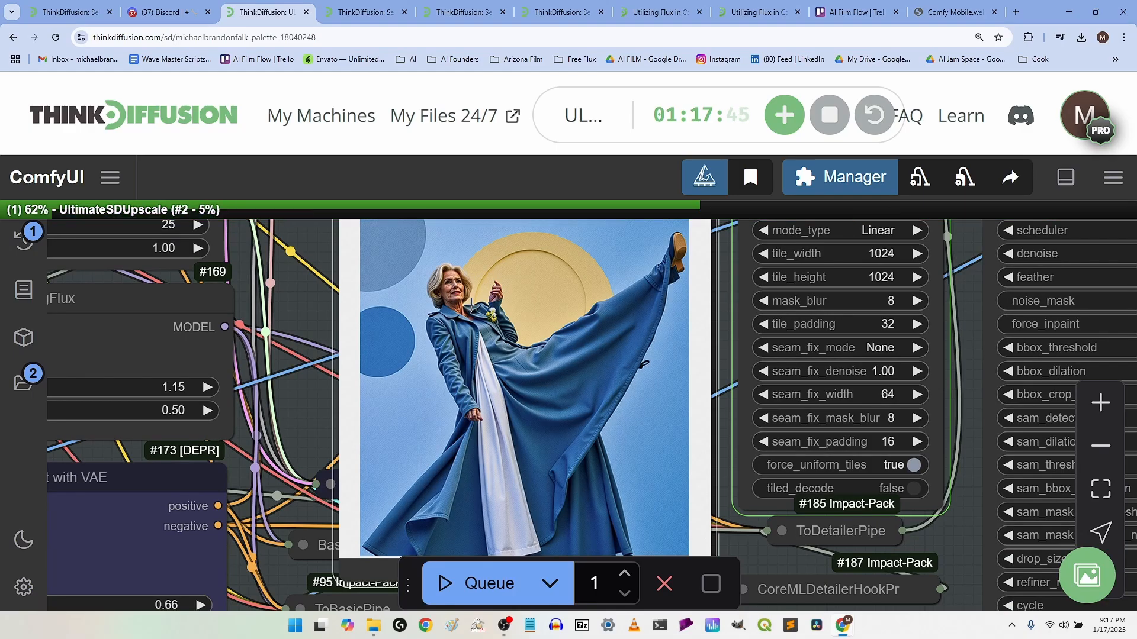
pyautogui.scroll(-5, 847, 356)
pyautogui.scroll(3, 847, 357)
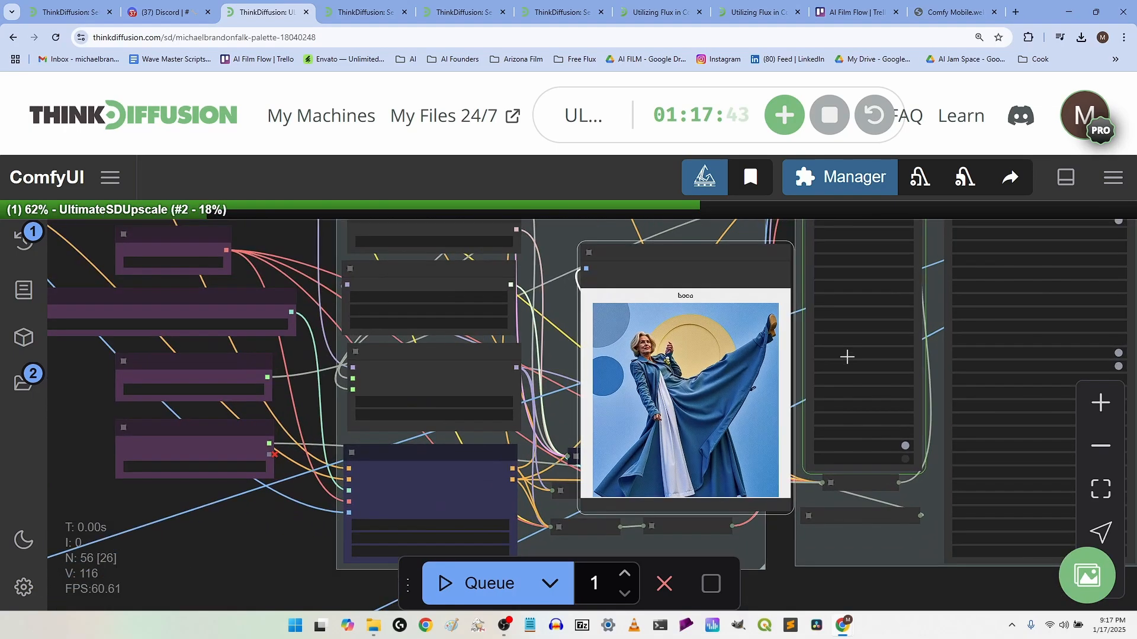
pyautogui.moveTo(925, 494); pyautogui.dragTo(916, 588)
pyautogui.scroll(3, 770, 249)
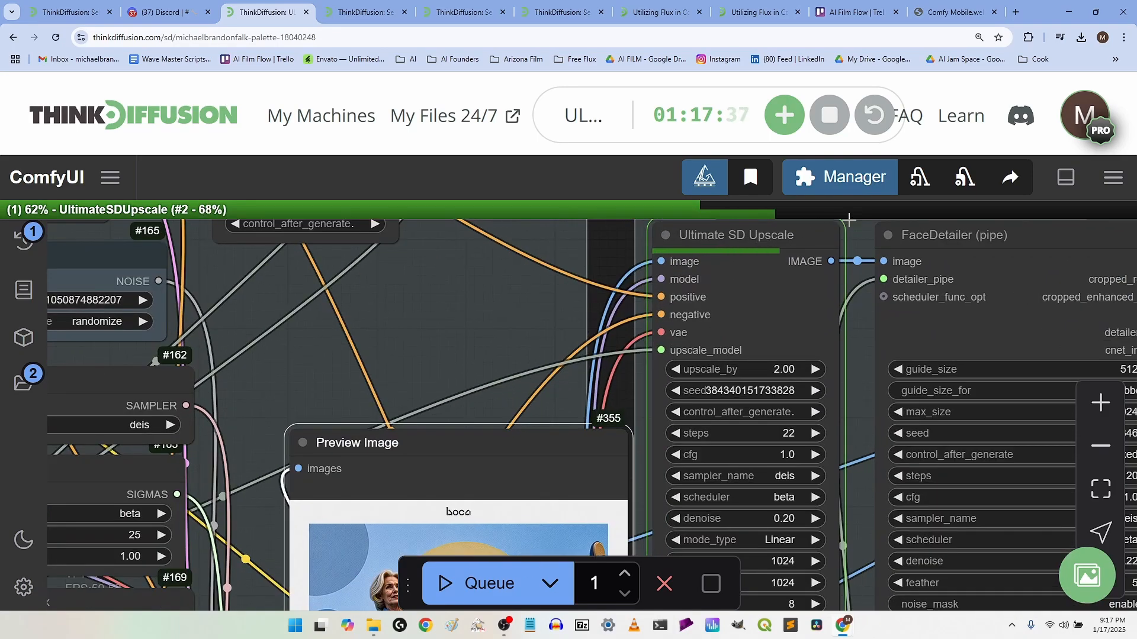
pyautogui.scroll(-4, 911, 244)
pyautogui.scroll(2, 912, 243)
pyautogui.scroll(-2, 935, 260)
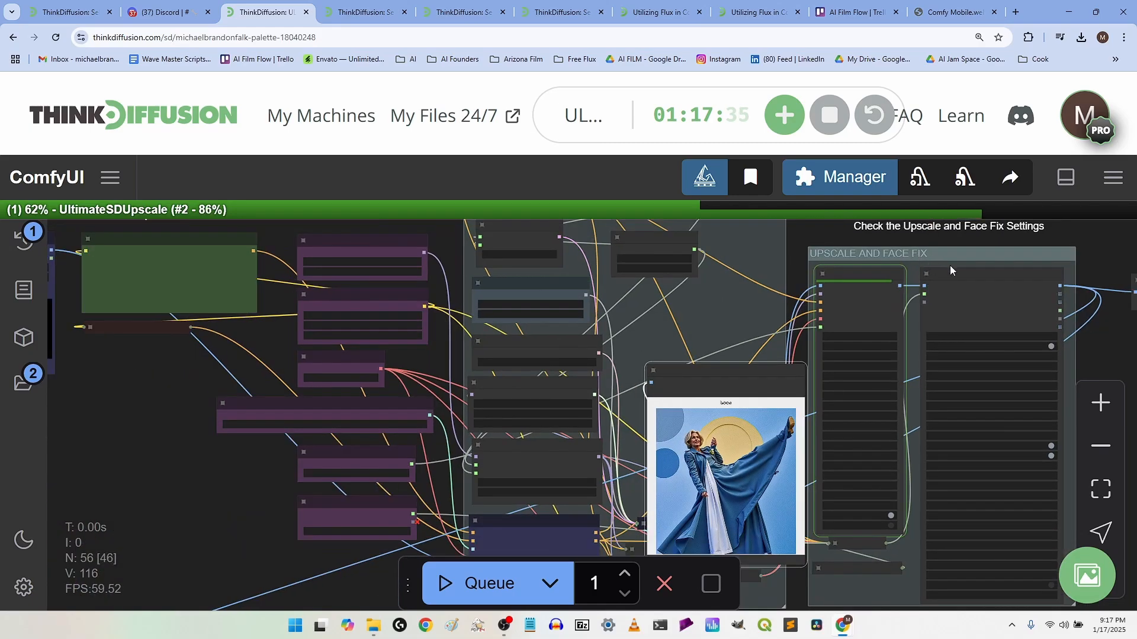
# Step: Move the Save Image node farther up and to the right of the FaceDetailer (pipe) node
pyautogui.moveTo(1112, 247); pyautogui.dragTo(740, 253)
pyautogui.scroll(6, 769, 325)
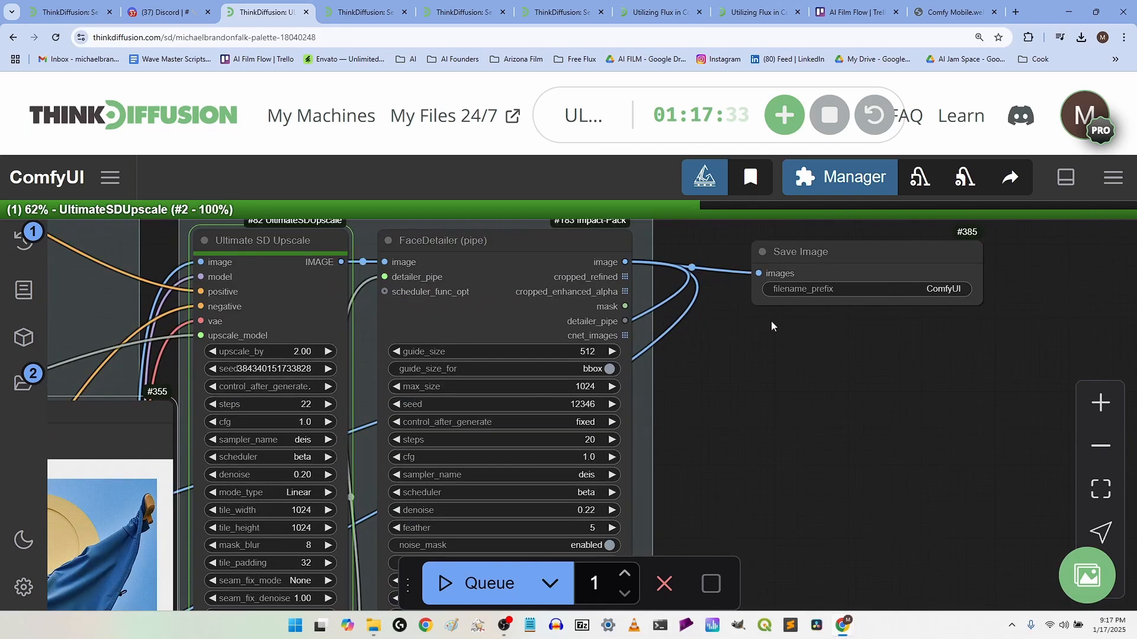
pyautogui.moveTo(771, 326); pyautogui.dragTo(698, 442)
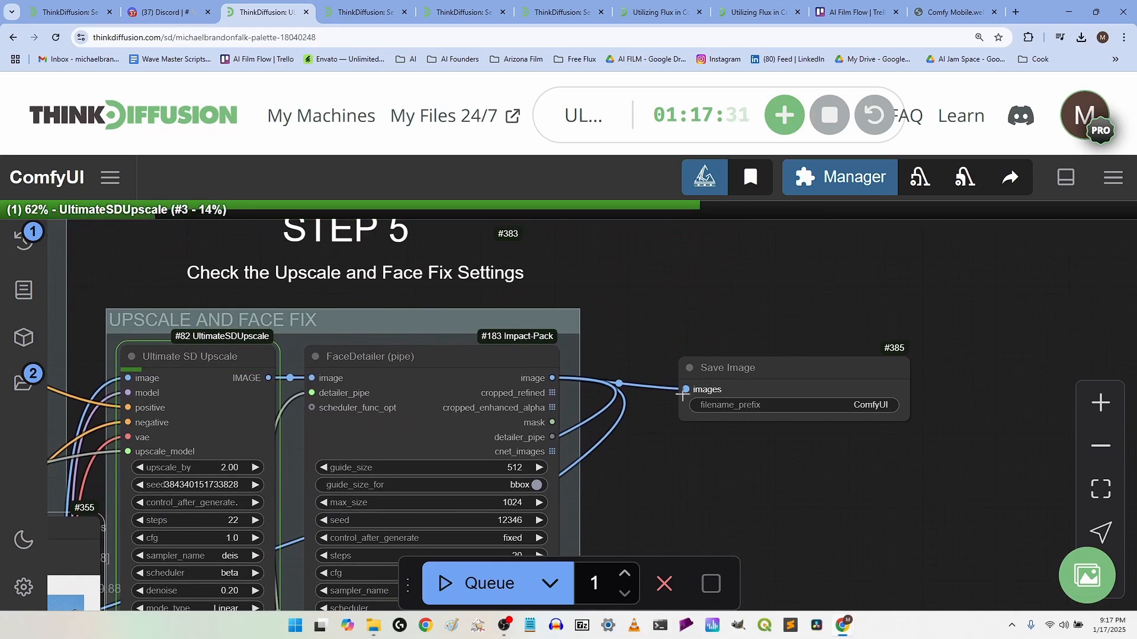
pyautogui.moveTo(721, 368); pyautogui.dragTo(795, 328)
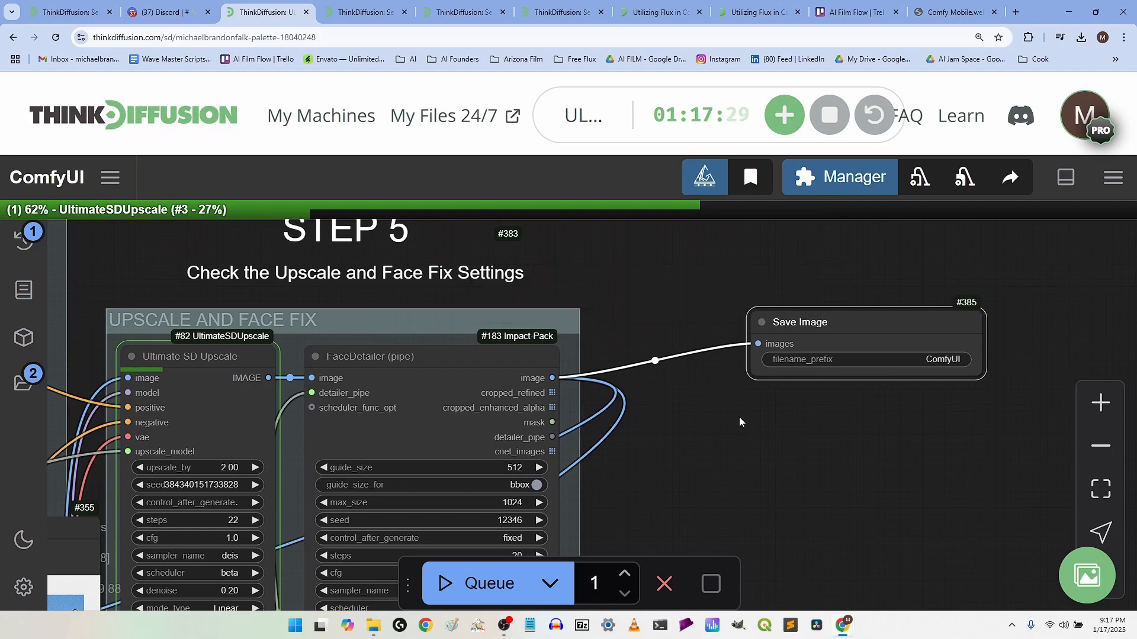
pyautogui.moveTo(739, 417); pyautogui.dragTo(765, 350)
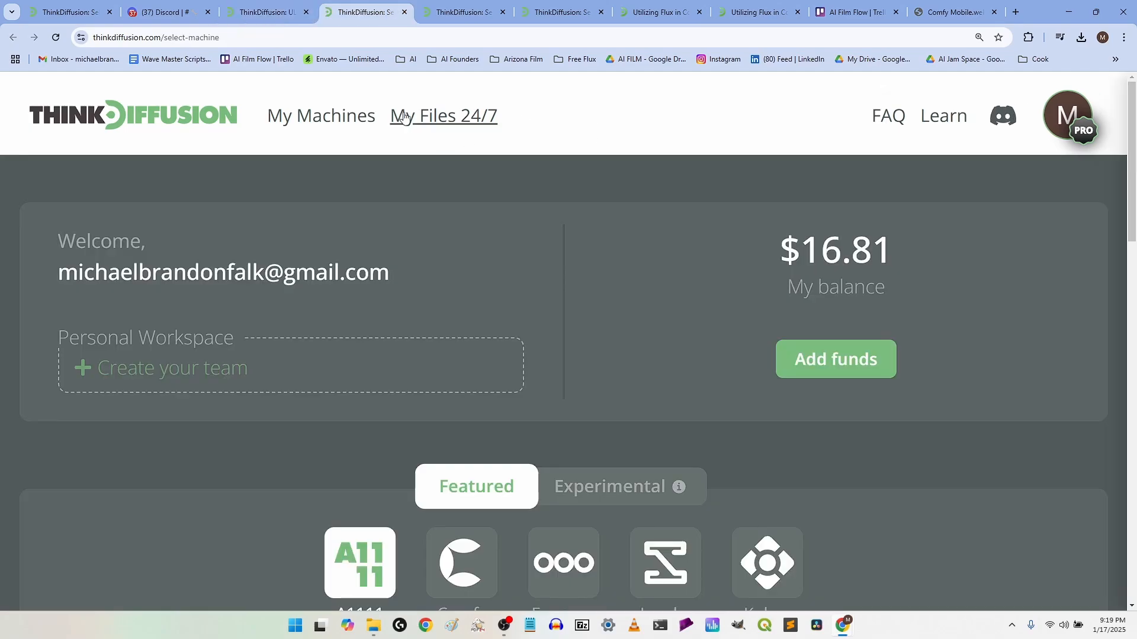
# Step: View the render ComfyUI_00038_.png from the comfyui/outputs folder at full size and close its preview
pyautogui.click(404, 116)
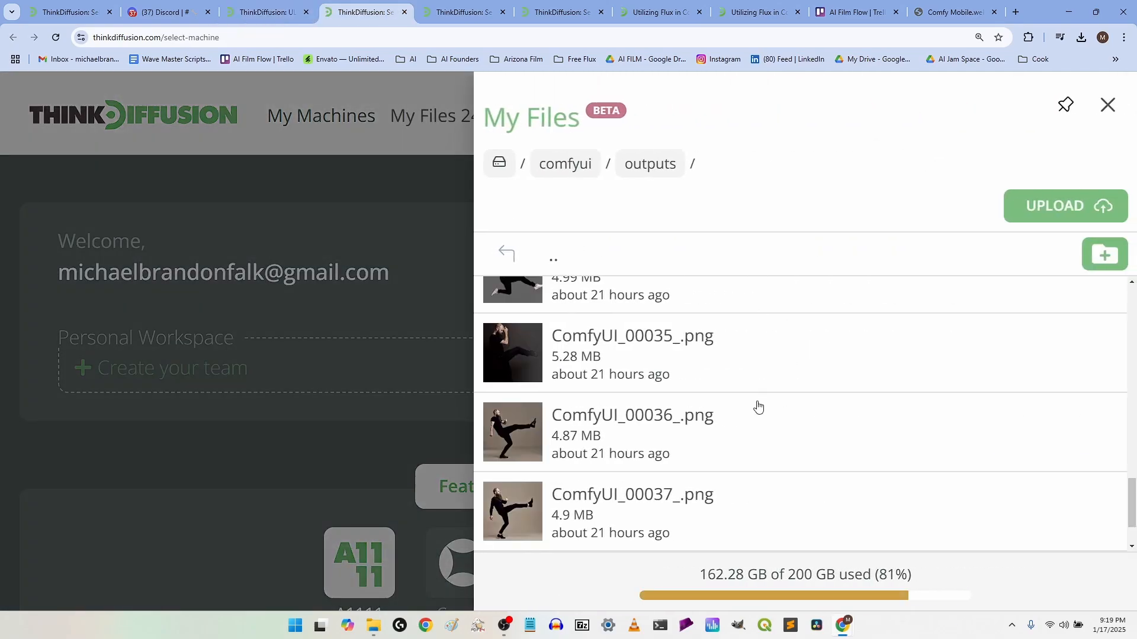
pyautogui.scroll(-1, 756, 405)
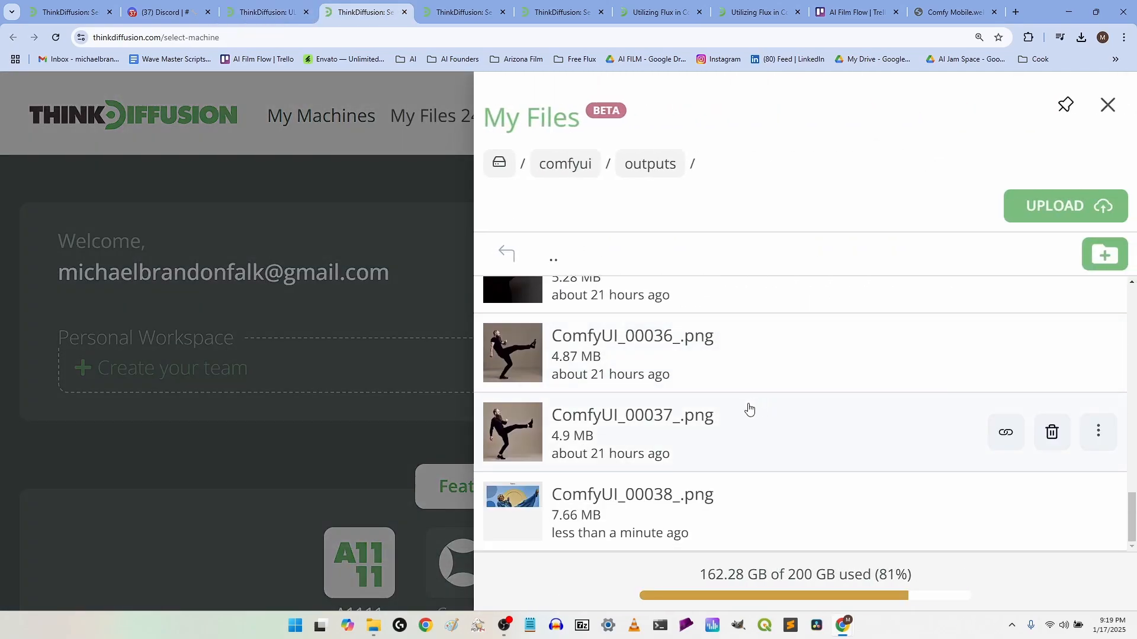
pyautogui.click(512, 510)
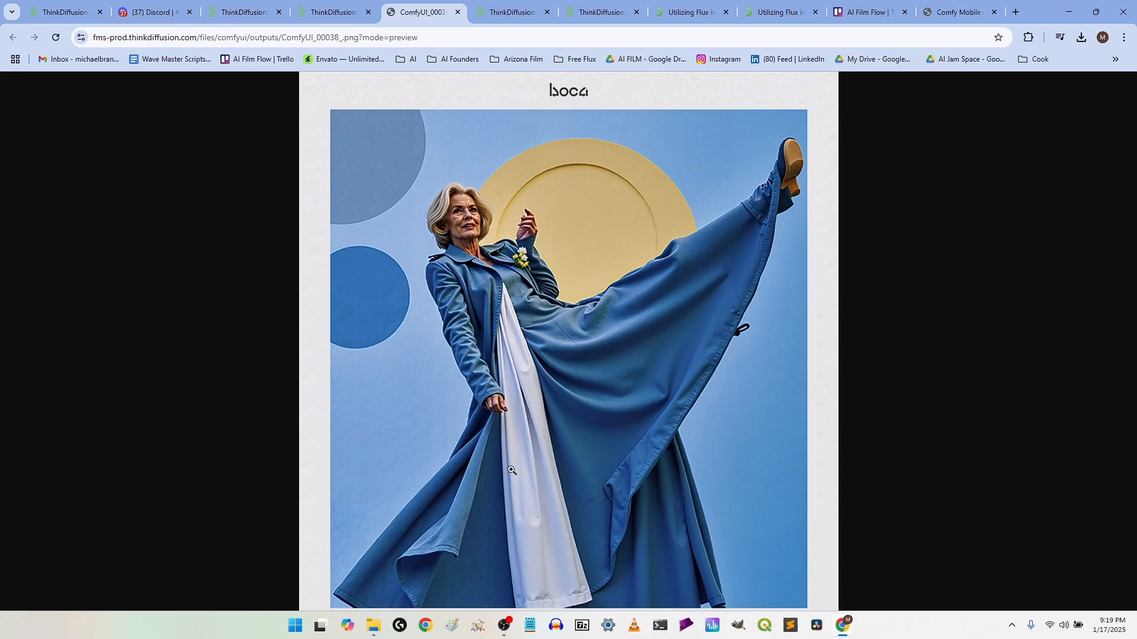
pyautogui.click(457, 12)
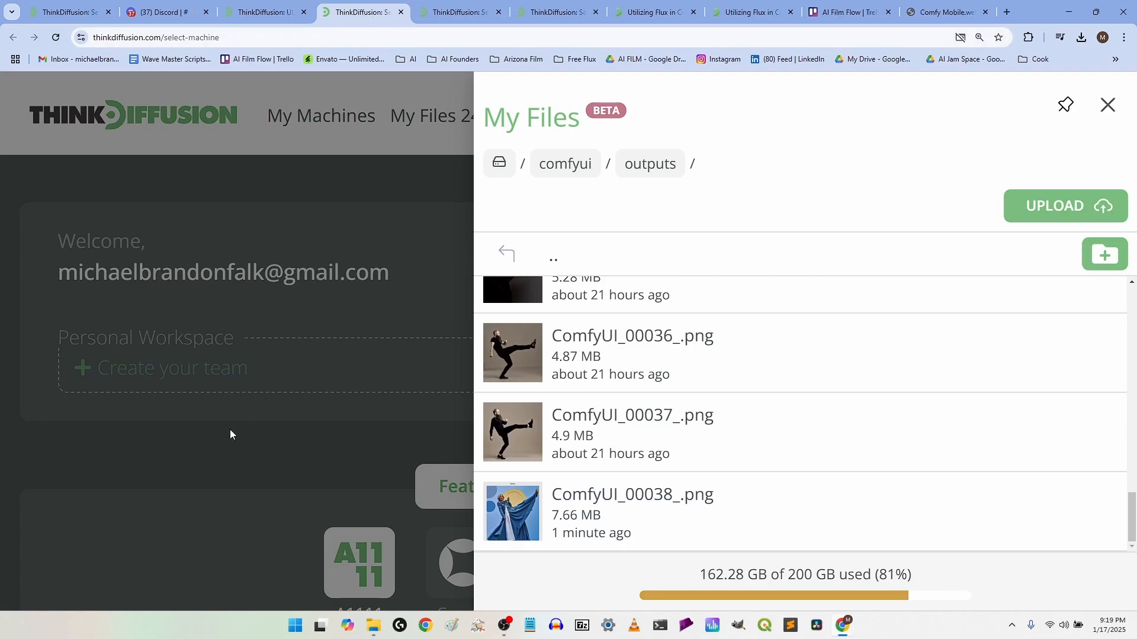
# Step: Return to the ComfyUI workflow and review the OpenPose image in the Load Image node beside the positive prompt
pyautogui.click(255, 12)
pyautogui.scroll(6, 379, 274)
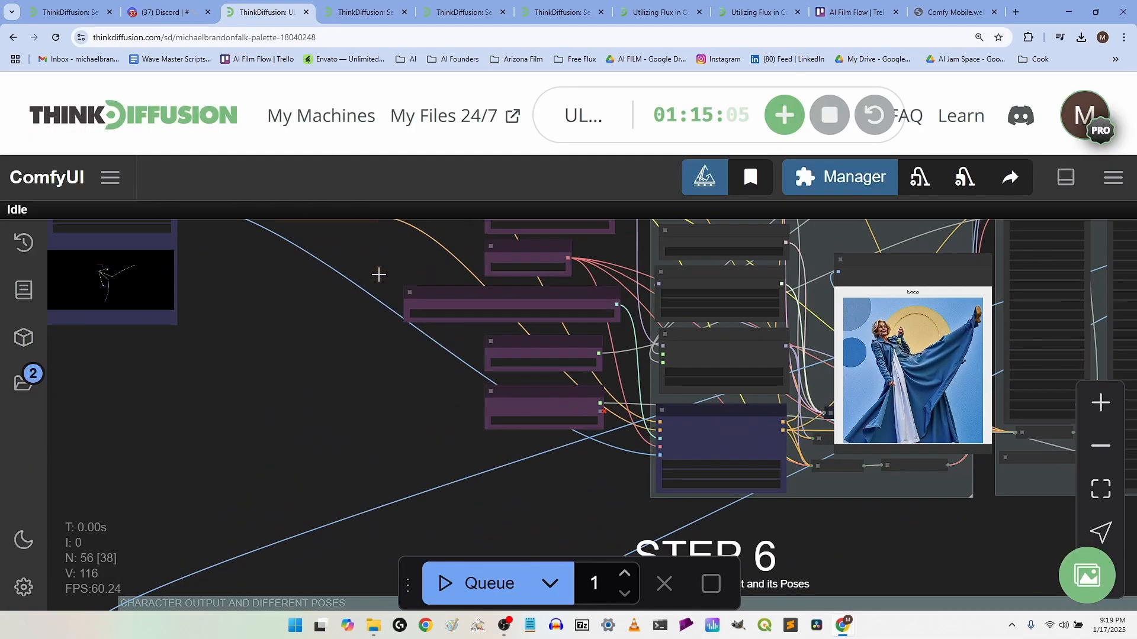
pyautogui.moveTo(364, 564); pyautogui.dragTo(485, 562)
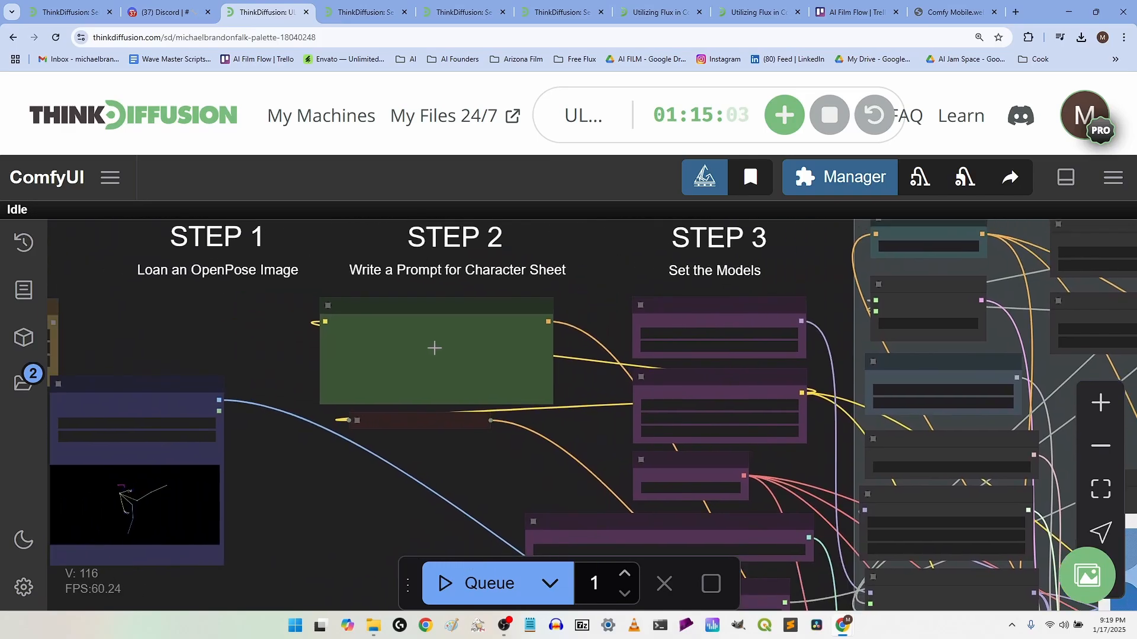
pyautogui.scroll(1, 436, 346)
pyautogui.moveTo(310, 472); pyautogui.dragTo(673, 380)
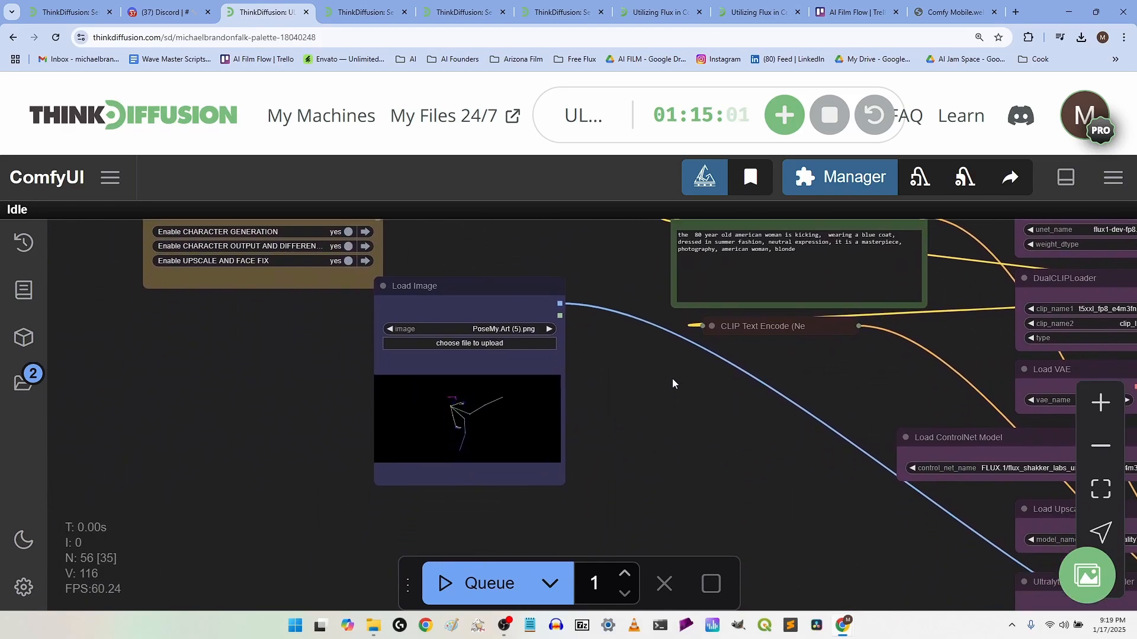
pyautogui.scroll(-2, 664, 383)
pyautogui.scroll(3, 664, 382)
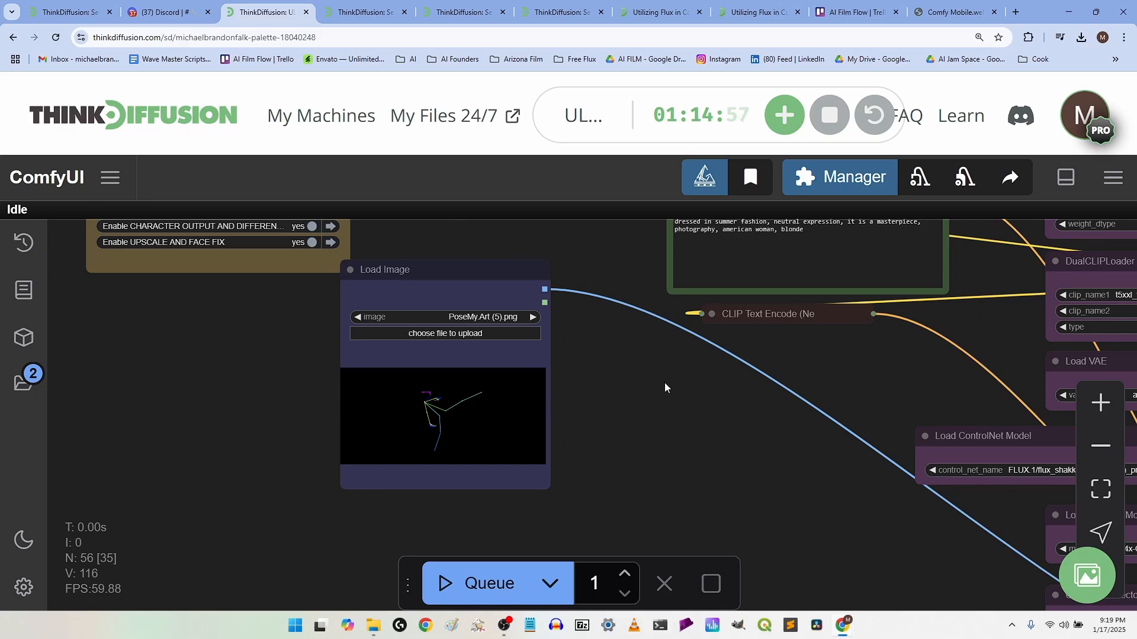
pyautogui.scroll(-5, 664, 383)
pyautogui.moveTo(679, 384); pyautogui.dragTo(552, 441)
# Step: Load the workflow file with LoRA_Character_Consistency_Flux.json from the Workflows\new folder into ComfyUI
pyautogui.hotkey('alt', 'Tab')
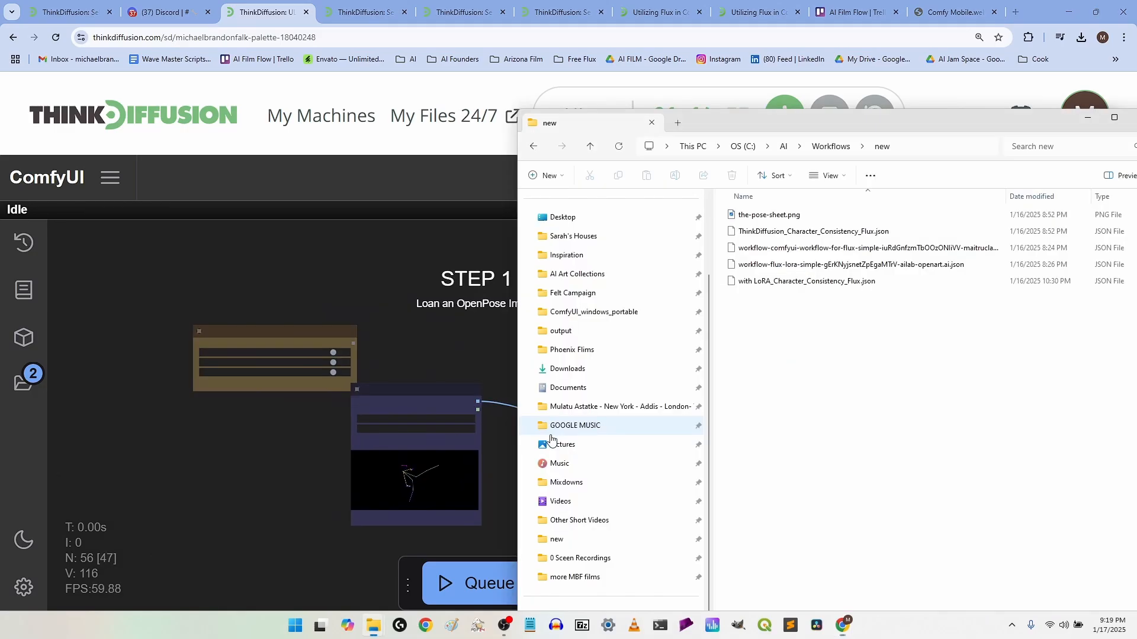
pyautogui.click(800, 285)
pyautogui.moveTo(811, 285); pyautogui.dragTo(395, 336)
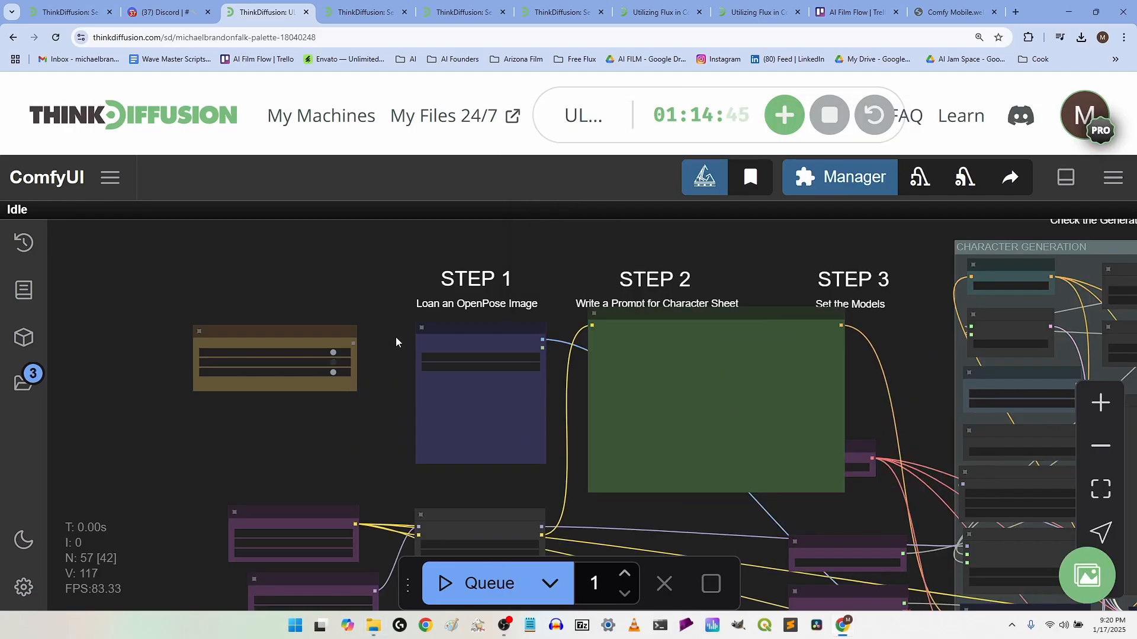
# Step: Examine the pose sheet, the character prompt, and how DualCLIPLoader and Load Diffusion Model feed the Load LoRA node
pyautogui.scroll(5, 486, 389)
pyautogui.scroll(2, 483, 398)
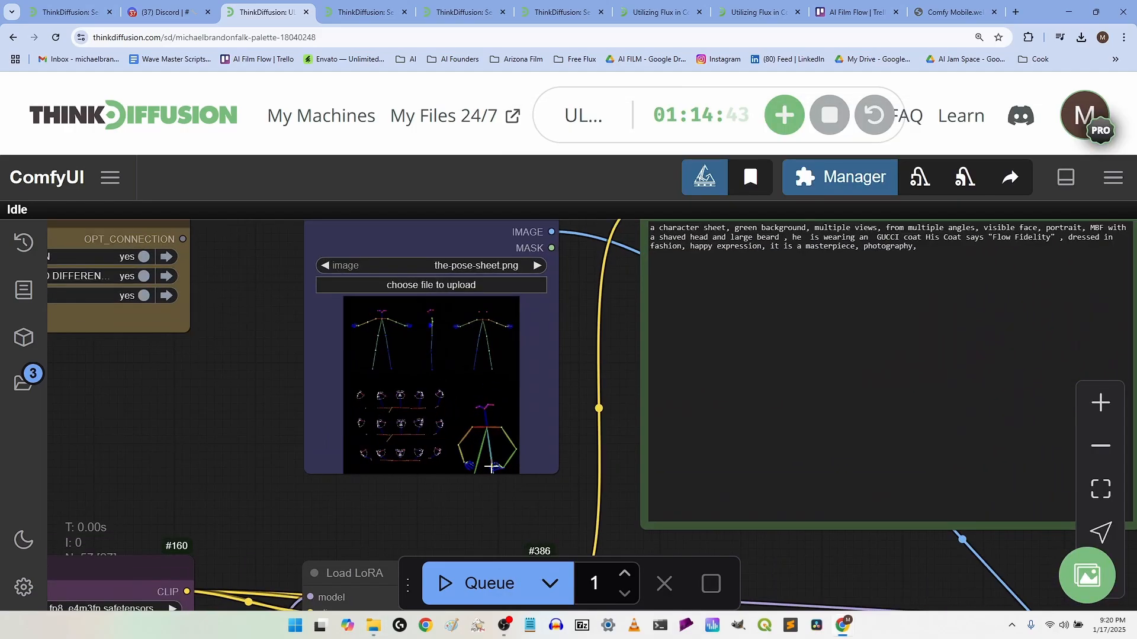
pyautogui.scroll(-4, 541, 415)
pyautogui.scroll(2, 531, 454)
pyautogui.moveTo(276, 438); pyautogui.dragTo(340, 208)
pyautogui.scroll(2, 405, 346)
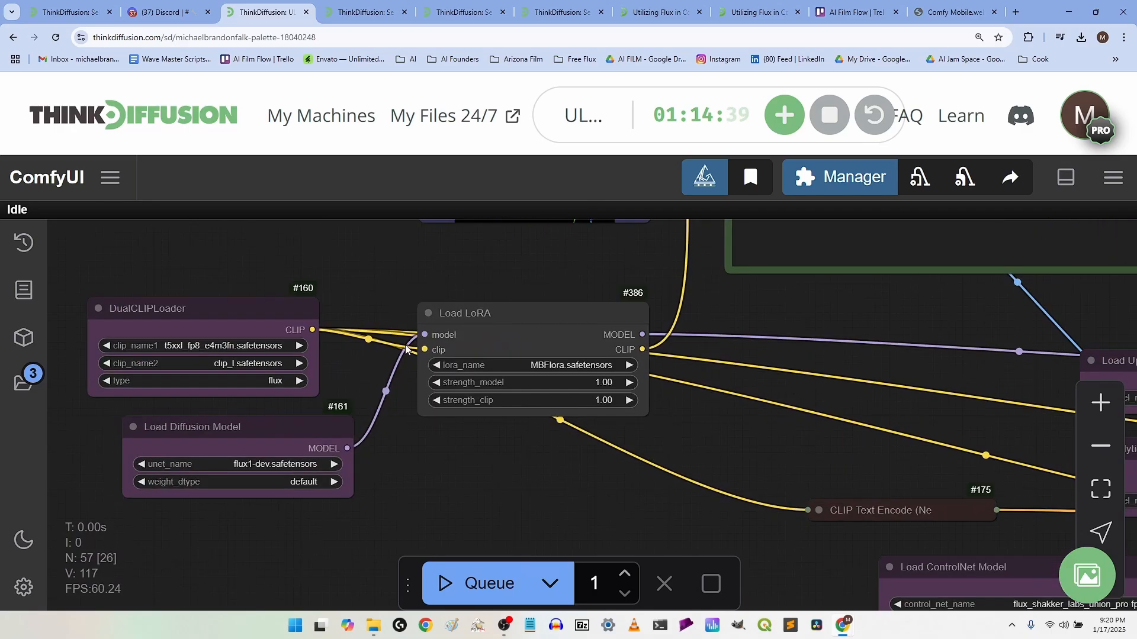
pyautogui.moveTo(436, 474); pyautogui.dragTo(390, 489)
pyautogui.moveTo(496, 326); pyautogui.dragTo(549, 310)
# Step: Add a second Load LoRA node and place it directly below the existing one
pyautogui.doubleClick(416, 495)
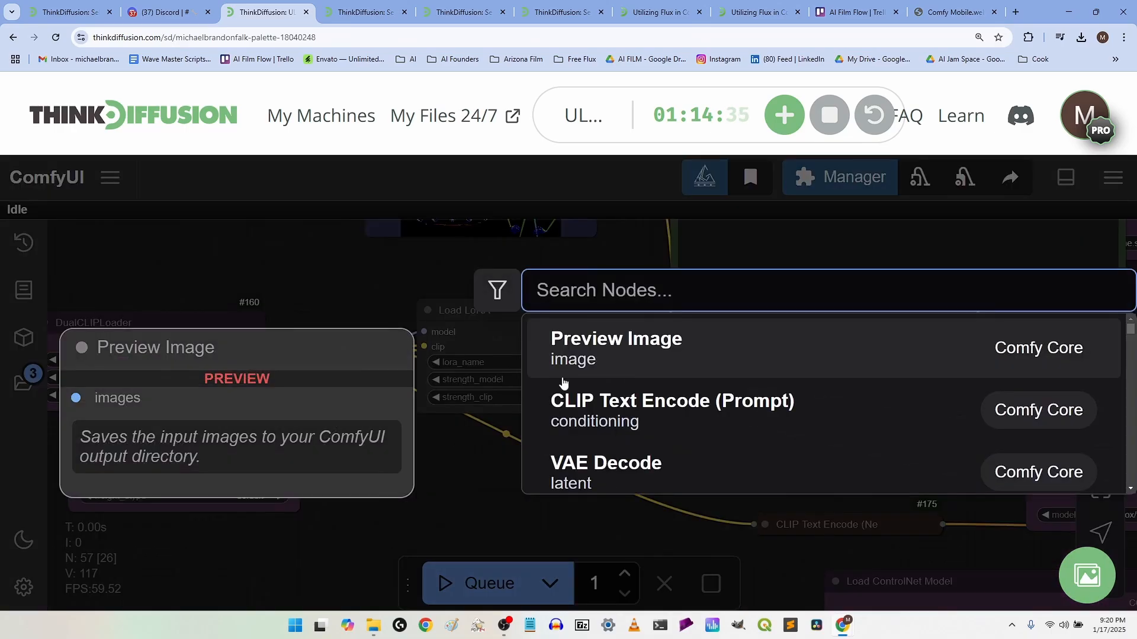
pyautogui.write('load')
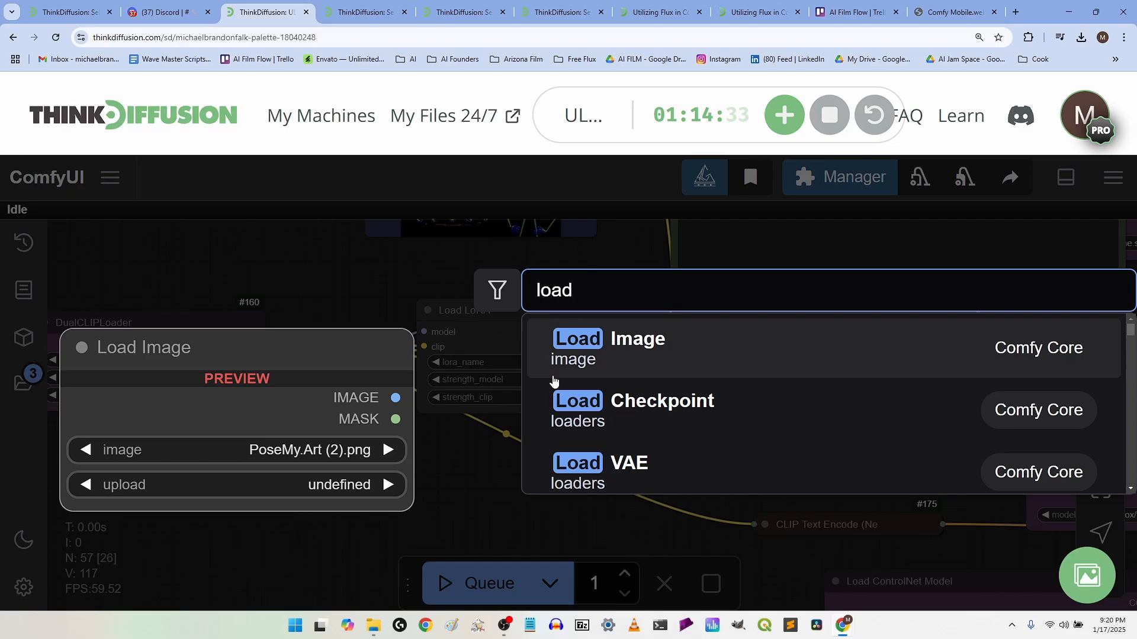
pyautogui.write(' lor')
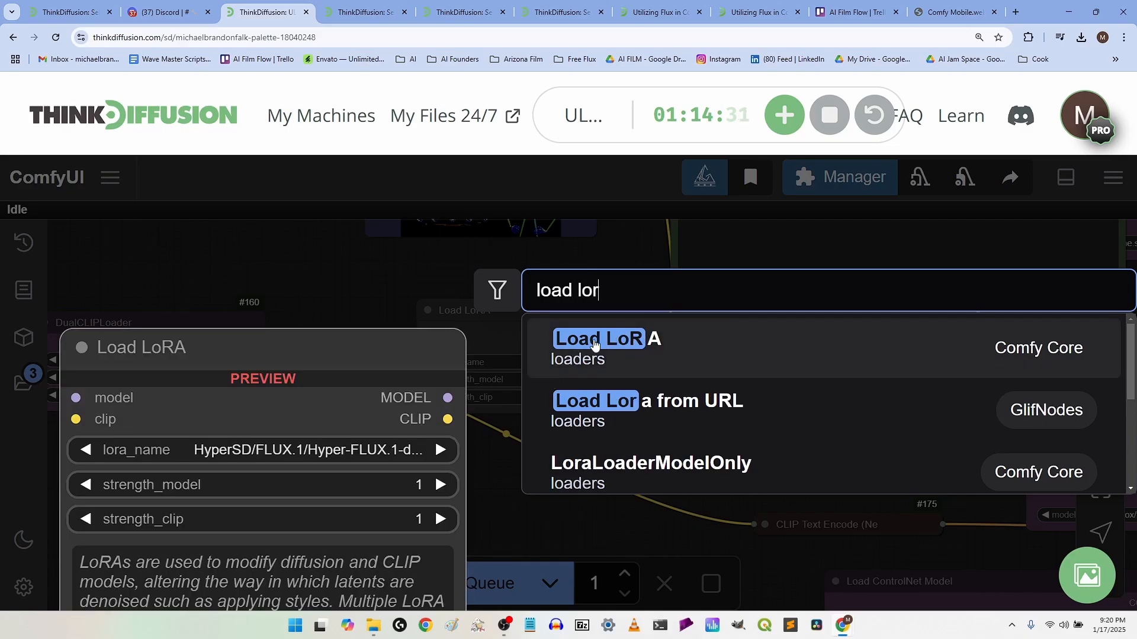
pyautogui.click(595, 343)
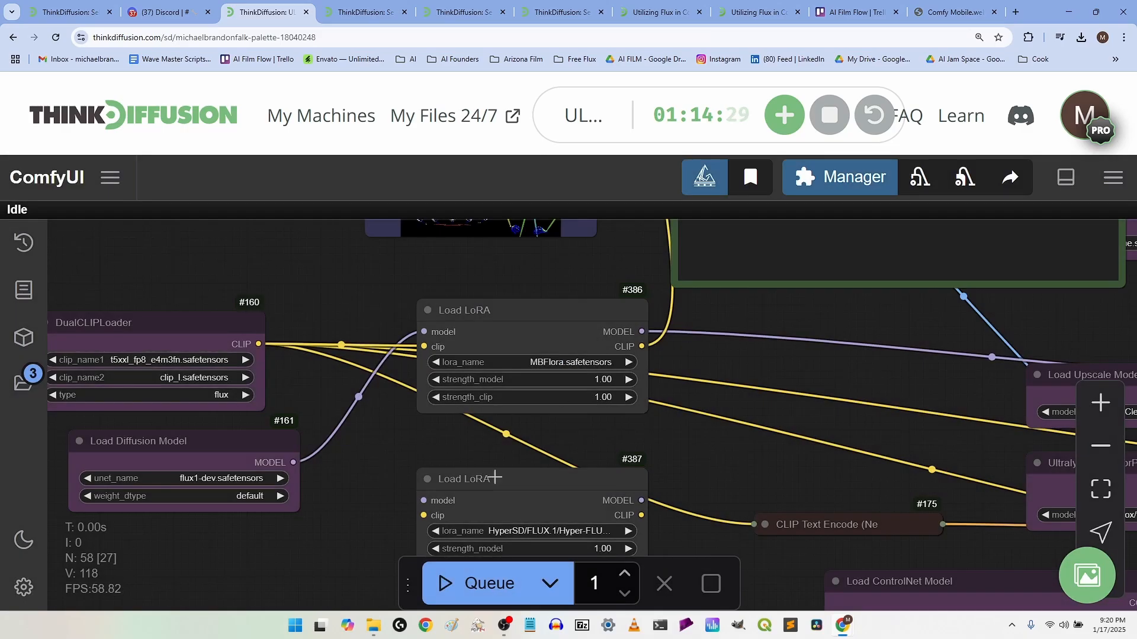
pyautogui.moveTo(553, 486); pyautogui.dragTo(539, 447)
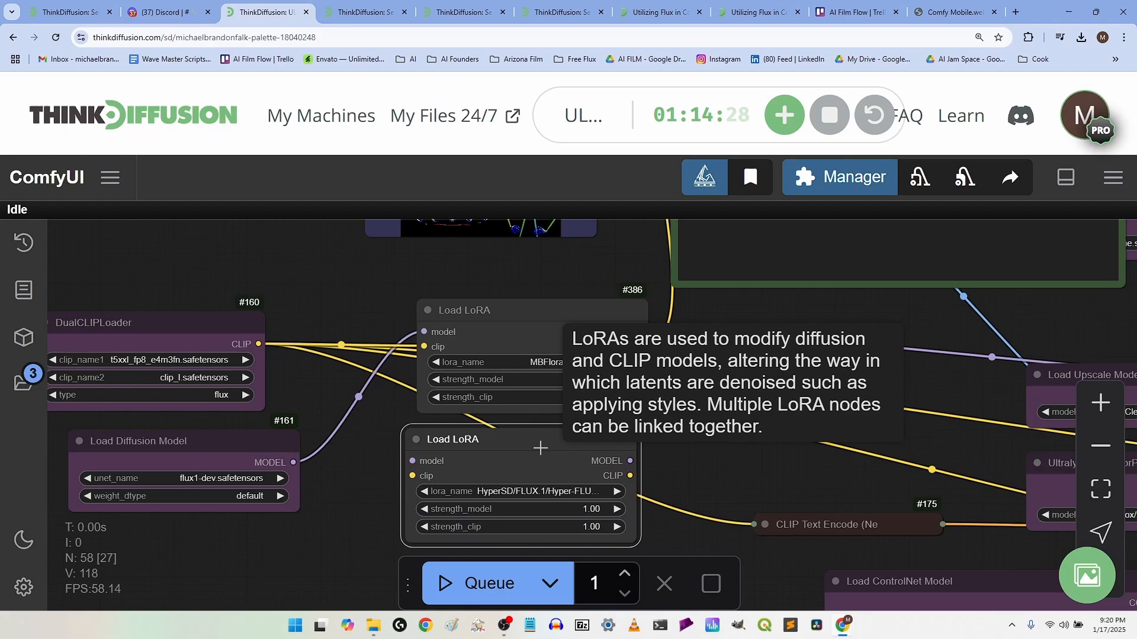
# Step: Look through the LoRA files offered in the new Load LoRA node and delete that node
pyautogui.click(566, 489)
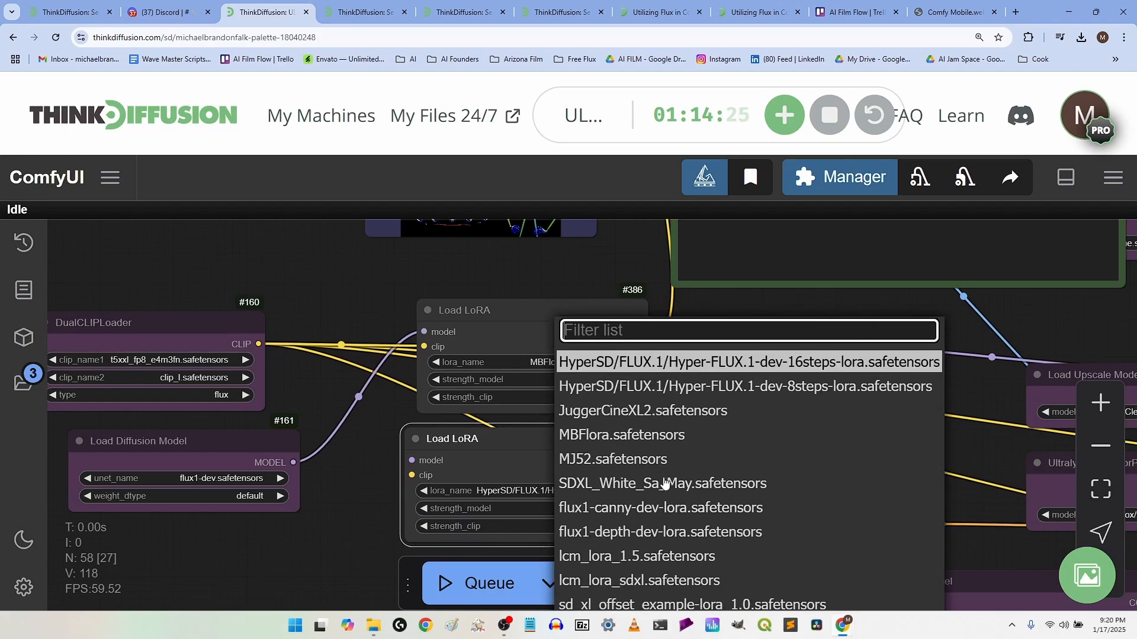
pyautogui.scroll(-3, 665, 483)
pyautogui.press('Escape')
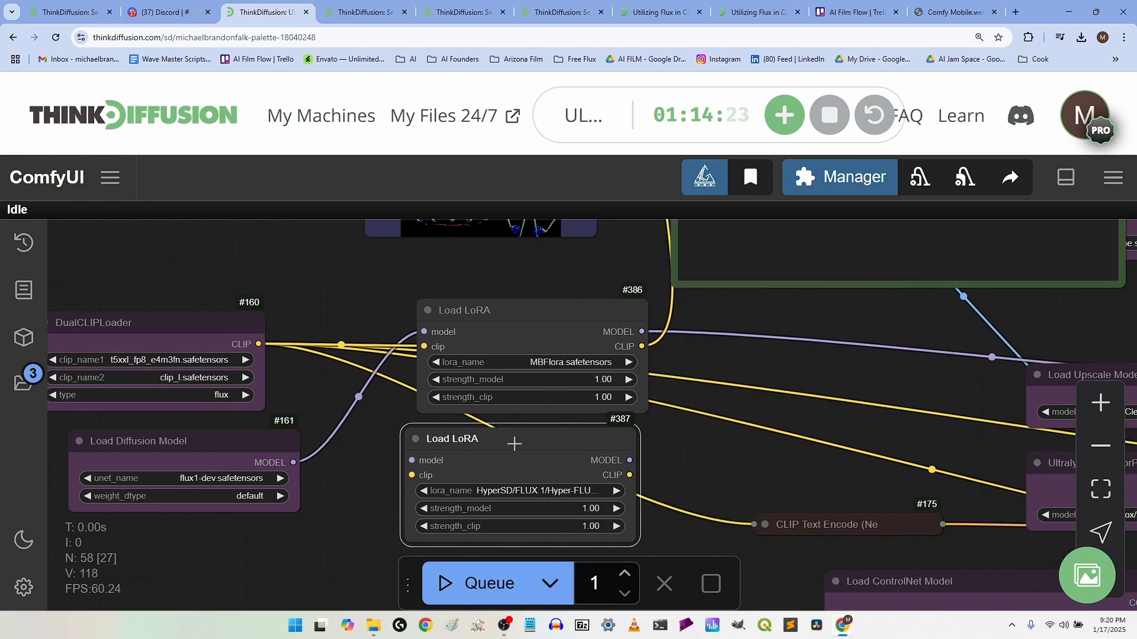
pyautogui.press('Delete')
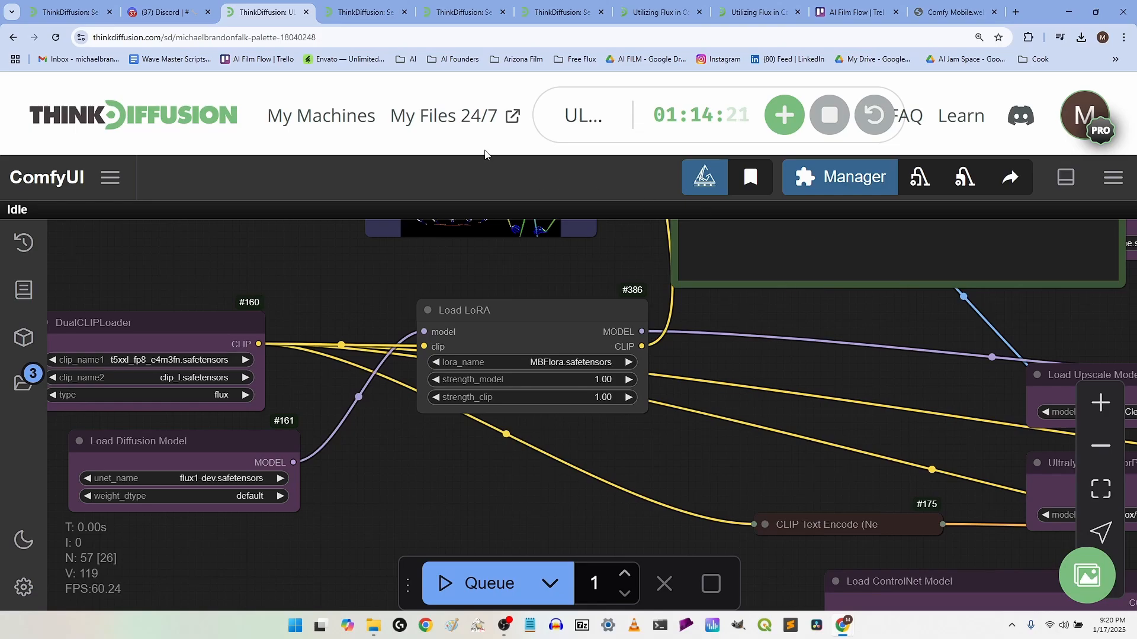
# Step: Browse My Files to the comfyui/models/loras folder, check the stored LoRA file, and close the file browser
pyautogui.click(364, 12)
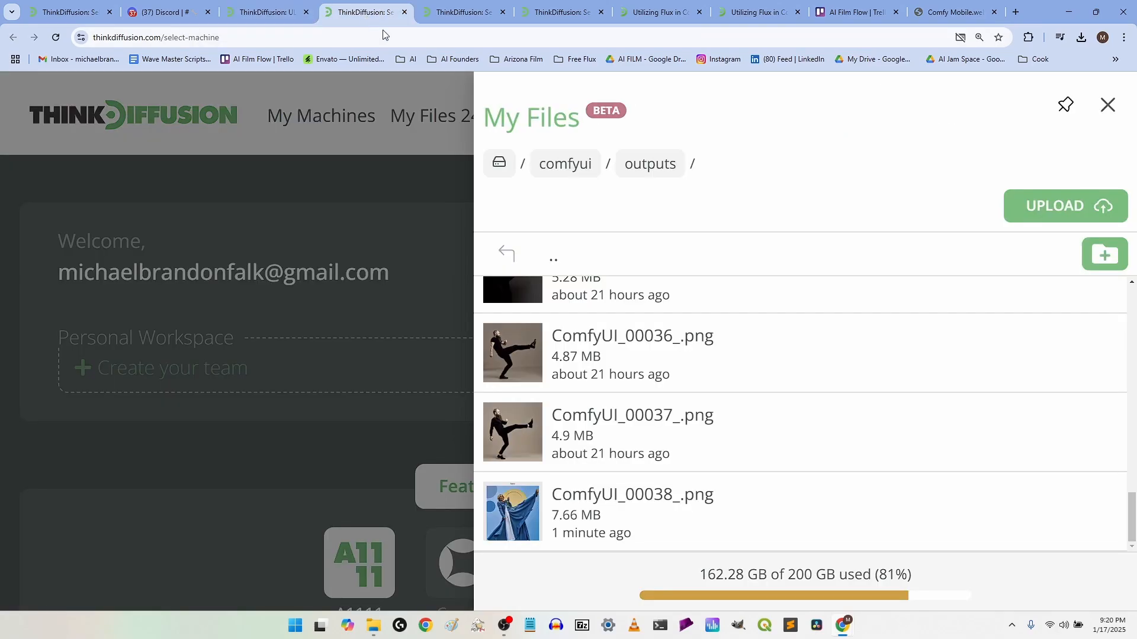
pyautogui.click(581, 163)
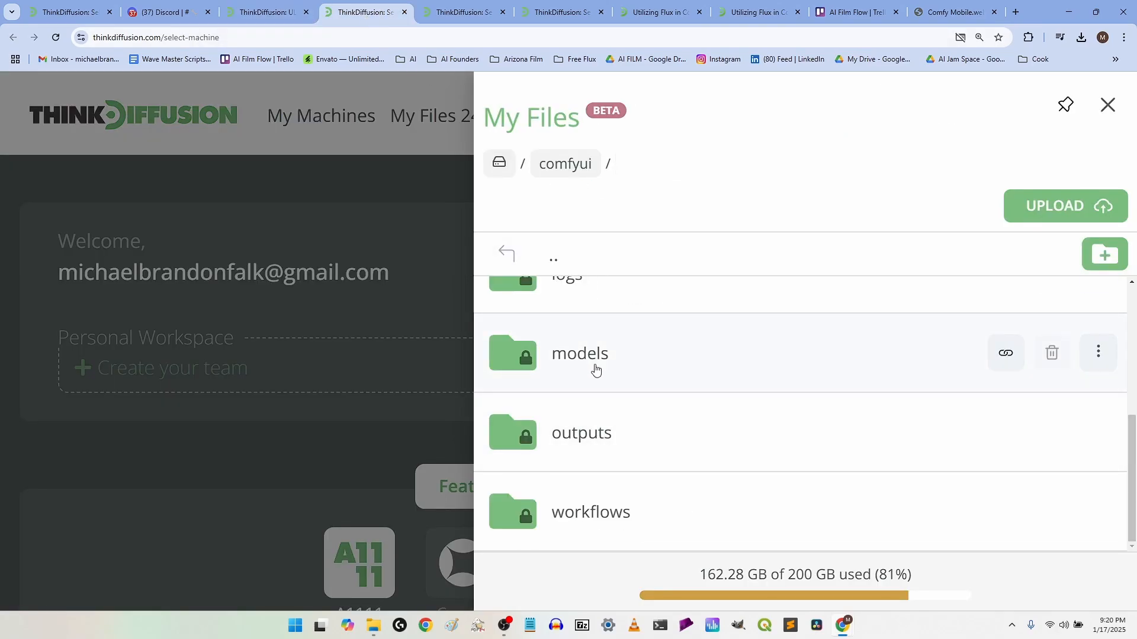
pyautogui.scroll(3, 618, 404)
pyautogui.scroll(-2, 617, 404)
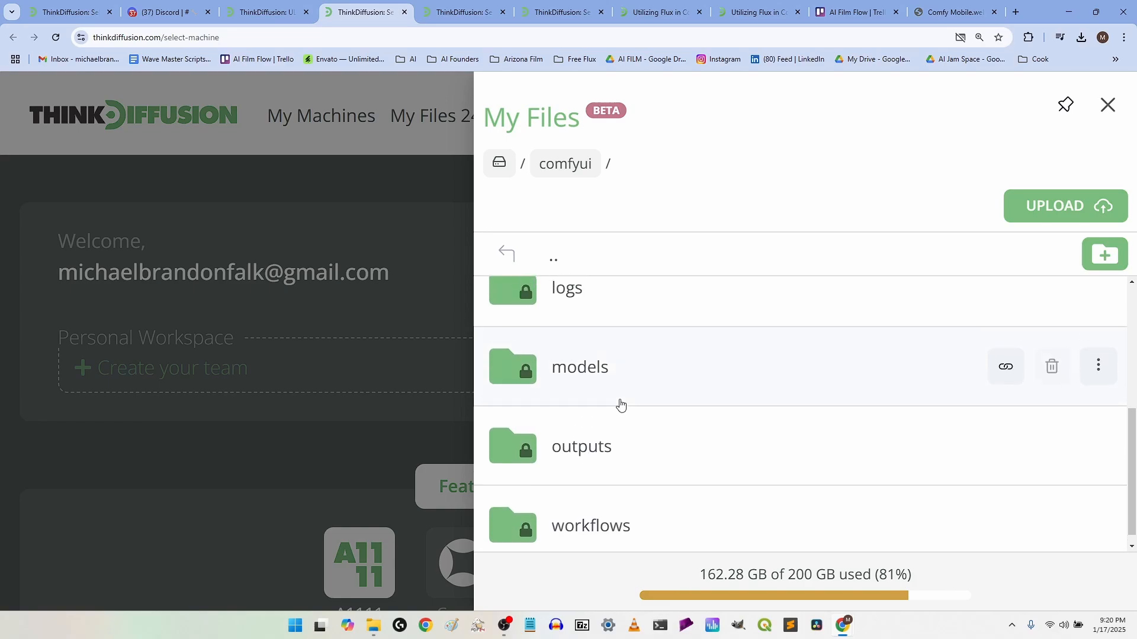
pyautogui.scroll(4, 620, 405)
pyautogui.scroll(-3, 620, 404)
pyautogui.click(616, 401)
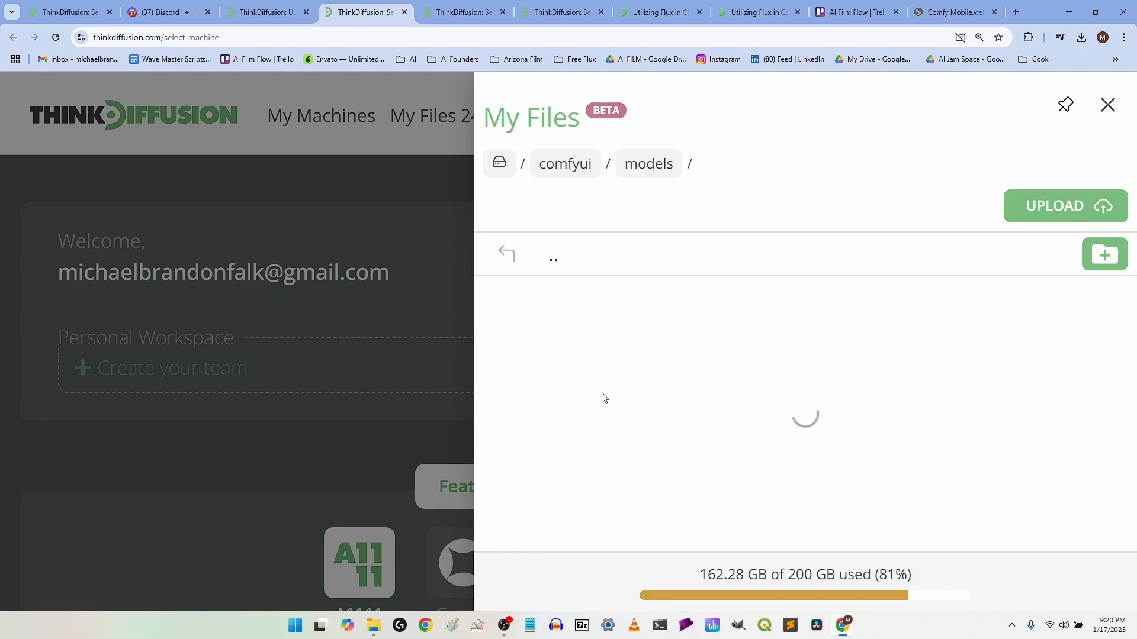
pyautogui.scroll(-4, 604, 398)
pyautogui.scroll(-4, 602, 398)
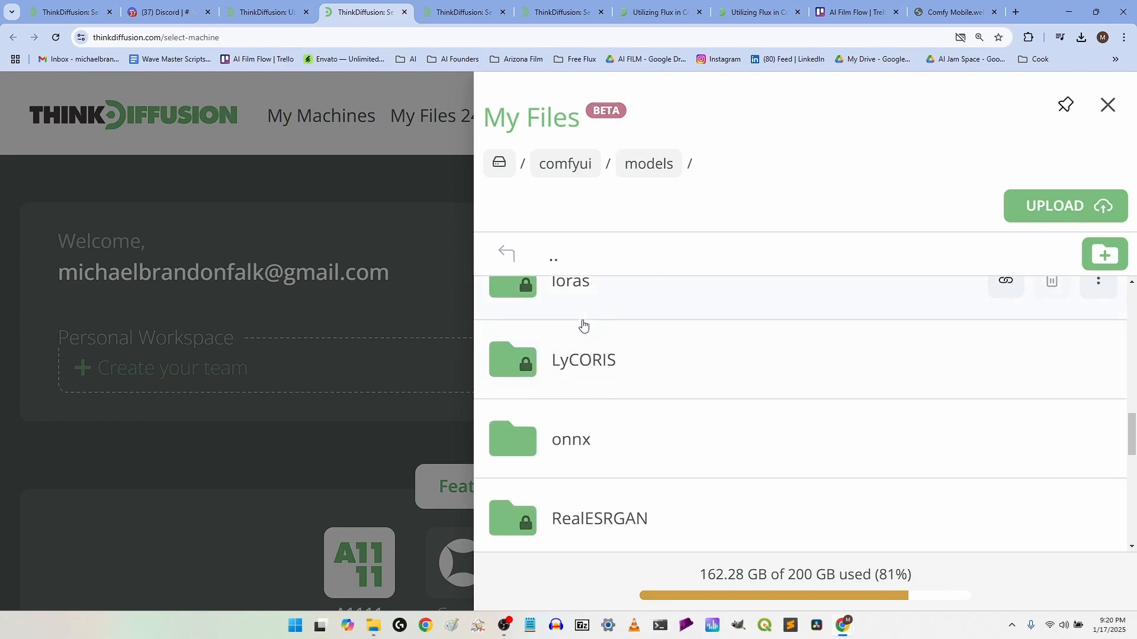
pyautogui.scroll(2, 581, 355)
pyautogui.click(580, 397)
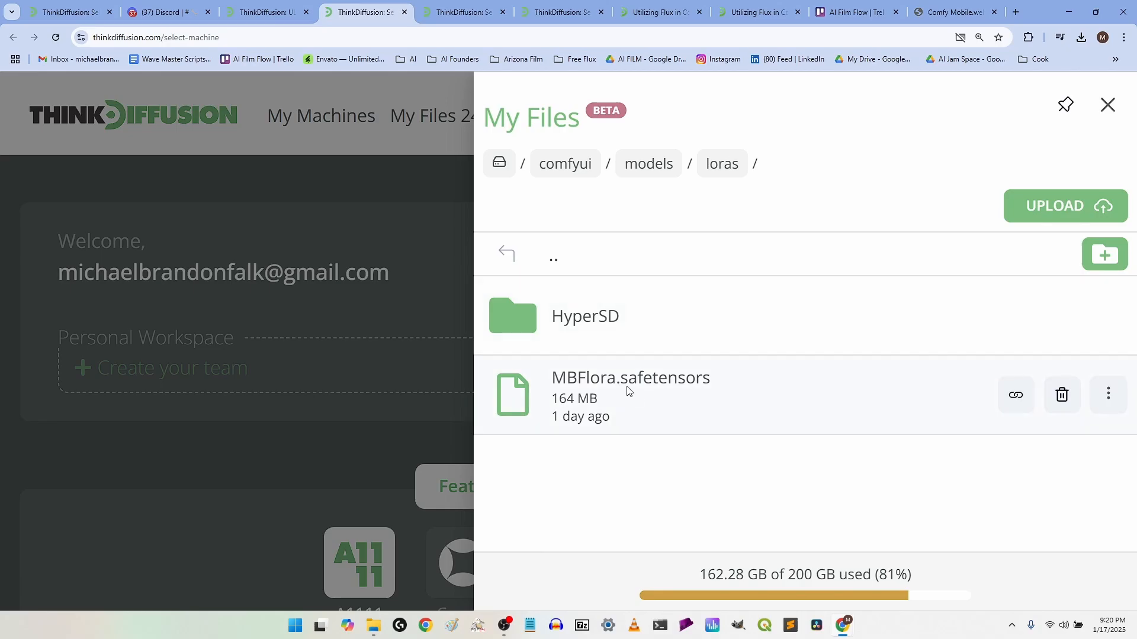
pyautogui.click(267, 456)
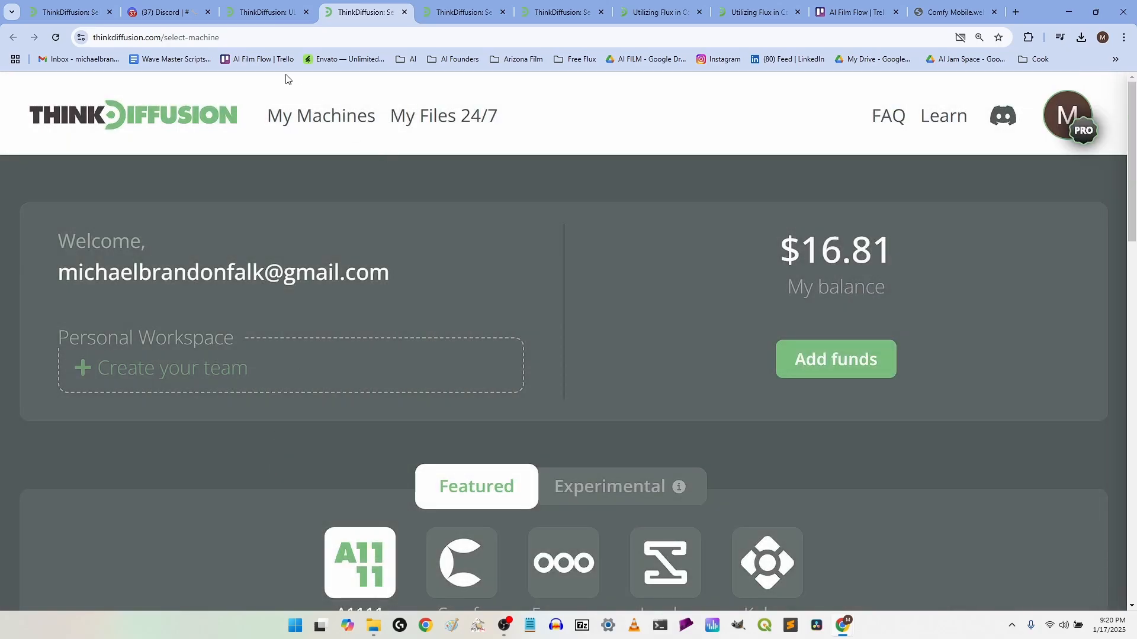
# Step: Return to the workflow and move the Load LoRA node farther right and down from the two model loader nodes
pyautogui.click(257, 13)
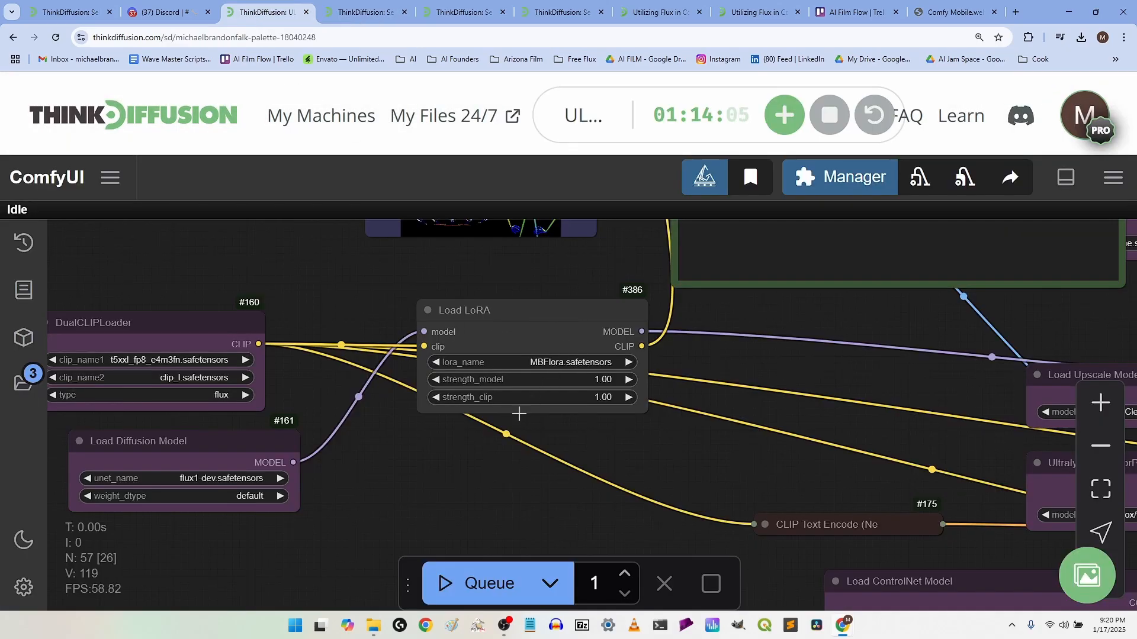
pyautogui.moveTo(476, 475); pyautogui.dragTo(522, 438)
pyautogui.moveTo(563, 286); pyautogui.dragTo(667, 396)
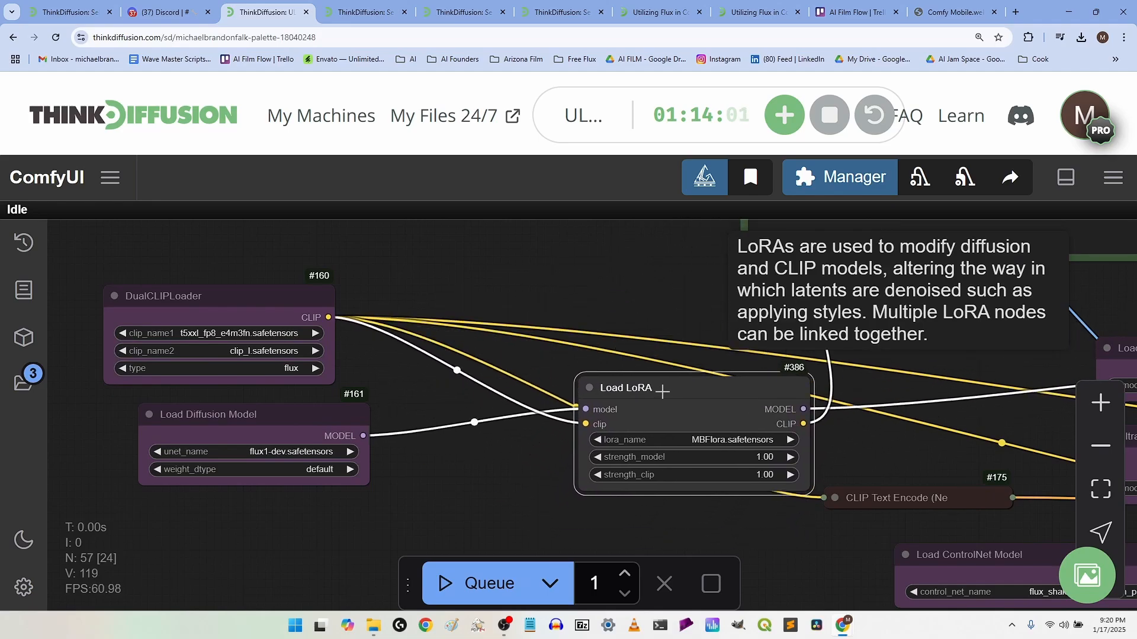
# Step: Trace the Load LoRA node's links from the CLIP and diffusion model loaders through to the ModelSamplingFlux node
pyautogui.moveTo(497, 281); pyautogui.dragTo(549, 269)
pyautogui.scroll(-2, 550, 268)
pyautogui.scroll(2, 550, 268)
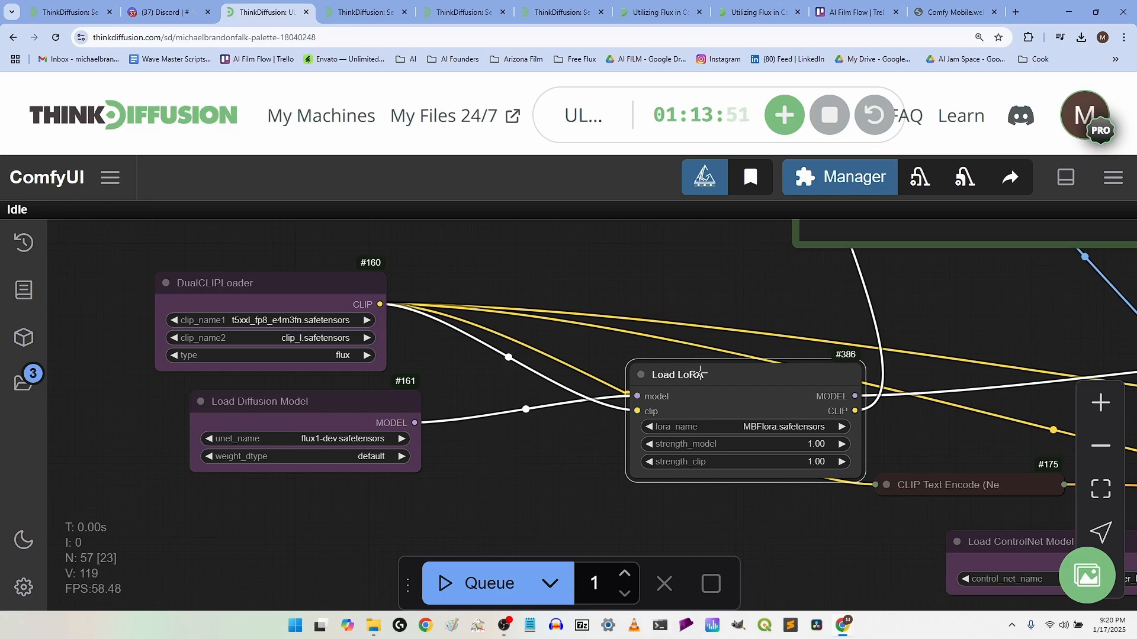
pyautogui.scroll(-2, 709, 355)
pyautogui.moveTo(891, 347); pyautogui.dragTo(536, 391)
pyautogui.scroll(-2, 399, 385)
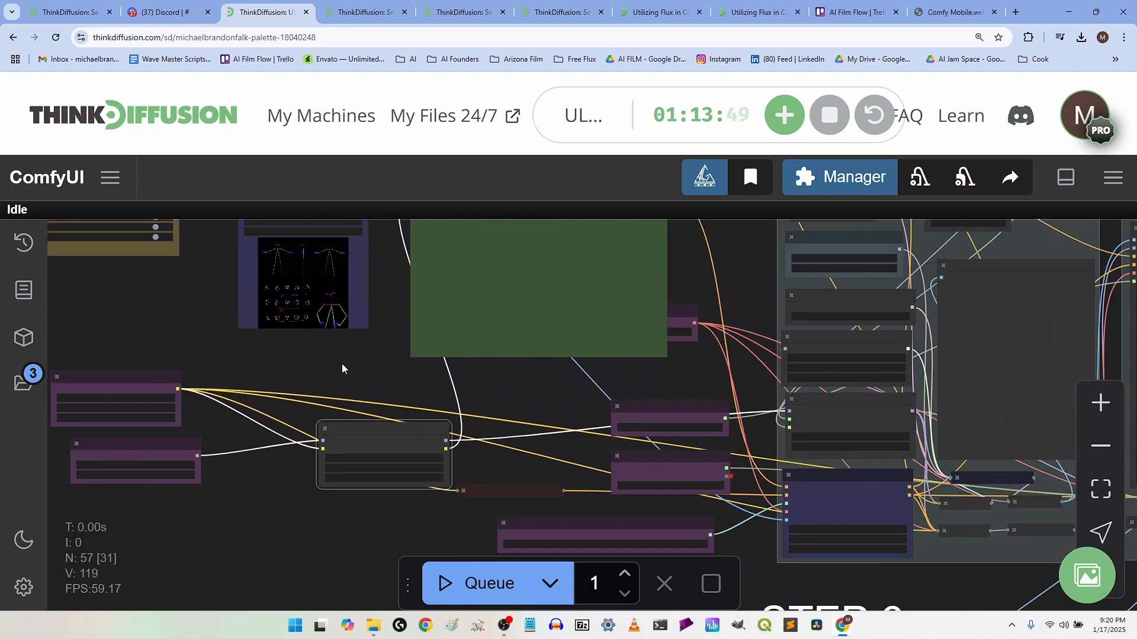
pyautogui.scroll(3, 362, 366)
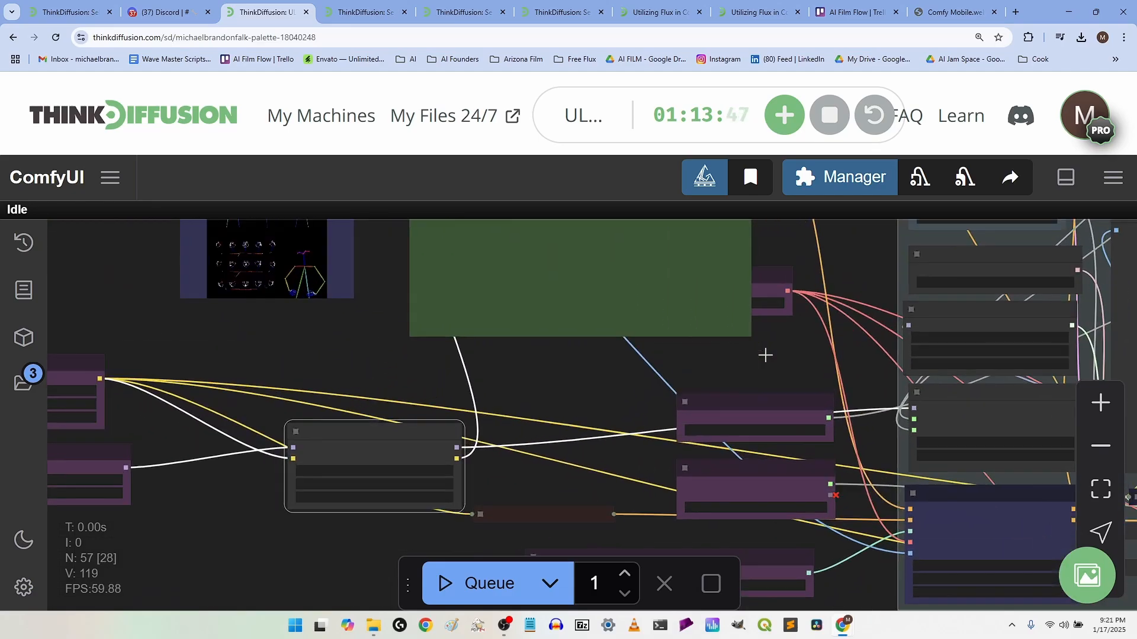
pyautogui.scroll(5, 764, 354)
pyautogui.scroll(-2, 764, 354)
pyautogui.scroll(3, 764, 354)
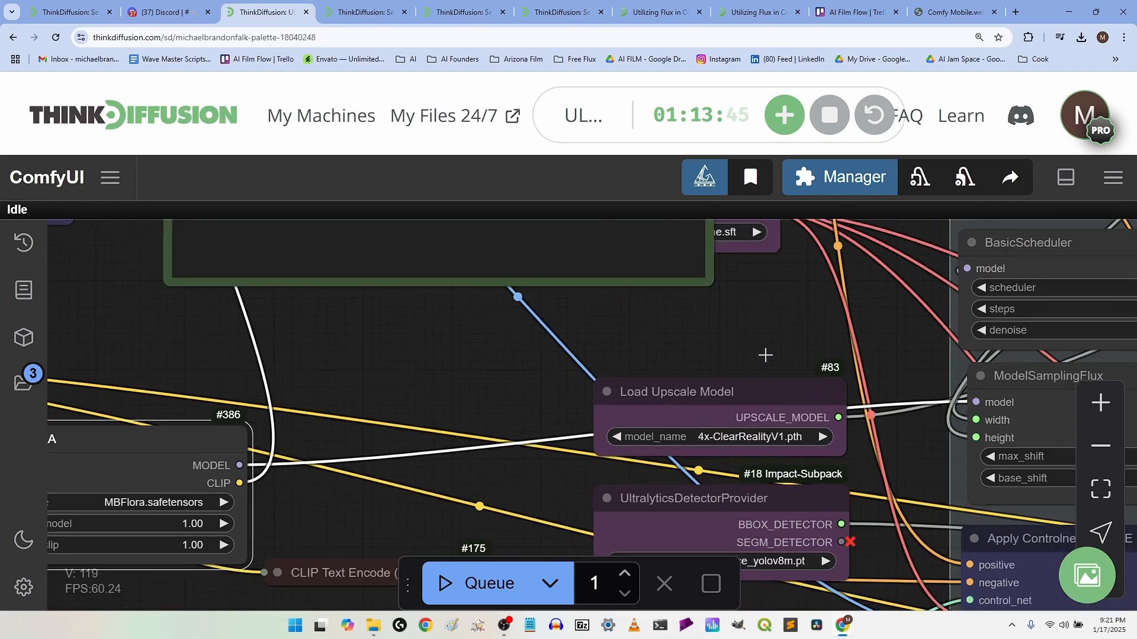
pyautogui.scroll(-1, 763, 355)
pyautogui.scroll(2, 763, 357)
pyautogui.scroll(-1, 762, 355)
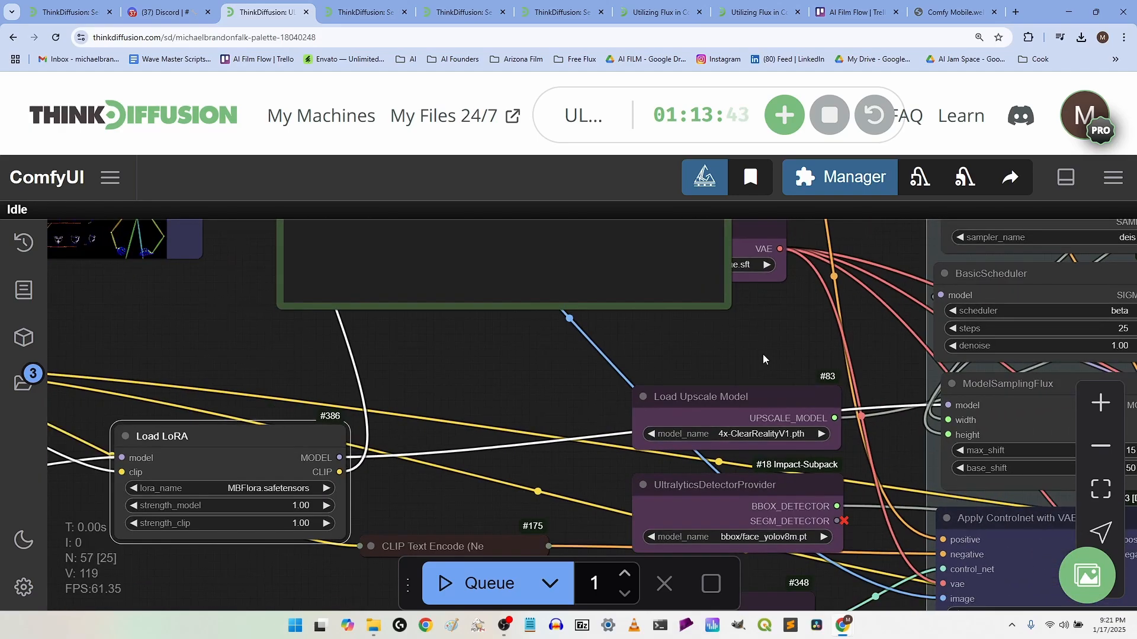
pyautogui.moveTo(730, 371); pyautogui.dragTo(936, 325)
pyautogui.moveTo(704, 341); pyautogui.dragTo(516, 326)
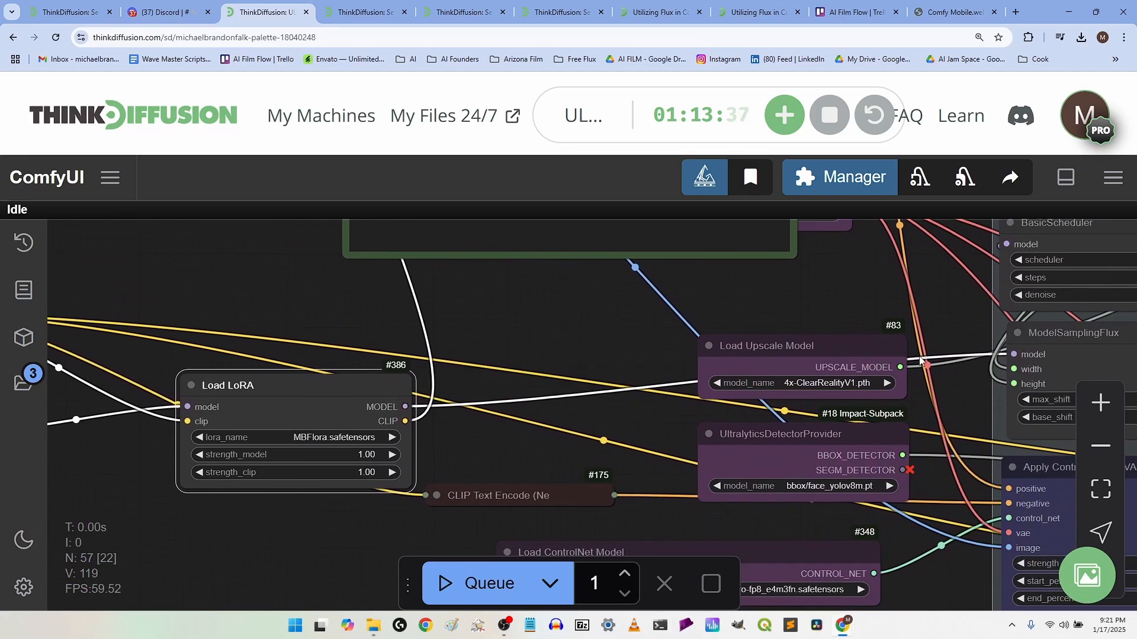
# Step: Move the Load Upscale Model node up and left, clear of the model link from Load LoRA to ModelSamplingFlux, and trace that link
pyautogui.moveTo(845, 351); pyautogui.dragTo(822, 291)
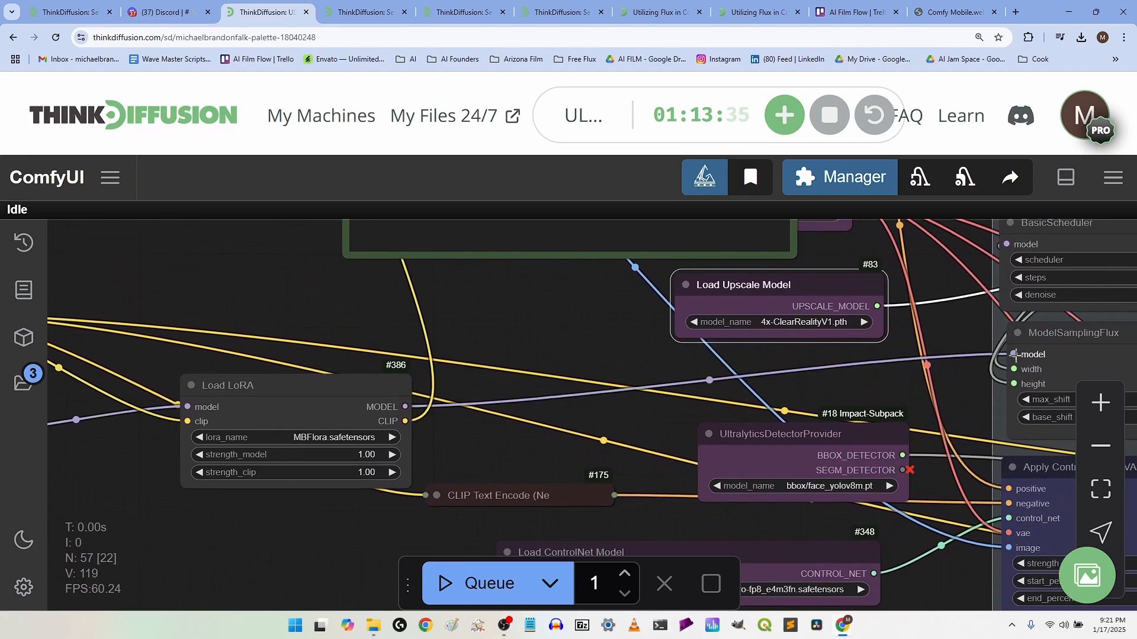
pyautogui.moveTo(969, 394); pyautogui.dragTo(762, 375)
pyautogui.click(881, 324)
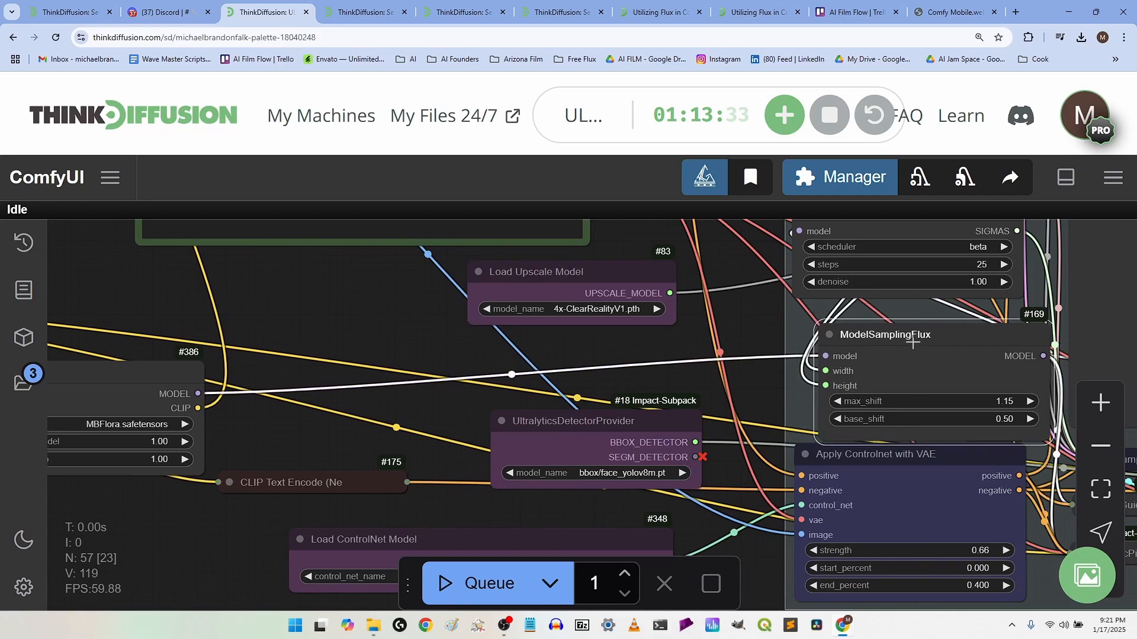
pyautogui.moveTo(260, 429); pyautogui.dragTo(459, 408)
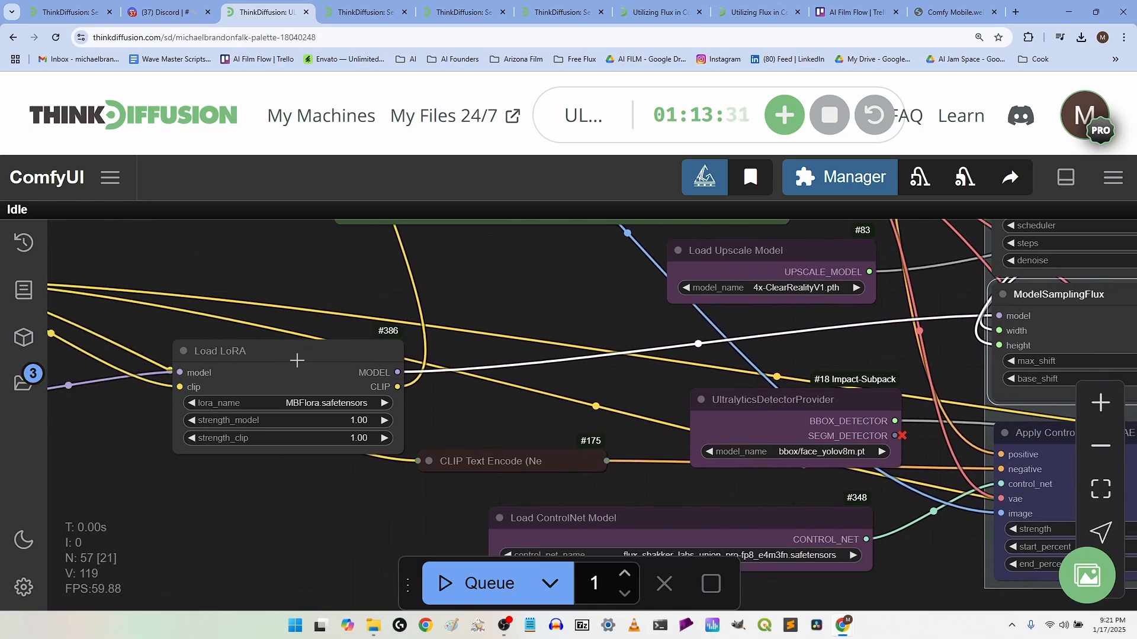
# Step: Move the positive prompt CLIP Text Encode node slightly right and down under the Step 2 heading
pyautogui.scroll(5, 460, 417)
pyautogui.scroll(2, 552, 533)
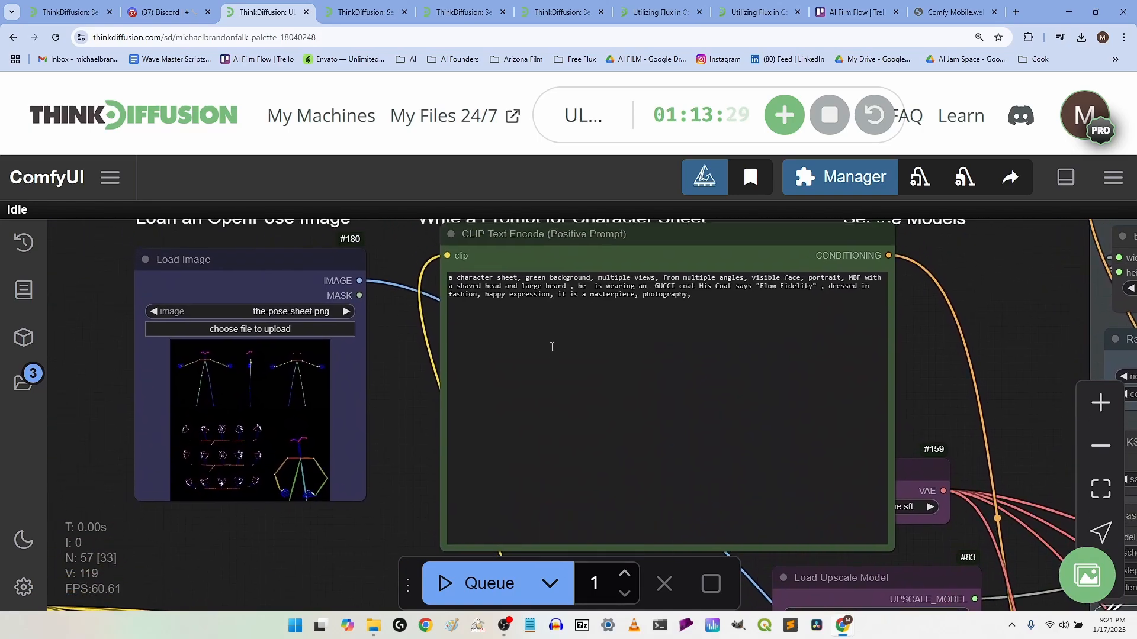
pyautogui.moveTo(566, 252); pyautogui.dragTo(609, 294)
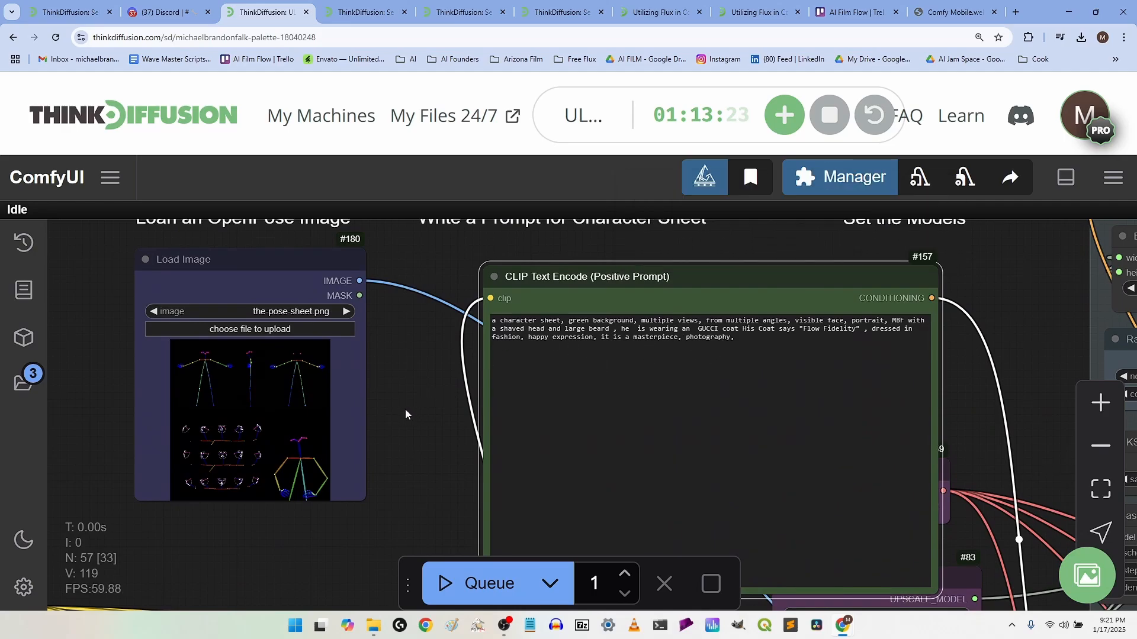
pyautogui.moveTo(406, 411); pyautogui.dragTo(311, 414)
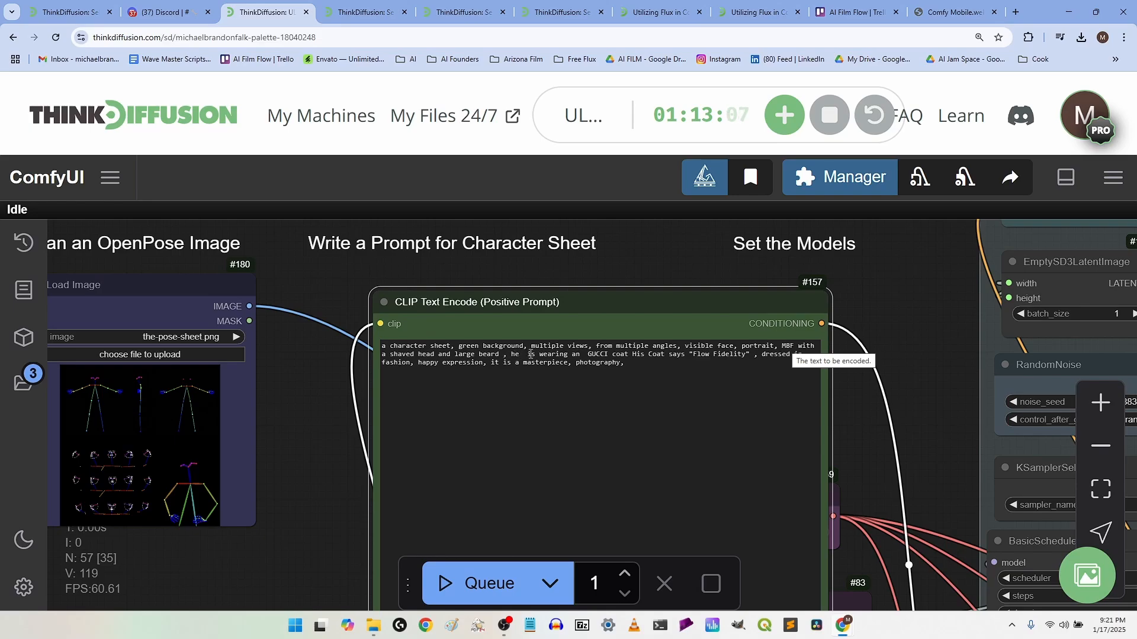
# Step: Replace "GUCCI" with "Patagonia" in the positive prompt and delete the phrase "coat His Coat says "Flow Fidelity""
pyautogui.click(531, 354)
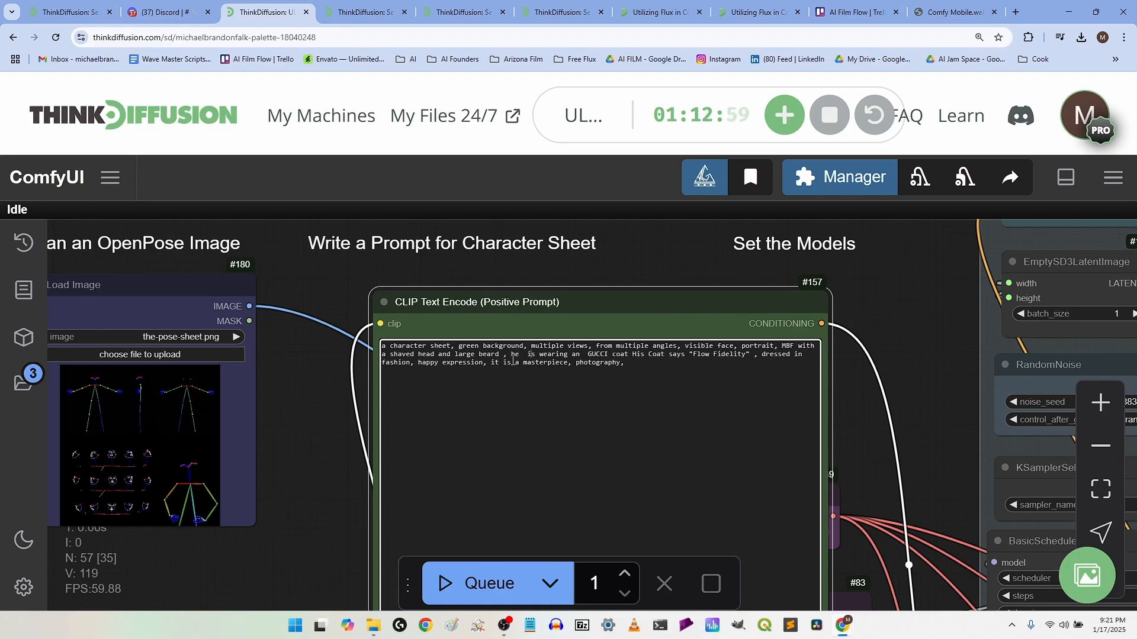
pyautogui.doubleClick(592, 354)
pyautogui.write('Patagoni')
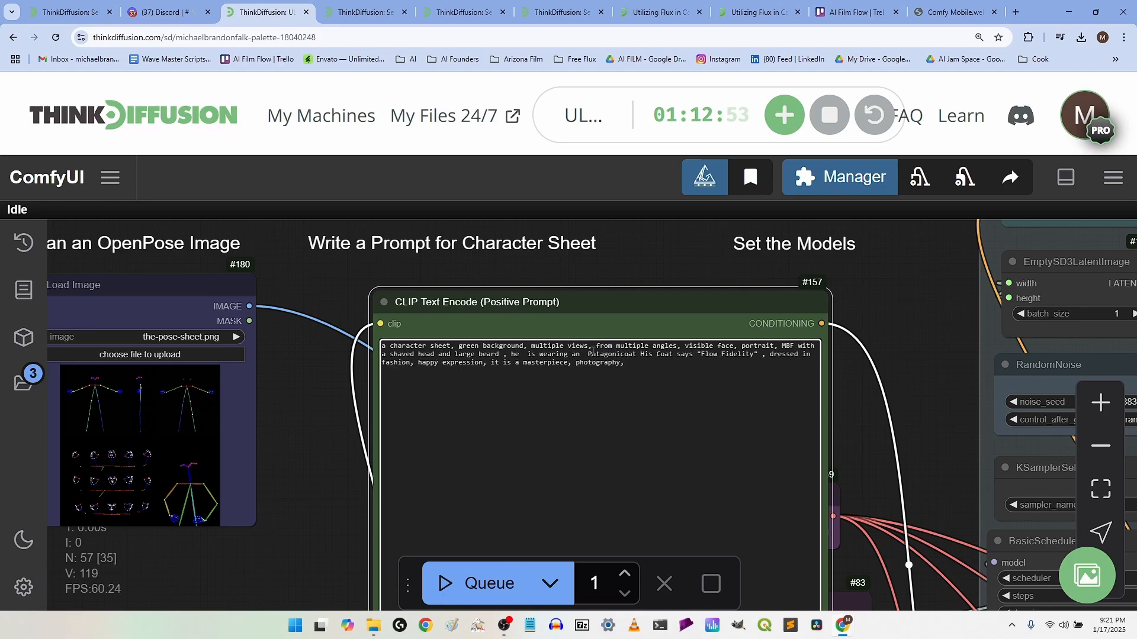
pyautogui.write('a')
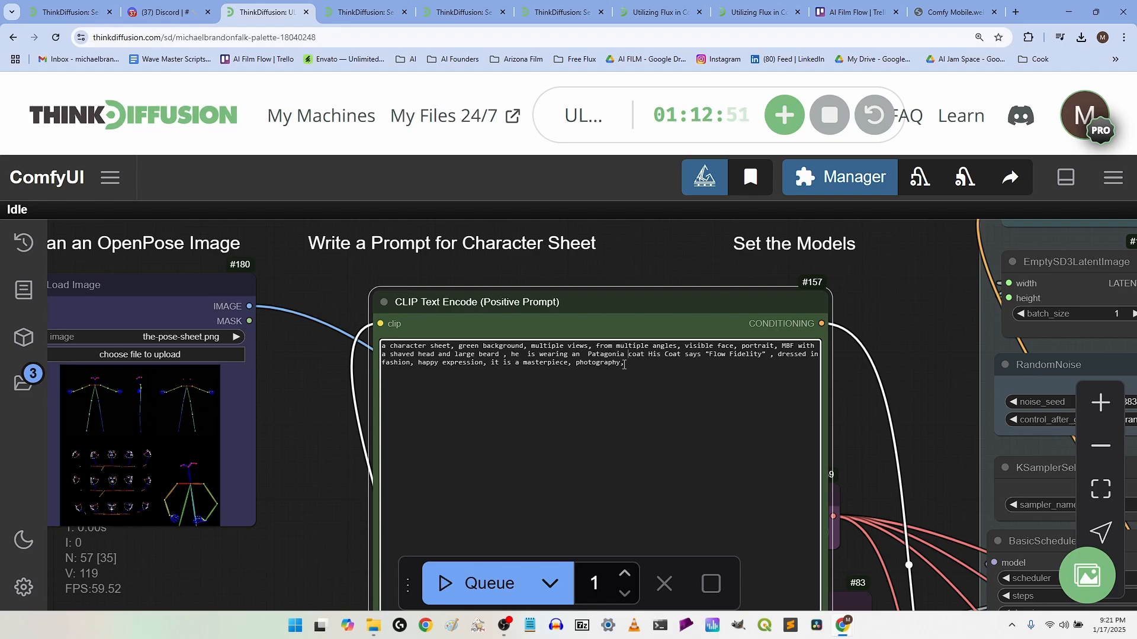
pyautogui.moveTo(627, 354); pyautogui.dragTo(766, 358)
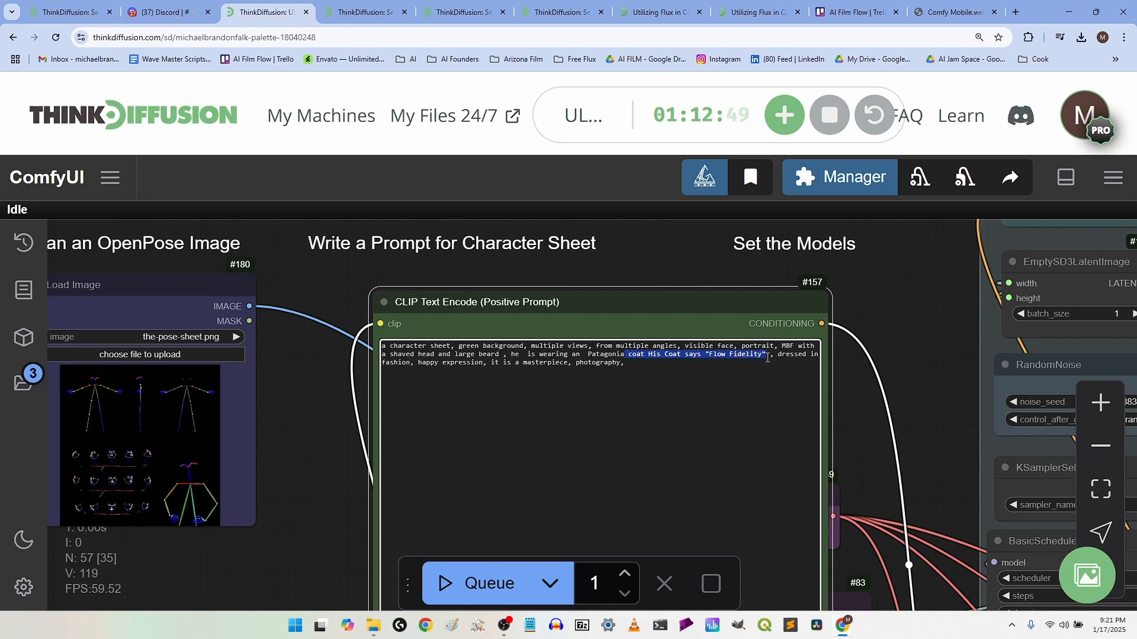
pyautogui.press('BackSpace')
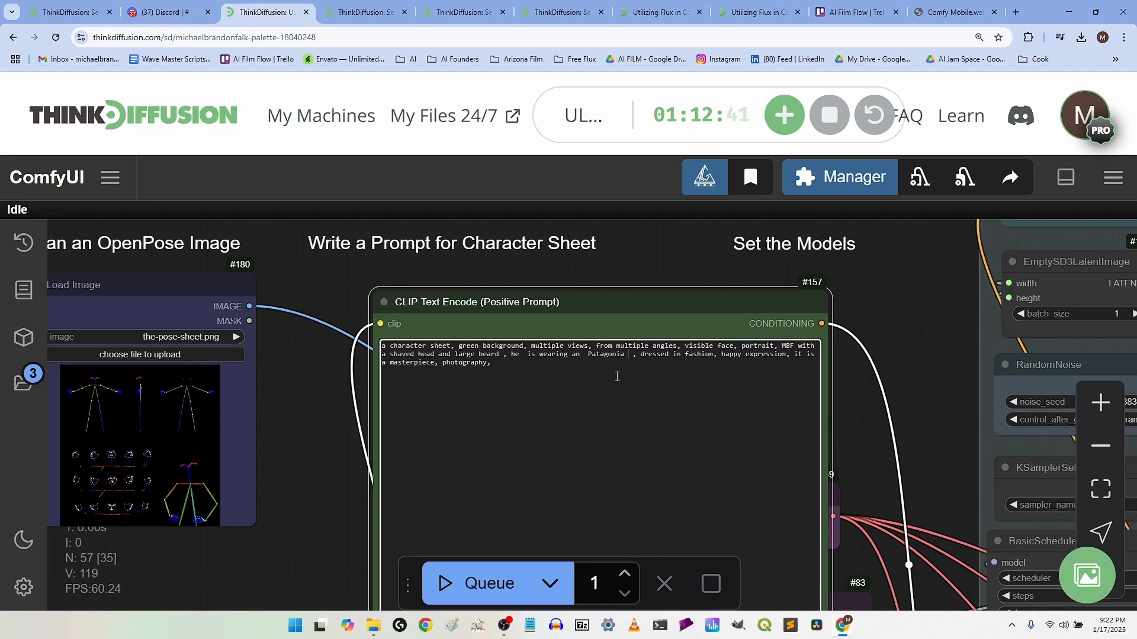
# Step: Correct the outfit phrase in the positive prompt to read "a Patagonia shirt and patagonia pants"
pyautogui.click(591, 360)
pyautogui.press('BackSpace')
pyautogui.press('BackSpace')
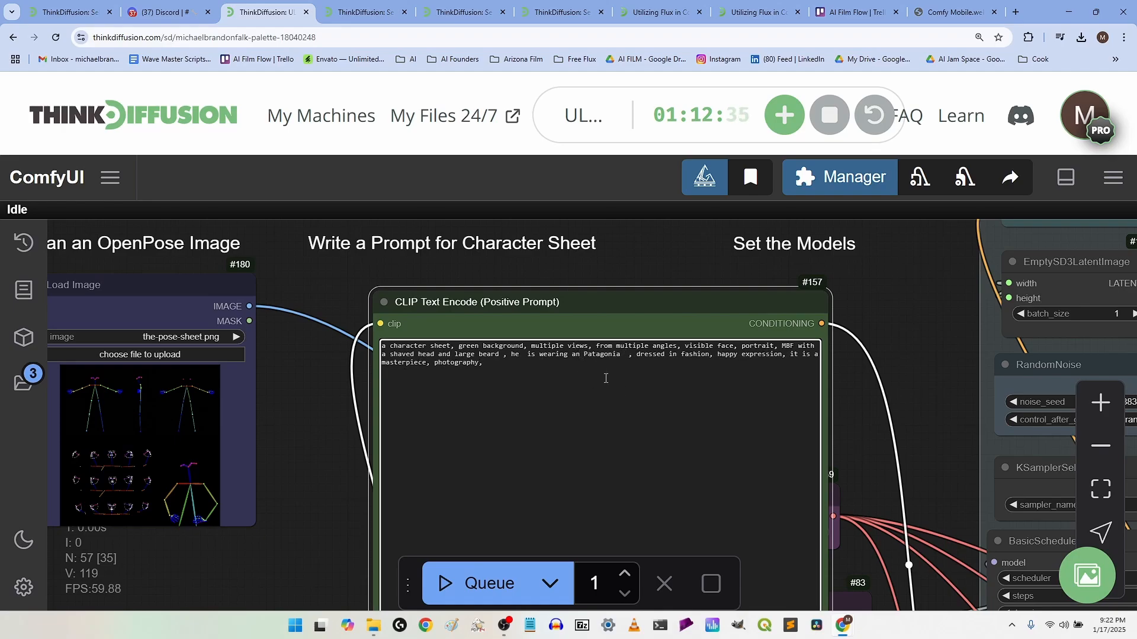
pyautogui.press('BackSpace')
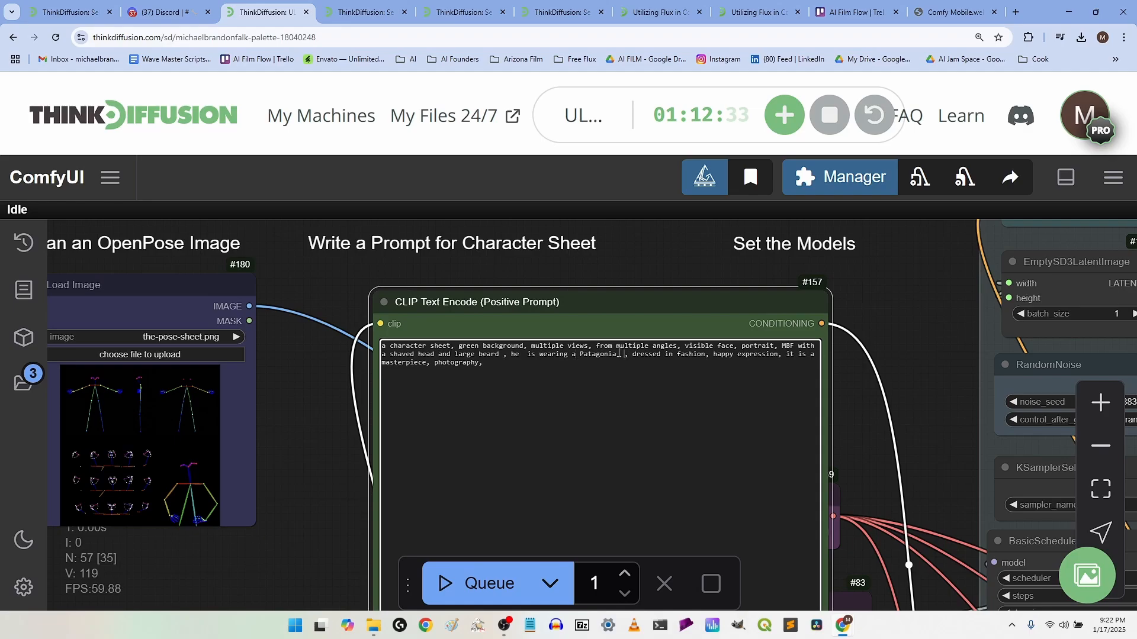
pyautogui.write('shirt ')
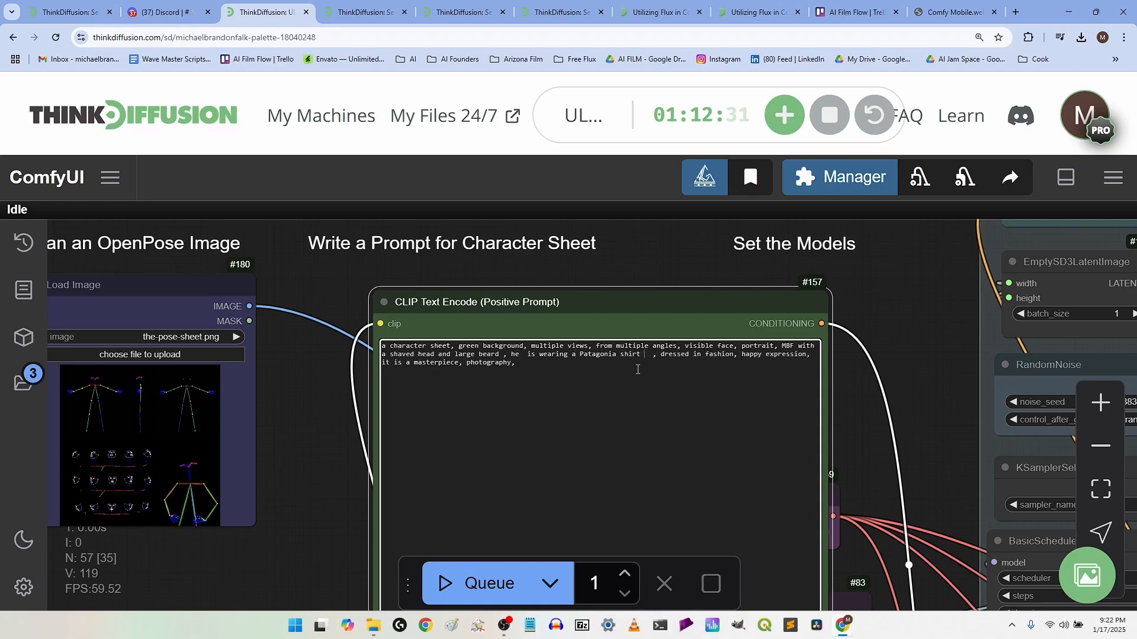
pyautogui.write('and patag ')
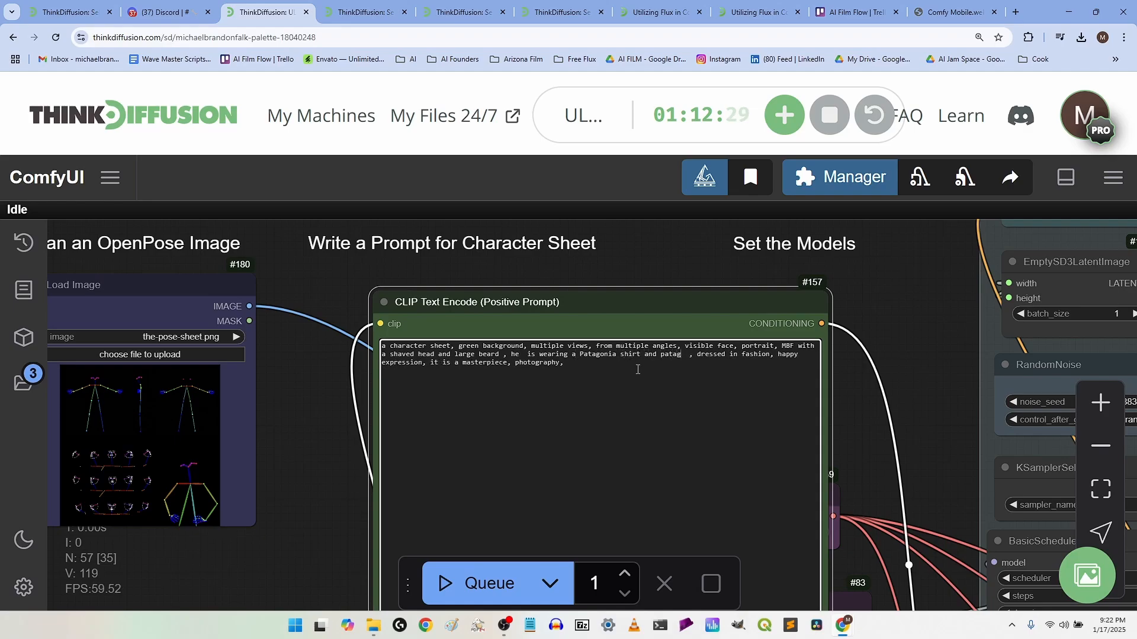
pyautogui.write('onia ')
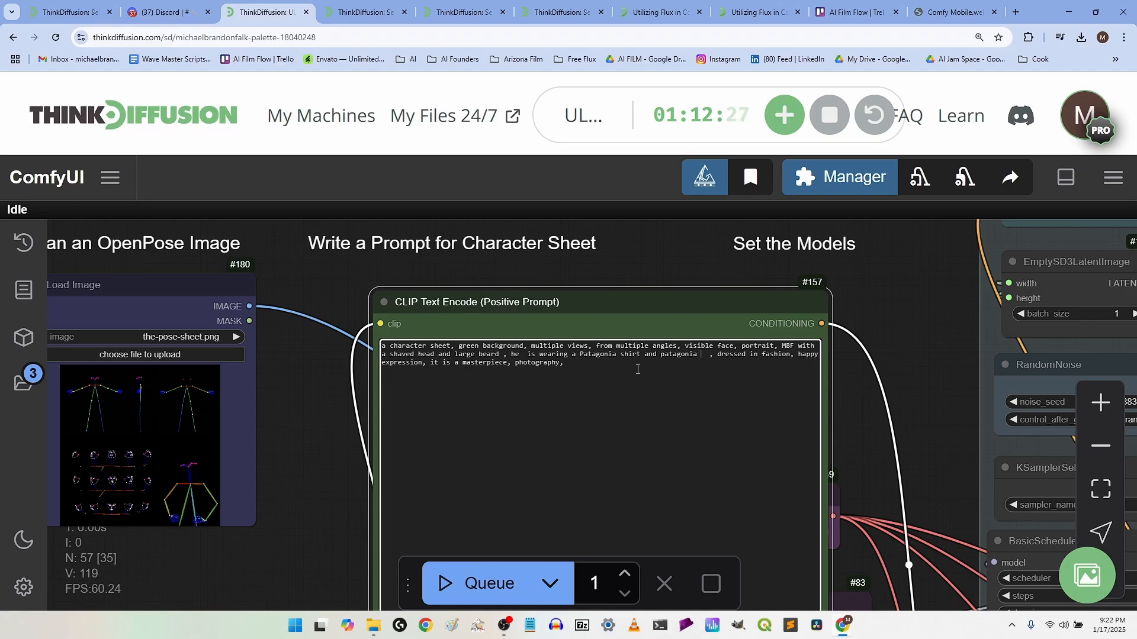
pyautogui.write('pants')
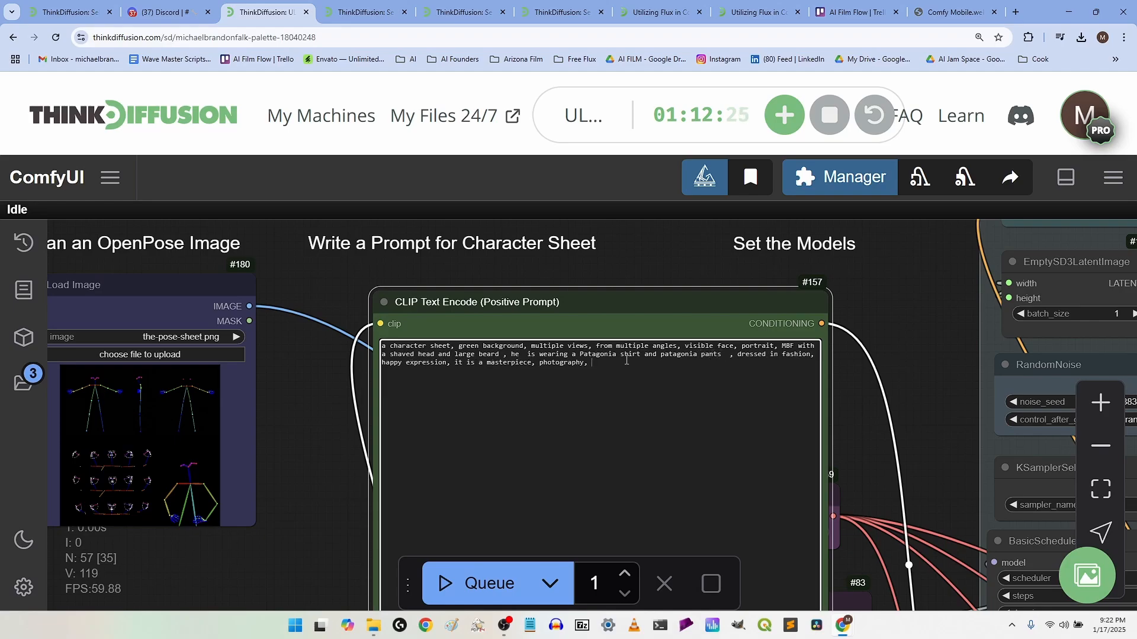
# Step: Delete everything after "patagonia pants" in the positive prompt and queue the workflow
pyautogui.moveTo(714, 381); pyautogui.dragTo(740, 351)
pyautogui.press('BackSpace')
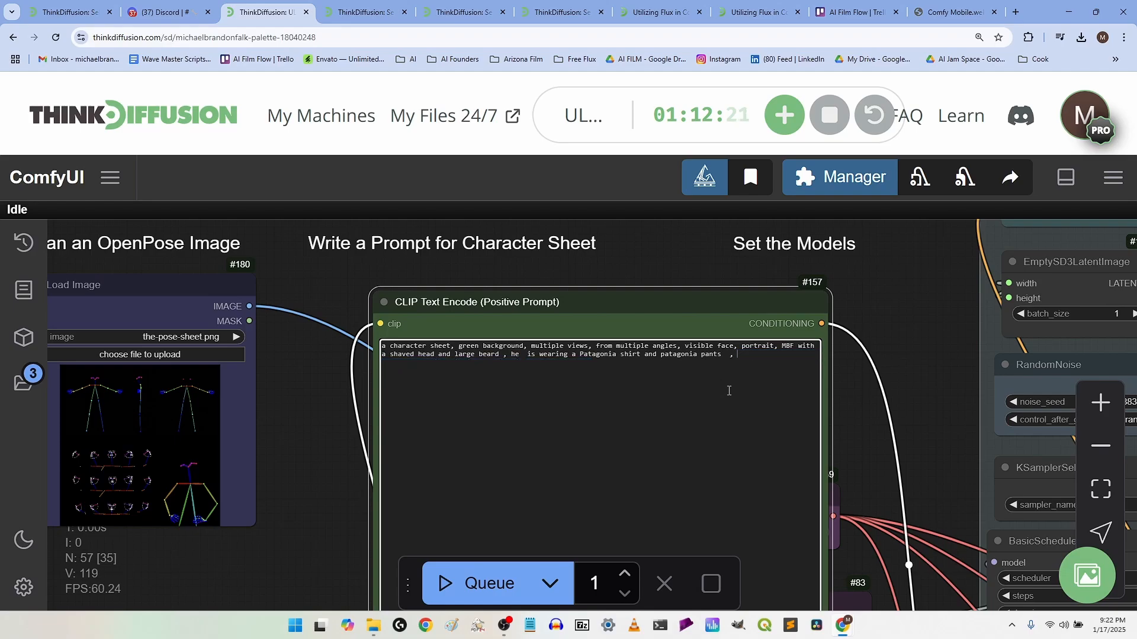
pyautogui.hotkey('shift', 'Left')
pyautogui.doubleClick(732, 356)
pyautogui.click(488, 583)
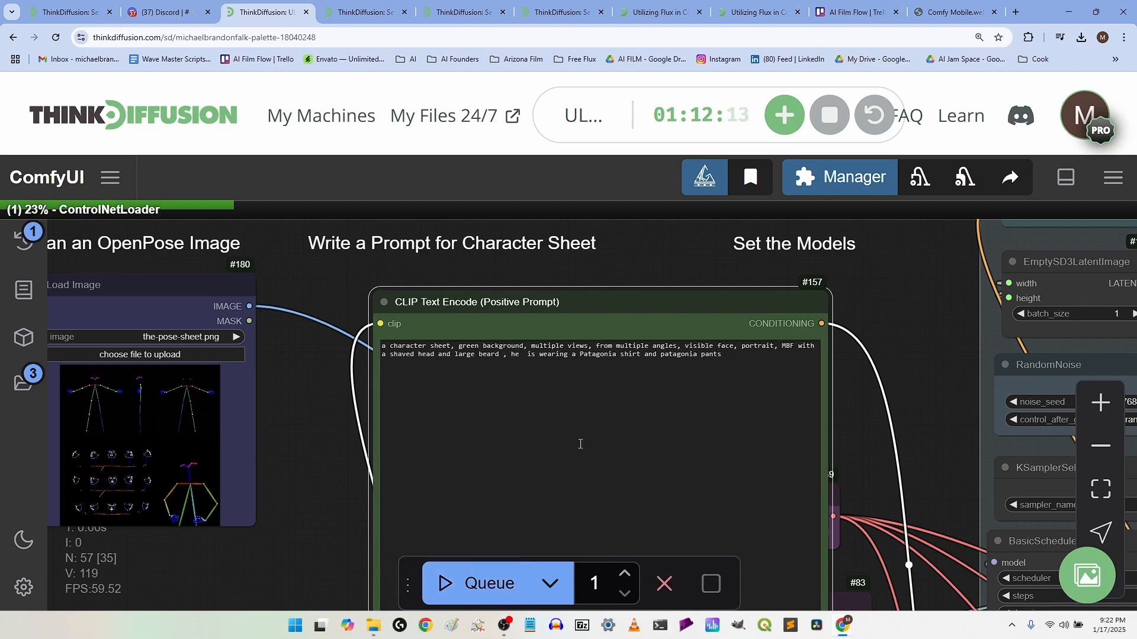
pyautogui.scroll(-5, 950, 397)
pyautogui.scroll(3, 935, 406)
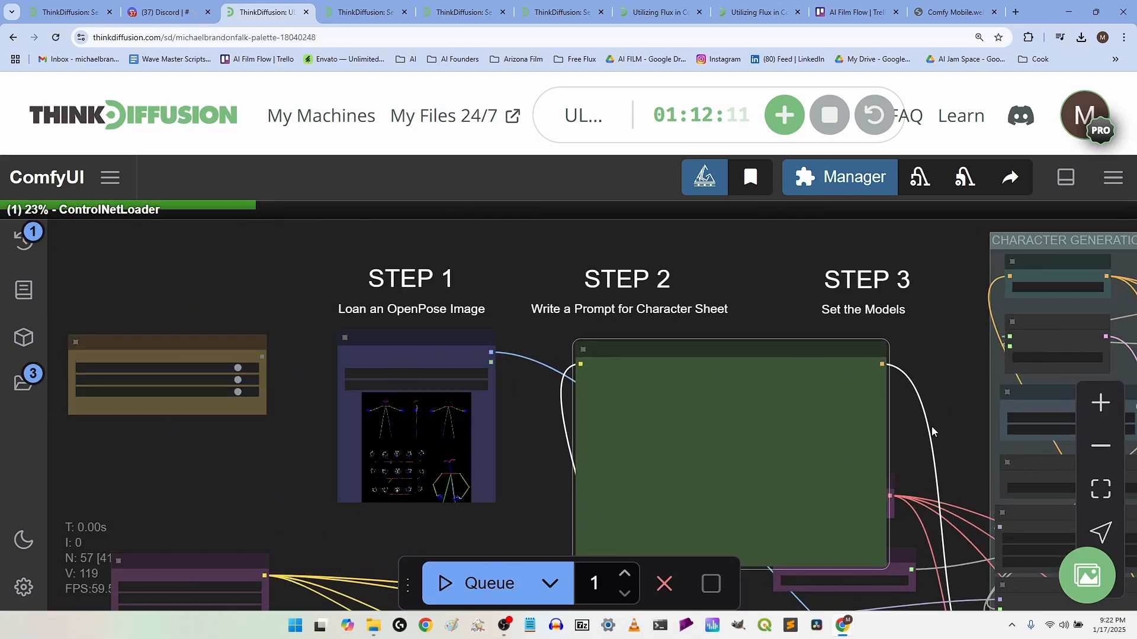
pyautogui.moveTo(948, 395); pyautogui.dragTo(551, 314)
pyautogui.scroll(-8, 552, 312)
pyautogui.scroll(10, 553, 323)
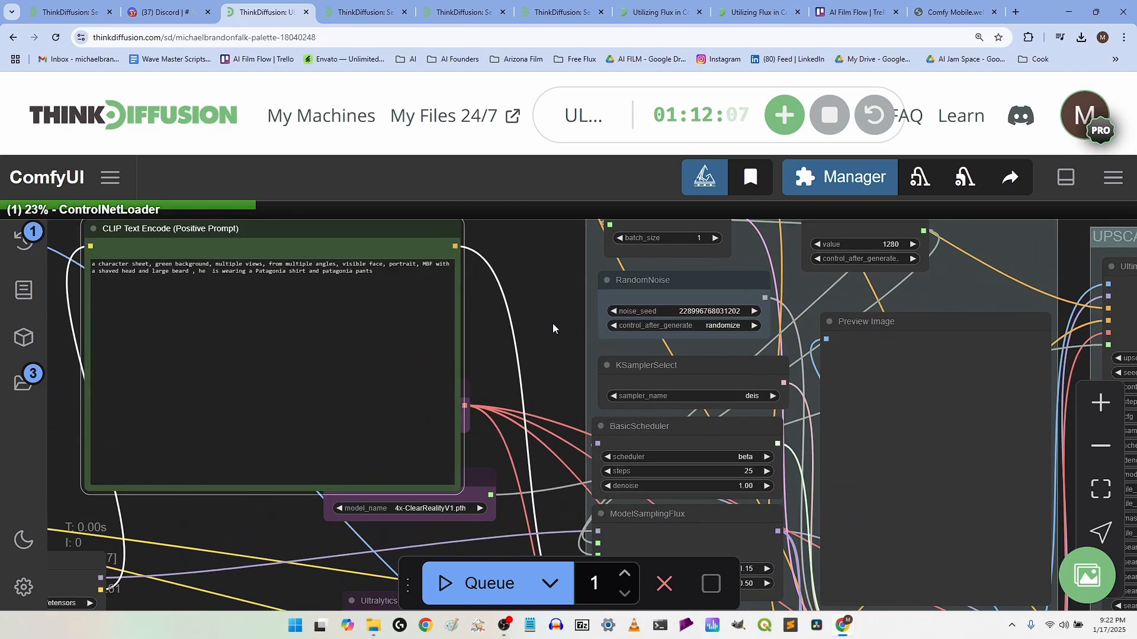
pyautogui.scroll(-6, 544, 411)
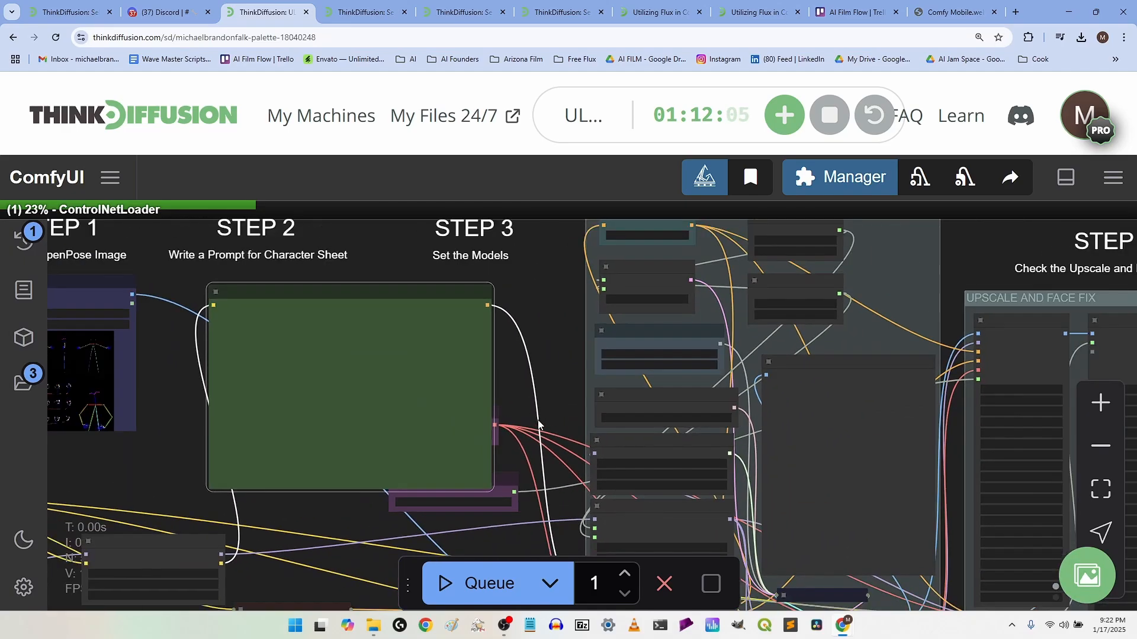
pyautogui.scroll(7, 523, 389)
# Step: Move the Load Diffusion Model node down and left and the DualCLIPLoader node right, separating their links to Load LoRA
pyautogui.moveTo(531, 318); pyautogui.dragTo(1122, 226)
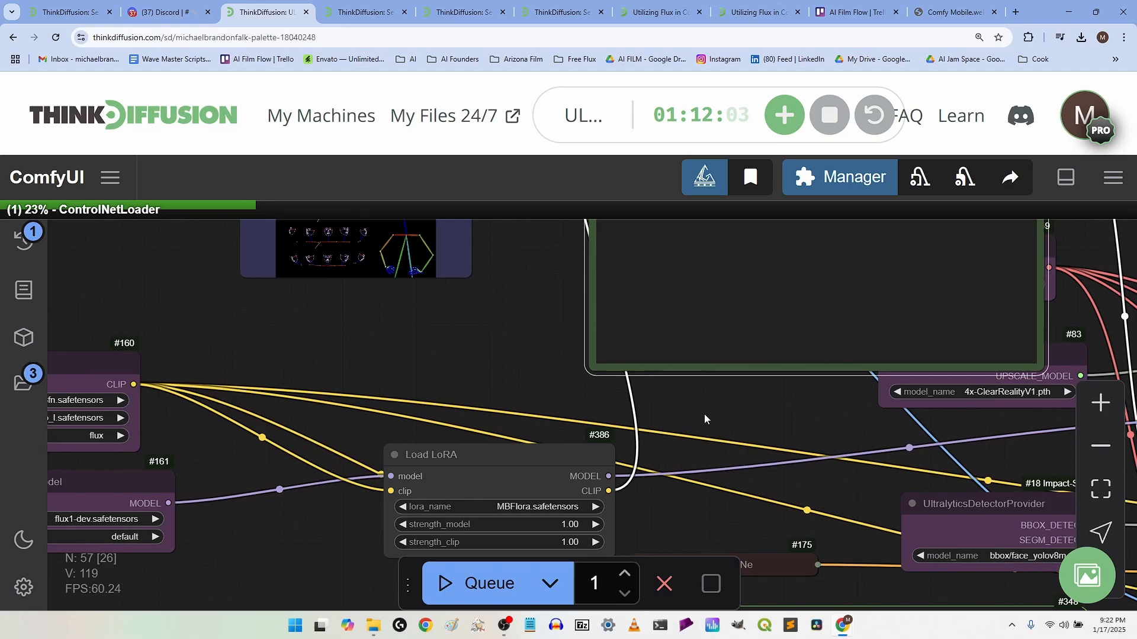
pyautogui.moveTo(705, 418); pyautogui.dragTo(906, 346)
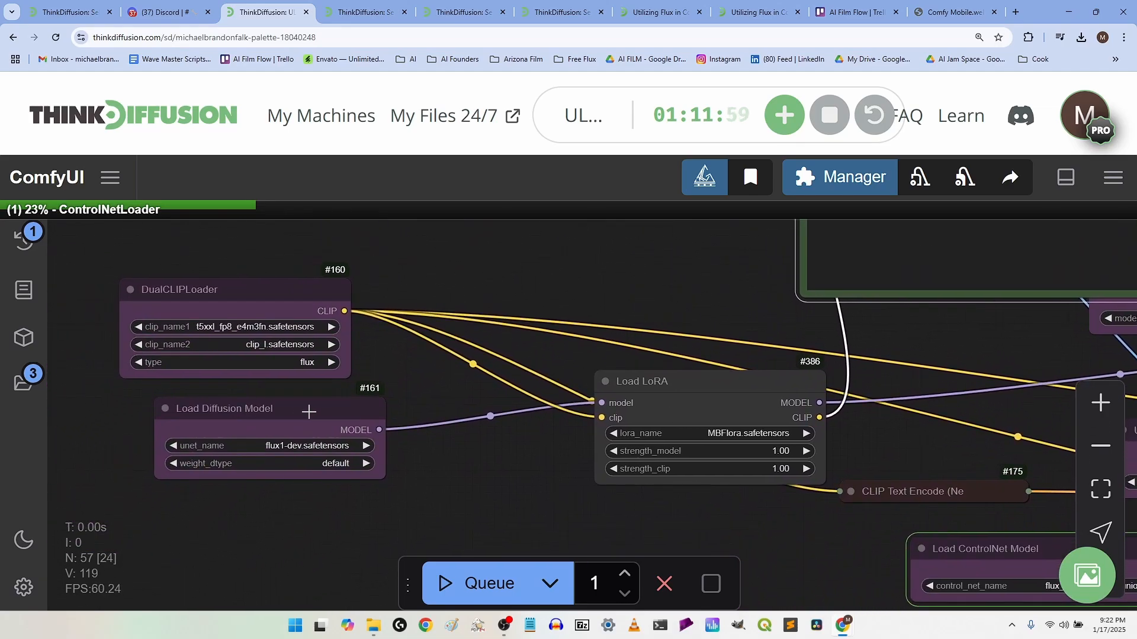
pyautogui.moveTo(309, 411); pyautogui.dragTo(257, 459)
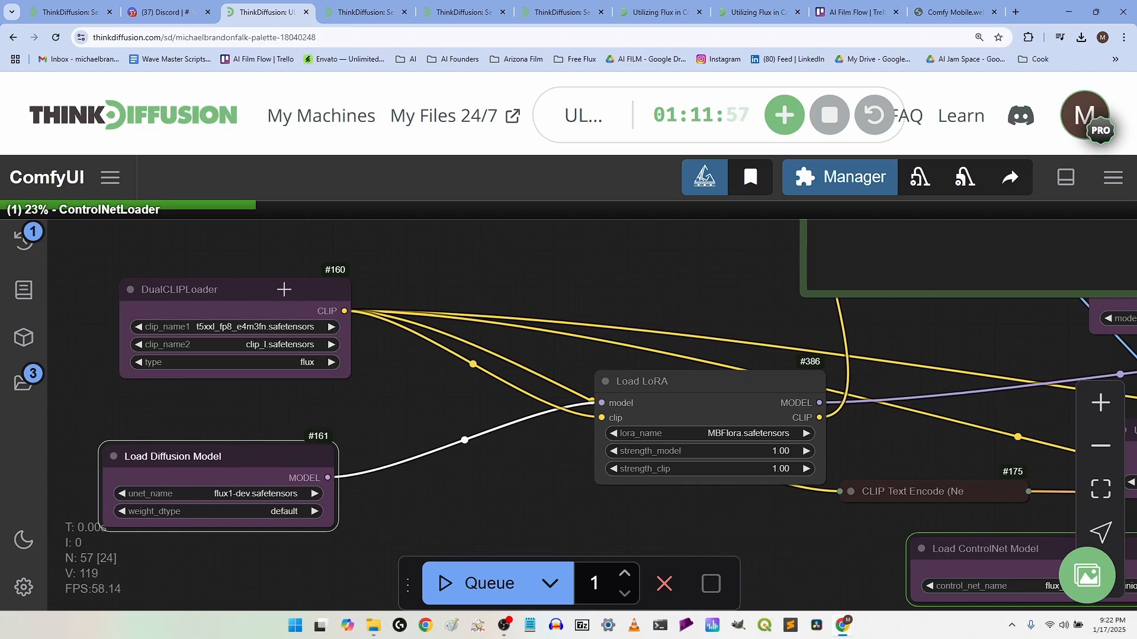
pyautogui.moveTo(285, 289); pyautogui.dragTo(410, 292)
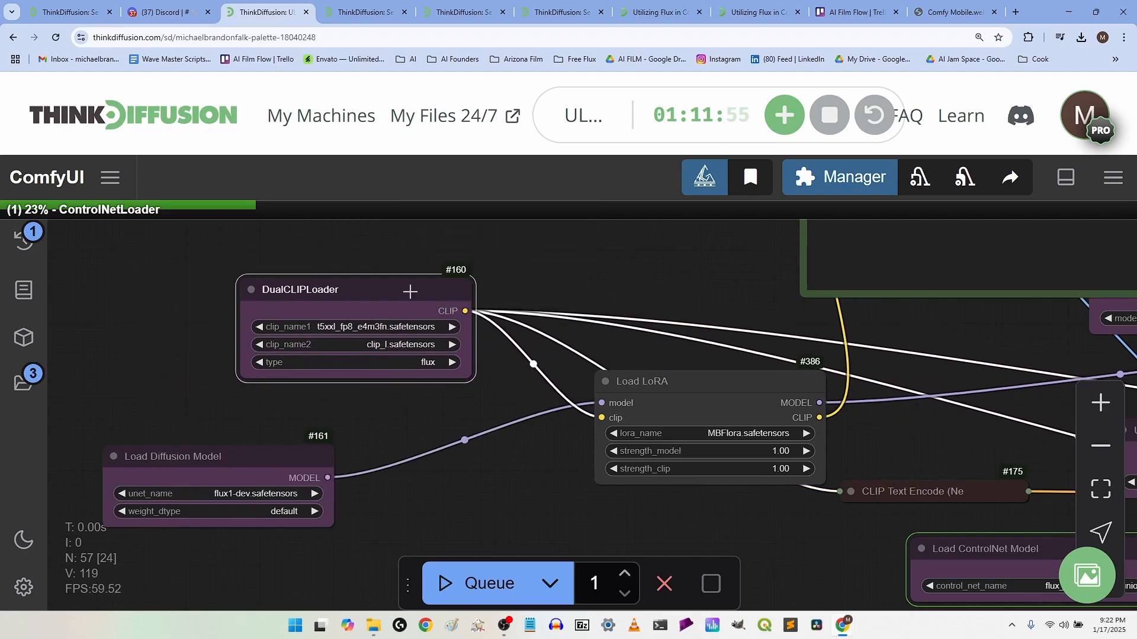
pyautogui.moveTo(553, 495); pyautogui.dragTo(526, 479)
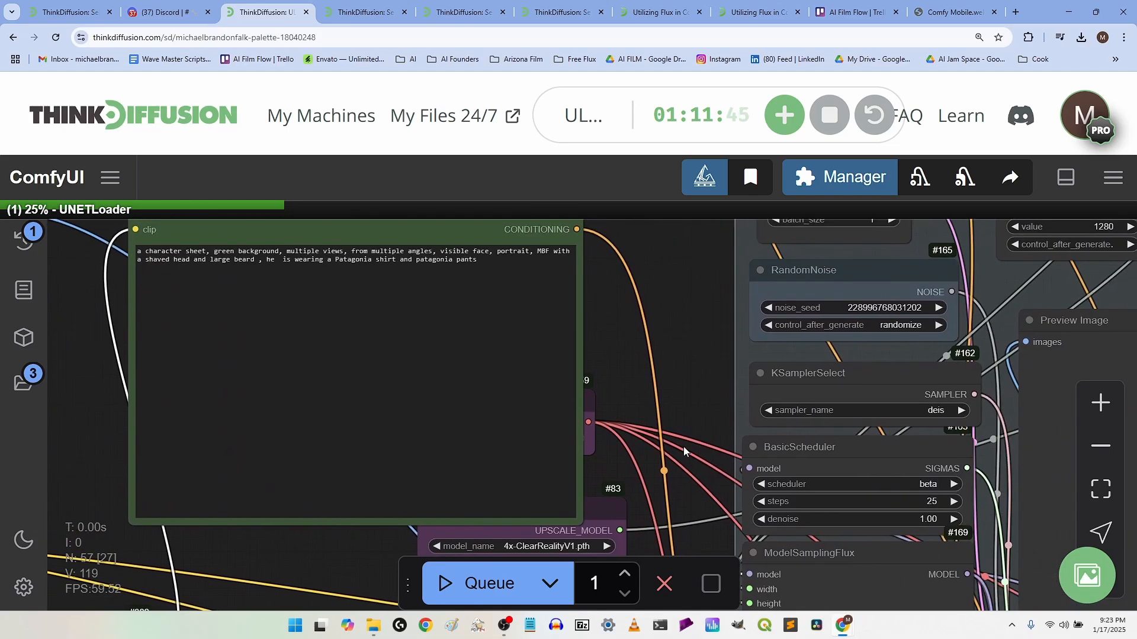
pyautogui.scroll(-8, 683, 447)
pyautogui.scroll(5, 682, 452)
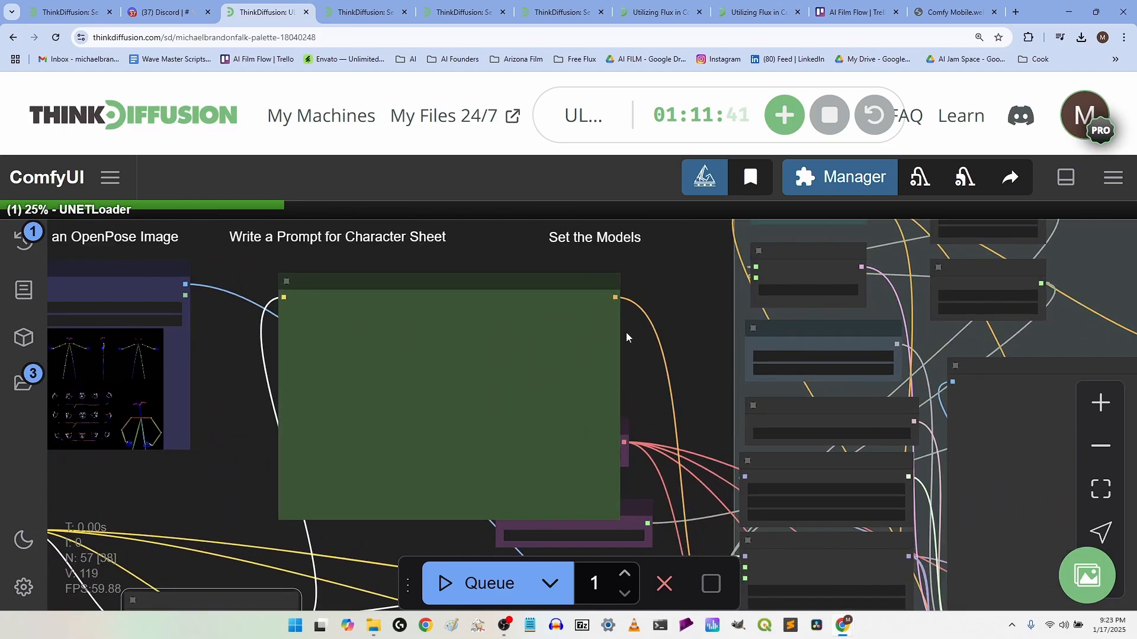
pyautogui.scroll(-3, 616, 329)
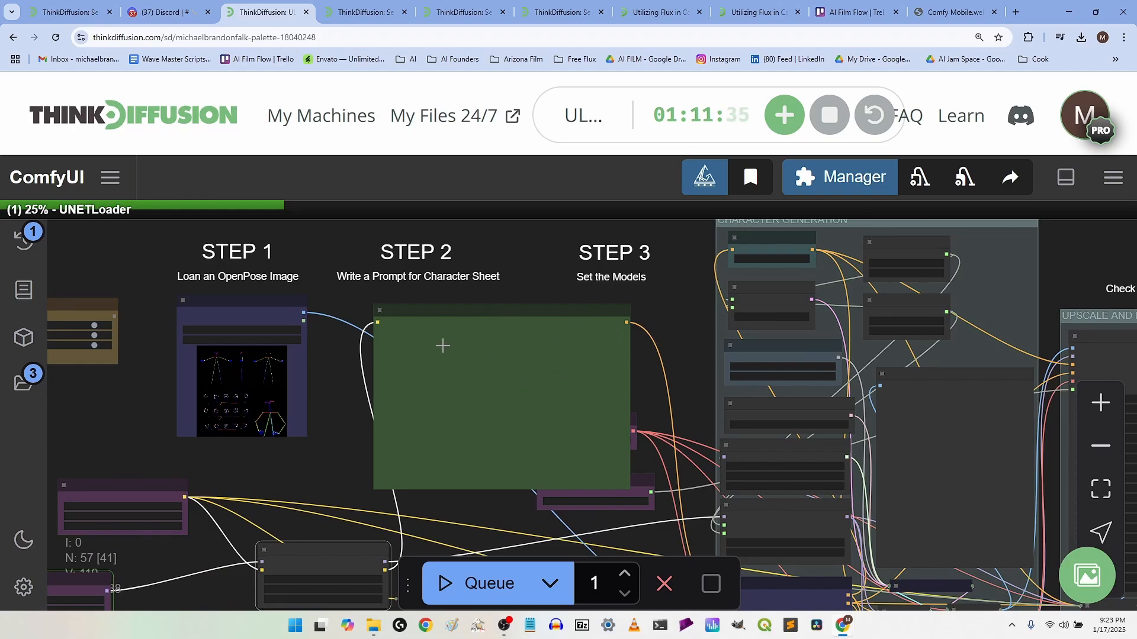
pyautogui.scroll(-2, 443, 346)
pyautogui.scroll(3, 443, 345)
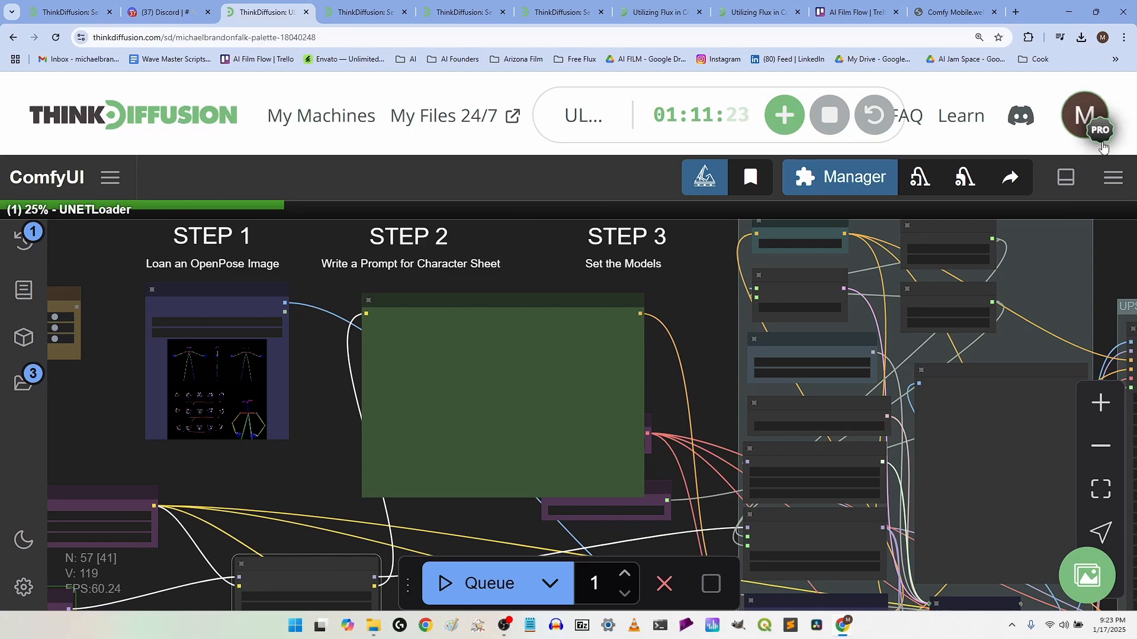
# Step: Check the ThinkDiffusion account panel for the Pro membership details, close it, and return to the positive prompt in the workflow
pyautogui.click(377, 12)
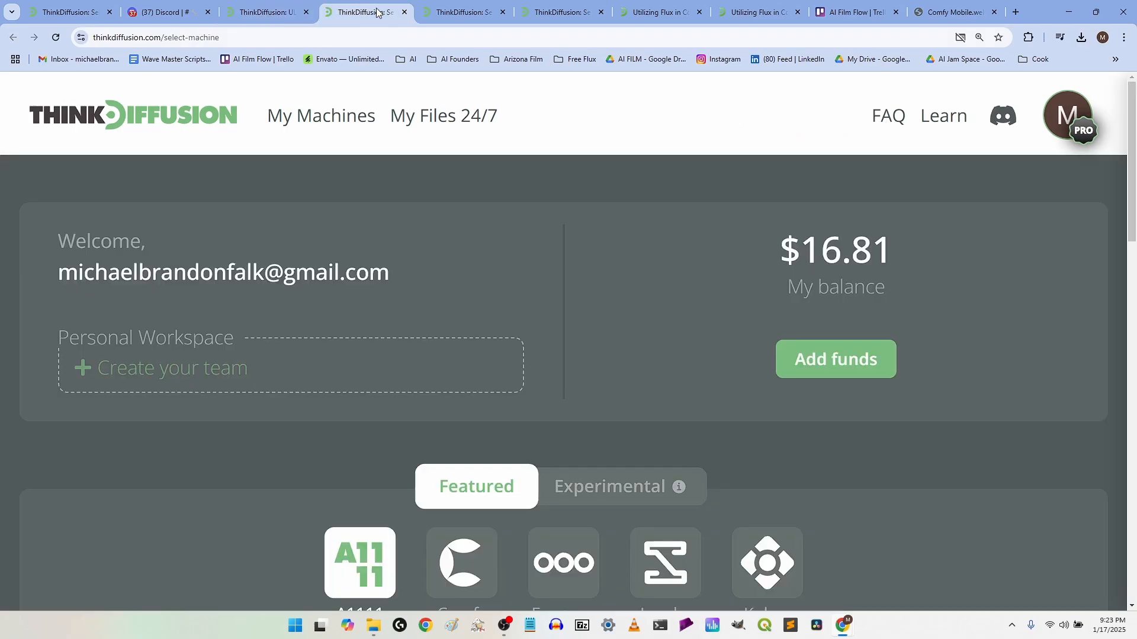
pyautogui.click(1073, 122)
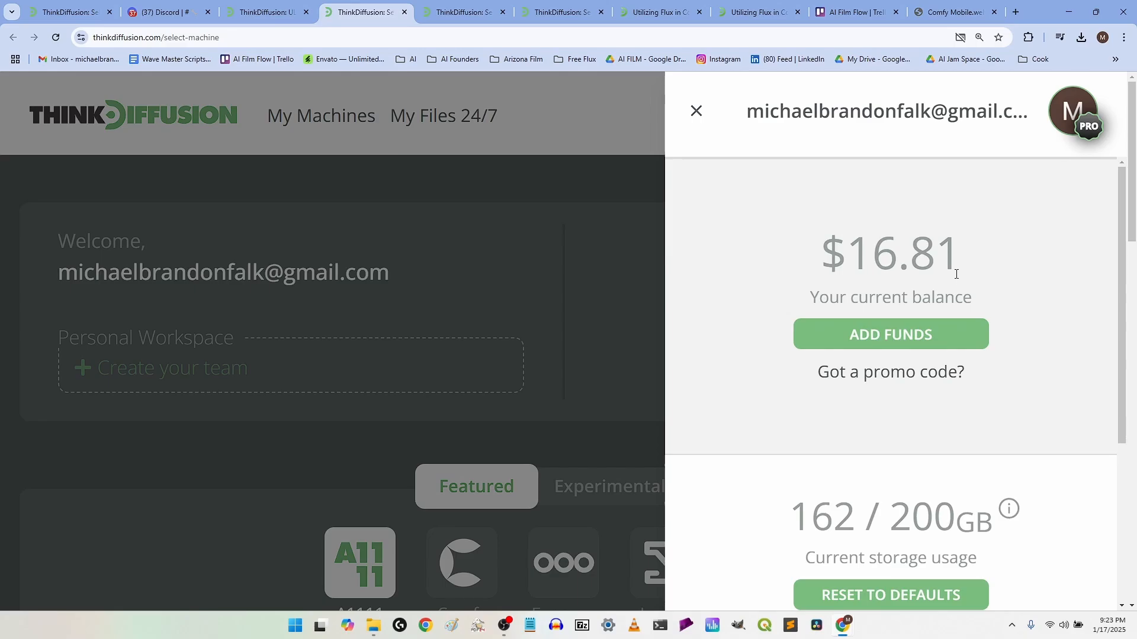
pyautogui.click(696, 113)
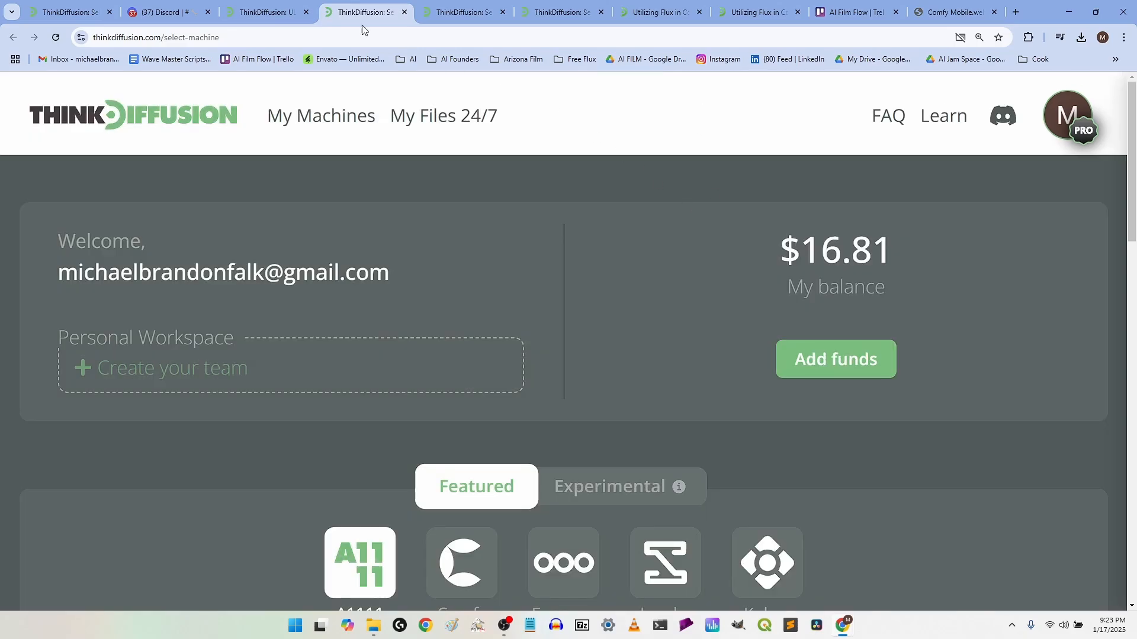
pyautogui.click(280, 11)
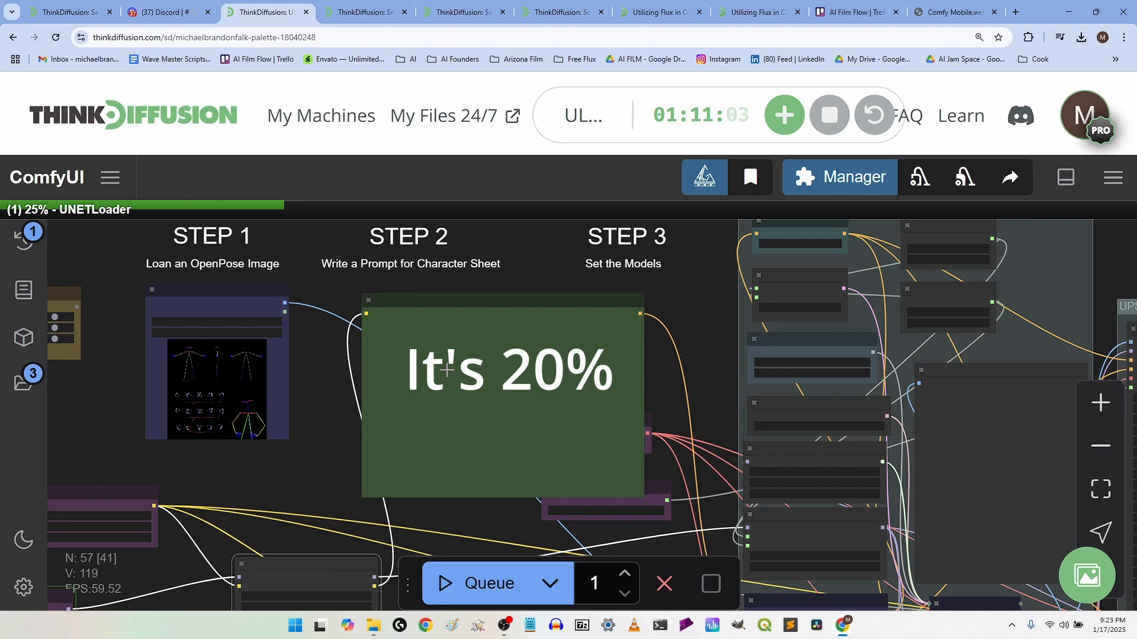
pyautogui.scroll(-2, 447, 370)
pyautogui.scroll(5, 447, 370)
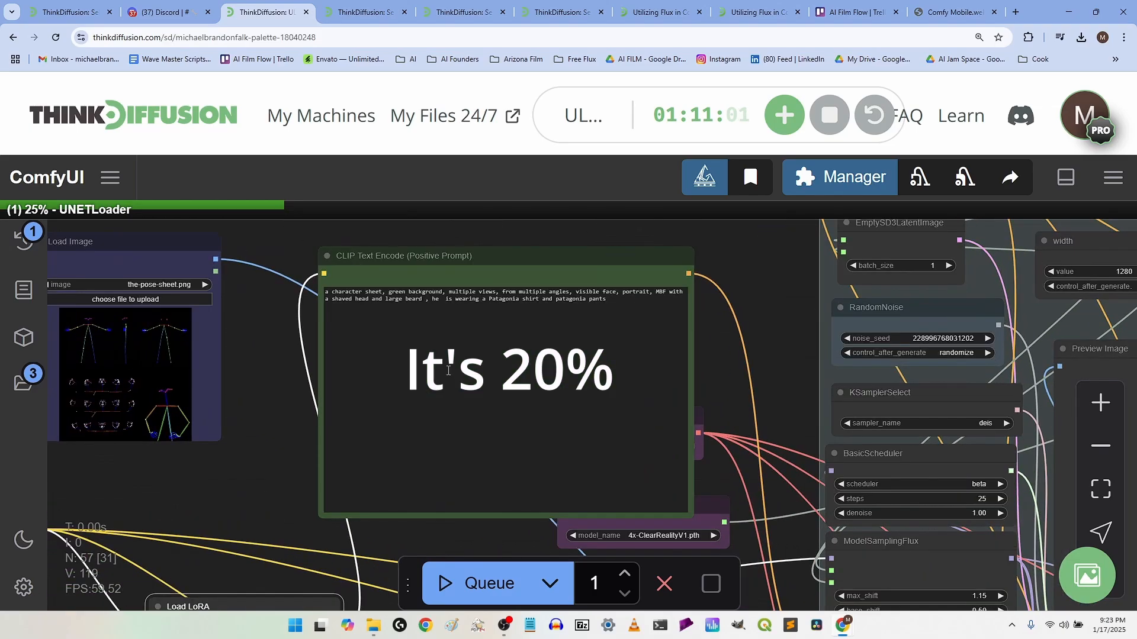
# Step: Stop the ULTRA: Comfy #1 machine, confirm the shutdown, and check the other ThinkDiffusion machine's browser tab before returning
pyautogui.moveTo(342, 386); pyautogui.dragTo(527, 216)
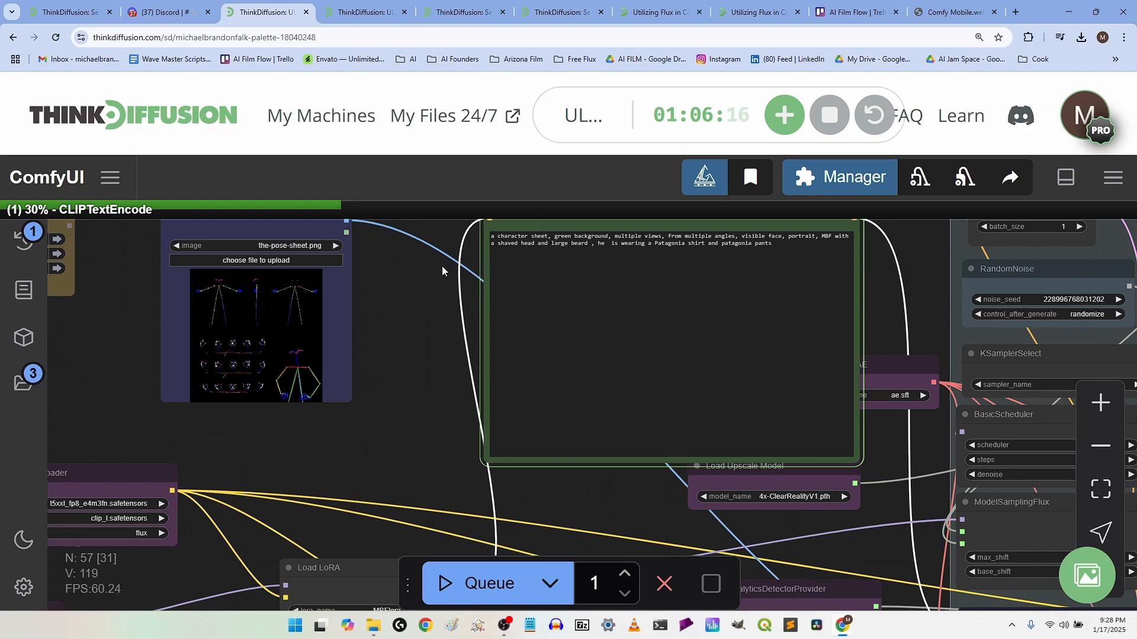
pyautogui.scroll(-5, 439, 271)
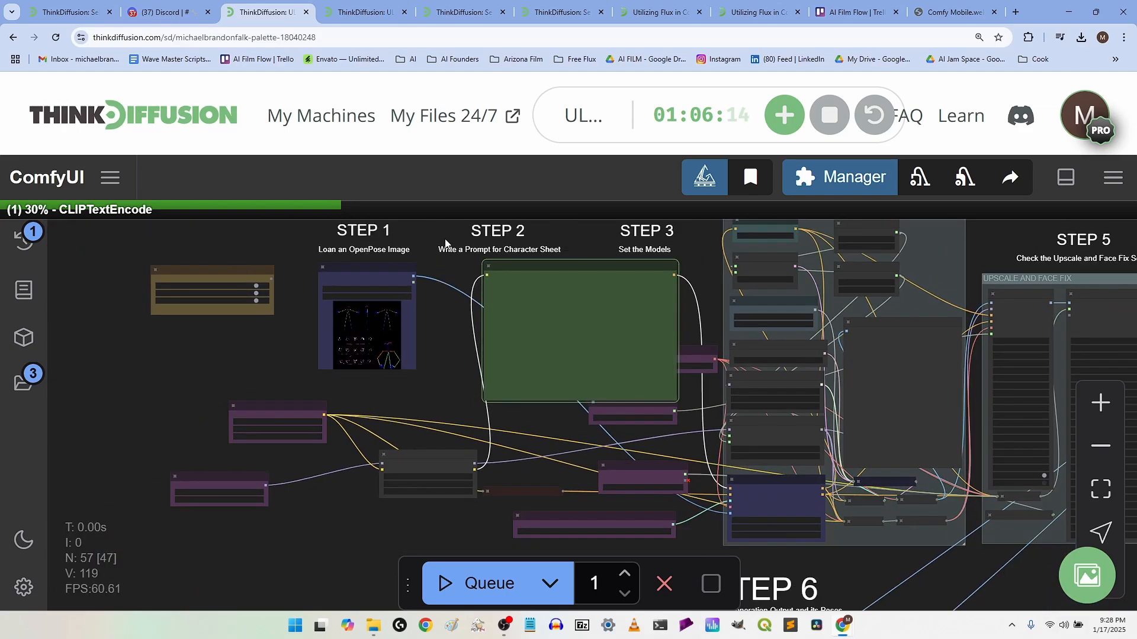
pyautogui.scroll(8, 356, 308)
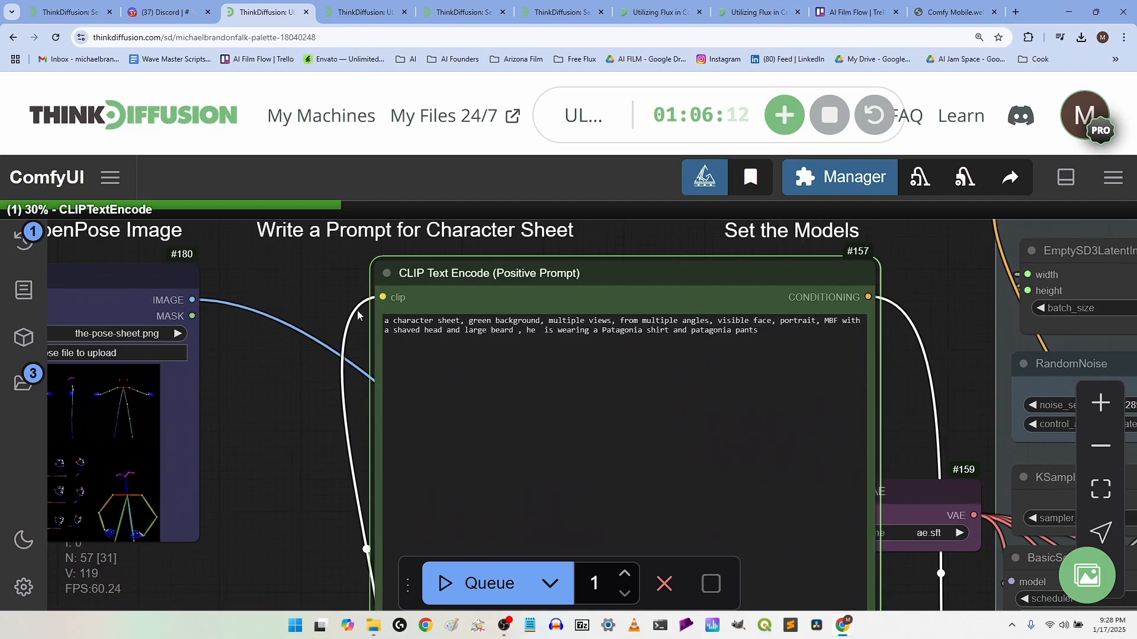
pyautogui.scroll(-5, 357, 313)
pyautogui.scroll(4, 357, 312)
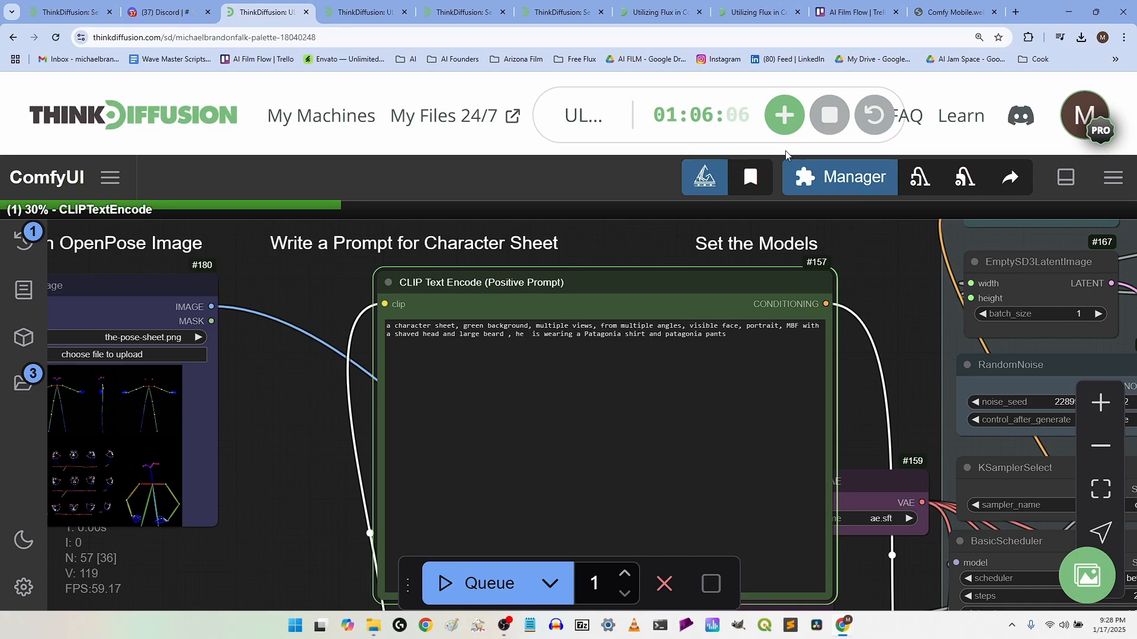
pyautogui.click(831, 111)
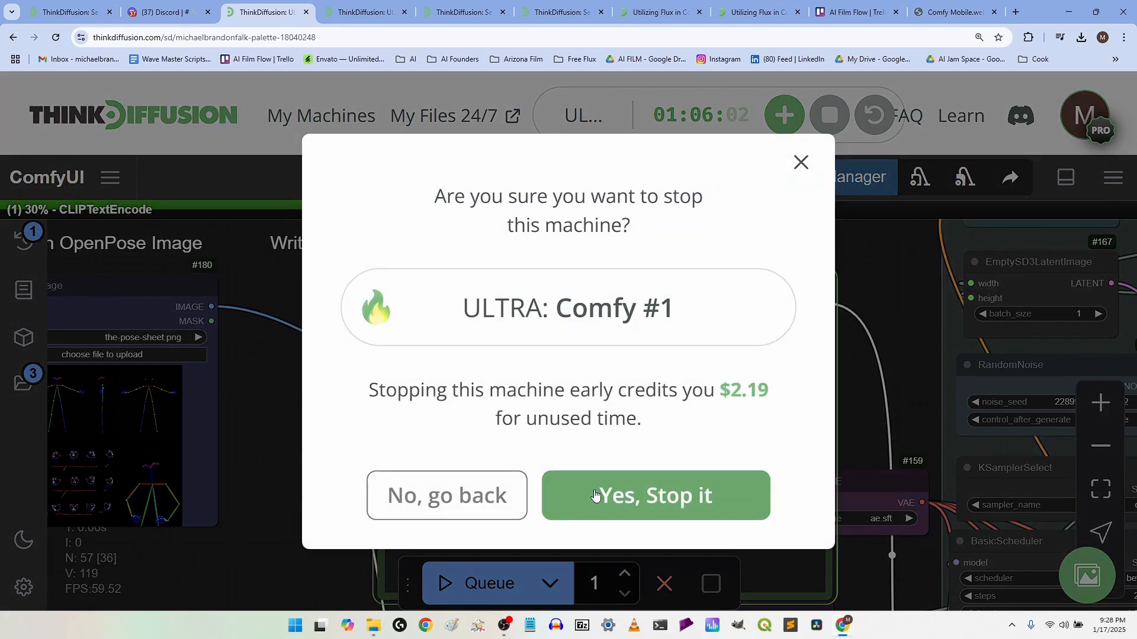
pyautogui.click(595, 496)
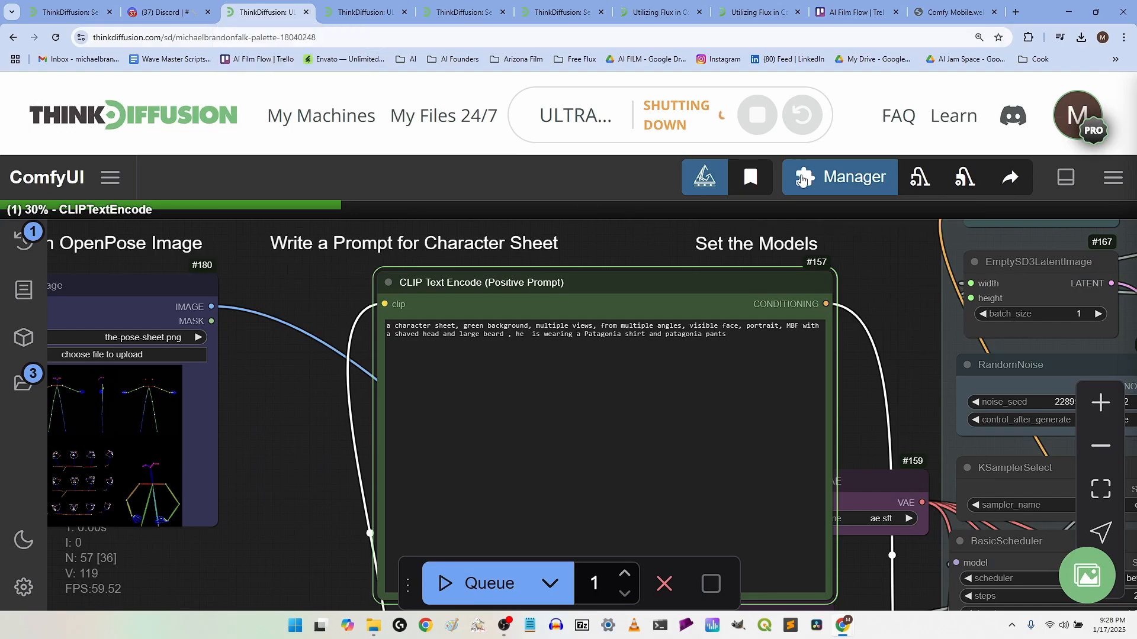
pyautogui.click(362, 8)
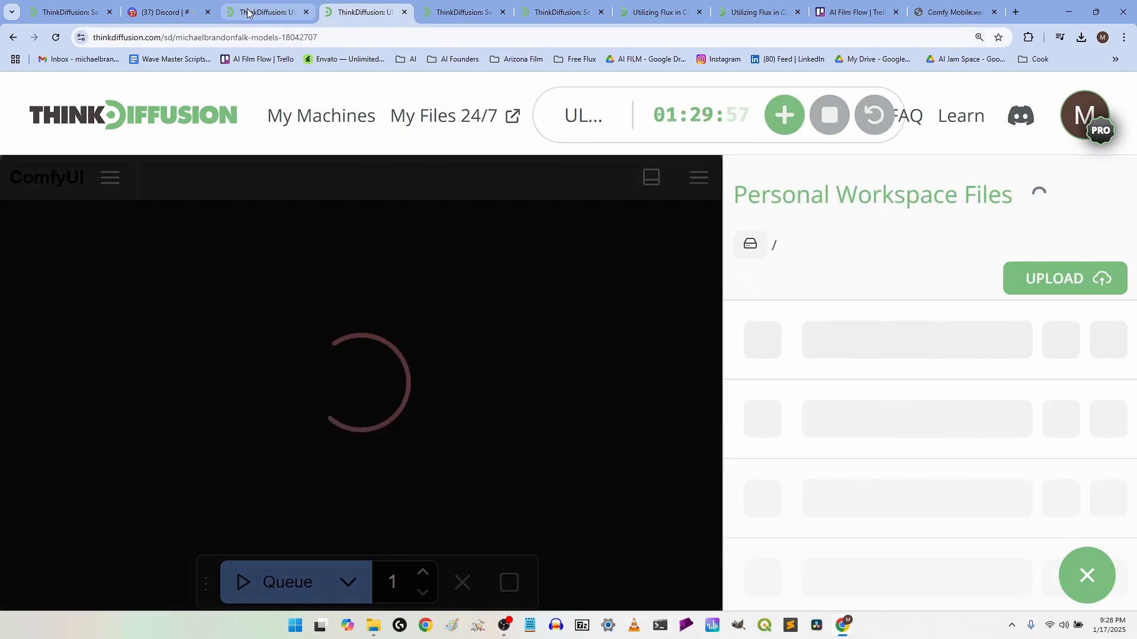
pyautogui.click(247, 13)
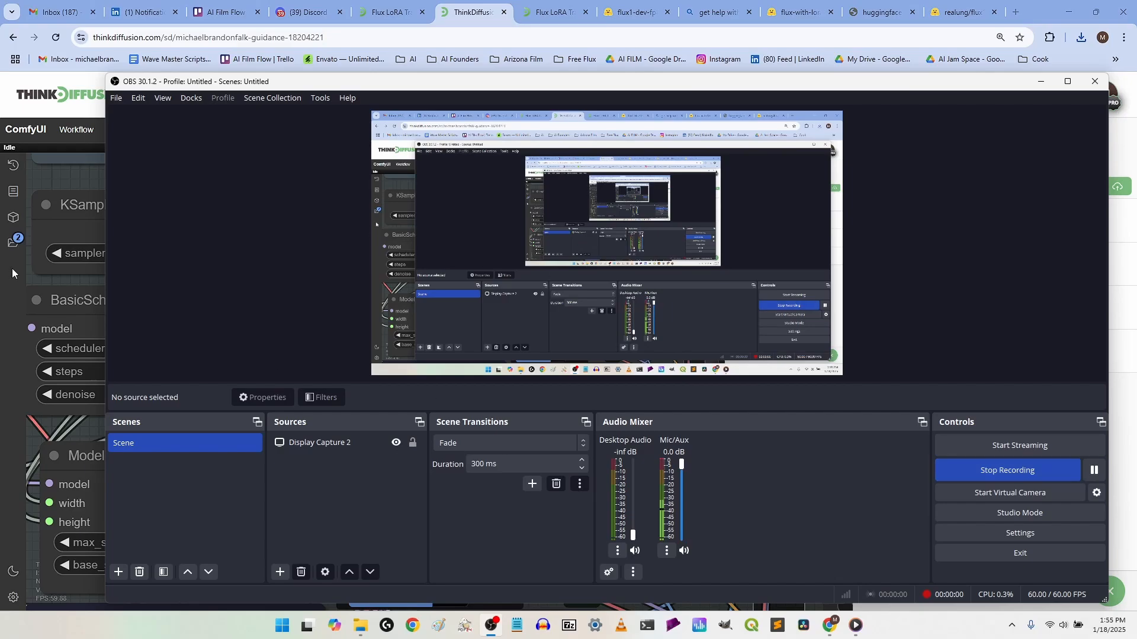
# Step: Bring the Comfy #2 workflow to the front and examine the model settings in the Load Diffusion Model and DualCLIPLoader nodes
pyautogui.click(41, 282)
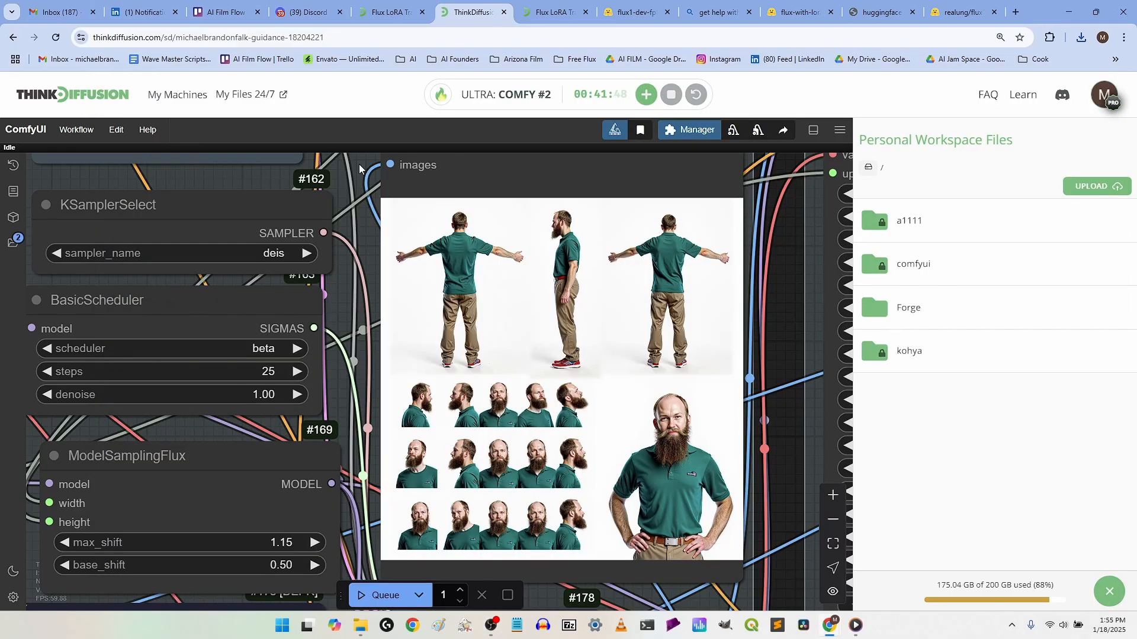
pyautogui.scroll(-8, 341, 320)
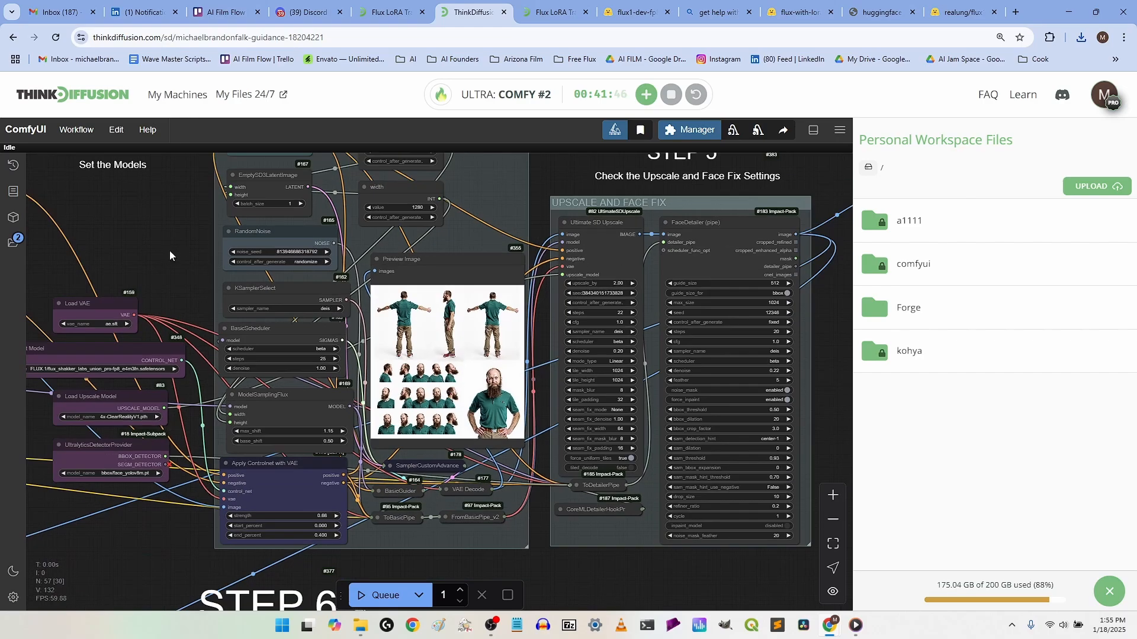
pyautogui.moveTo(170, 255); pyautogui.dragTo(789, 226)
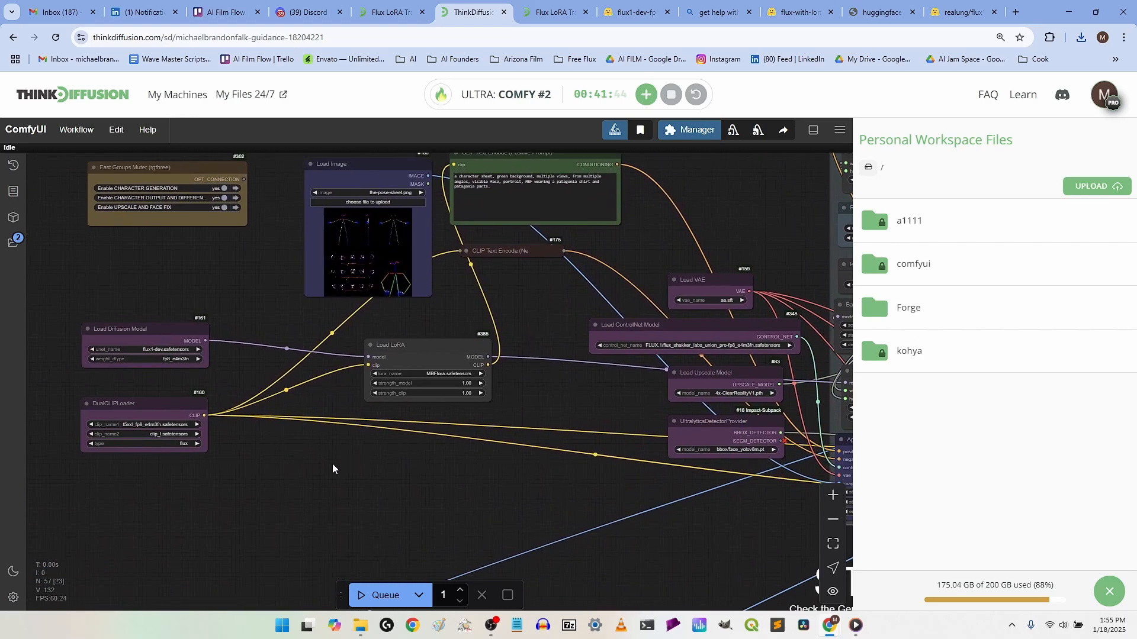
pyautogui.moveTo(332, 469); pyautogui.dragTo(518, 447)
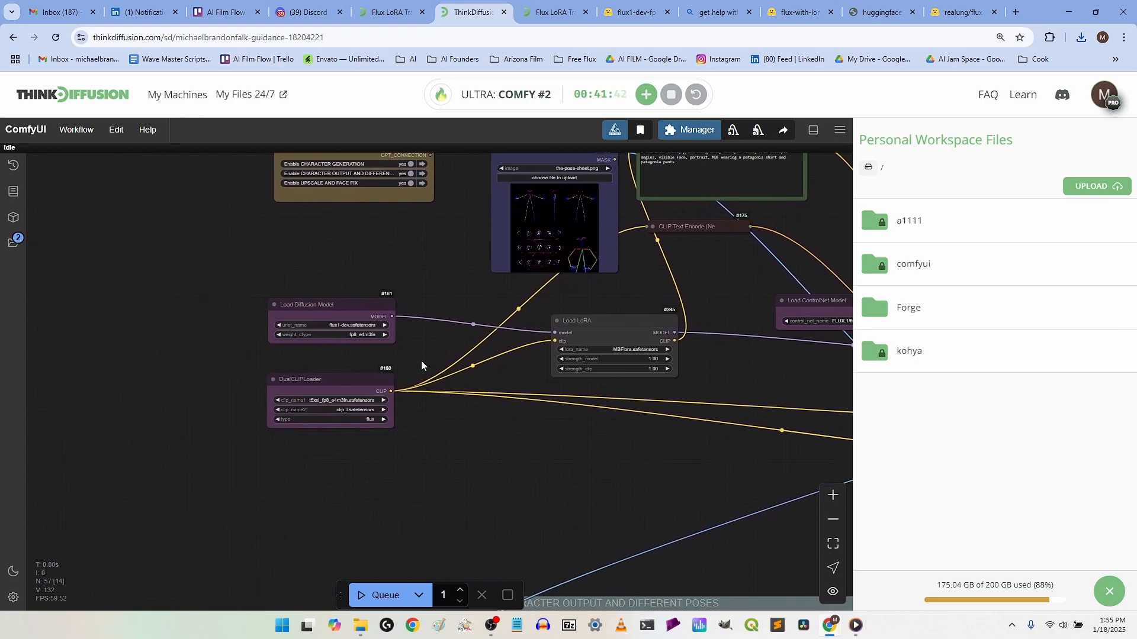
pyautogui.scroll(6, 421, 363)
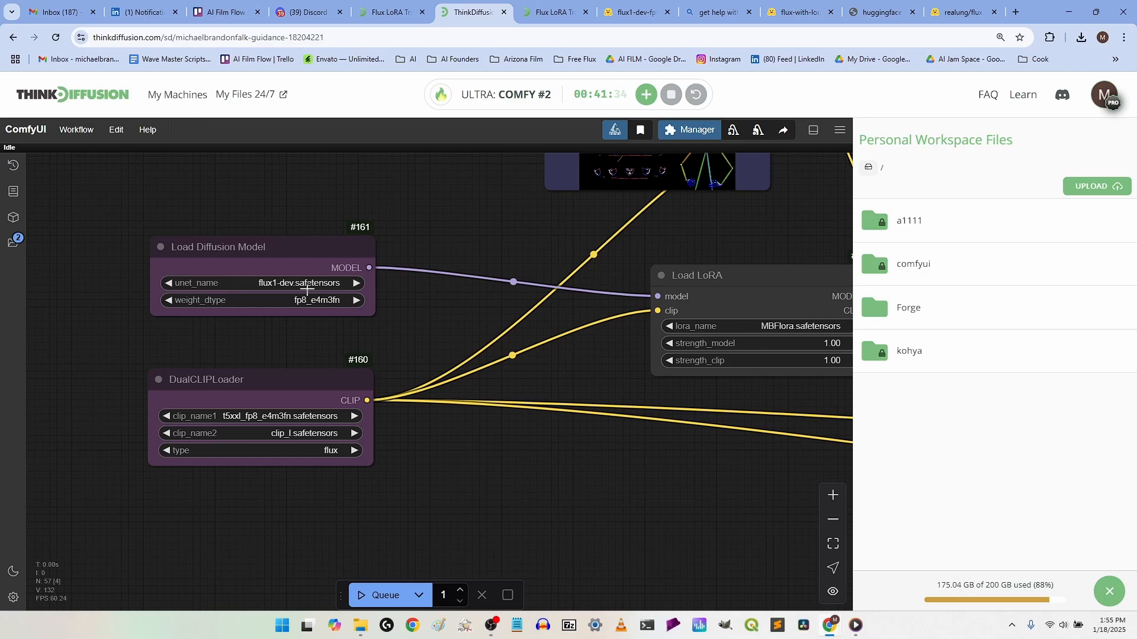
pyautogui.scroll(2, 307, 290)
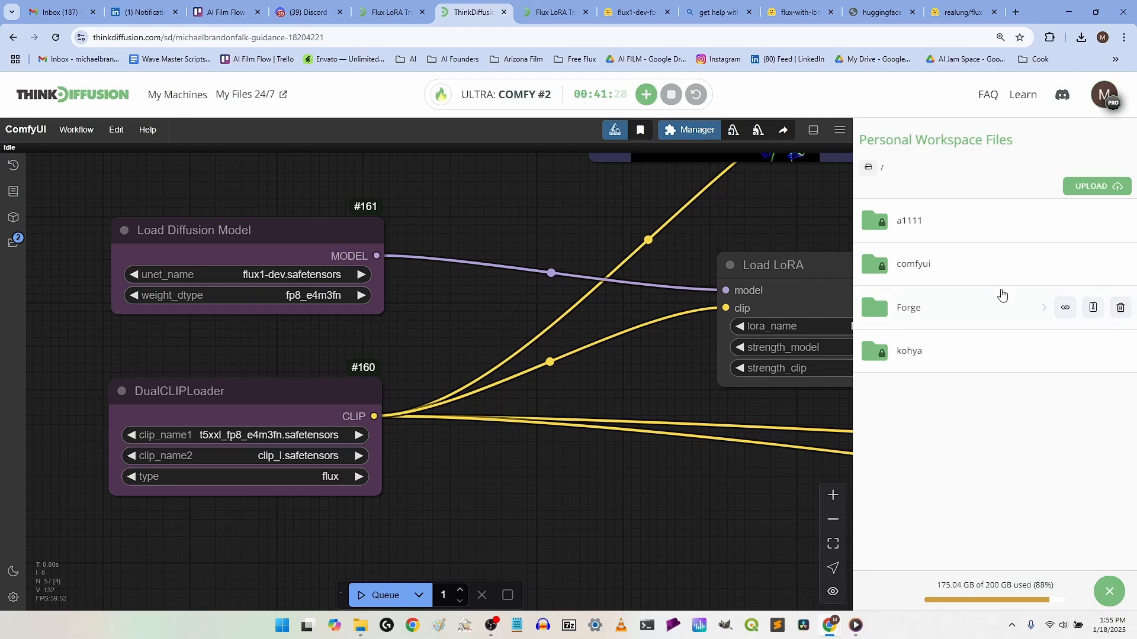
# Step: Open the comfyui/models/unet folder in the personal workspace files to view the stored Flux model files
pyautogui.click(919, 264)
pyautogui.click(914, 418)
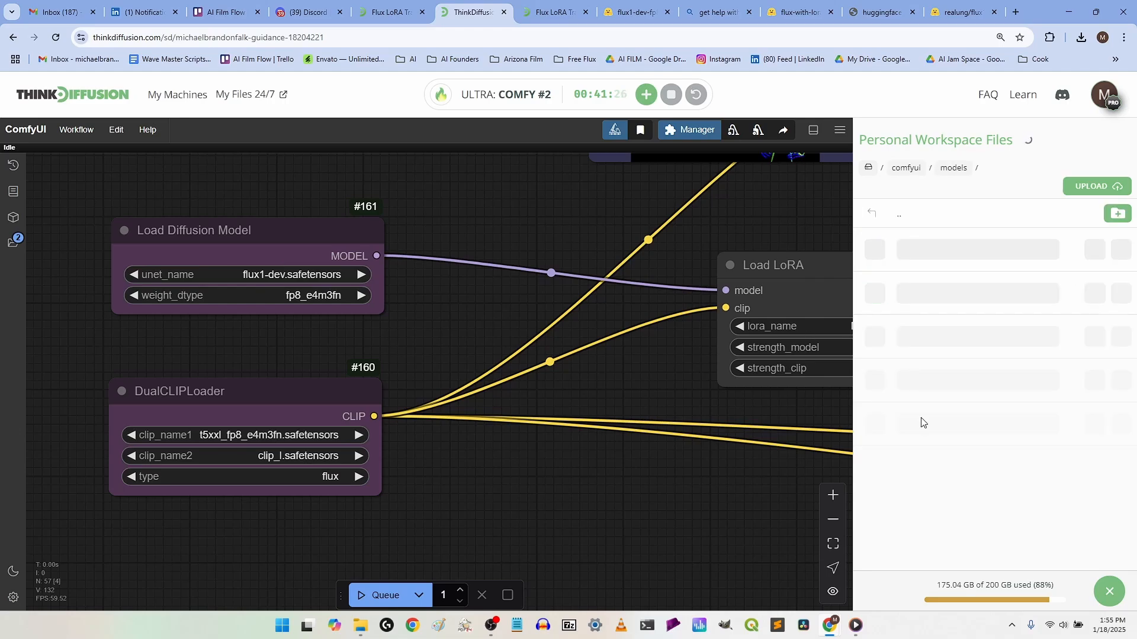
pyautogui.scroll(-8, 937, 379)
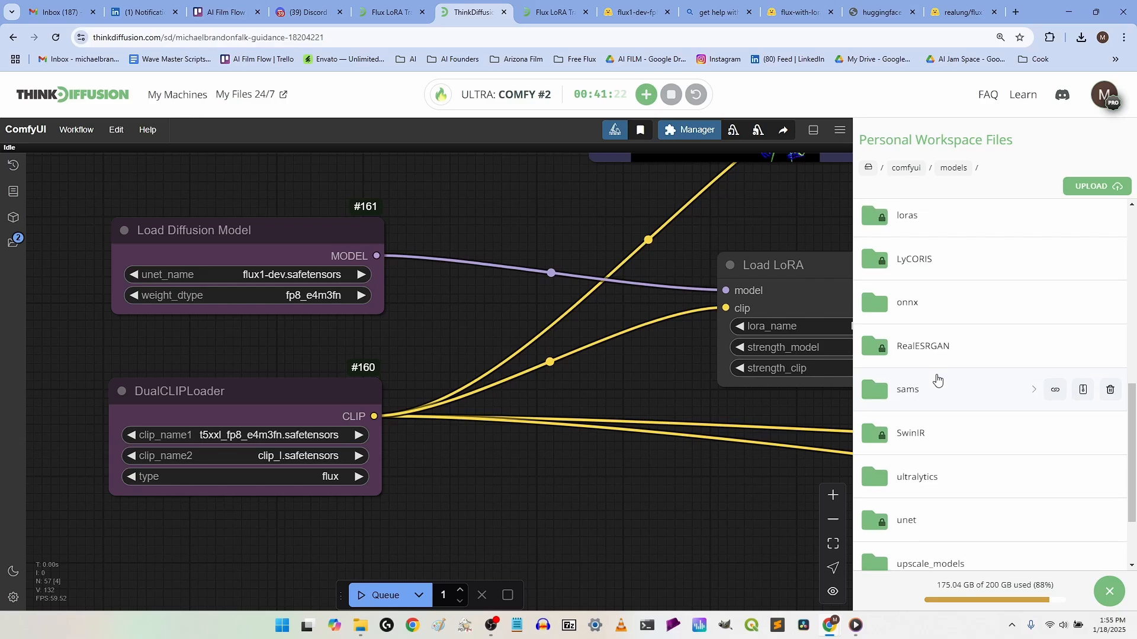
pyautogui.scroll(-2, 934, 379)
pyautogui.click(930, 420)
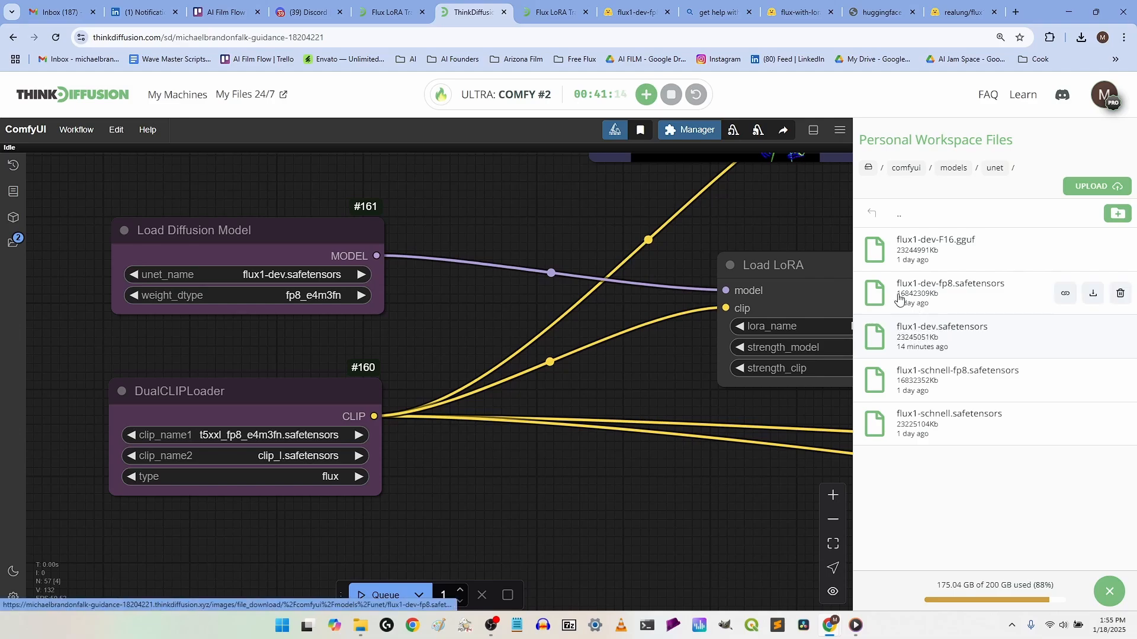
# Step: Check the download link options for flux1-dev-fp8.safetensors on Hugging Face, open the unet folder's upload form in ThinkDiffusion, and return to the models folder
pyautogui.click(653, 13)
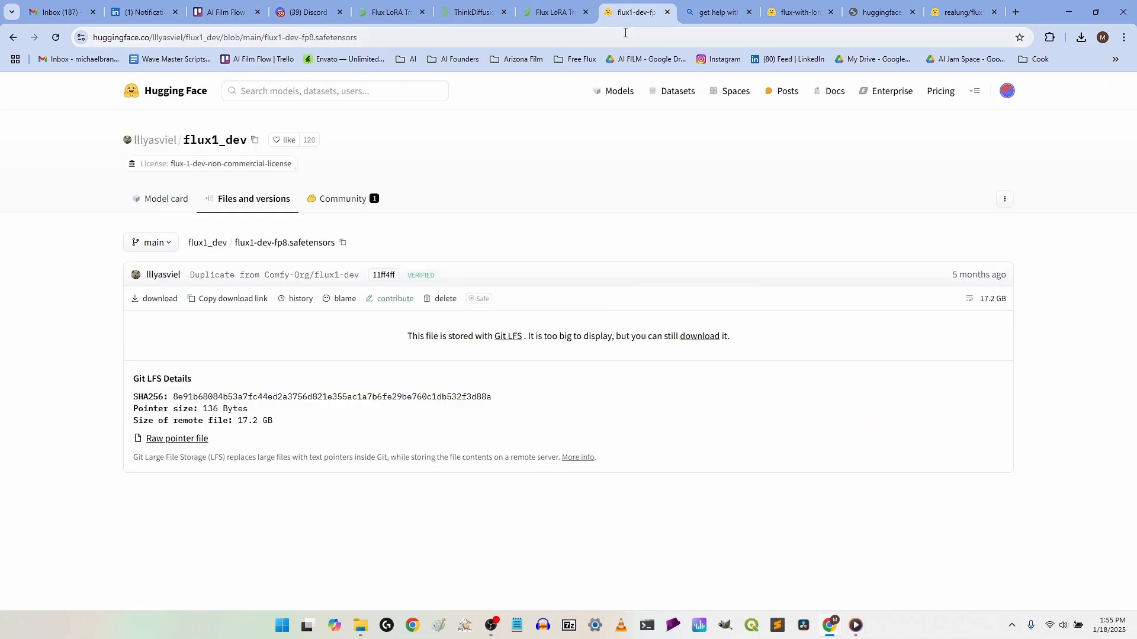
pyautogui.rightClick(165, 303)
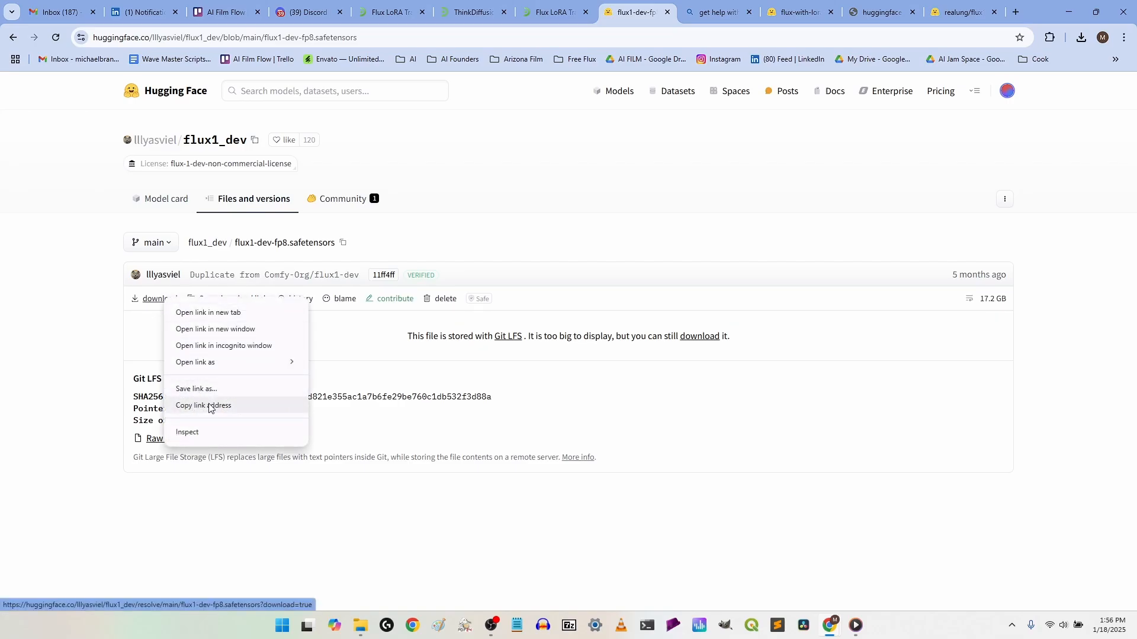
pyautogui.click(474, 7)
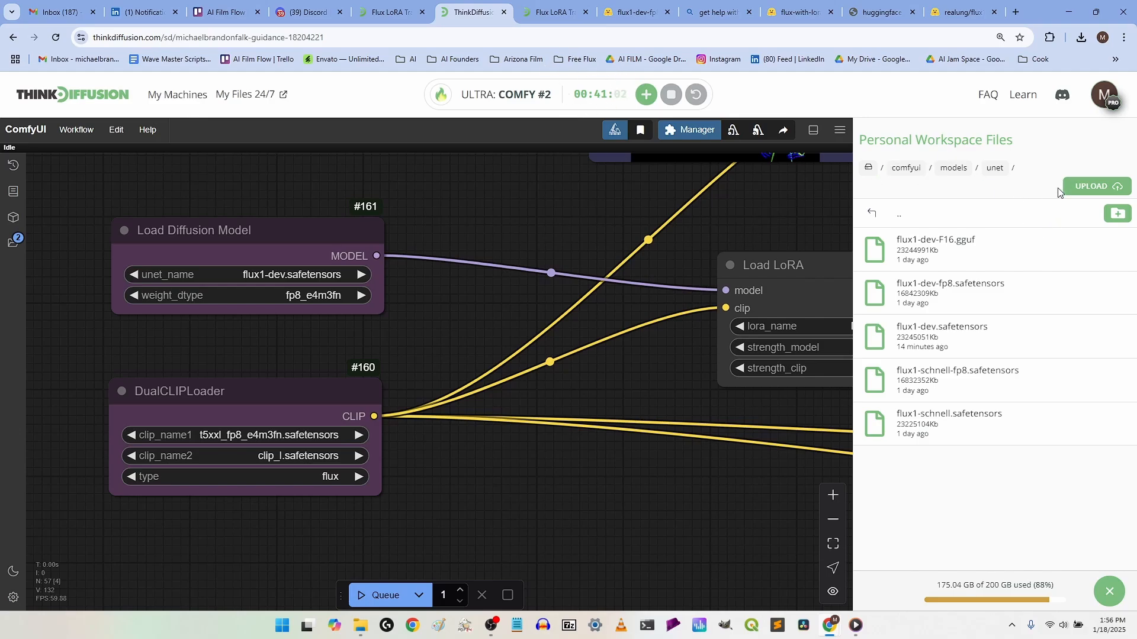
pyautogui.click(1100, 186)
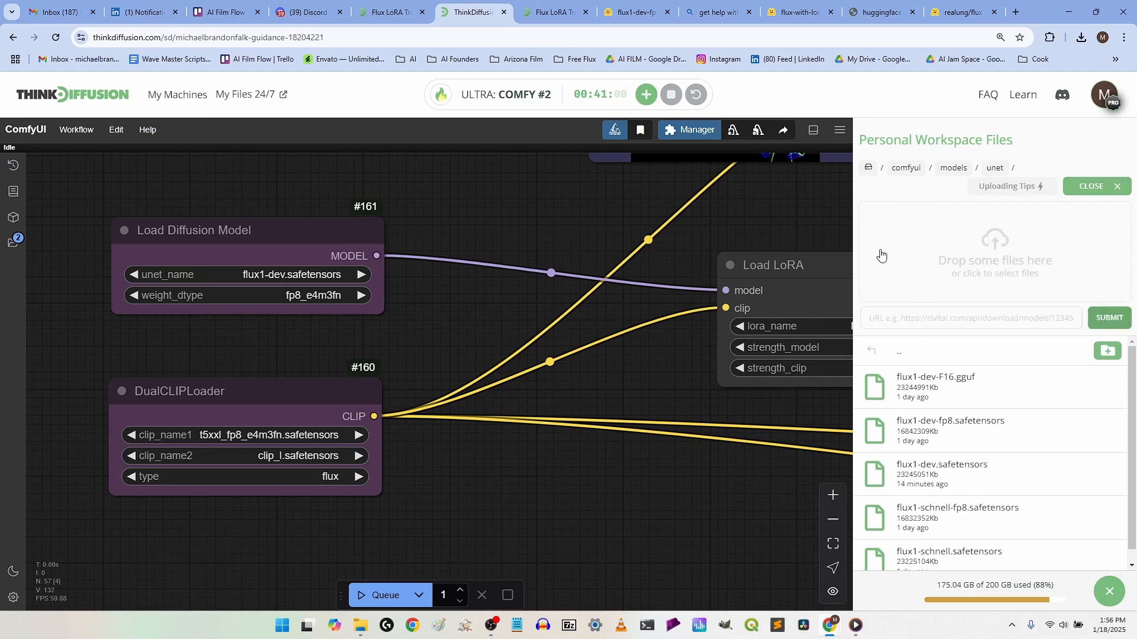
pyautogui.click(954, 167)
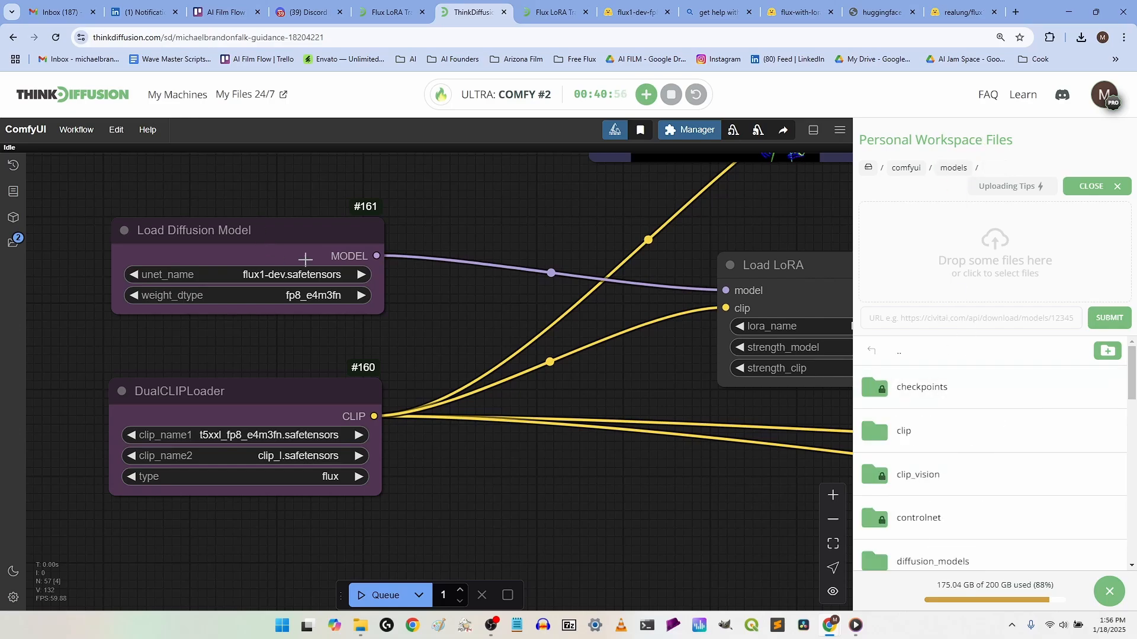
# Step: Examine how the Load Diffusion Model, DualCLIPLoader and Load LoRA nodes are set and connected to the prompt nodes
pyautogui.scroll(-3, 343, 251)
pyautogui.scroll(2, 342, 252)
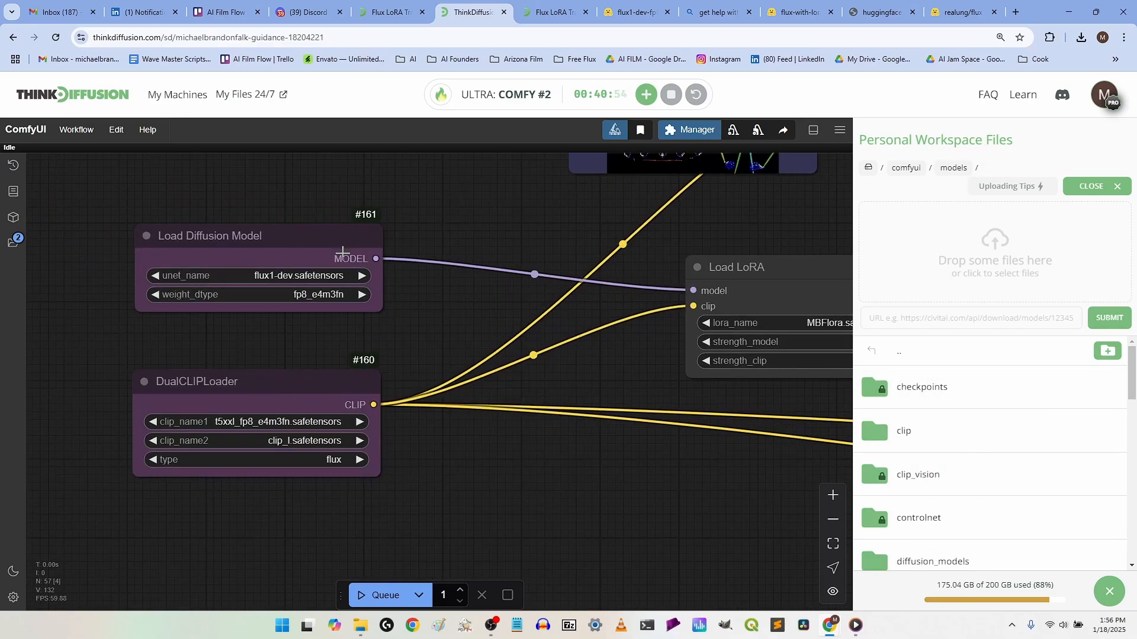
pyautogui.scroll(-5, 343, 252)
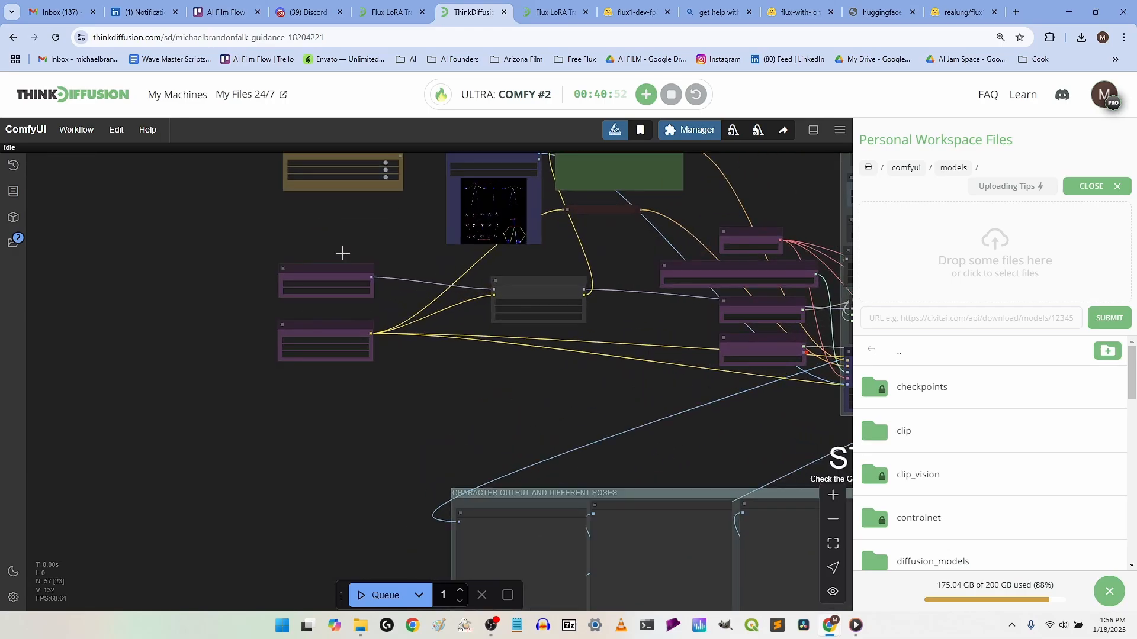
pyautogui.scroll(4, 343, 253)
pyautogui.moveTo(370, 317); pyautogui.dragTo(264, 424)
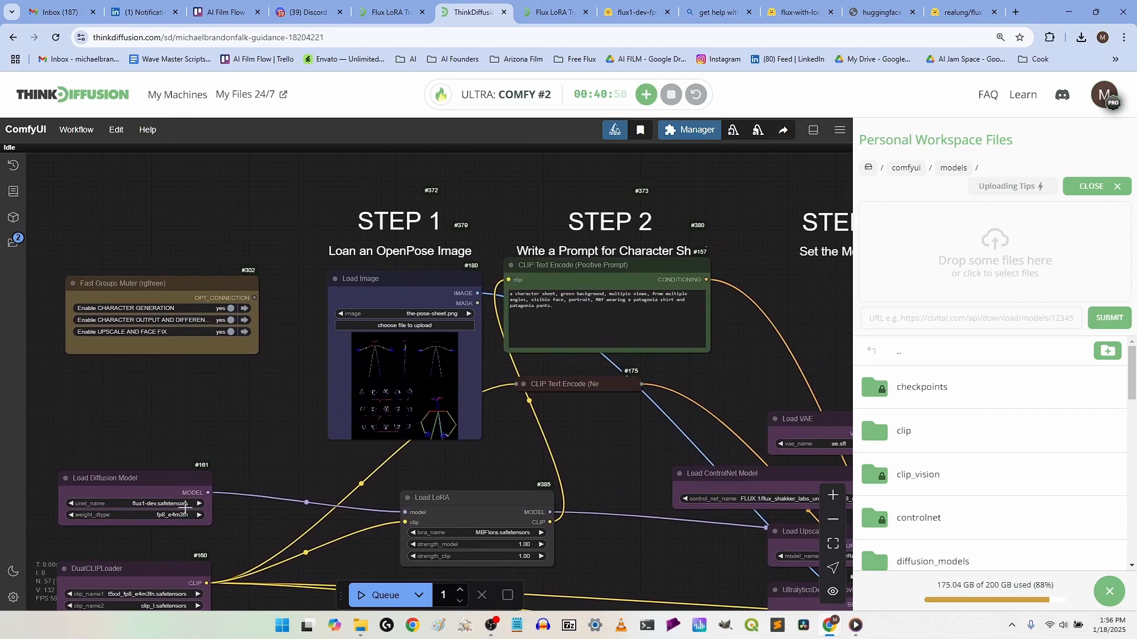
pyautogui.moveTo(223, 520); pyautogui.dragTo(368, 302)
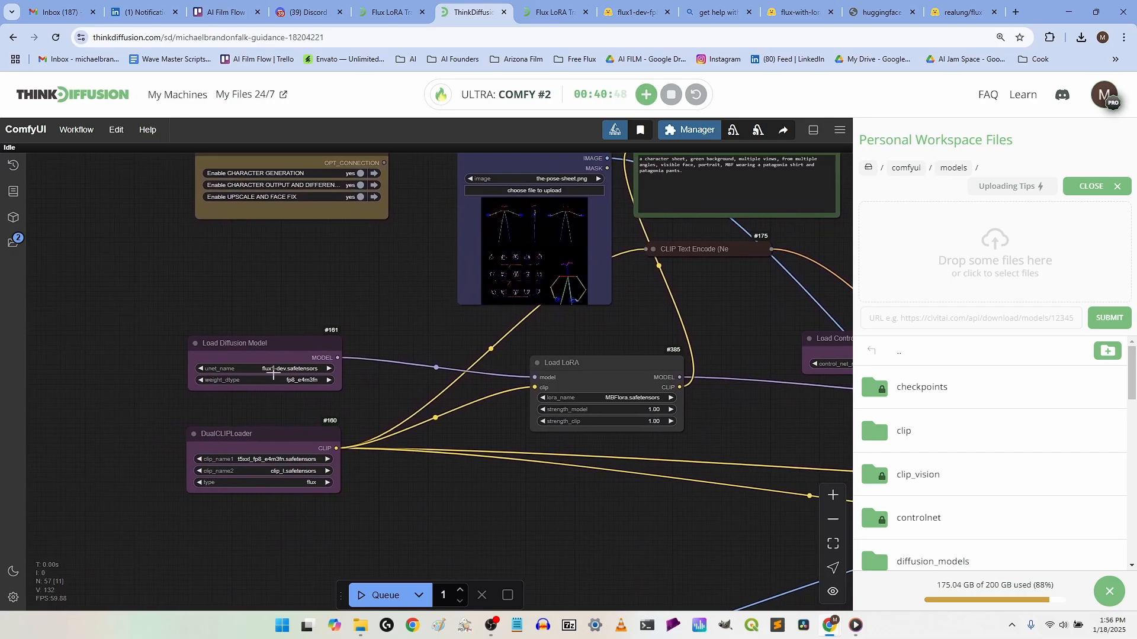
pyautogui.moveTo(413, 266); pyautogui.dragTo(320, 310)
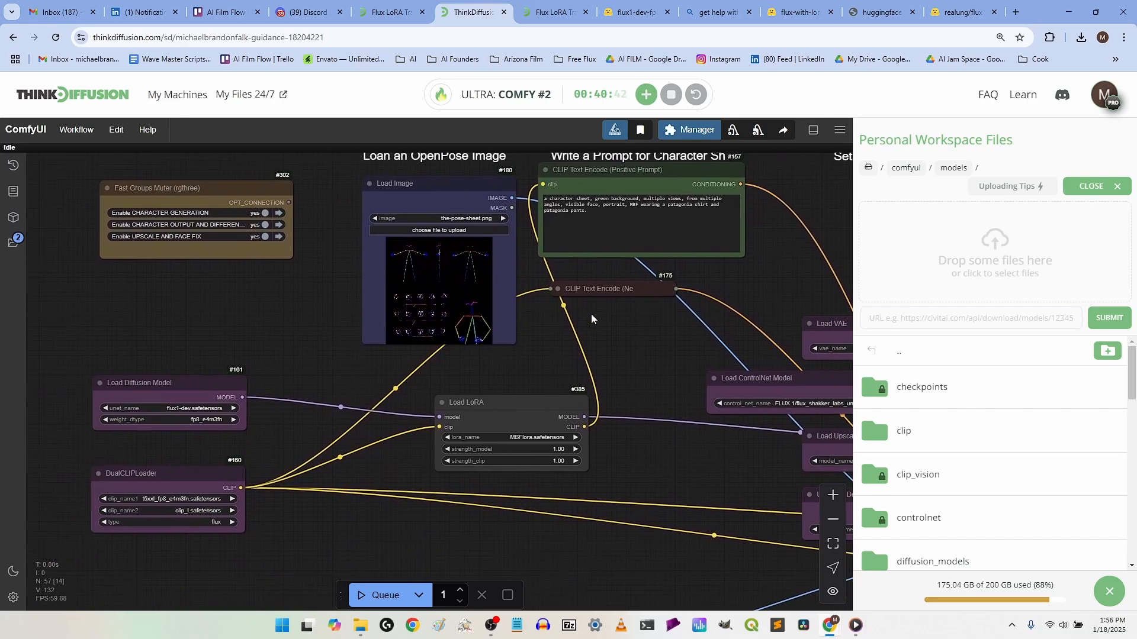
pyautogui.moveTo(632, 334); pyautogui.dragTo(577, 286)
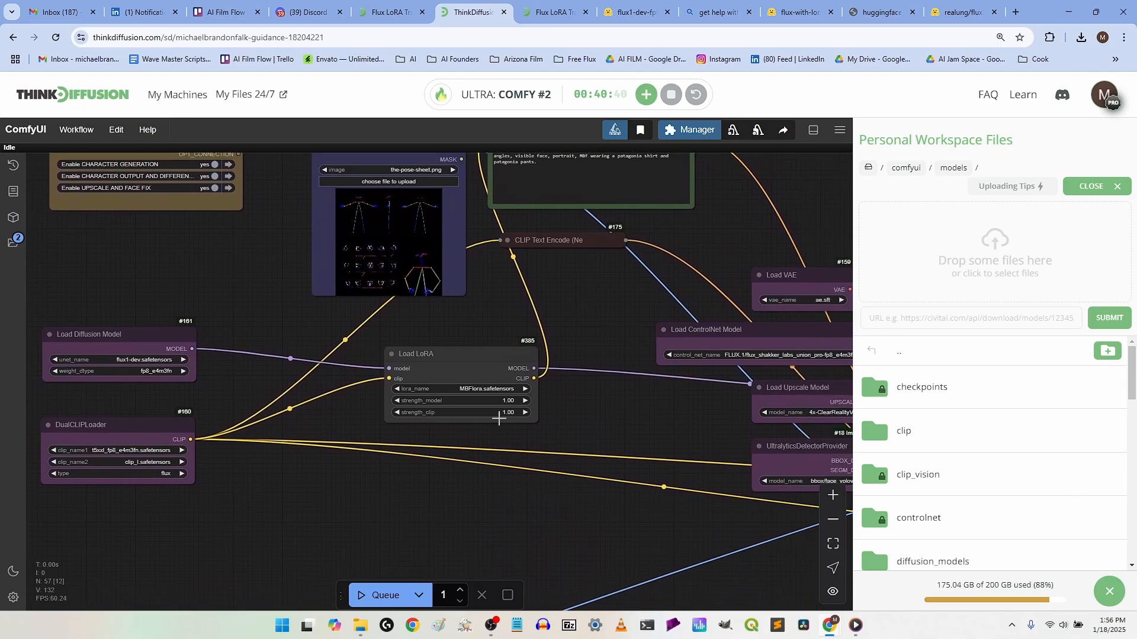
pyautogui.scroll(-3, 566, 276)
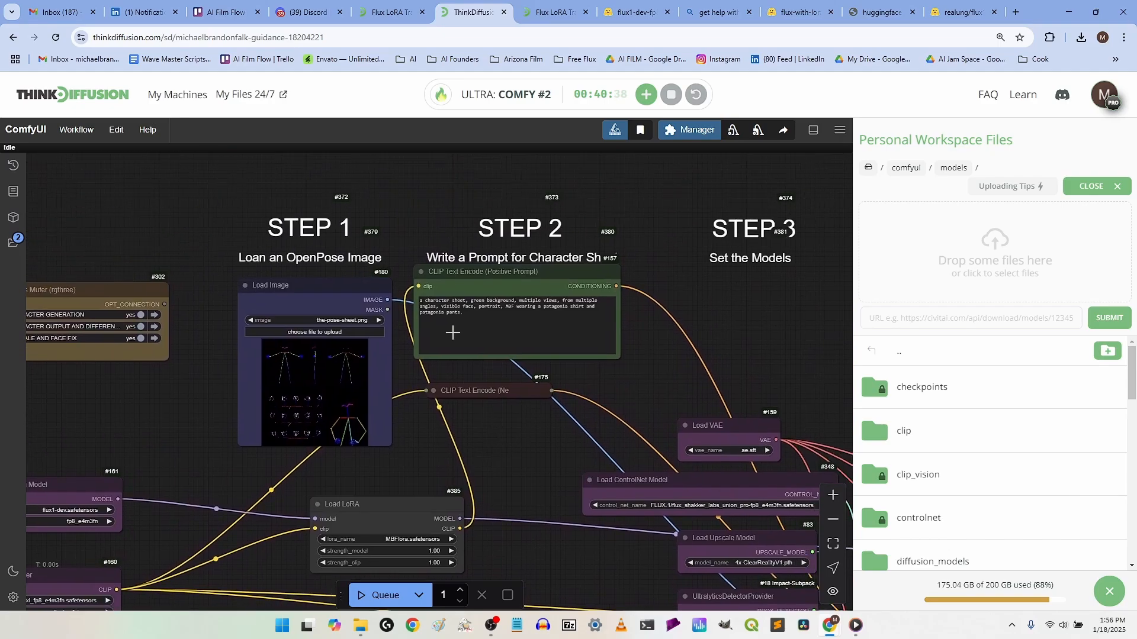
# Step: Check the positive prompt's MBF trigger word and outfit wording, and queue the workflow
pyautogui.scroll(5, 473, 288)
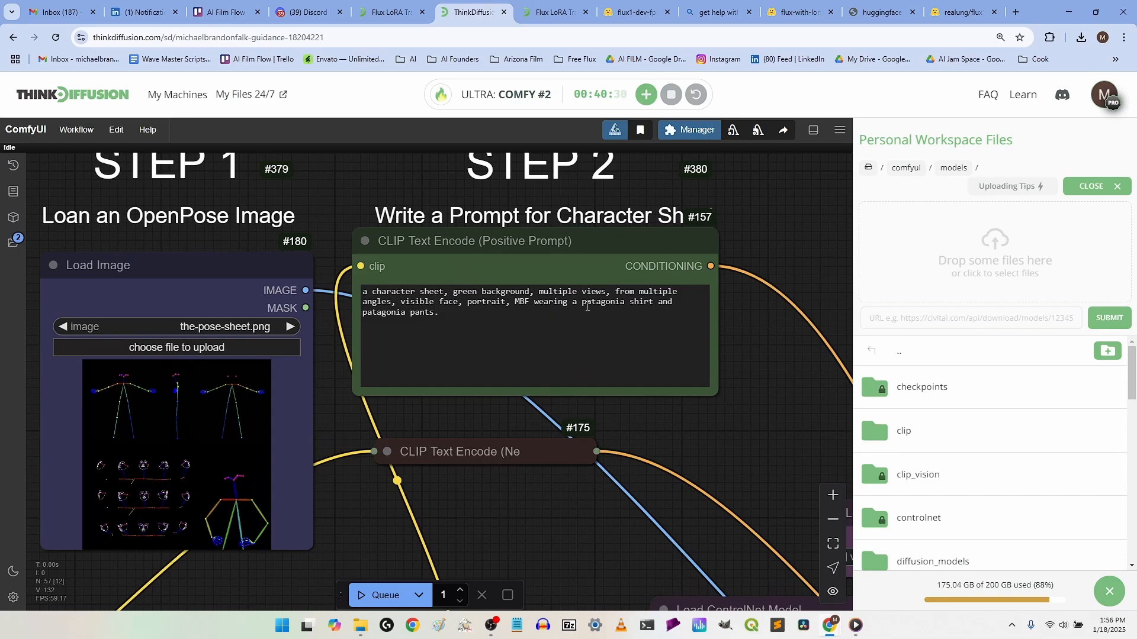
pyautogui.click(579, 302)
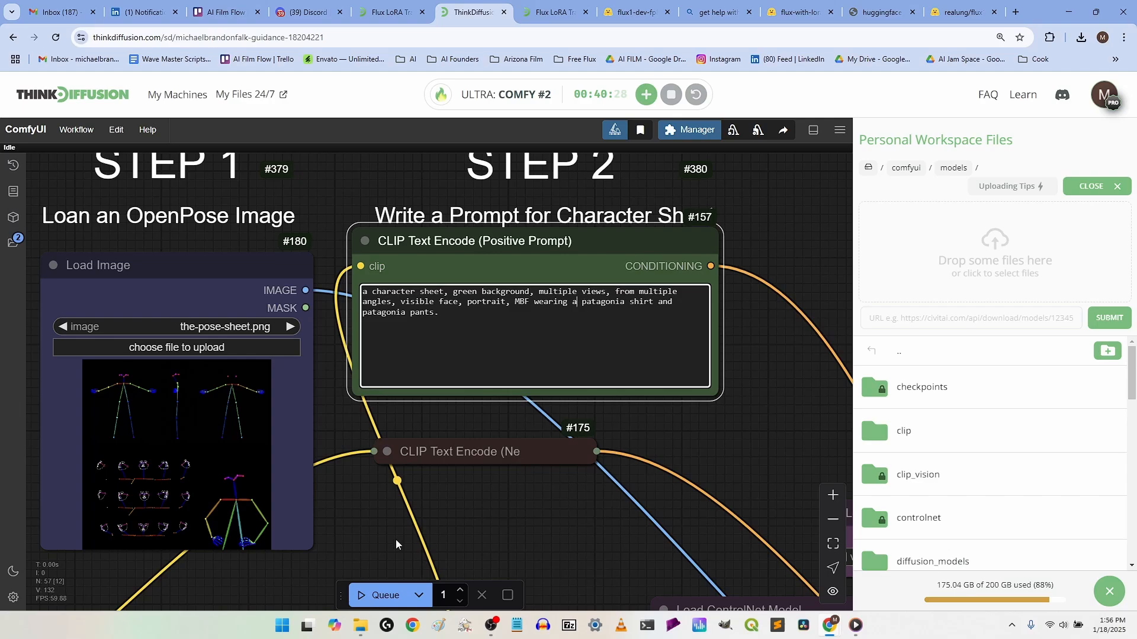
pyautogui.click(379, 595)
# Step: Inspect the character sheet in the Preview Image node of the Character Generation group
pyautogui.moveTo(783, 405); pyautogui.dragTo(429, 370)
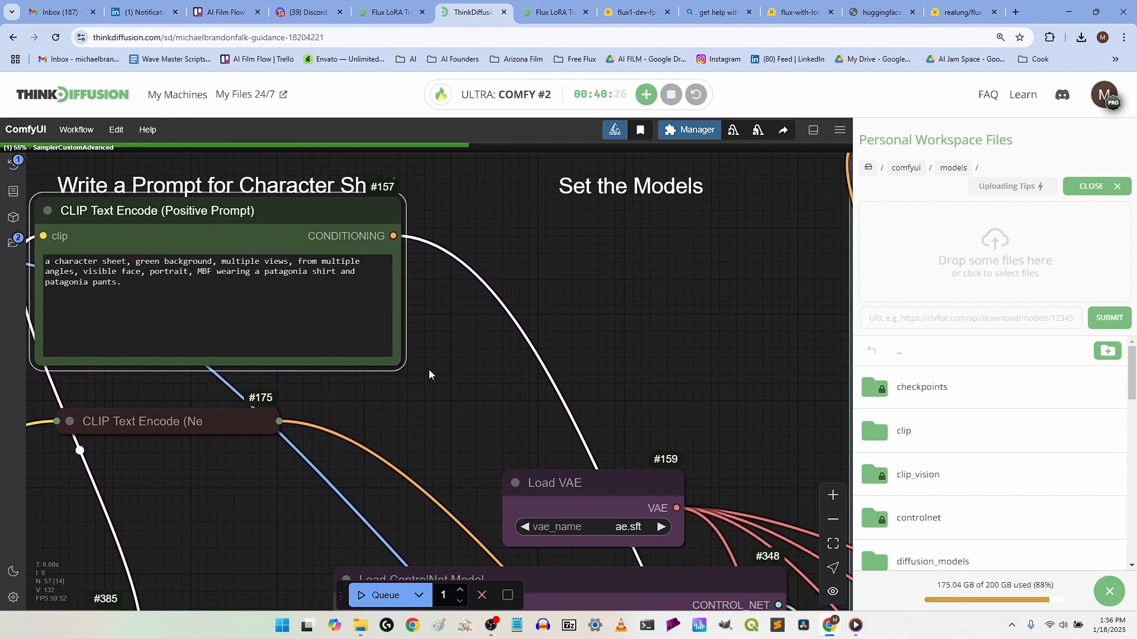
pyautogui.scroll(-10, 429, 370)
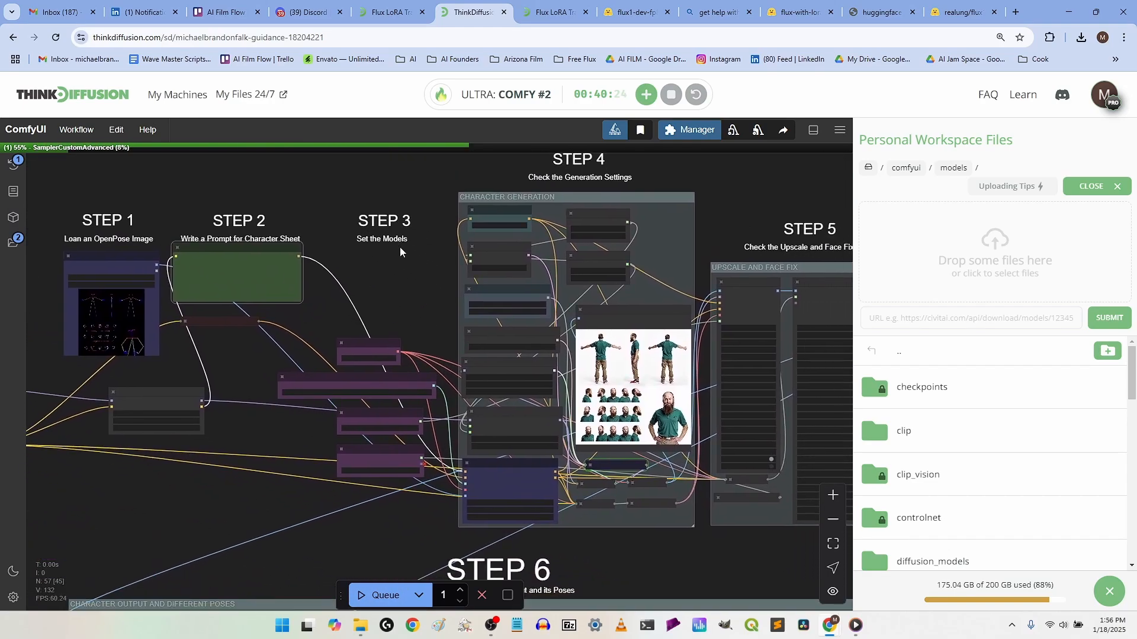
pyautogui.moveTo(400, 247); pyautogui.dragTo(276, 233)
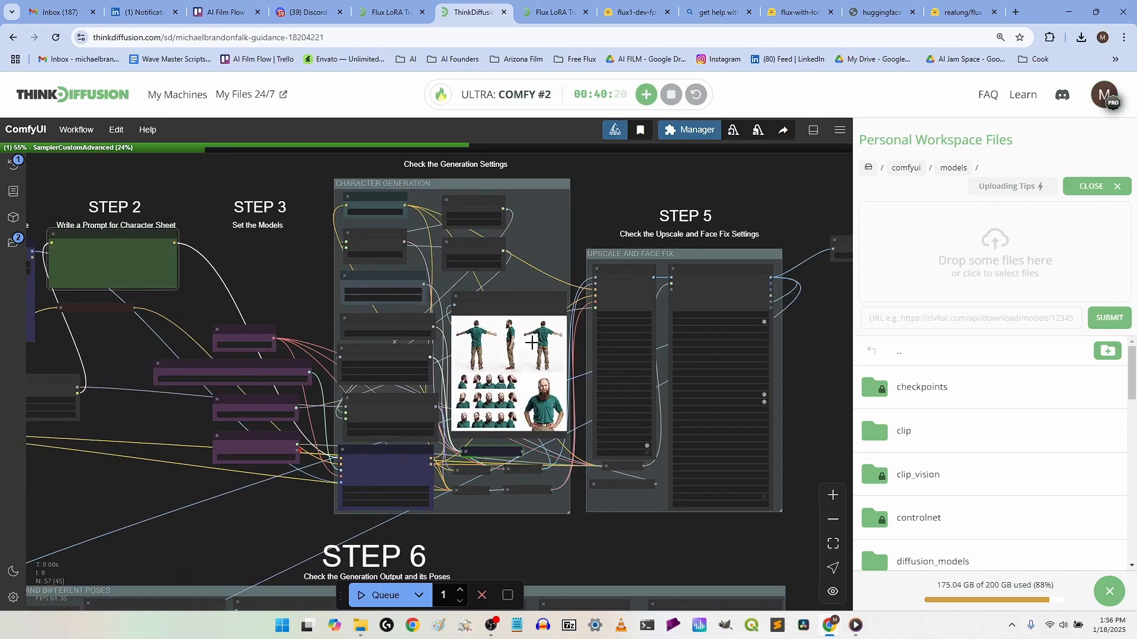
pyautogui.scroll(10, 532, 342)
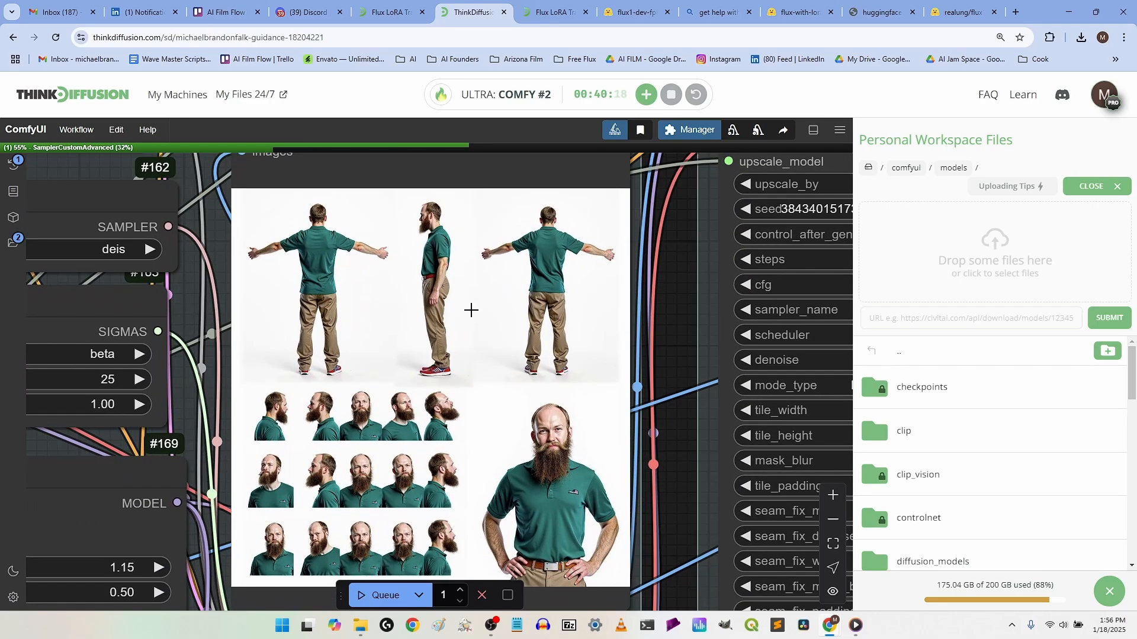